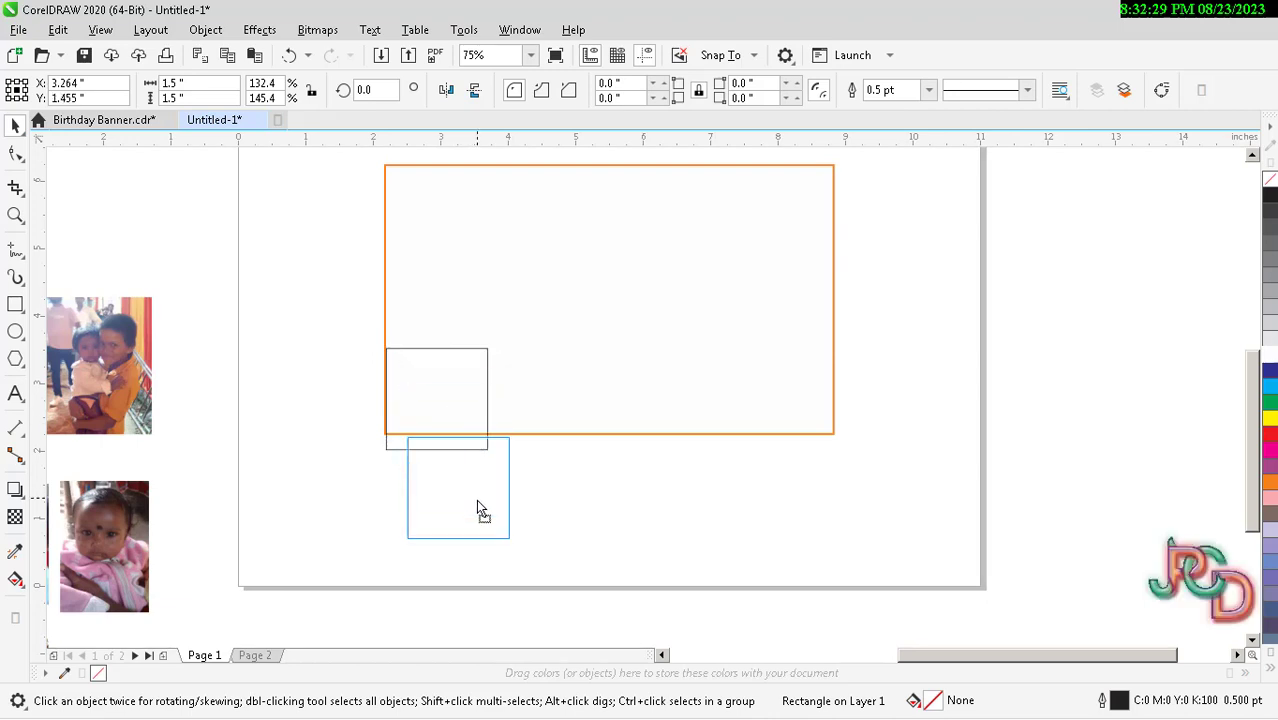
Round all four corners of the square below the orange frame.
{"action": "scroll", "coordinate": [474, 520], "scroll_direction": "up", "scroll_amount": 2}
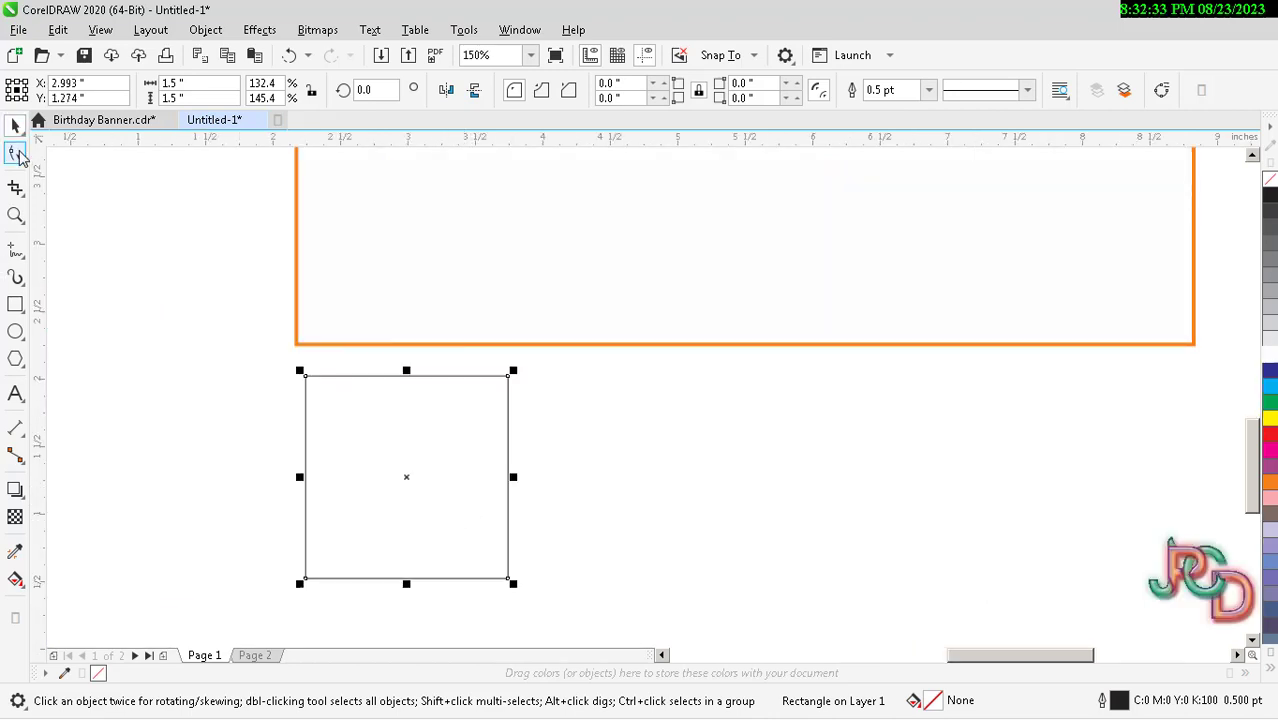
{"action": "left_click", "coordinate": [15, 153]}
{"action": "left_click_drag", "start_coordinate": [510, 381], "coordinate": [492, 415]}
{"action": "key", "text": "space"}
Rotate the rounded square 45° into a diamond.
{"action": "left_click", "coordinate": [638, 490]}
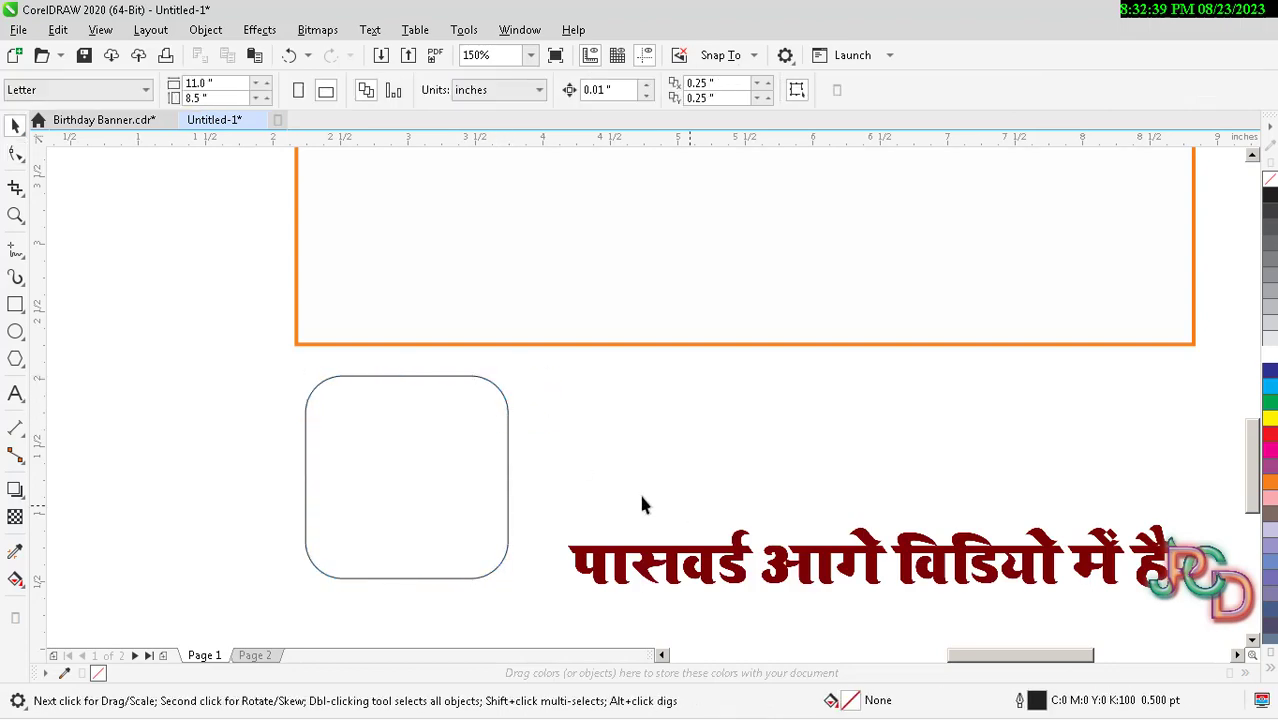
{"action": "scroll", "coordinate": [516, 469], "scroll_direction": "down", "scroll_amount": 2}
{"action": "left_click", "coordinate": [496, 476]}
{"action": "scroll", "coordinate": [498, 481], "scroll_direction": "up", "scroll_amount": 2}
{"action": "type", "text": "45"}
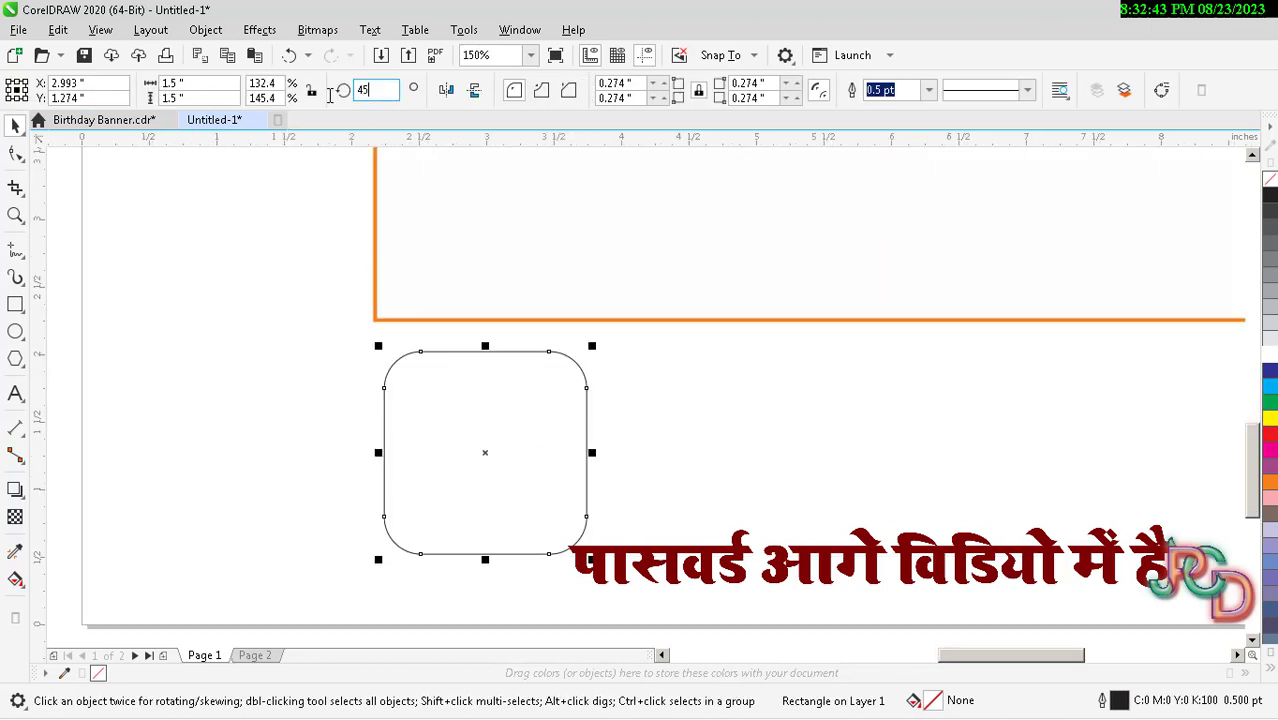
{"action": "key", "text": "Return"}
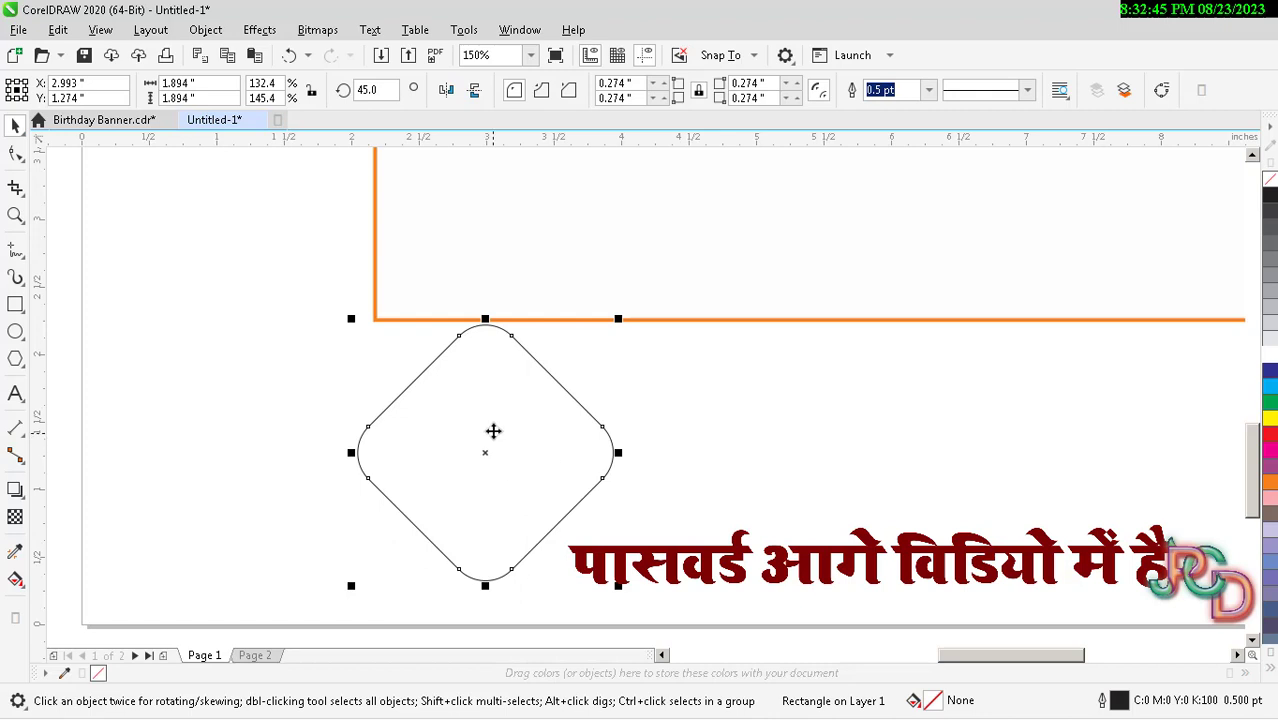
{"action": "scroll", "coordinate": [493, 431], "scroll_direction": "down", "scroll_amount": 2}
{"action": "left_click", "coordinate": [664, 448]}
{"action": "left_click", "coordinate": [455, 438]}
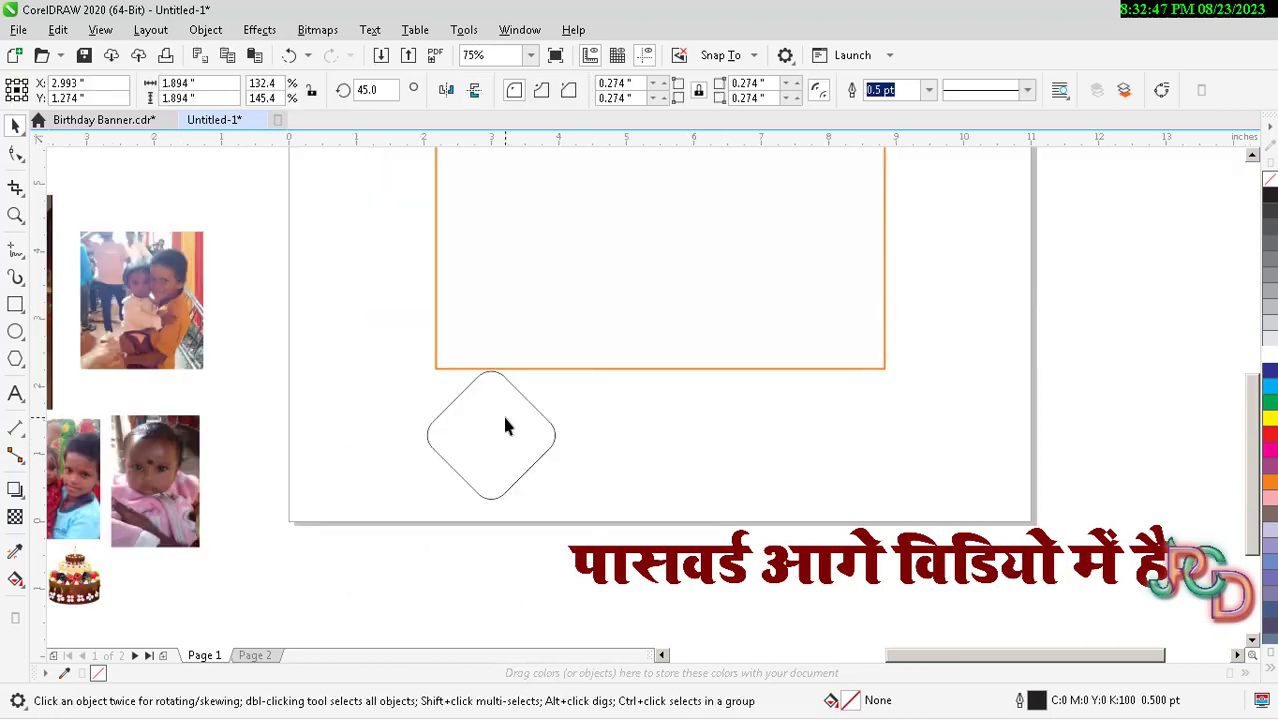
{"action": "scroll", "coordinate": [500, 393], "scroll_direction": "up", "scroll_amount": 2}
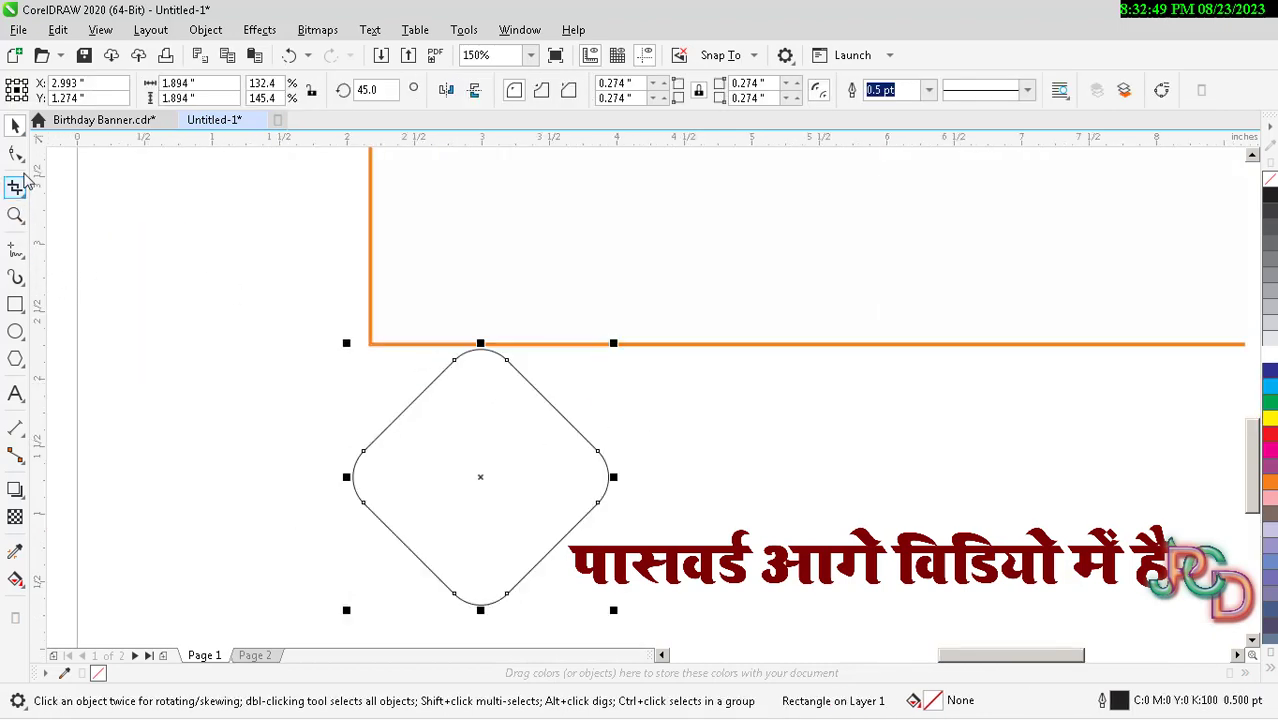
Try rounding the diamond's corners further, then undo the extra rounding.
{"action": "left_click", "coordinate": [16, 156]}
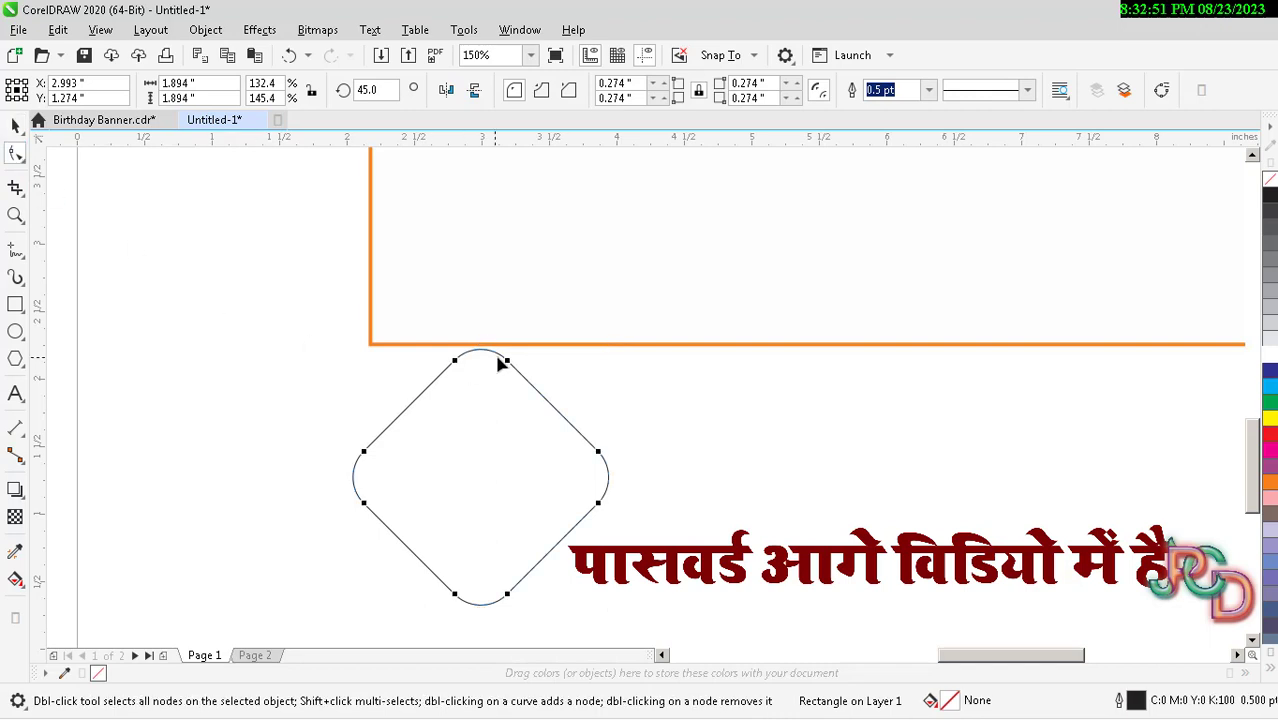
{"action": "left_click_drag", "start_coordinate": [507, 363], "coordinate": [522, 378]}
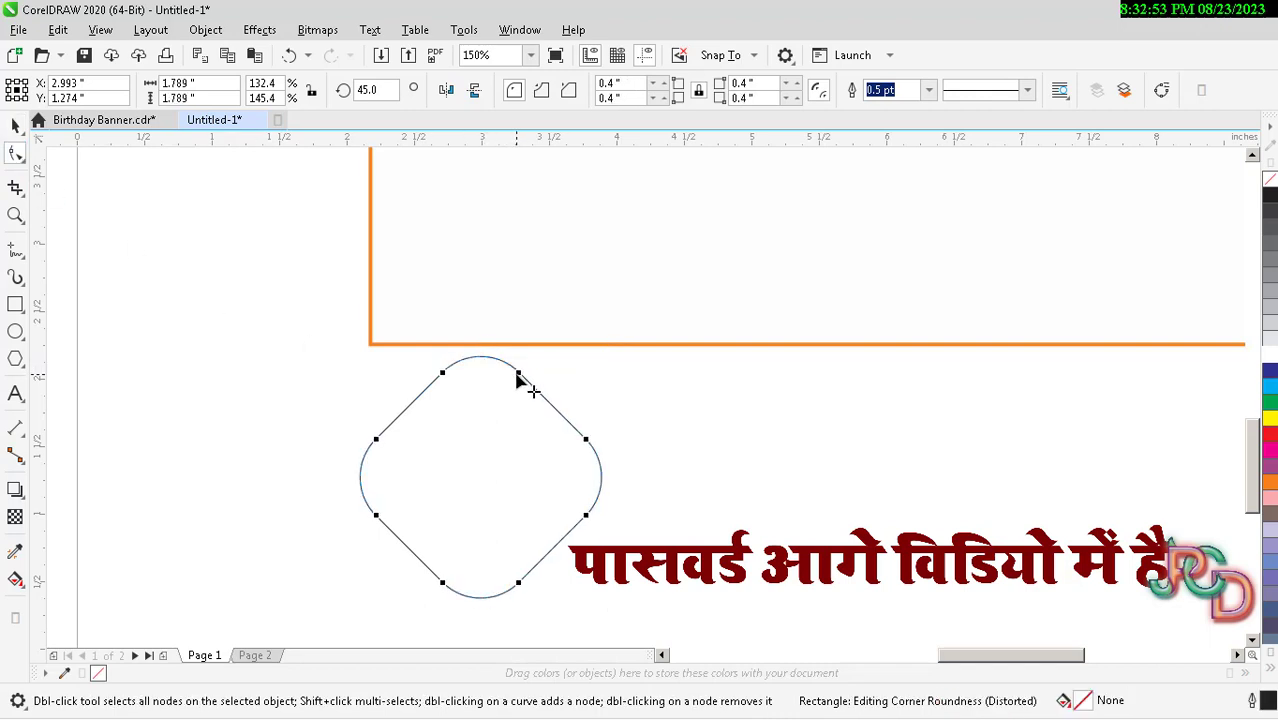
{"action": "key", "text": "space"}
{"action": "scroll", "coordinate": [517, 375], "scroll_direction": "down", "scroll_amount": 2}
{"action": "left_click", "coordinate": [660, 460]}
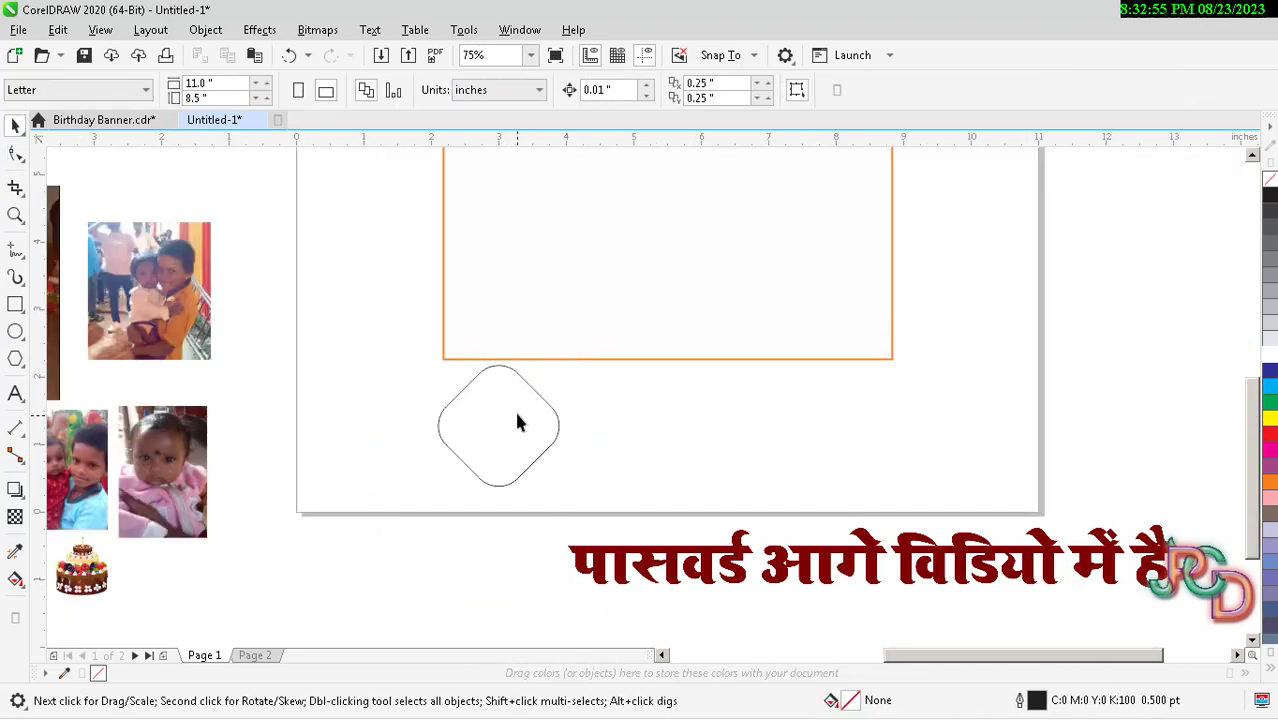
{"action": "key", "text": "ctrl+z"}
{"action": "scroll", "coordinate": [511, 388], "scroll_direction": "up", "scroll_amount": 2}
{"action": "scroll", "coordinate": [511, 388], "scroll_direction": "down", "scroll_amount": 2}
Copy the diamond to the right and repeat it to make a row of four diamonds.
{"action": "left_click", "coordinate": [647, 447]}
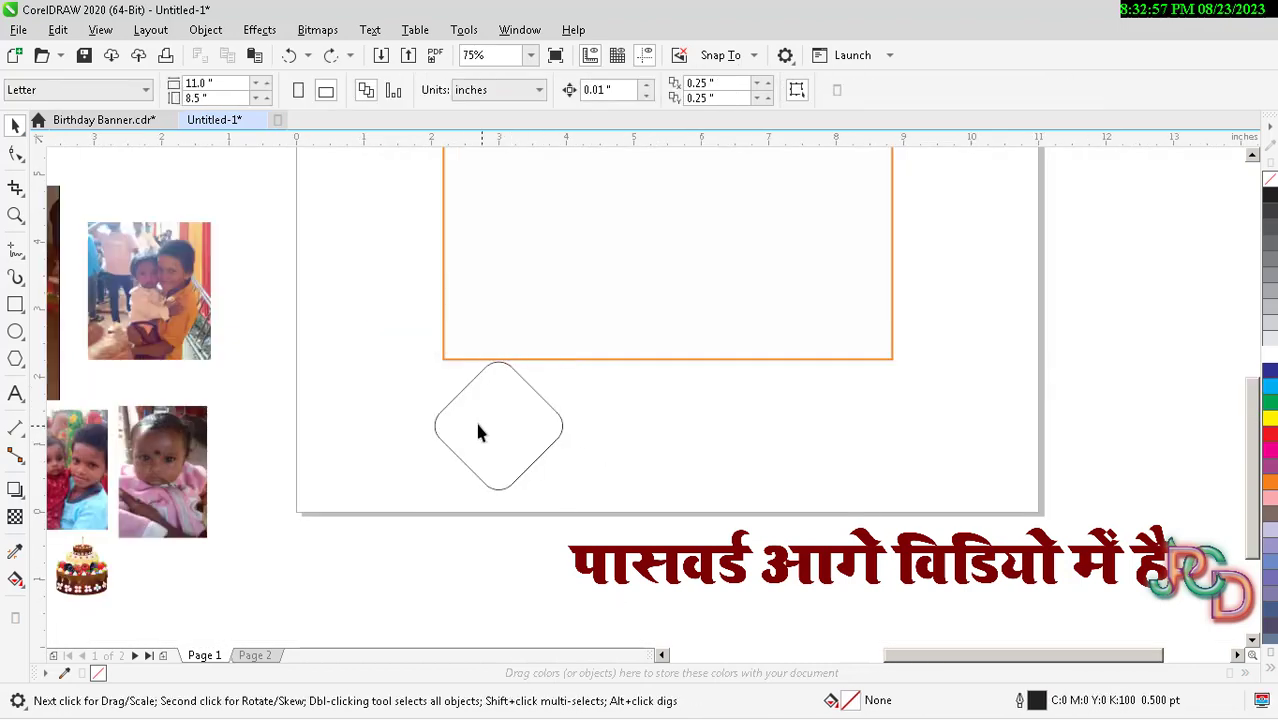
{"action": "left_click", "coordinate": [511, 427]}
{"action": "scroll", "coordinate": [511, 427], "scroll_direction": "up", "scroll_amount": 2}
{"action": "left_click_drag", "start_coordinate": [505, 456], "coordinate": [719, 478]}
{"action": "scroll", "coordinate": [667, 471], "scroll_direction": "down", "scroll_amount": 2}
{"action": "key", "text": "ctrl+r"}
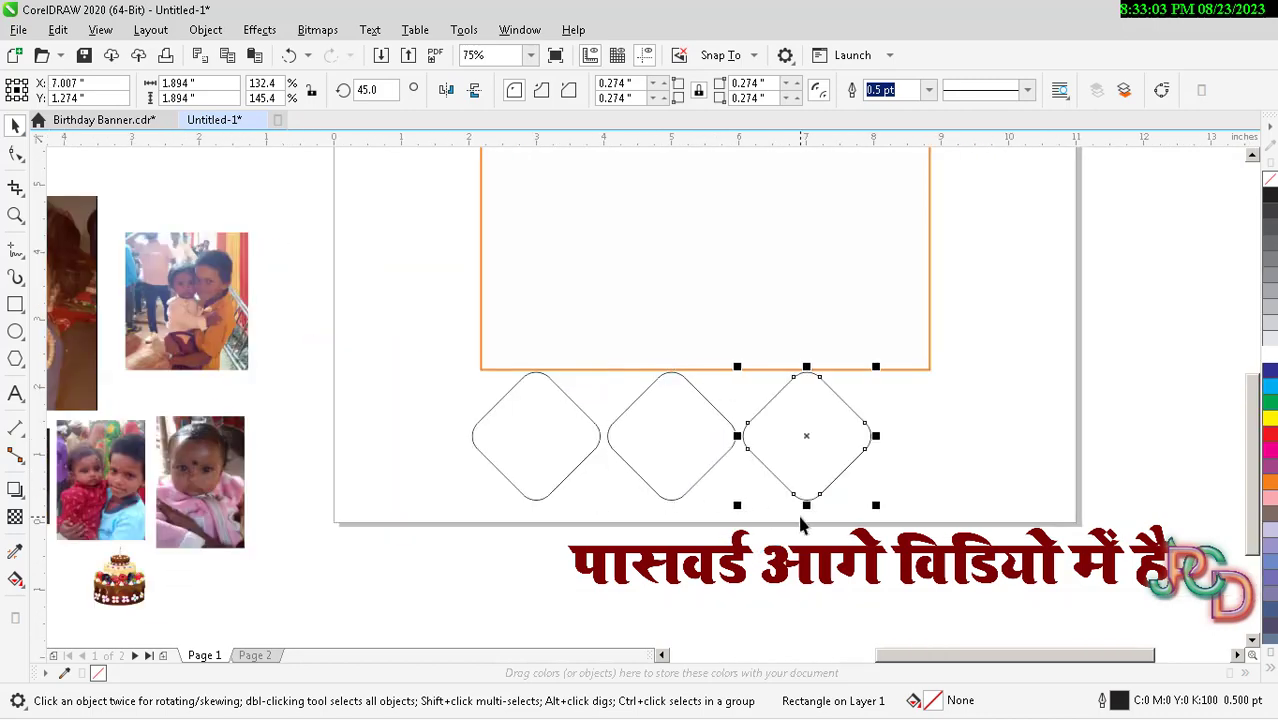
{"action": "key", "text": "ctrl+r"}
{"action": "scroll", "coordinate": [868, 530], "scroll_direction": "down", "scroll_amount": 2}
Scale the row of four diamonds down slightly so it fits the page.
{"action": "mouse_move", "coordinate": [935, 515]}
{"action": "left_mouse_down"}
{"action": "mouse_move", "coordinate": [578, 450]}
{"action": "mouse_move", "coordinate": [530, 425]}
{"action": "left_mouse_up"}
{"action": "scroll", "coordinate": [757, 482], "scroll_direction": "up", "scroll_amount": 2}
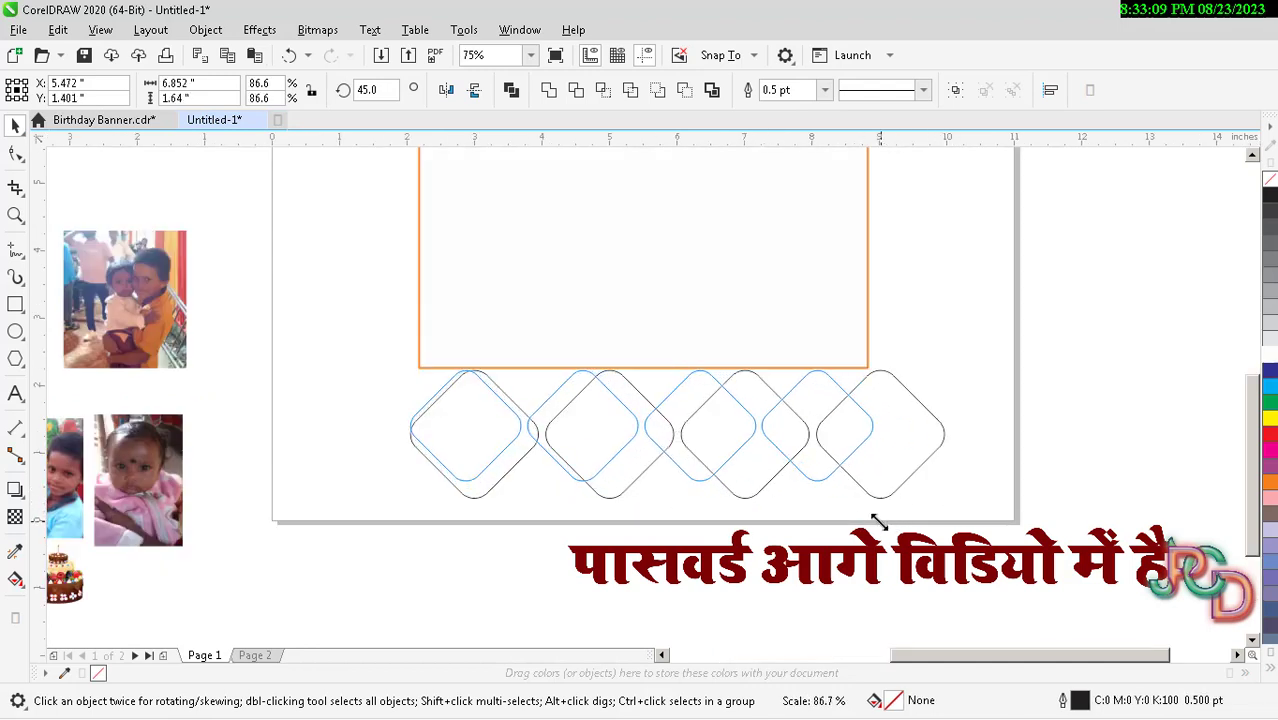
{"action": "left_click_drag", "start_coordinate": [955, 505], "coordinate": [872, 488]}
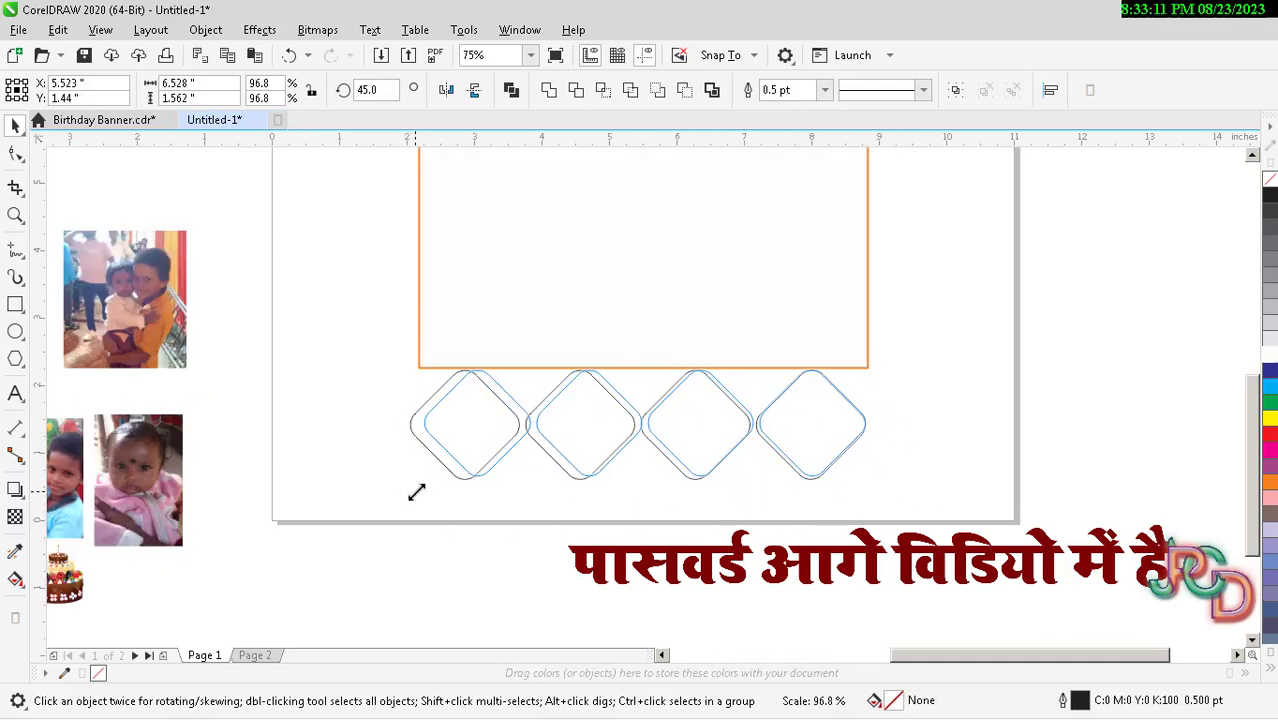
{"action": "left_click_drag", "start_coordinate": [402, 490], "coordinate": [425, 484]}
{"action": "left_click_drag", "start_coordinate": [872, 486], "coordinate": [857, 482]}
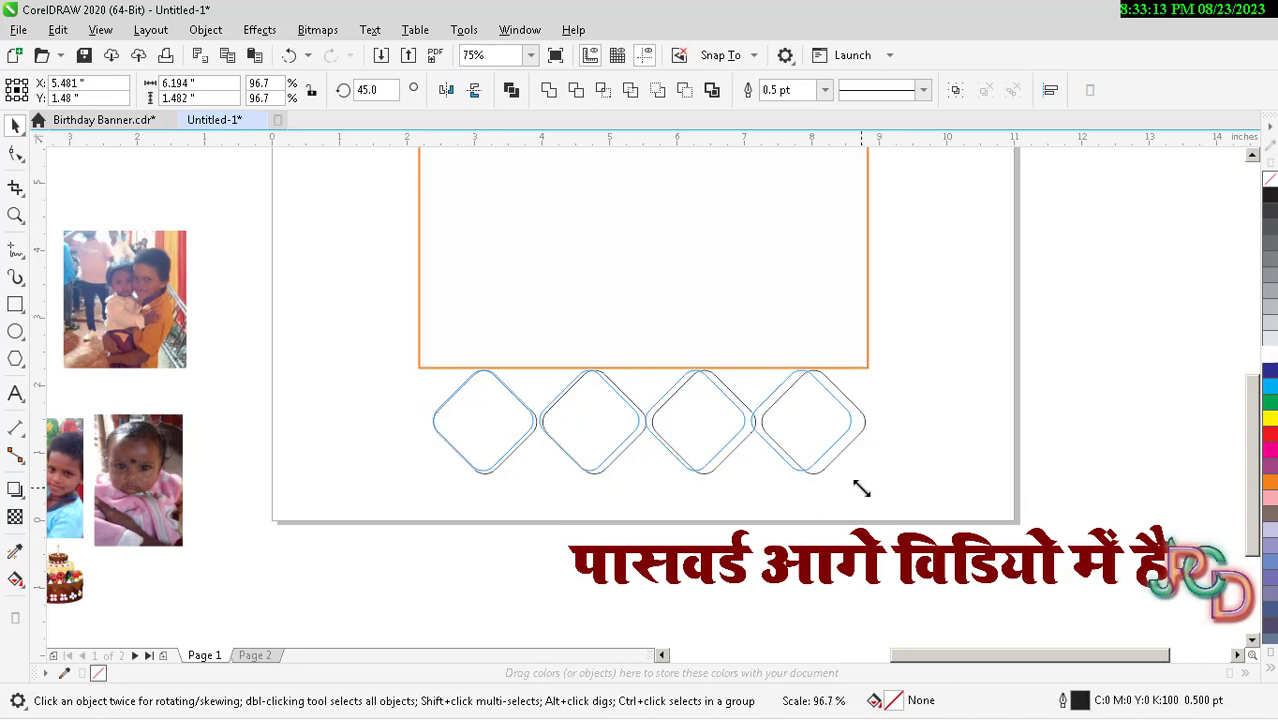
{"action": "scroll", "coordinate": [713, 451], "scroll_direction": "down", "scroll_amount": 2}
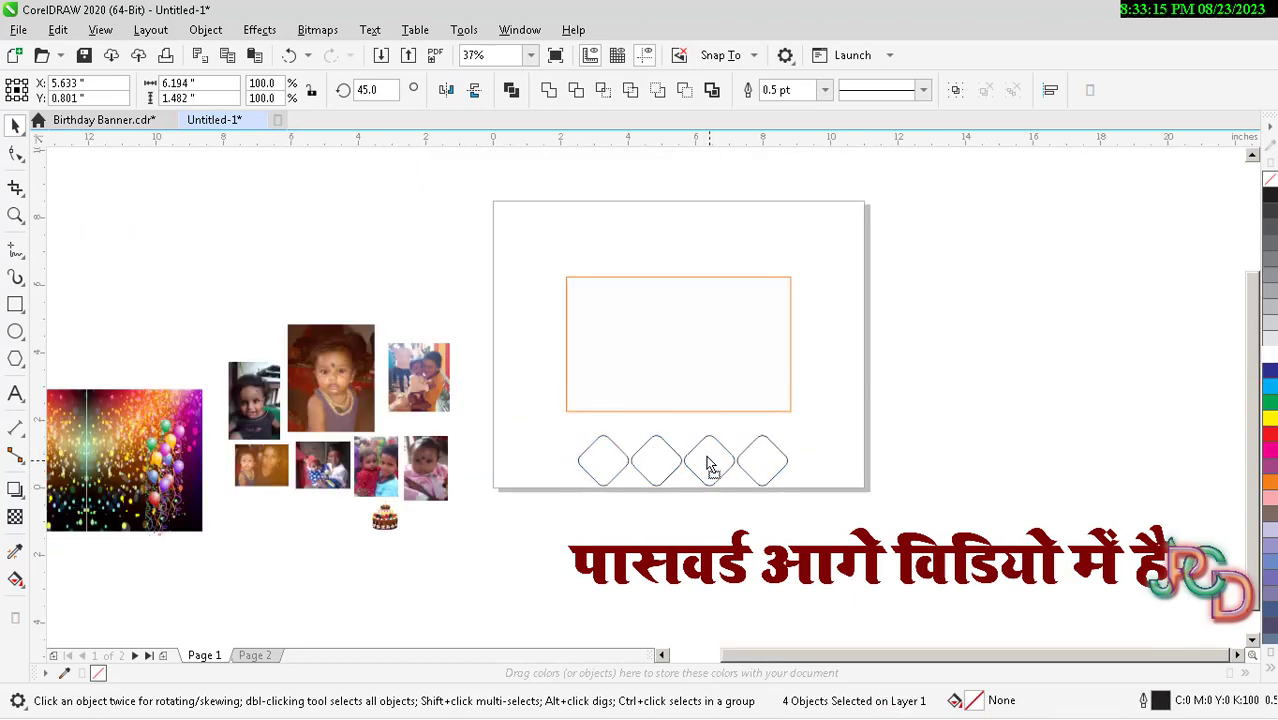
{"action": "scroll", "coordinate": [708, 458], "scroll_direction": "up", "scroll_amount": 2}
{"action": "left_click", "coordinate": [931, 455]}
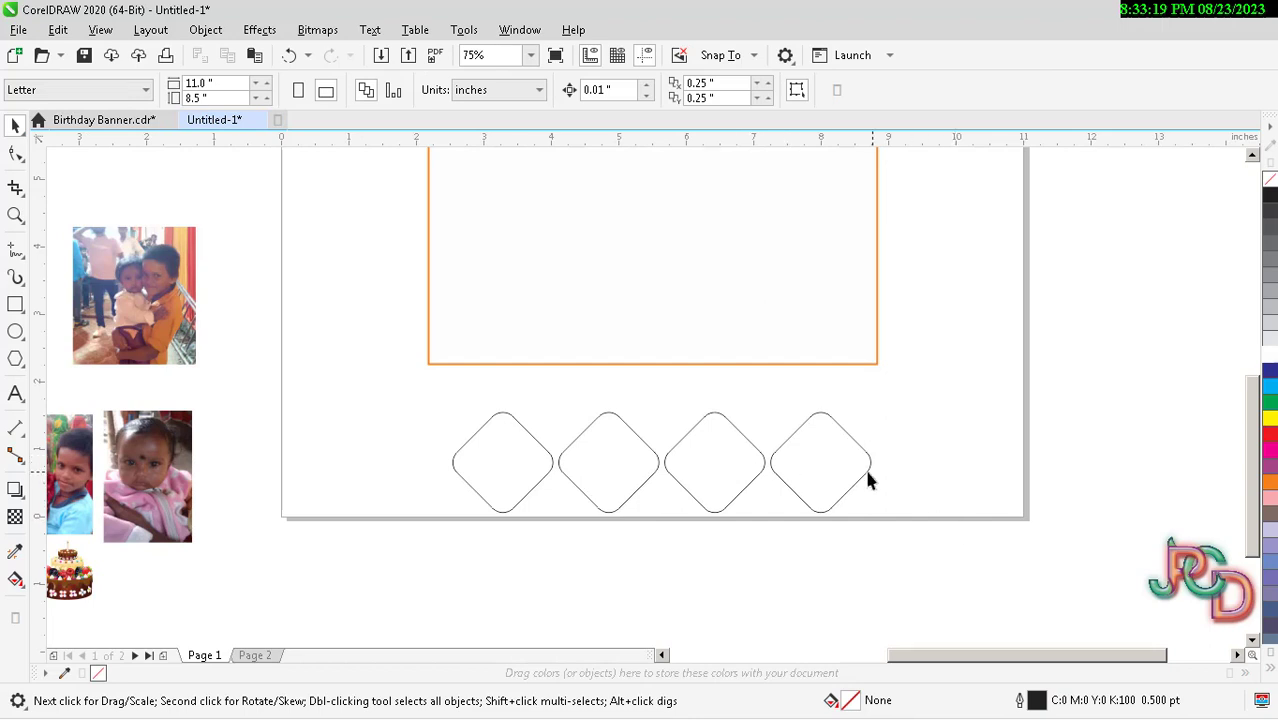
Give all four diamonds a 2.0 pt orange outline.
{"action": "left_click_drag", "start_coordinate": [940, 536], "coordinate": [351, 414]}
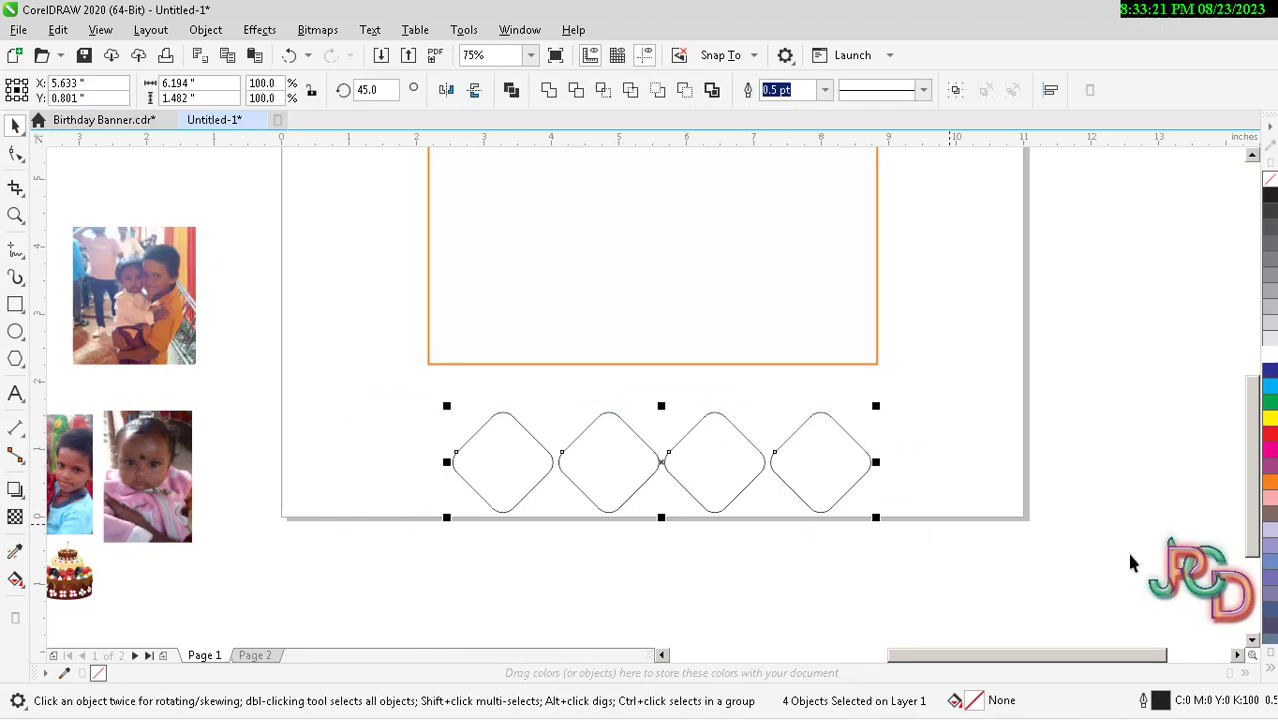
{"action": "right_click", "coordinate": [1271, 483]}
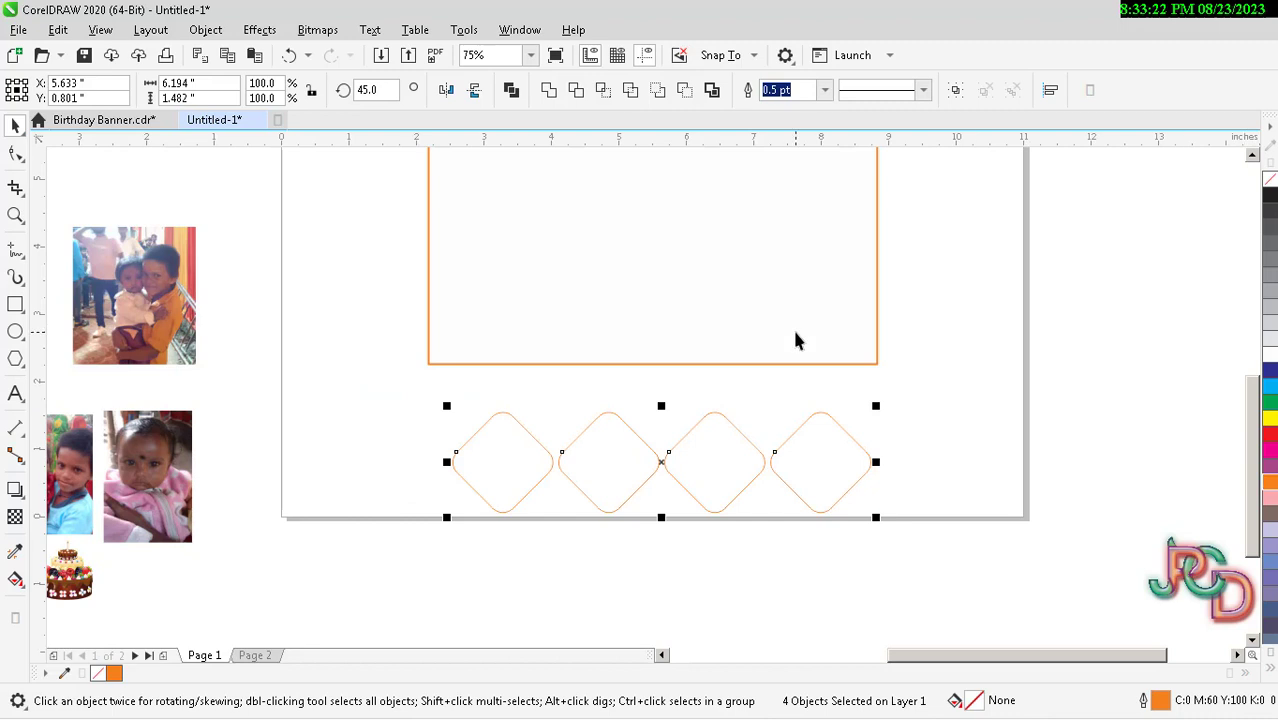
{"action": "left_click", "coordinate": [825, 91]}
{"action": "left_click", "coordinate": [808, 198]}
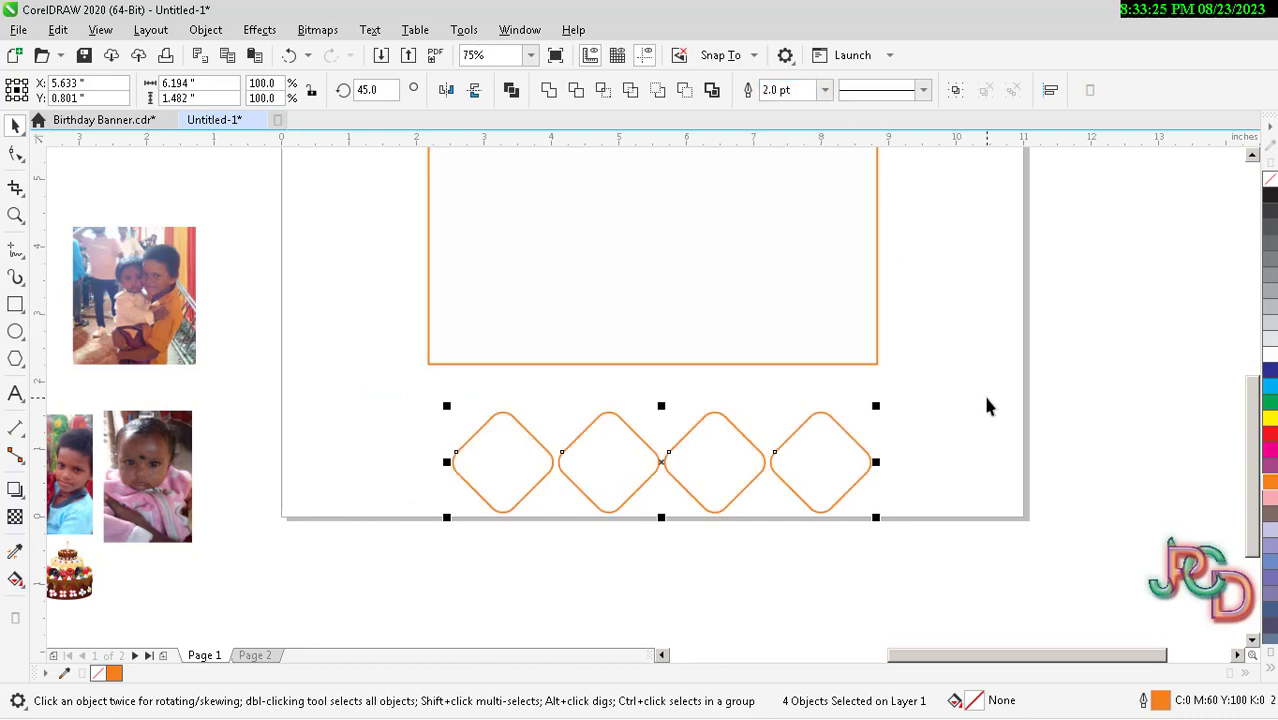
Copy the rightmost diamond upward to sit between the third and fourth diamonds.
{"action": "left_click", "coordinate": [986, 405]}
{"action": "left_click", "coordinate": [847, 477]}
{"action": "left_click_drag", "start_coordinate": [847, 477], "coordinate": [795, 415]}
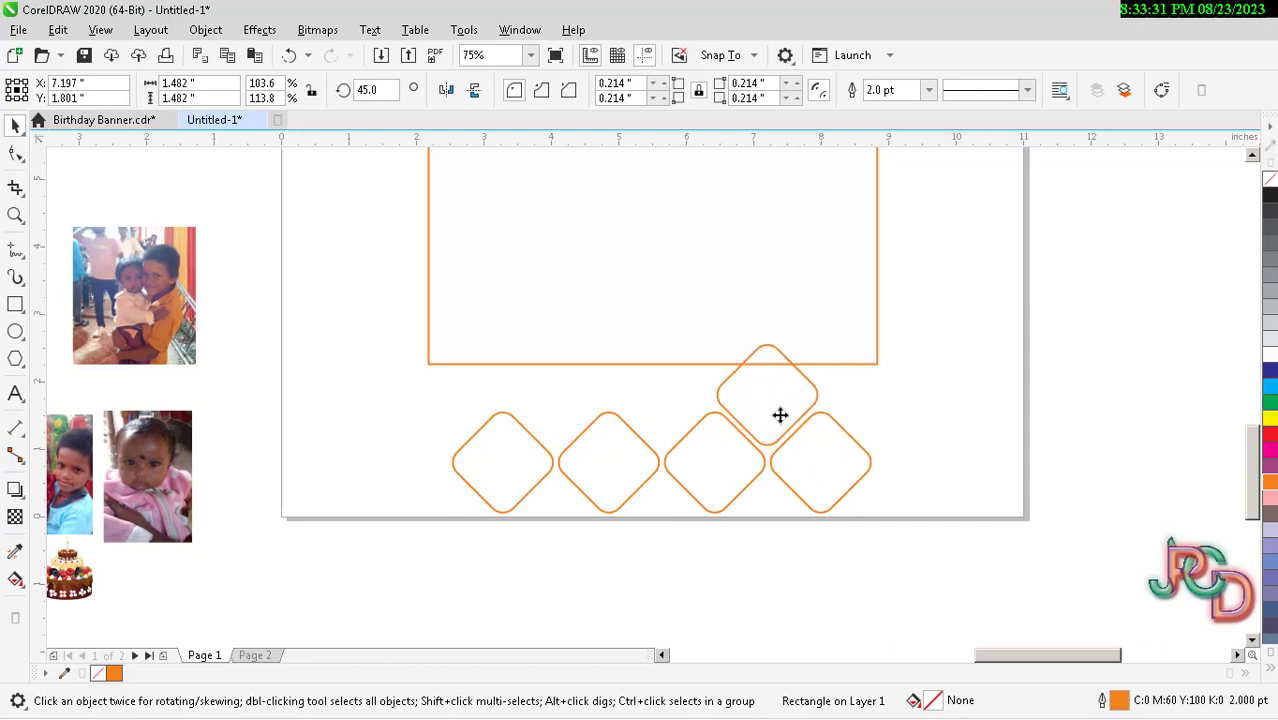
Place a diamond copy in the upper gap between the first and second diamonds.
{"action": "scroll", "coordinate": [785, 412], "scroll_direction": "up", "scroll_amount": 2}
{"action": "scroll", "coordinate": [778, 410], "scroll_direction": "down", "scroll_amount": 2}
{"action": "scroll", "coordinate": [736, 425], "scroll_direction": "up", "scroll_amount": 1}
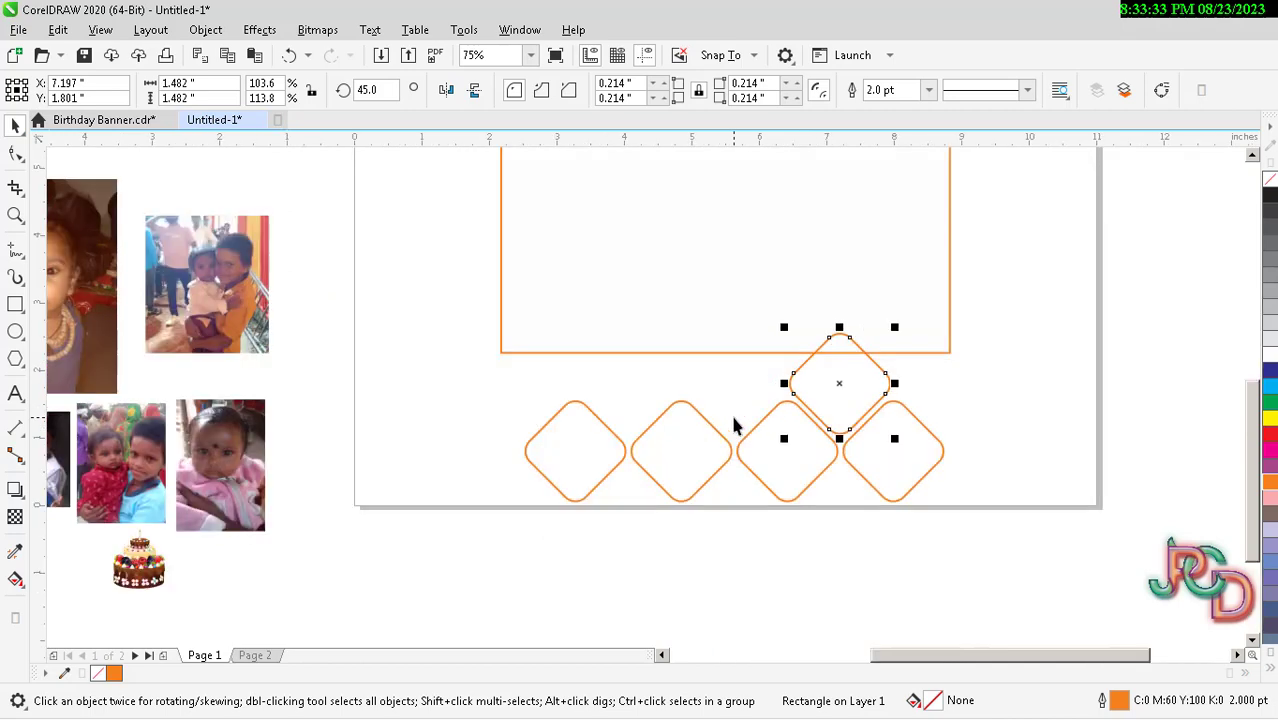
{"action": "left_click_drag", "start_coordinate": [873, 379], "coordinate": [660, 392]}
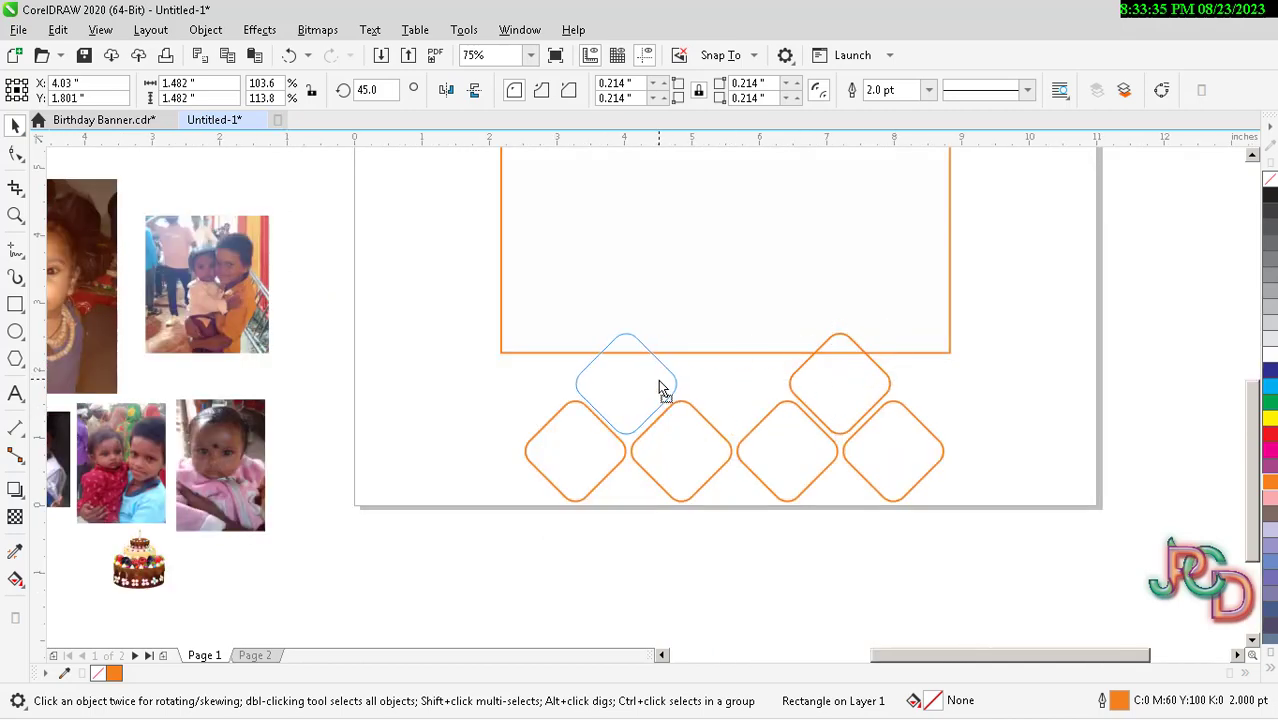
{"action": "scroll", "coordinate": [650, 397], "scroll_direction": "up", "scroll_amount": 2}
{"action": "scroll", "coordinate": [647, 400], "scroll_direction": "up", "scroll_amount": 1}
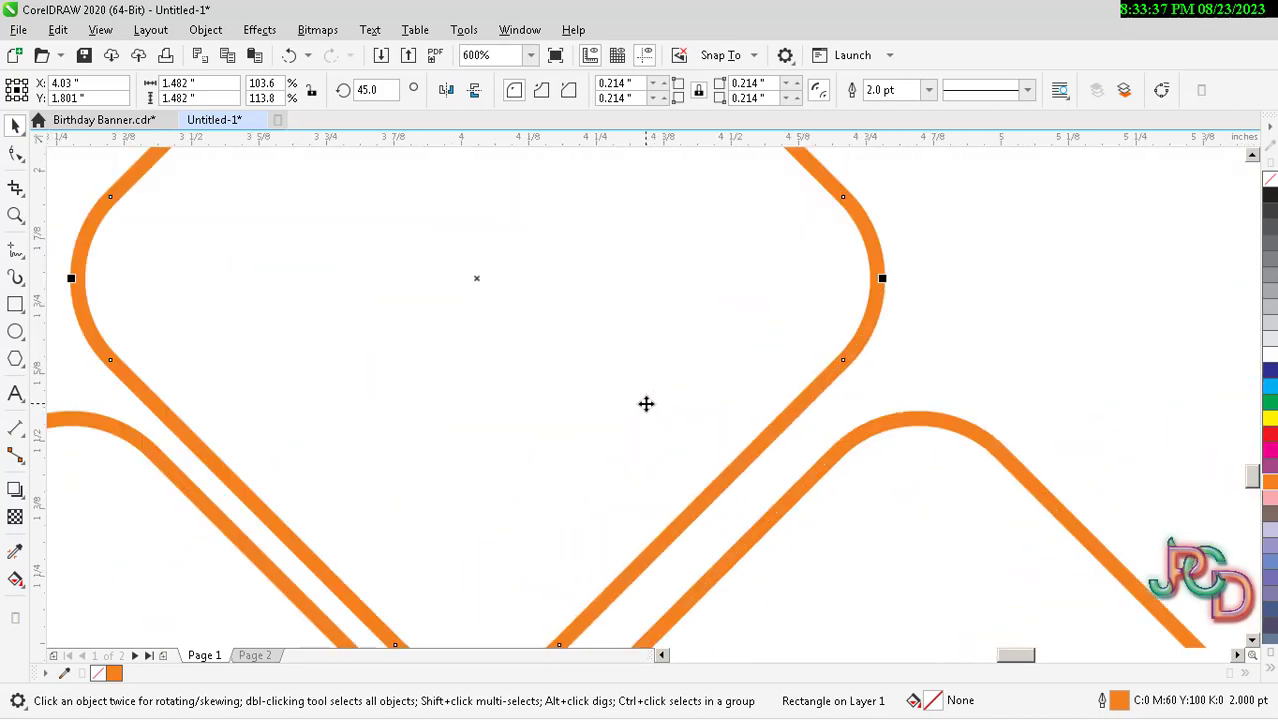
{"action": "mouse_move", "coordinate": [652, 404]}
{"action": "left_mouse_down"}
{"action": "mouse_move", "coordinate": [670, 406]}
{"action": "mouse_move", "coordinate": [658, 406]}
{"action": "left_mouse_up"}
Add another diamond copy in the middle upper gap, between the second and third diamonds.
{"action": "scroll", "coordinate": [656, 406], "scroll_direction": "down", "scroll_amount": 1}
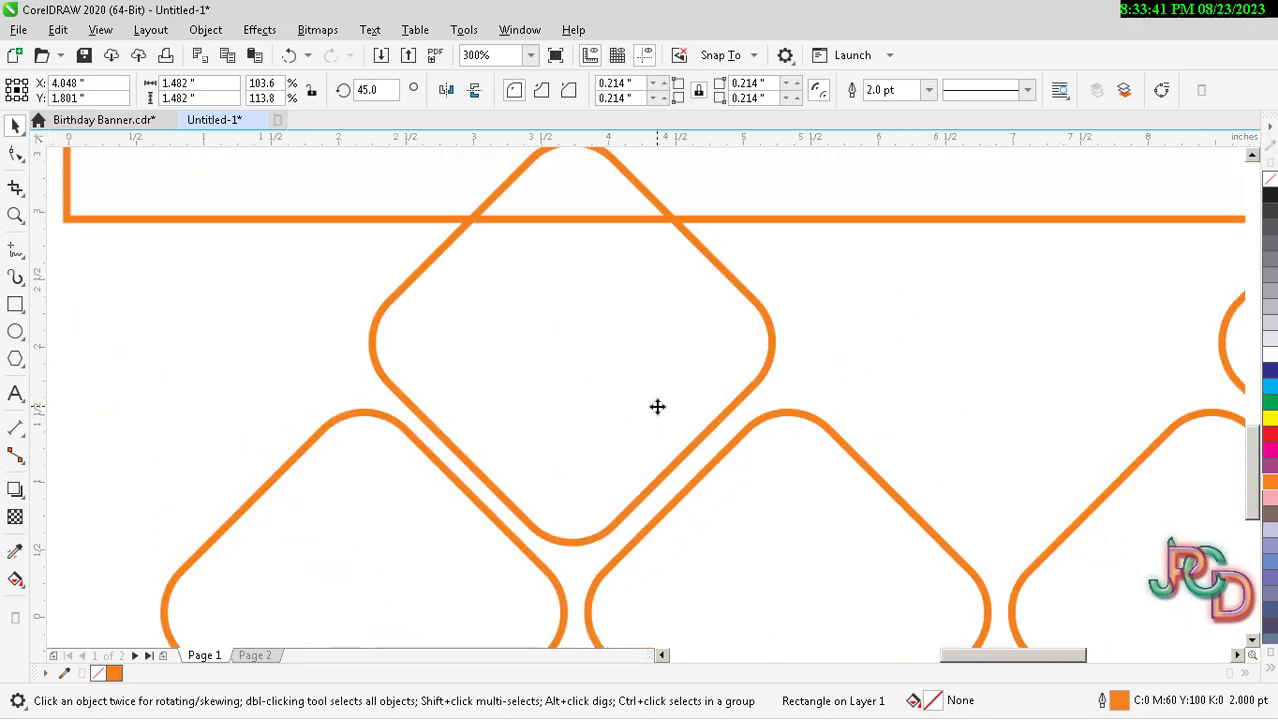
{"action": "scroll", "coordinate": [656, 406], "scroll_direction": "down", "scroll_amount": 1}
{"action": "left_click", "coordinate": [1037, 457]}
{"action": "scroll", "coordinate": [1033, 450], "scroll_direction": "down", "scroll_amount": 2}
{"action": "left_click", "coordinate": [1004, 445]}
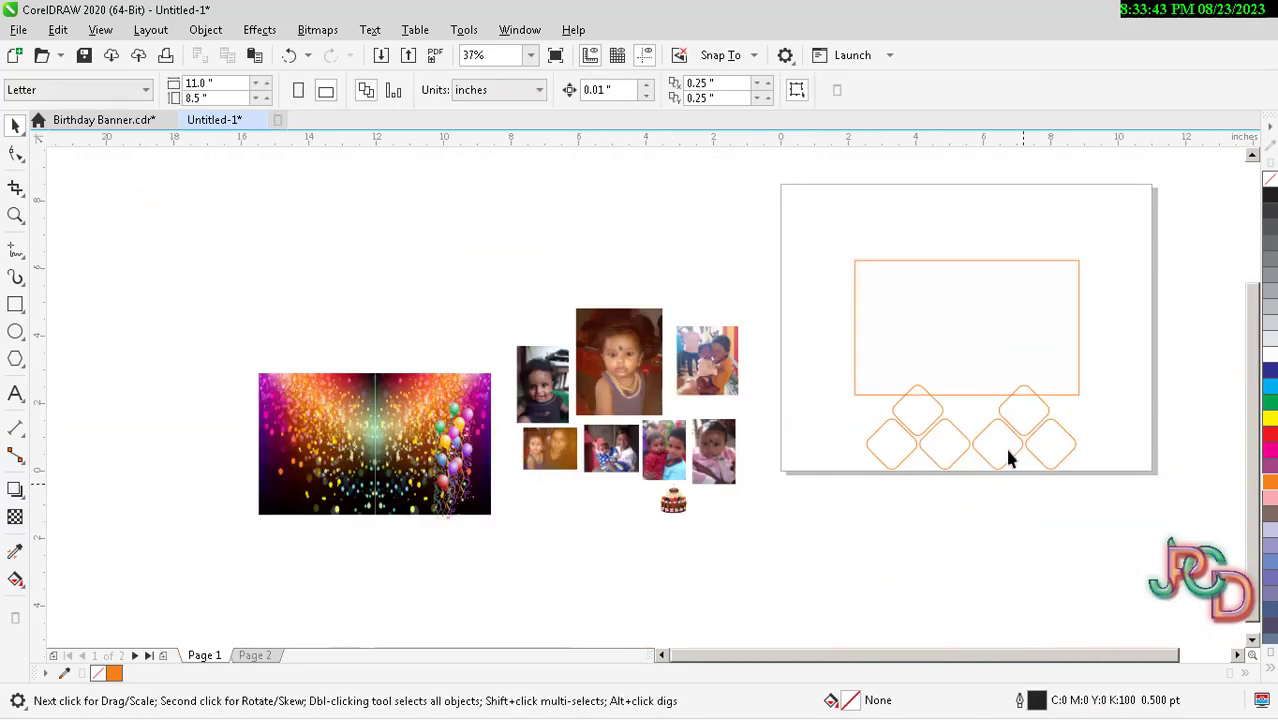
{"action": "scroll", "coordinate": [1003, 443], "scroll_direction": "up", "scroll_amount": 1}
{"action": "left_click", "coordinate": [1010, 405]}
{"action": "scroll", "coordinate": [1010, 405], "scroll_direction": "up", "scroll_amount": 1}
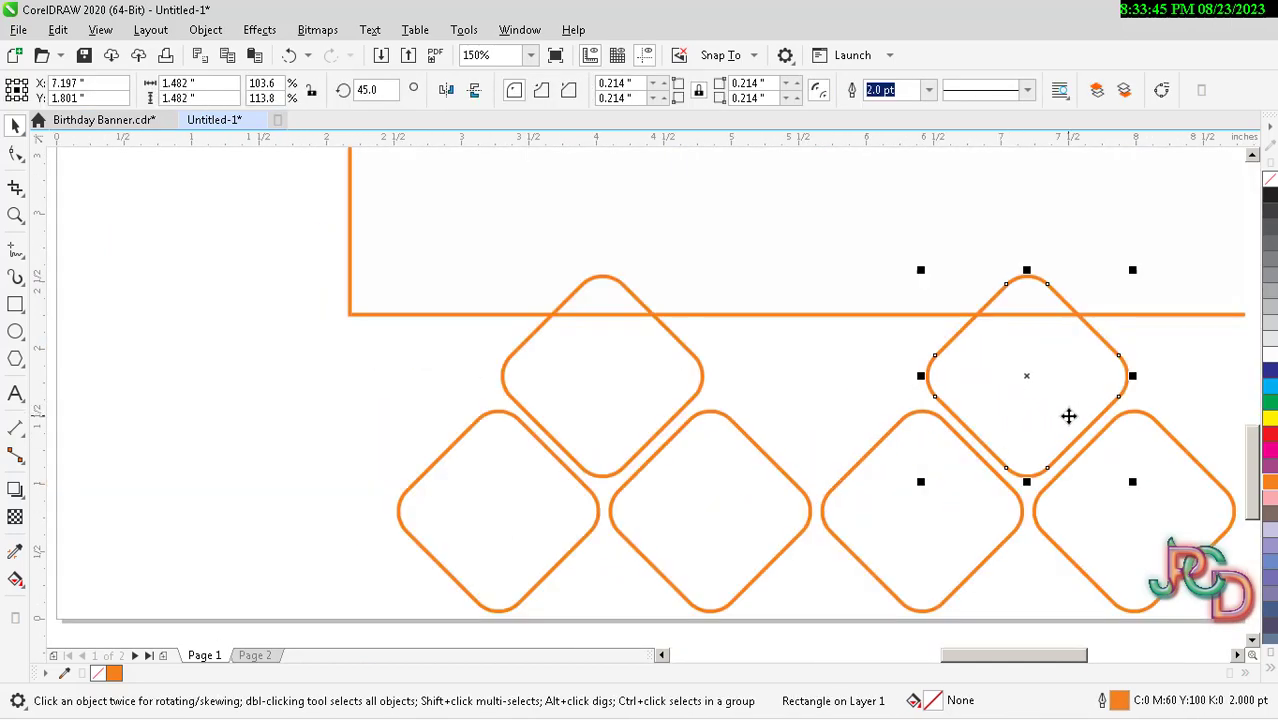
{"action": "left_click_drag", "start_coordinate": [1069, 416], "coordinate": [857, 405]}
{"action": "scroll", "coordinate": [864, 368], "scroll_direction": "down", "scroll_amount": 2}
{"action": "scroll", "coordinate": [866, 366], "scroll_direction": "up", "scroll_amount": 2}
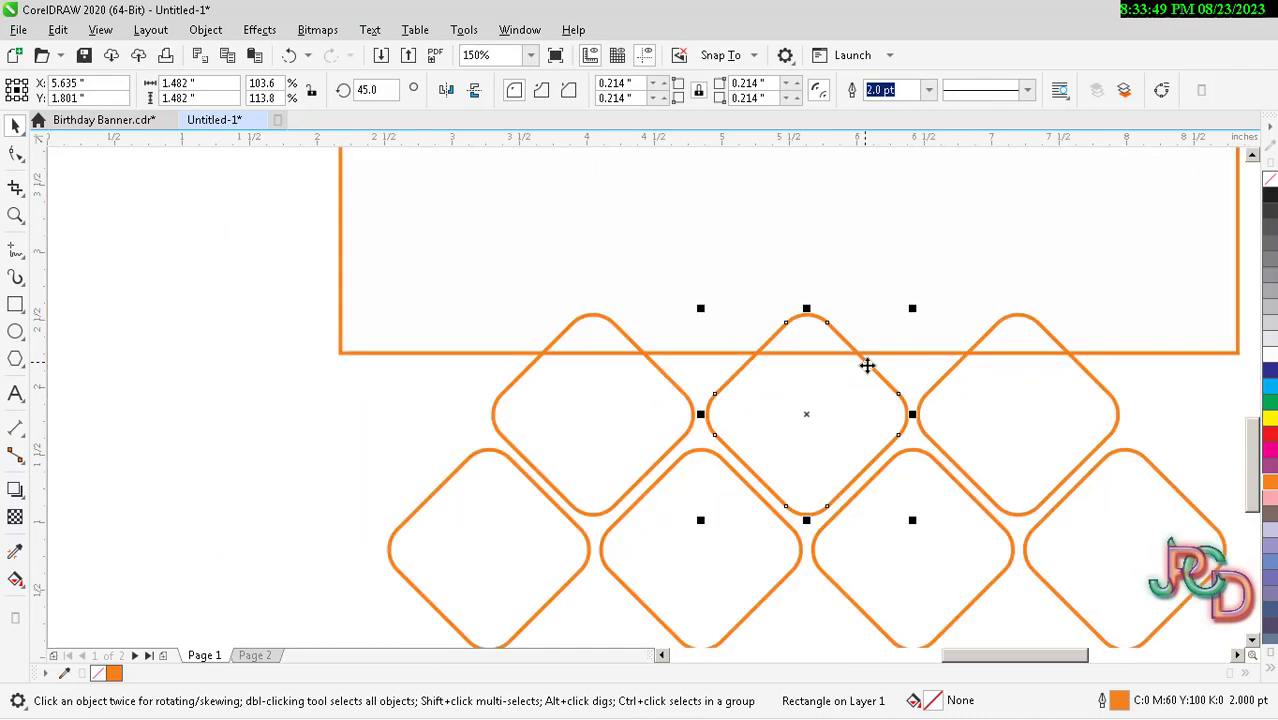
Enlarge the middle upper diamond and move it straight up.
{"action": "left_click_drag", "start_coordinate": [914, 308], "coordinate": [960, 239]}
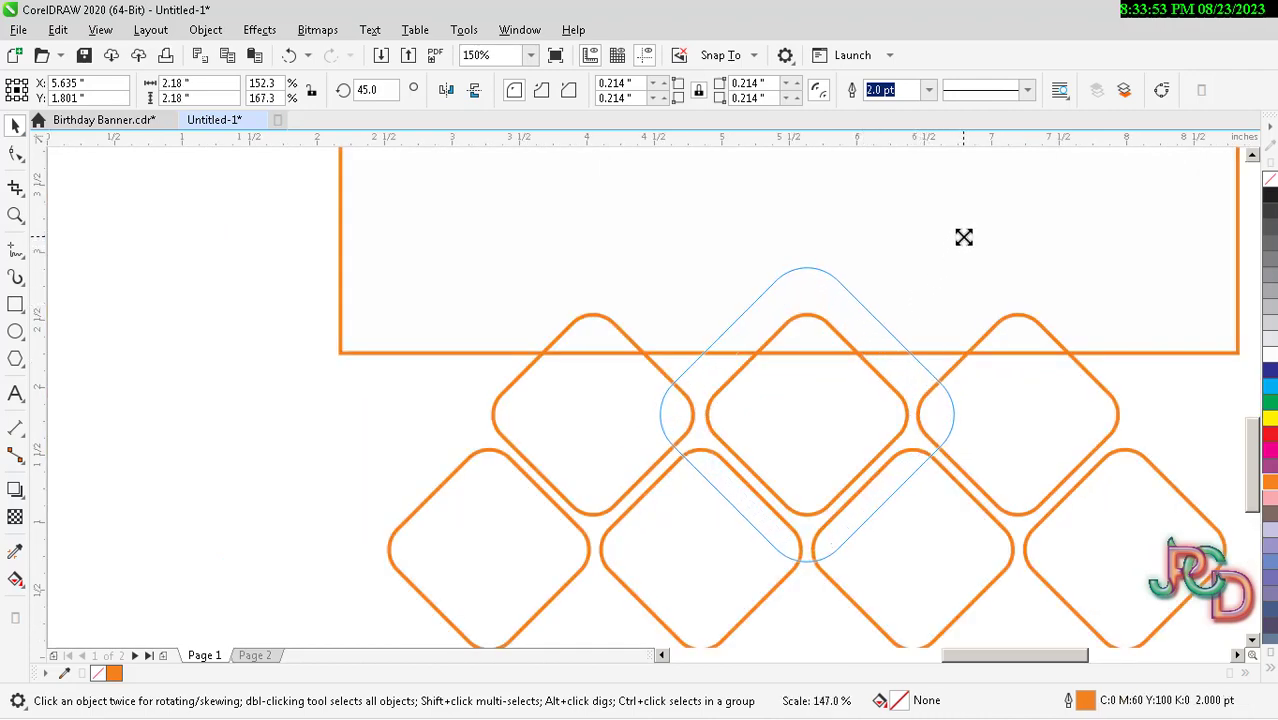
{"action": "left_click_drag", "start_coordinate": [960, 239], "coordinate": [965, 237]}
{"action": "left_click_drag", "start_coordinate": [875, 426], "coordinate": [876, 362]}
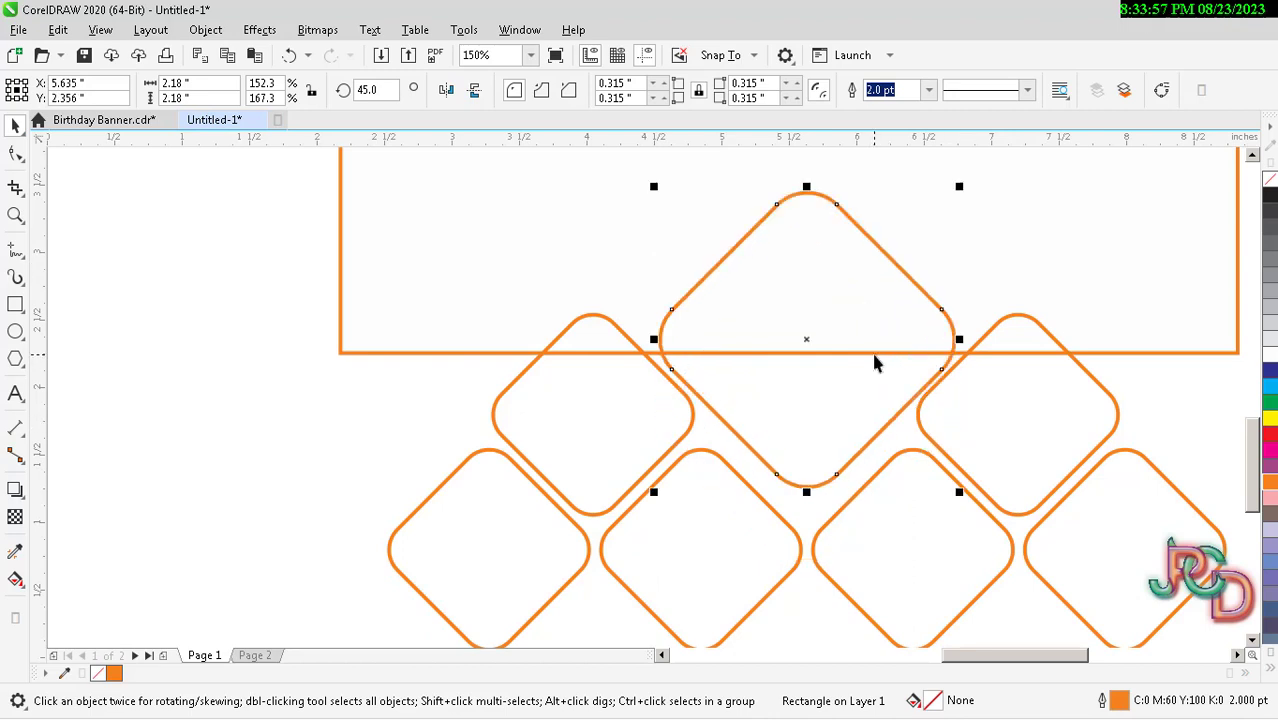
{"action": "left_click", "coordinate": [875, 363]}
{"action": "left_click", "coordinate": [873, 352]}
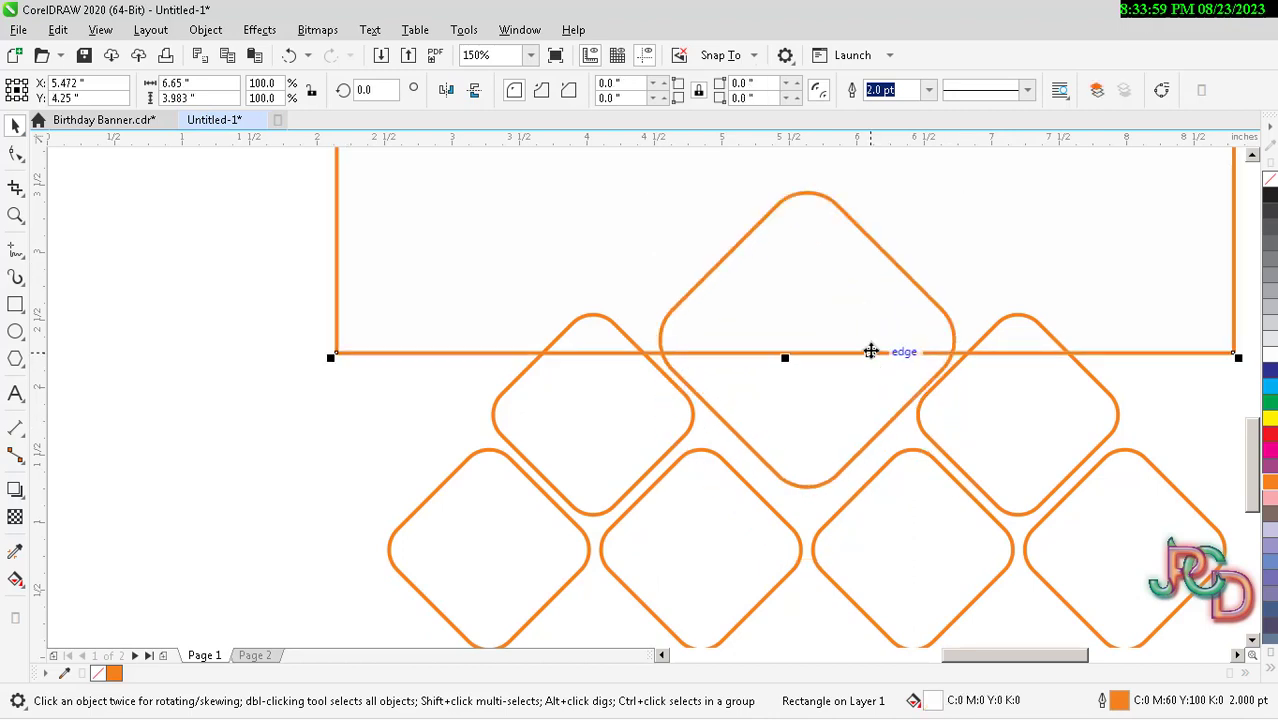
{"action": "left_click", "coordinate": [841, 421]}
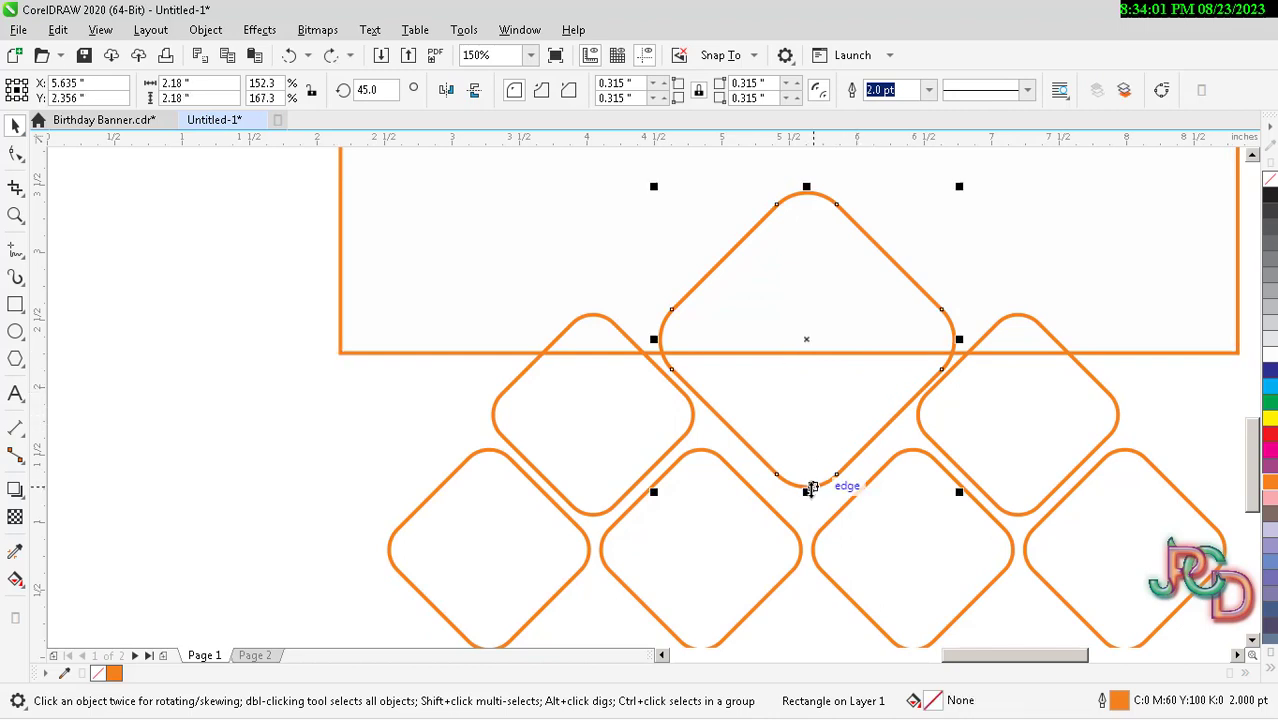
Enlarge the top diamond to about 2.291" and raise it over the frame's bottom edge.
{"action": "scroll", "coordinate": [880, 370], "scroll_direction": "down", "scroll_amount": 3}
{"action": "scroll", "coordinate": [901, 348], "scroll_direction": "up", "scroll_amount": 3}
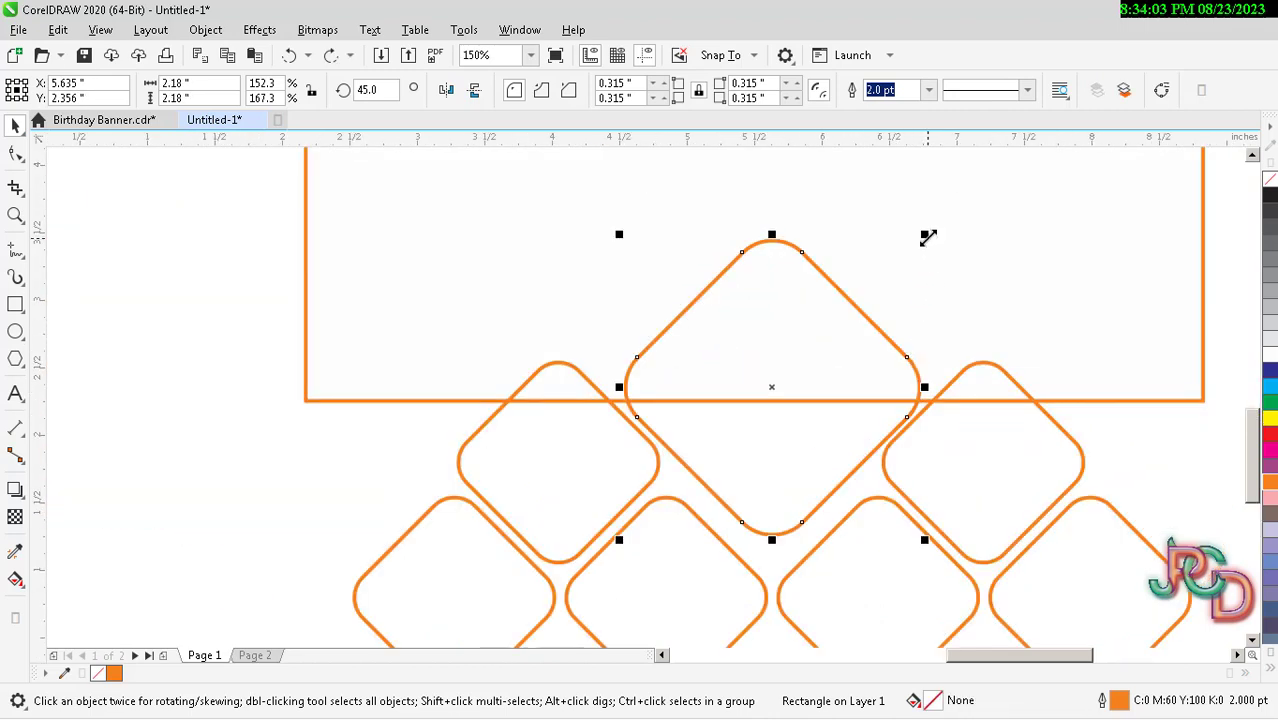
{"action": "left_click_drag", "start_coordinate": [928, 237], "coordinate": [935, 230]}
{"action": "left_click_drag", "start_coordinate": [830, 342], "coordinate": [829, 325]}
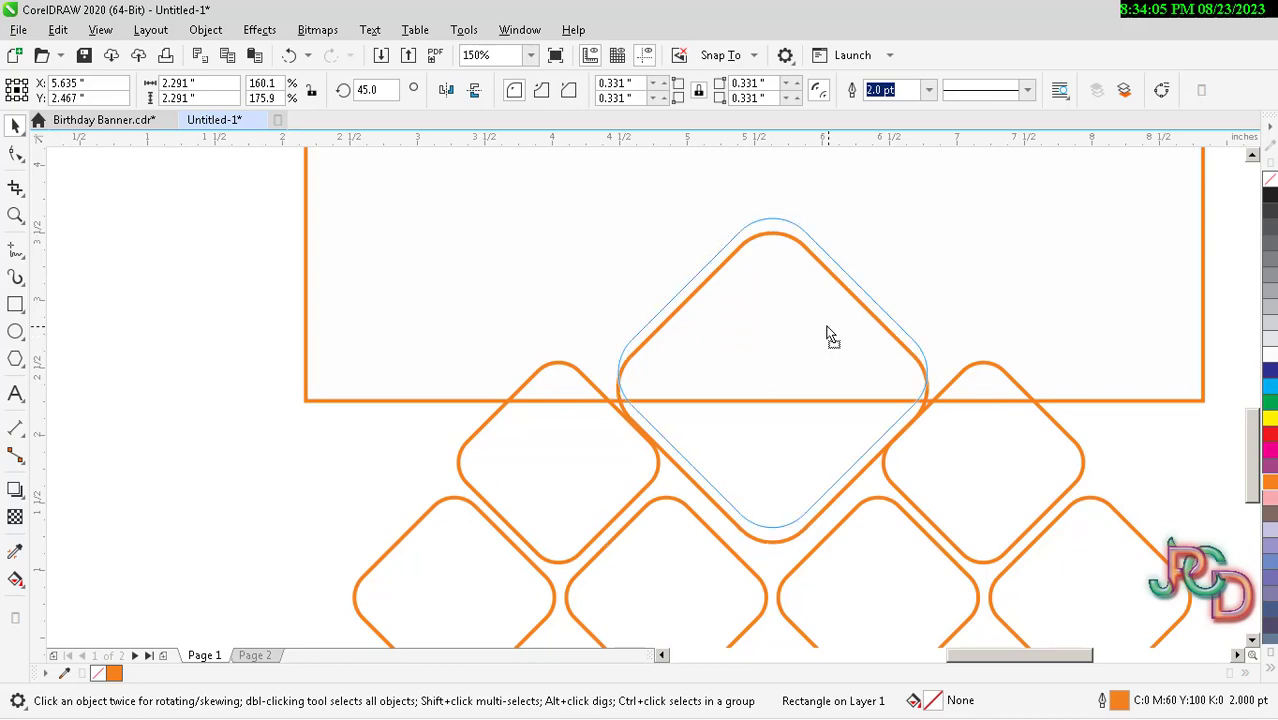
{"action": "scroll", "coordinate": [983, 509], "scroll_direction": "down", "scroll_amount": 2}
{"action": "left_click", "coordinate": [826, 487]}
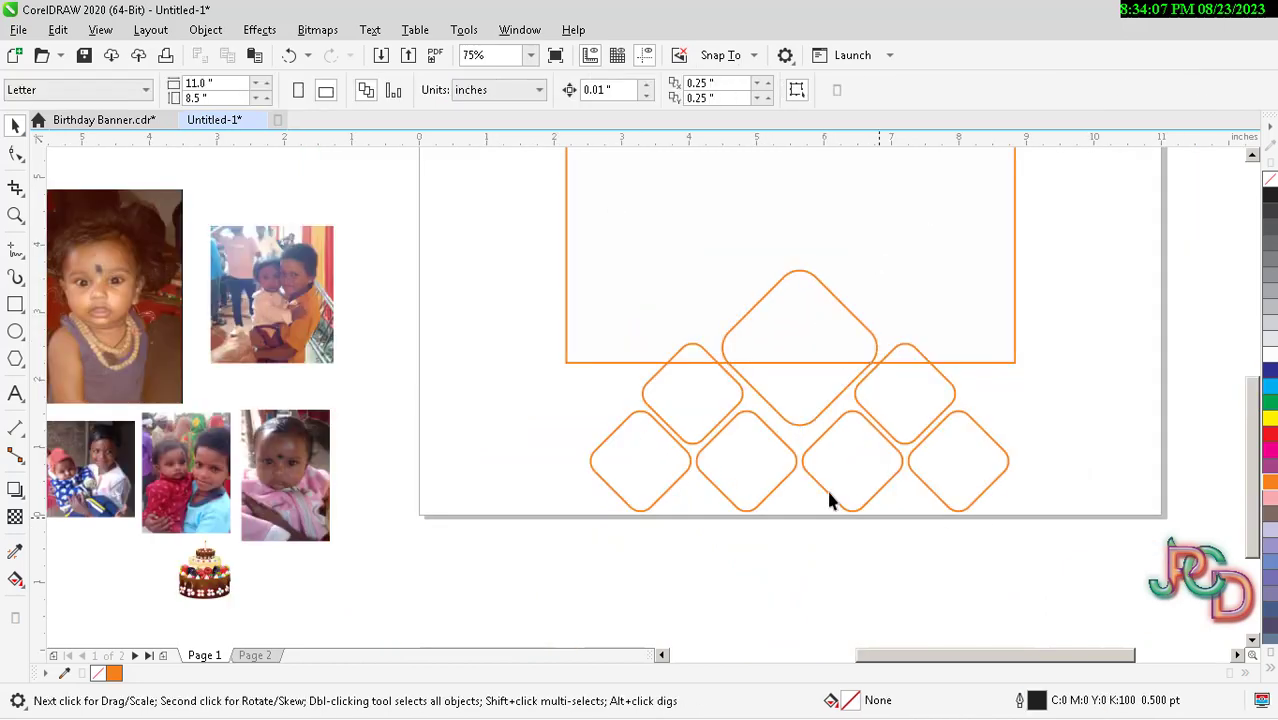
{"action": "scroll", "coordinate": [900, 510], "scroll_direction": "down", "scroll_amount": 2}
{"action": "scroll", "coordinate": [785, 423], "scroll_direction": "up", "scroll_amount": 1}
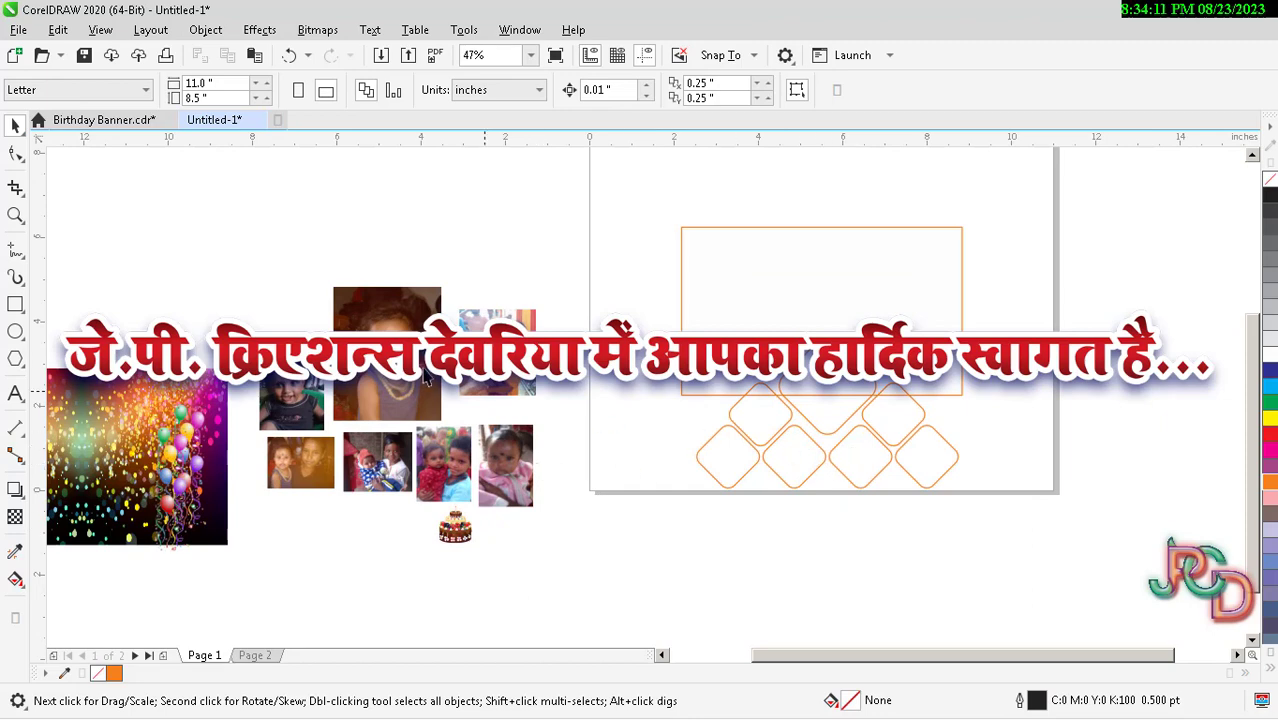
PowerClip the portrait, smiling-child and two-children photos into the three upper diamonds.
{"action": "left_click", "coordinate": [425, 375]}
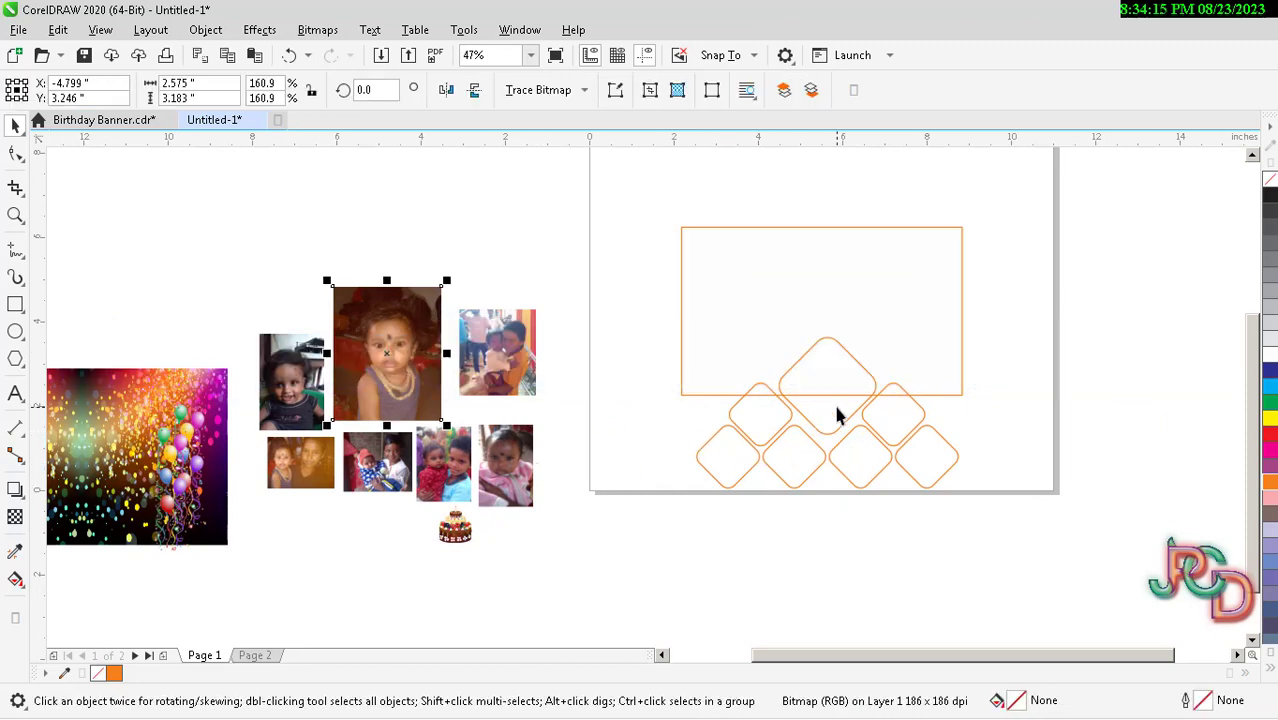
{"action": "left_click", "coordinate": [827, 374]}
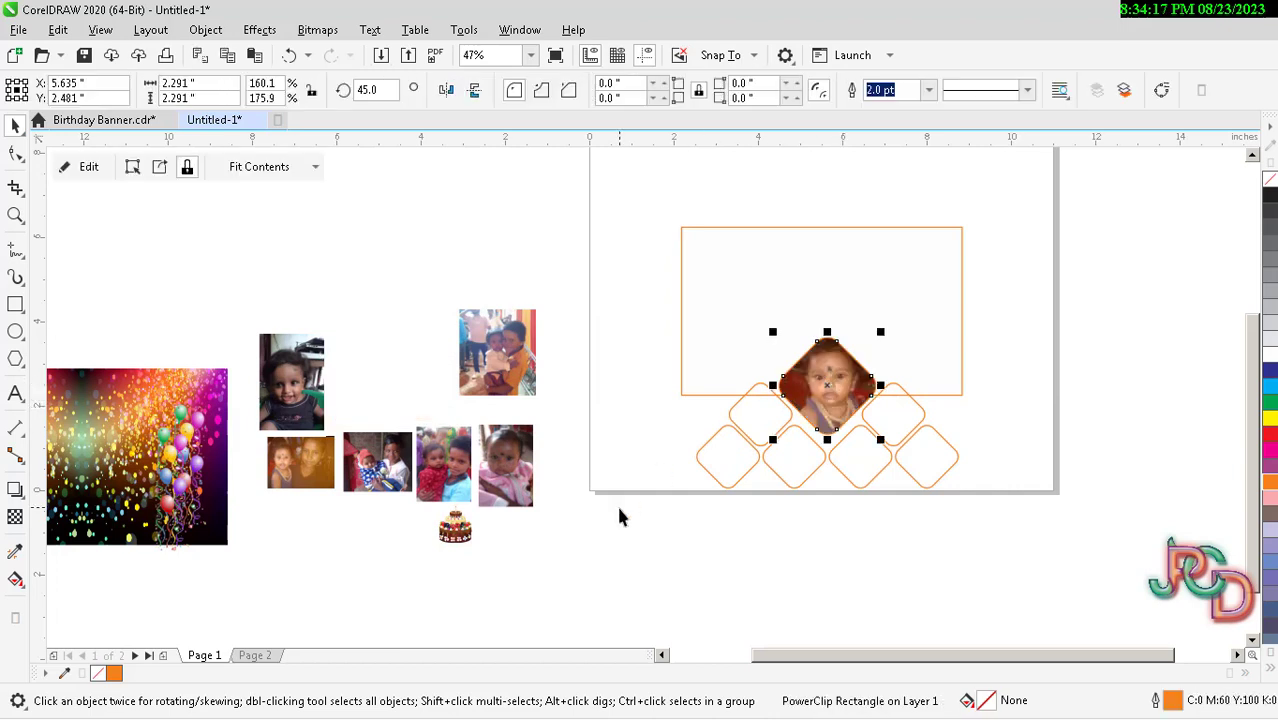
{"action": "left_click", "coordinate": [588, 475]}
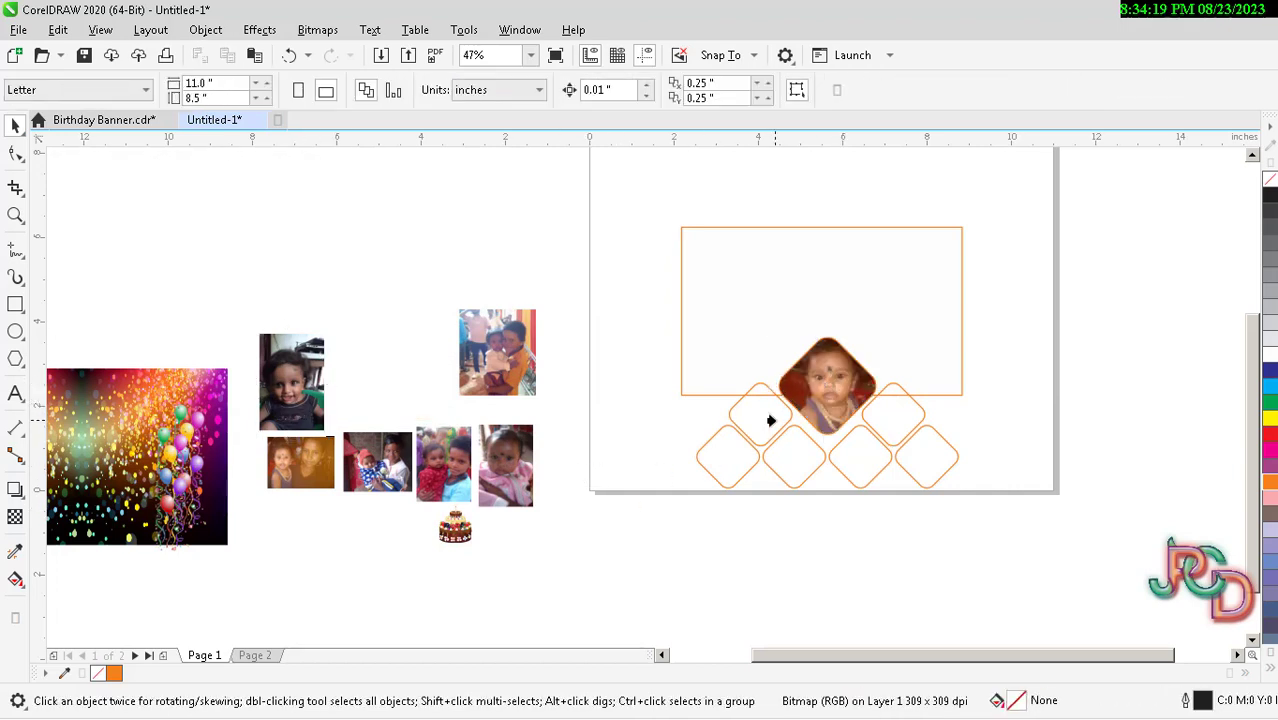
{"action": "left_click_drag", "start_coordinate": [291, 382], "coordinate": [762, 417]}
{"action": "left_click_drag", "start_coordinate": [522, 393], "coordinate": [907, 420]}
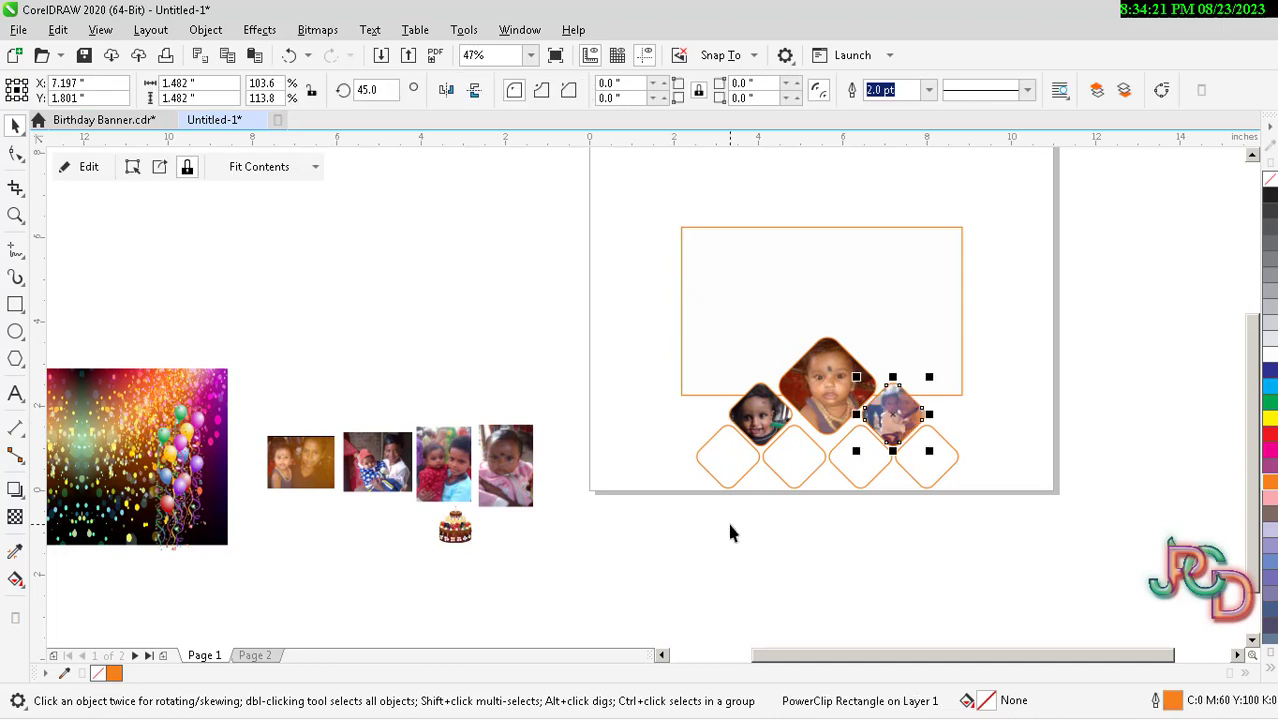
PowerClip the orange-toned, red-hat, red-shirt and pink-blanket photos into the four bottom diamonds.
{"action": "left_click_drag", "start_coordinate": [315, 480], "coordinate": [727, 457]}
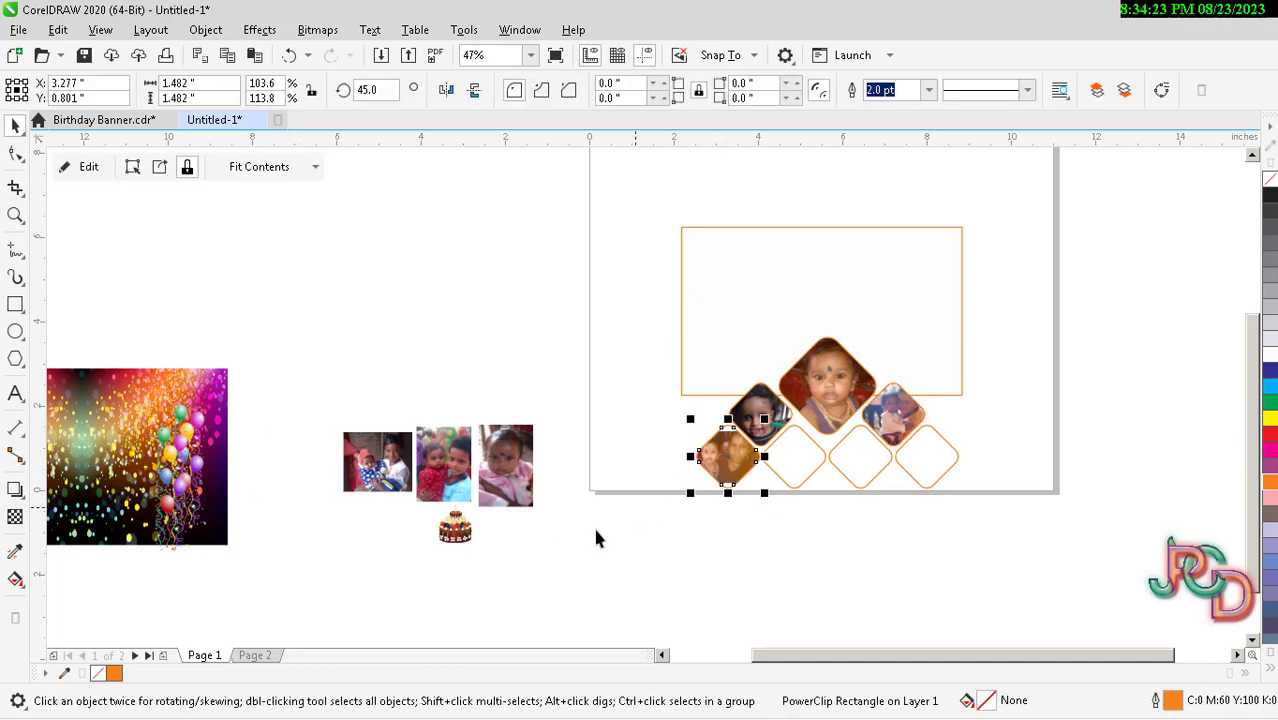
{"action": "left_click", "coordinate": [592, 524]}
{"action": "left_click_drag", "start_coordinate": [393, 478], "coordinate": [797, 464]}
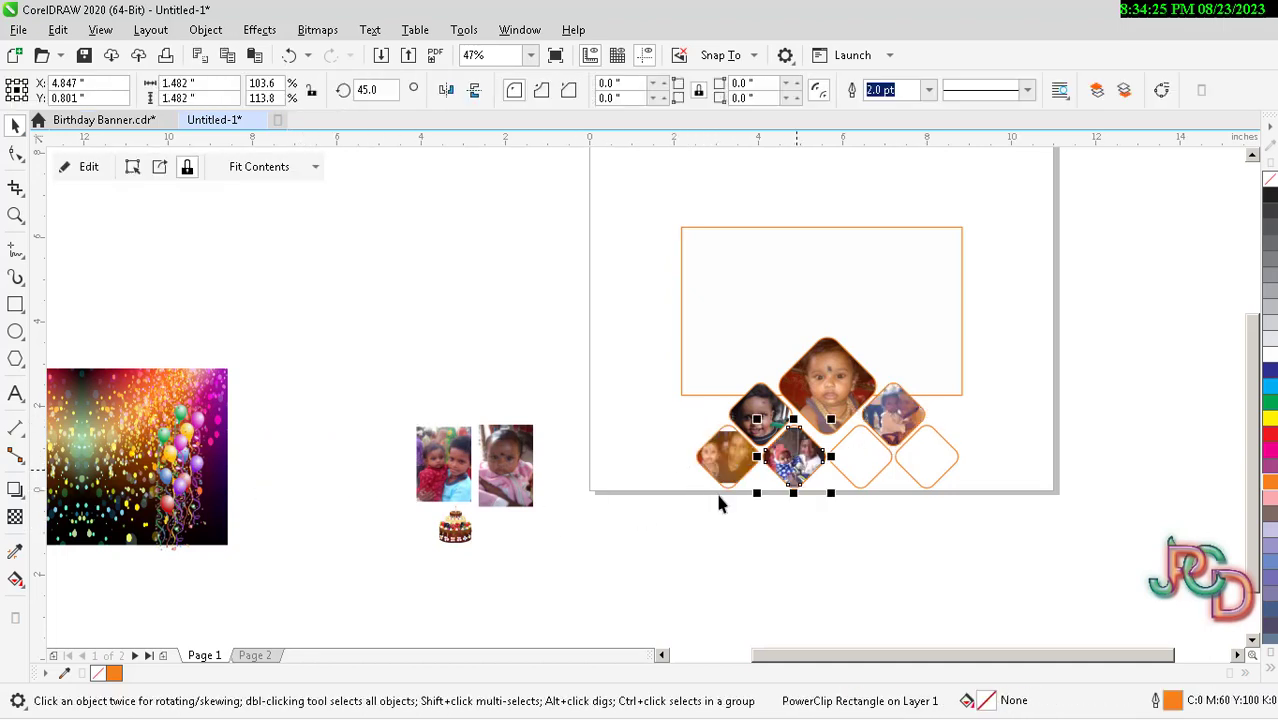
{"action": "left_click_drag", "start_coordinate": [463, 480], "coordinate": [860, 457]}
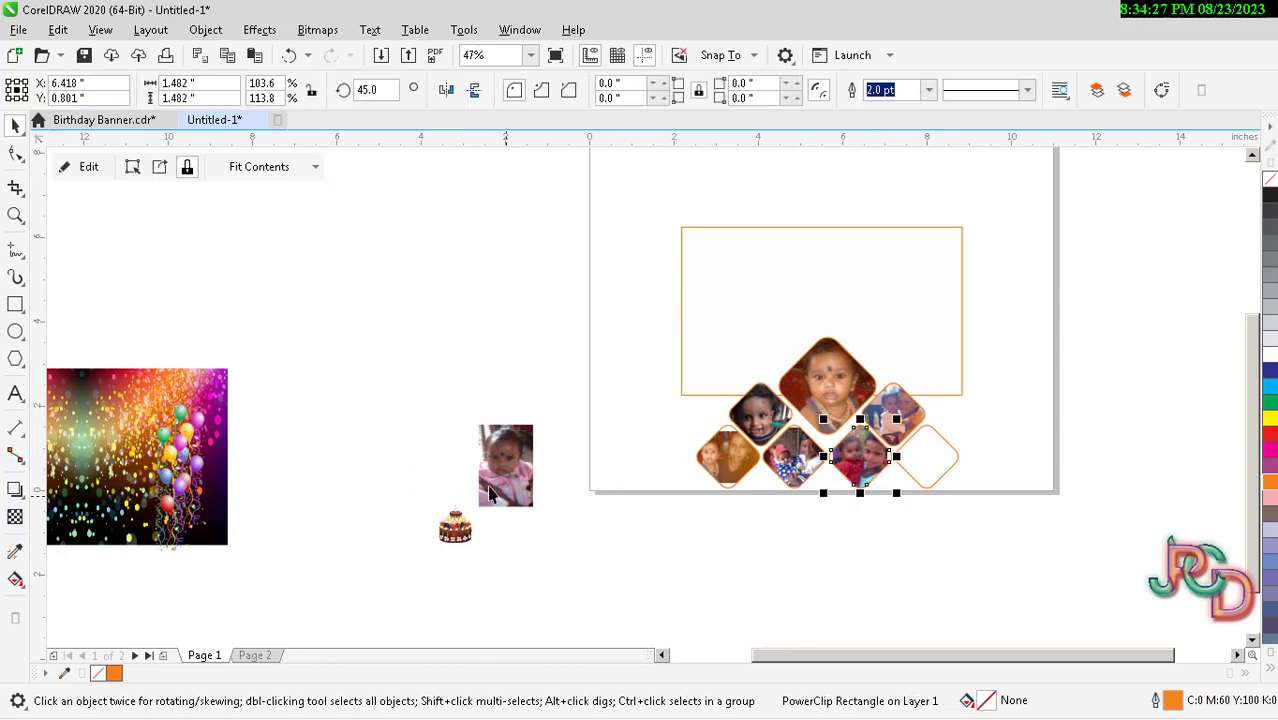
{"action": "left_click", "coordinate": [487, 492]}
{"action": "left_click_drag", "start_coordinate": [713, 491], "coordinate": [925, 460]}
Reposition the photo inside the lower-left diamond.
{"action": "scroll", "coordinate": [882, 455], "scroll_direction": "up", "scroll_amount": 2}
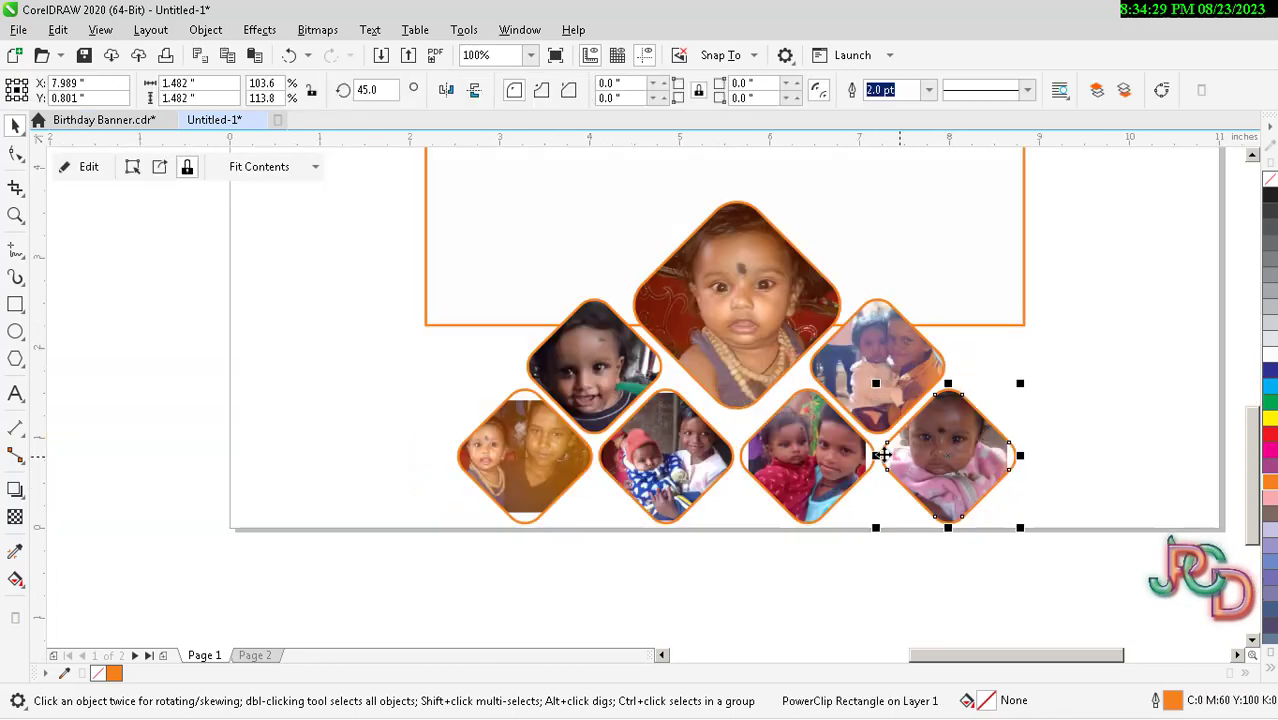
{"action": "scroll", "coordinate": [770, 378], "scroll_direction": "up", "scroll_amount": 2}
{"action": "scroll", "coordinate": [768, 370], "scroll_direction": "down", "scroll_amount": 2}
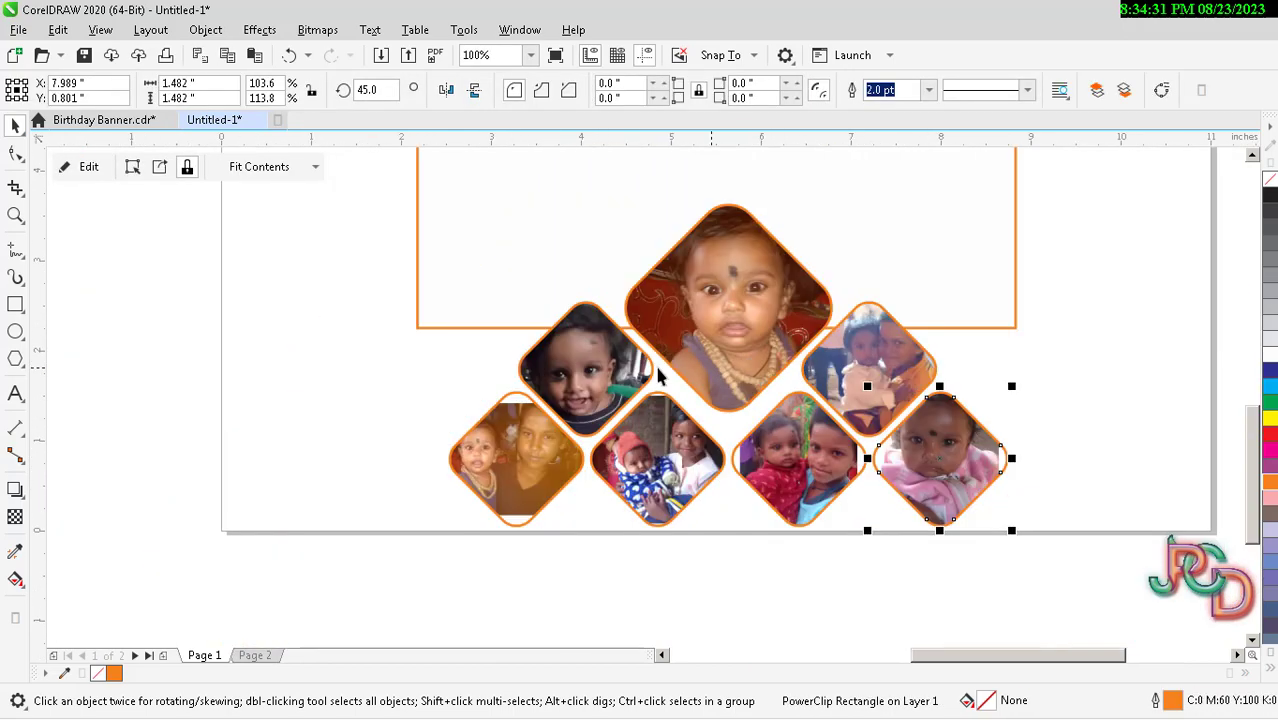
{"action": "left_click", "coordinate": [605, 400]}
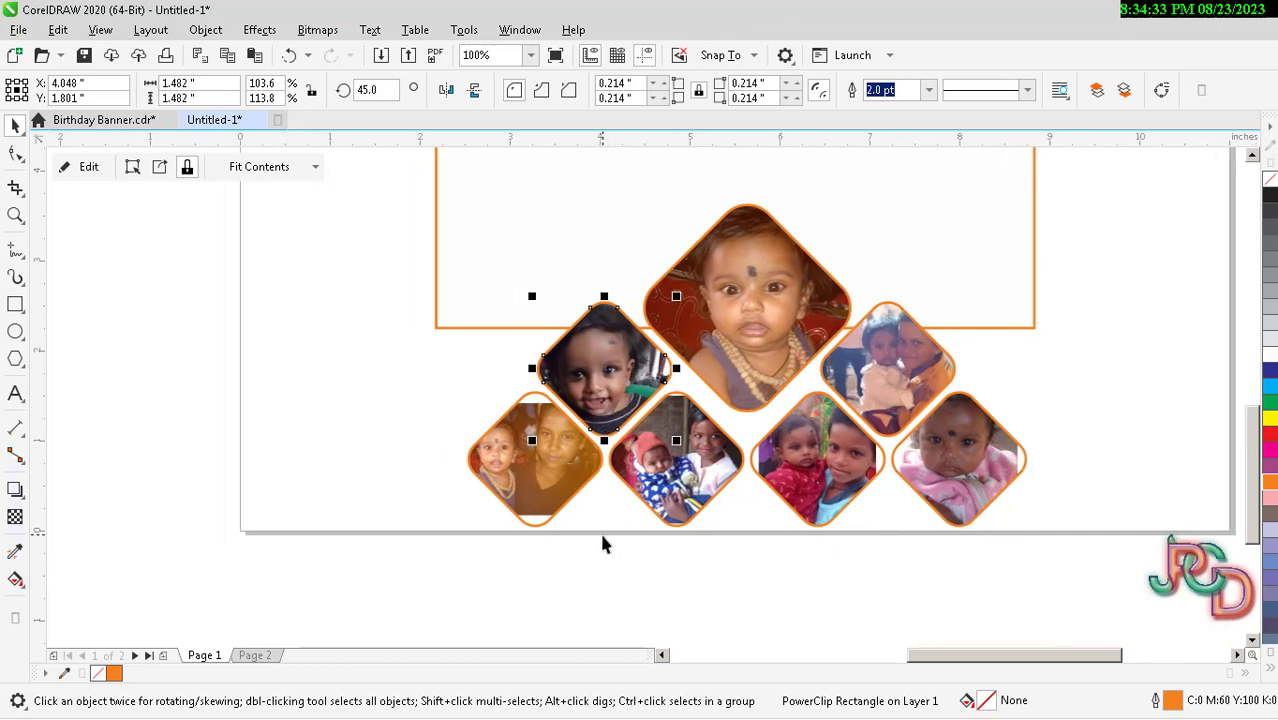
{"action": "left_click", "coordinate": [603, 543]}
{"action": "double_click", "coordinate": [543, 486]}
{"action": "scroll", "coordinate": [541, 522], "scroll_direction": "up", "scroll_amount": 2}
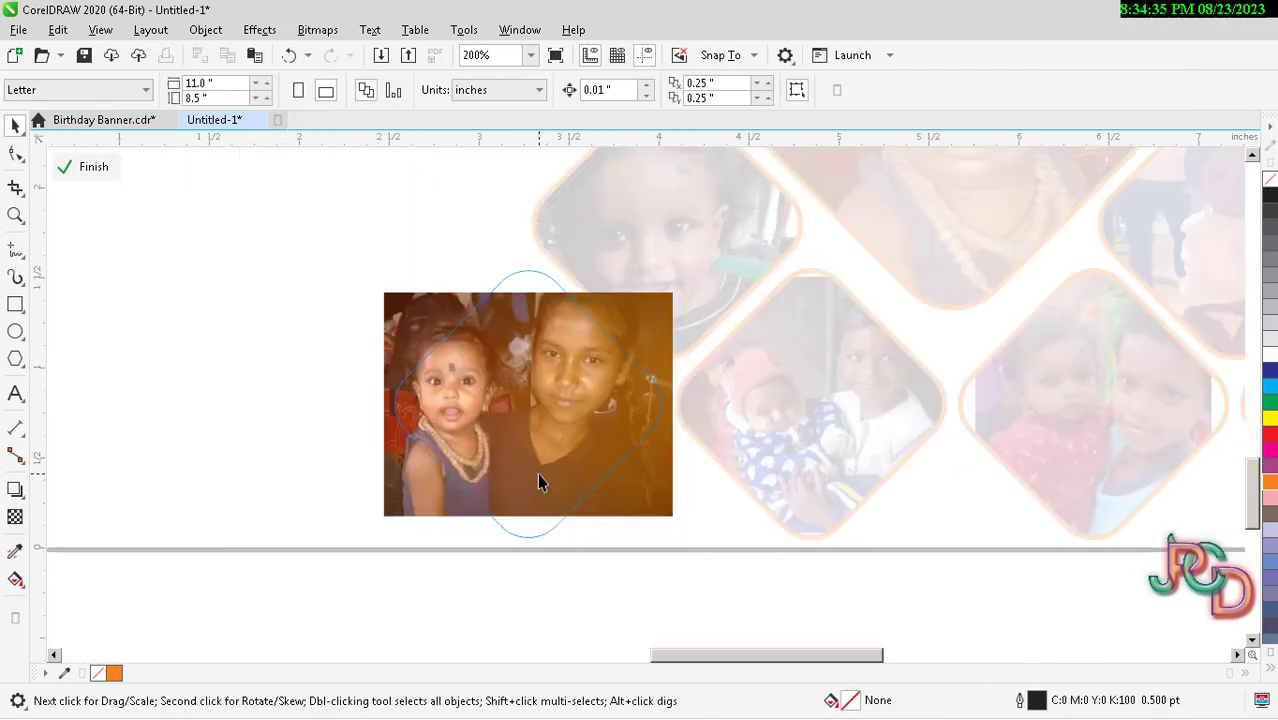
{"action": "left_click_drag", "start_coordinate": [538, 475], "coordinate": [544, 484]}
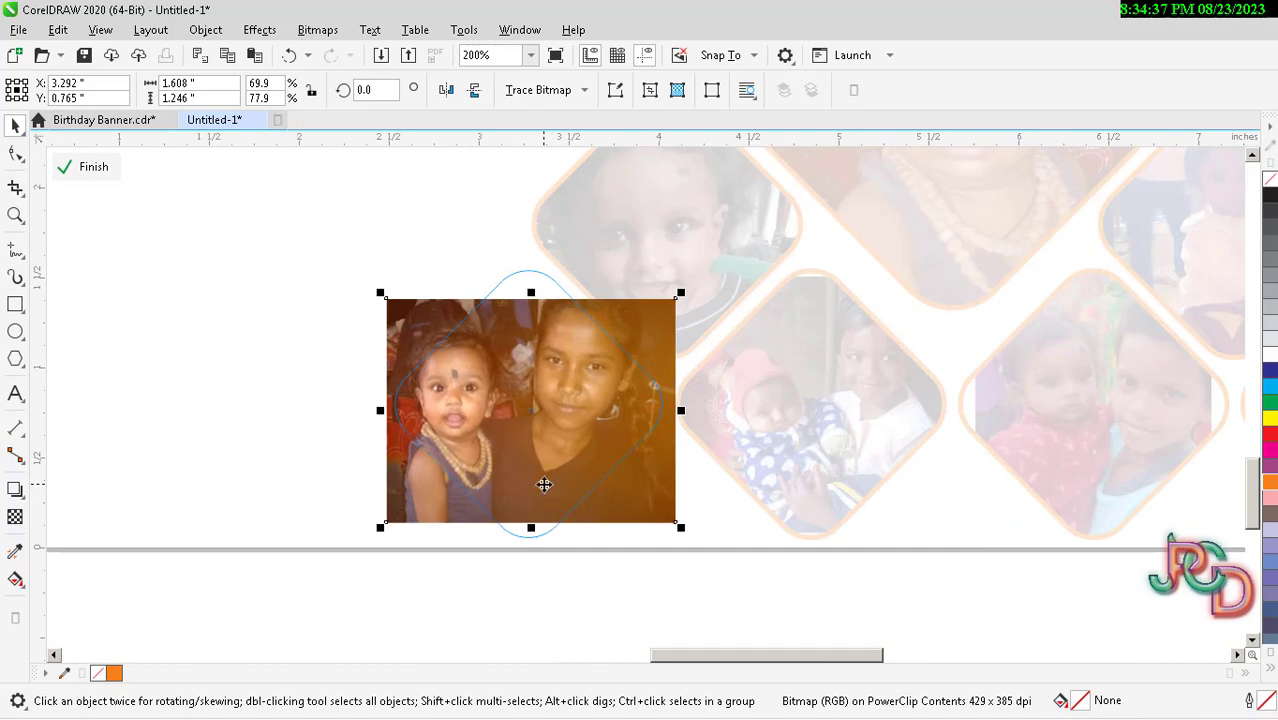
{"action": "left_click", "coordinate": [384, 458]}
{"action": "scroll", "coordinate": [458, 468], "scroll_direction": "down", "scroll_amount": 2}
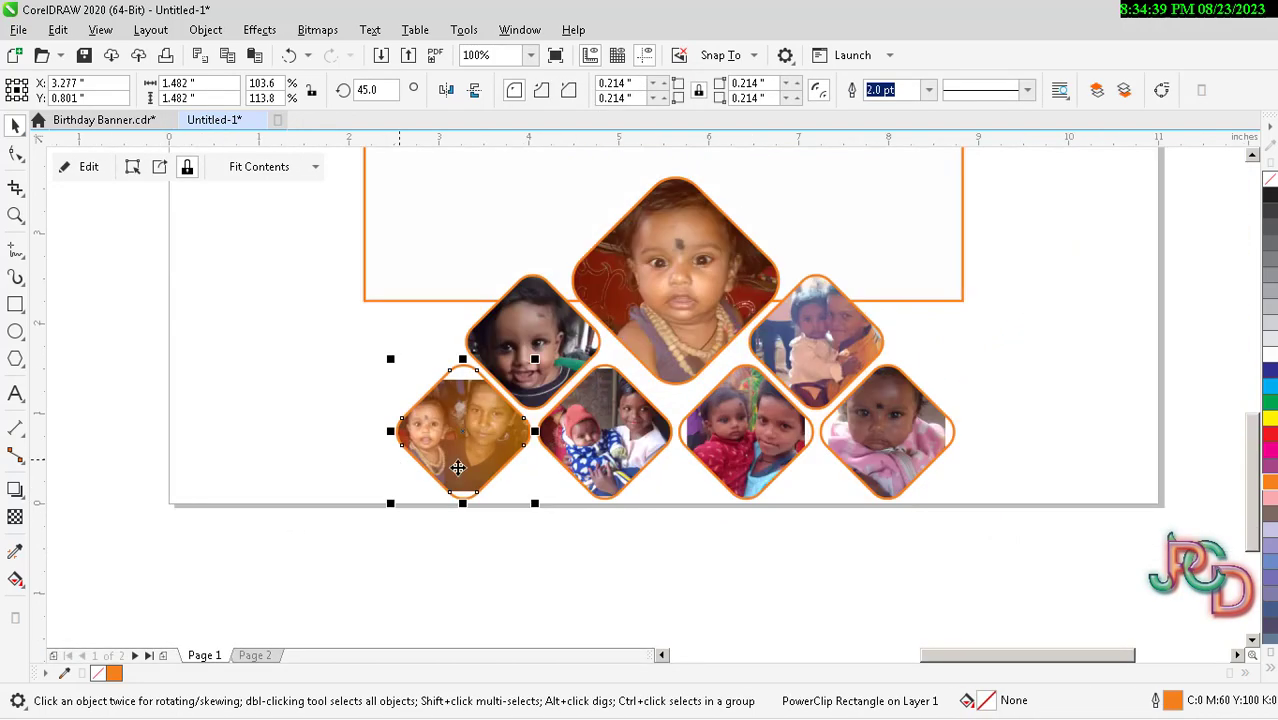
Move the red-shirt photo down and rescale it to 86.2% inside its diamond.
{"action": "left_click", "coordinate": [645, 448]}
{"action": "scroll", "coordinate": [645, 448], "scroll_direction": "up", "scroll_amount": 2}
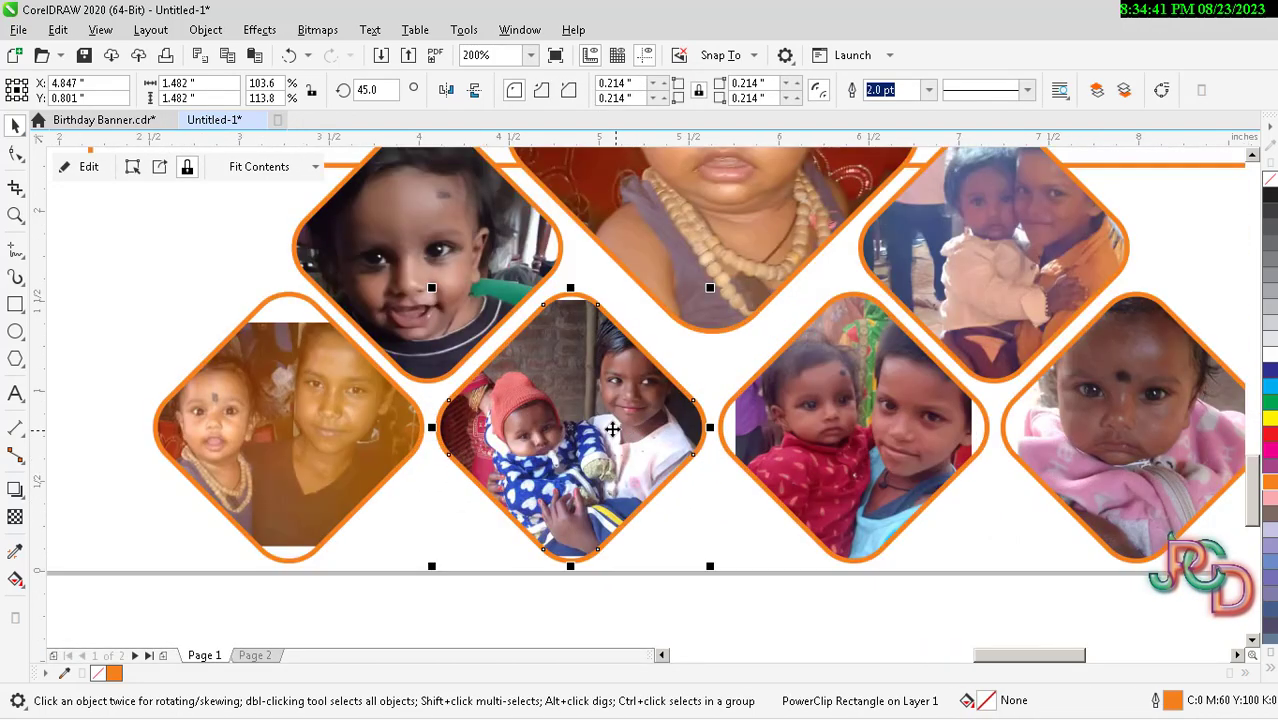
{"action": "scroll", "coordinate": [612, 428], "scroll_direction": "down", "scroll_amount": 2}
{"action": "left_click", "coordinate": [775, 460]}
{"action": "double_click", "coordinate": [775, 460]}
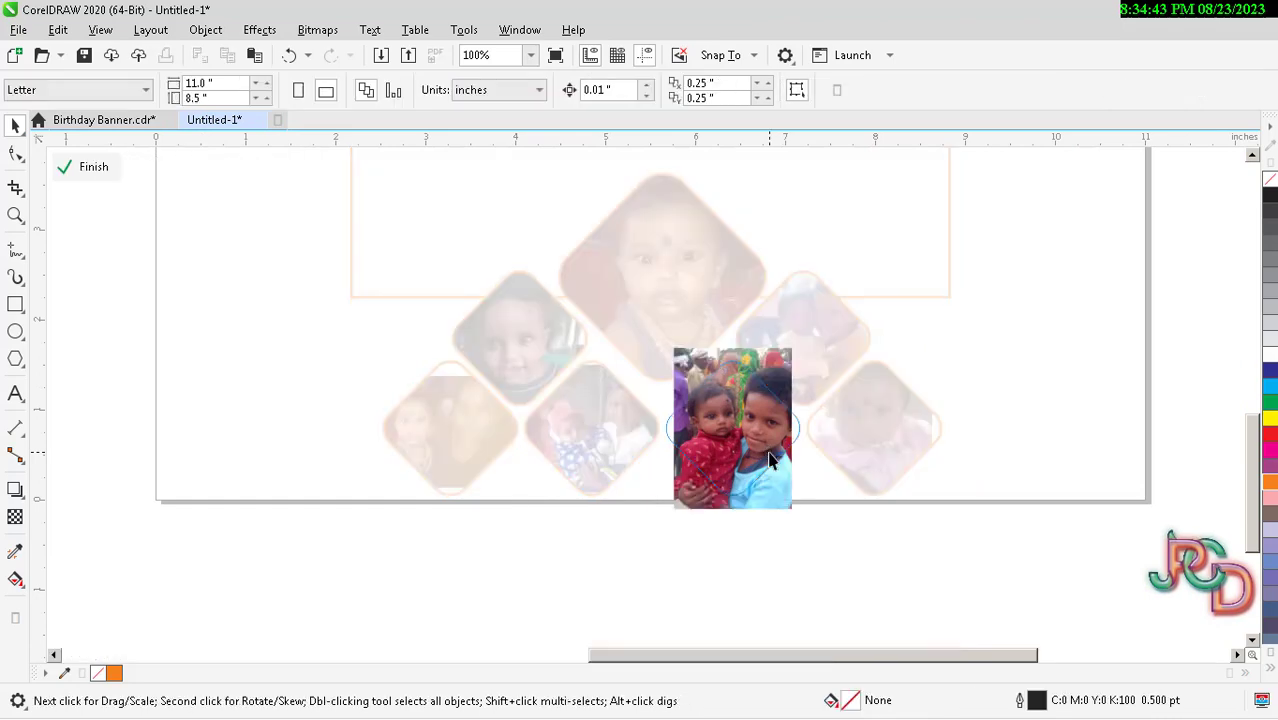
{"action": "scroll", "coordinate": [770, 450], "scroll_direction": "up", "scroll_amount": 2}
{"action": "left_click_drag", "start_coordinate": [765, 449], "coordinate": [752, 479]}
{"action": "scroll", "coordinate": [752, 479], "scroll_direction": "down", "scroll_amount": 2}
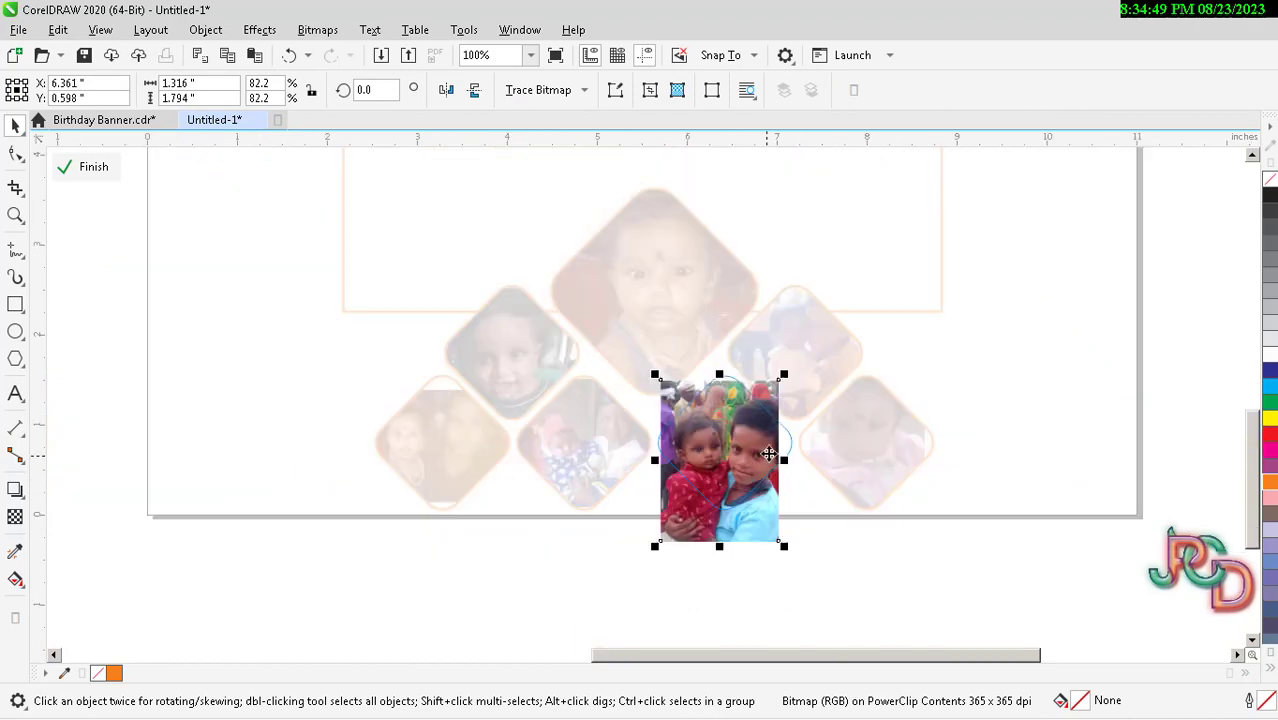
{"action": "left_click_drag", "start_coordinate": [785, 375], "coordinate": [787, 371]}
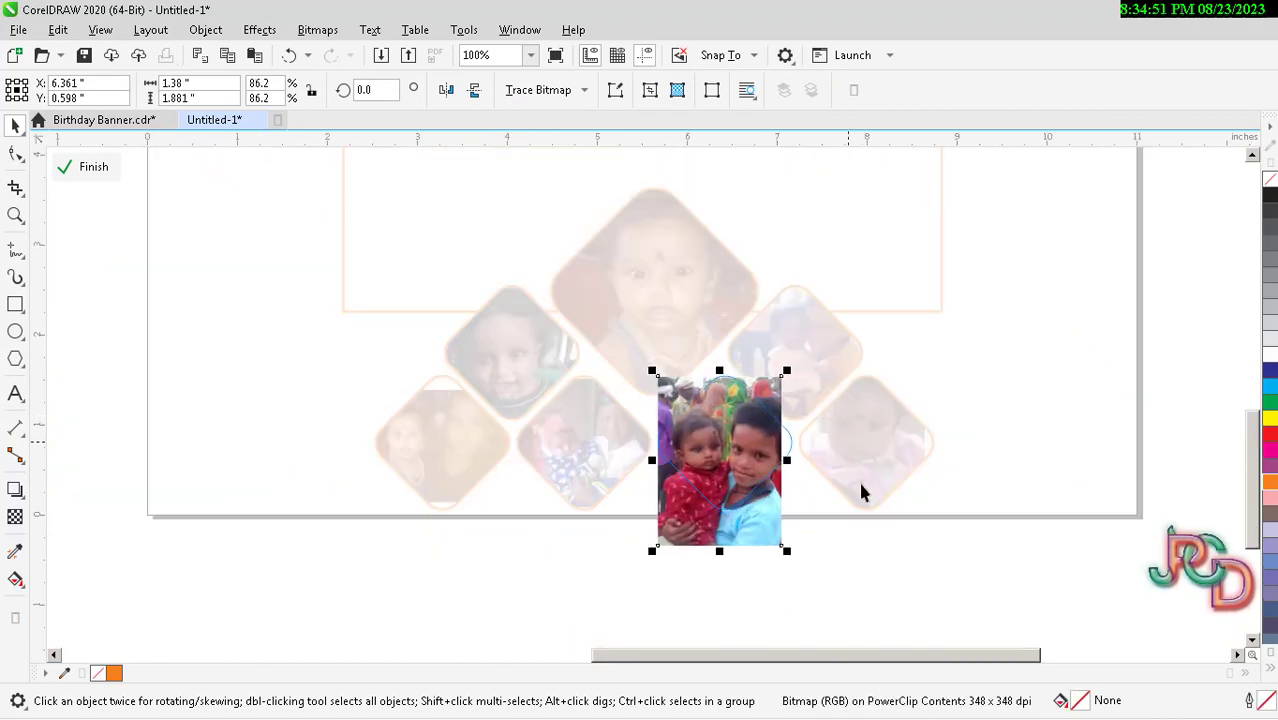
{"action": "left_click", "coordinate": [862, 527], "text": "ctrl"}
{"action": "scroll", "coordinate": [833, 430], "scroll_direction": "up", "scroll_amount": 2}
Enlarge and reposition the two-children photo inside the upper-right diamond.
{"action": "scroll", "coordinate": [800, 400], "scroll_direction": "down", "scroll_amount": 3}
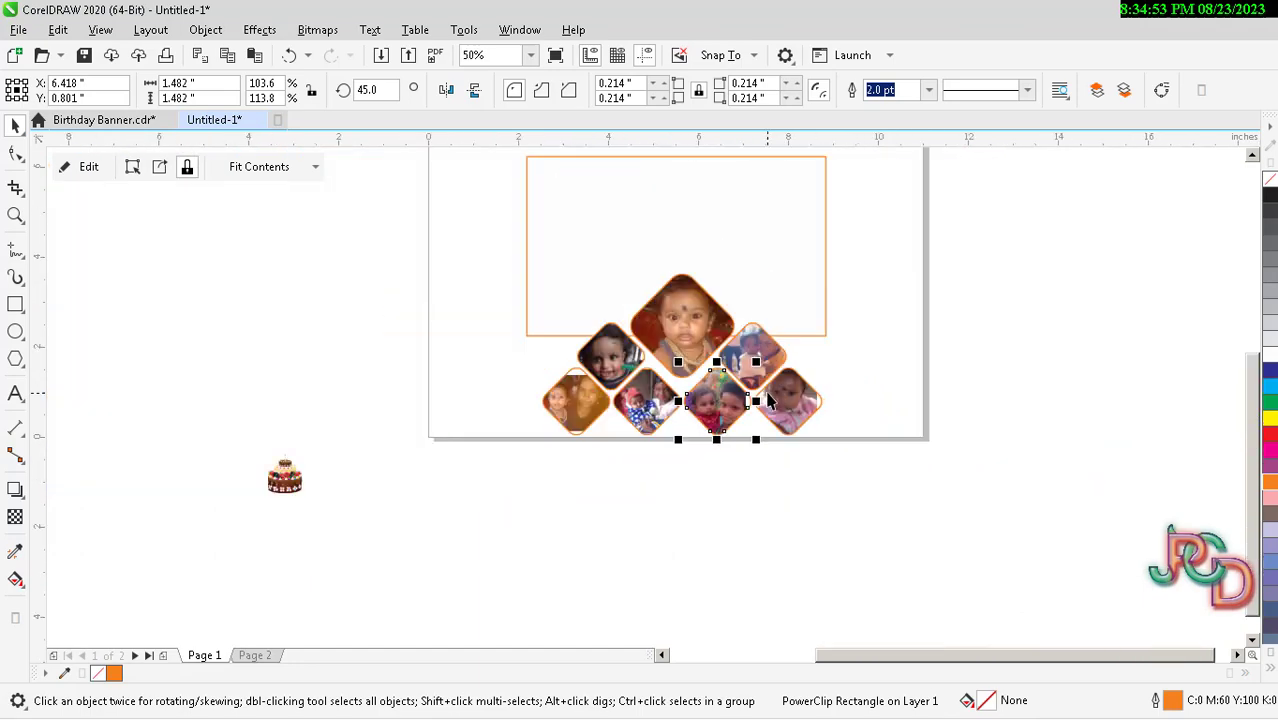
{"action": "scroll", "coordinate": [757, 367], "scroll_direction": "up", "scroll_amount": 1}
{"action": "left_click", "coordinate": [757, 367], "text": "ctrl"}
{"action": "scroll", "coordinate": [760, 340], "scroll_direction": "up", "scroll_amount": 2}
{"action": "scroll", "coordinate": [769, 314], "scroll_direction": "up", "scroll_amount": 2}
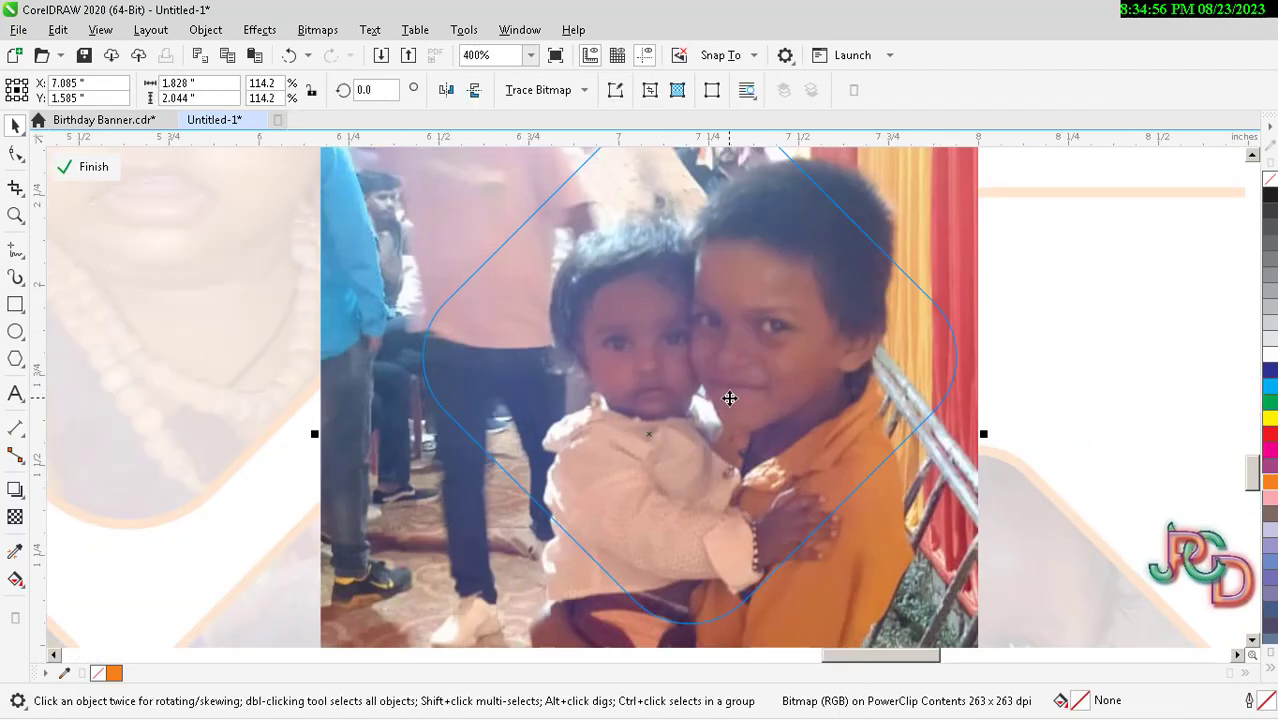
{"action": "scroll", "coordinate": [739, 377], "scroll_direction": "down", "scroll_amount": 2}
{"action": "left_click_drag", "start_coordinate": [728, 381], "coordinate": [728, 407]}
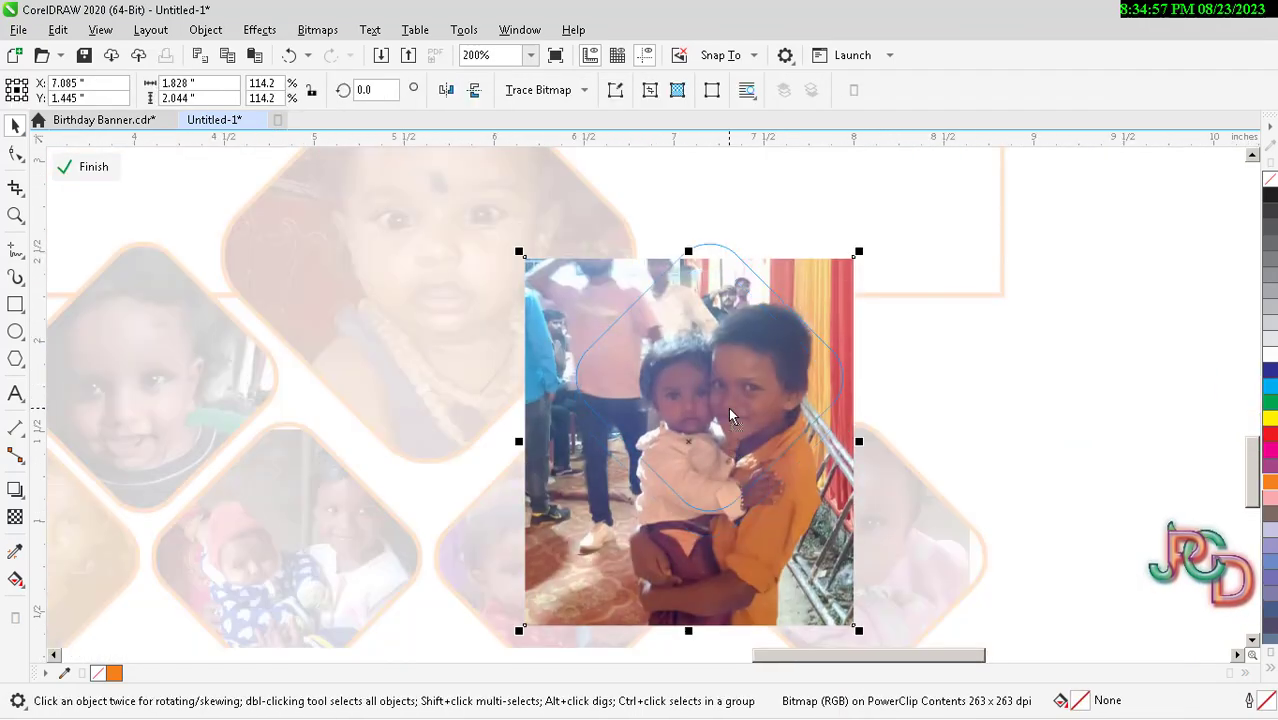
{"action": "scroll", "coordinate": [807, 368], "scroll_direction": "down", "scroll_amount": 3}
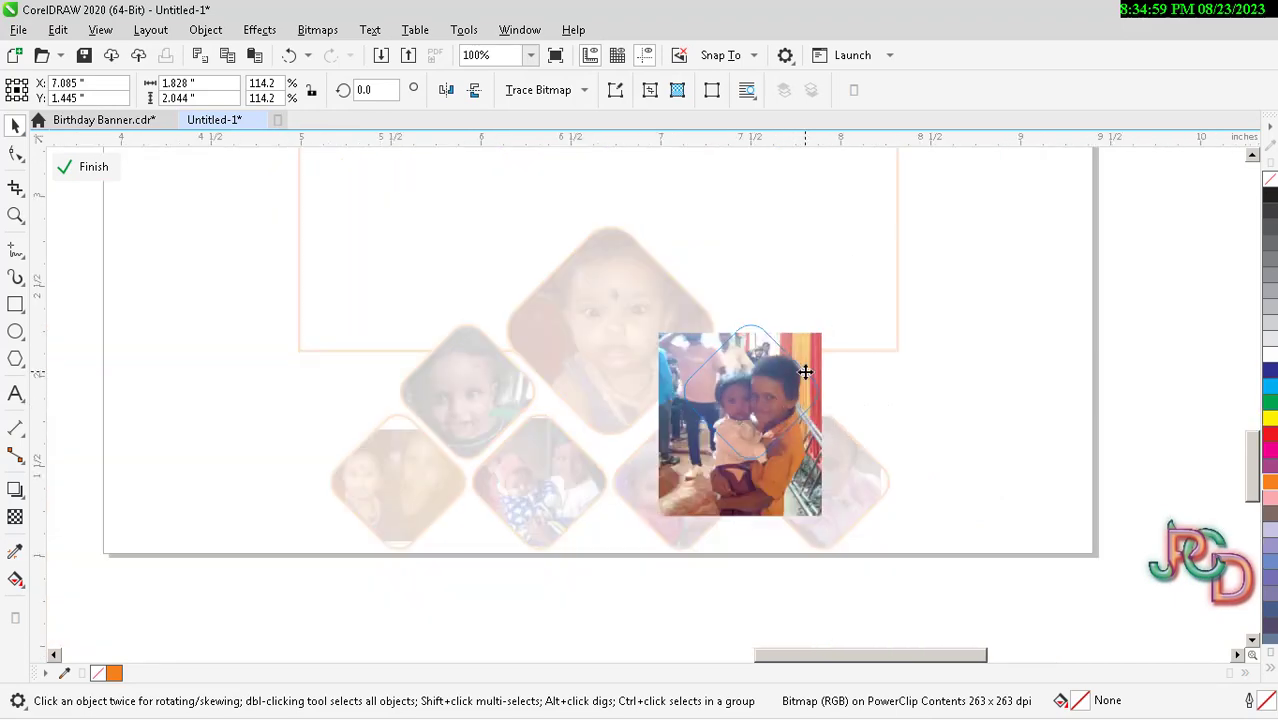
{"action": "scroll", "coordinate": [840, 300], "scroll_direction": "up", "scroll_amount": 3}
{"action": "left_click_drag", "start_coordinate": [845, 290], "coordinate": [870, 258]}
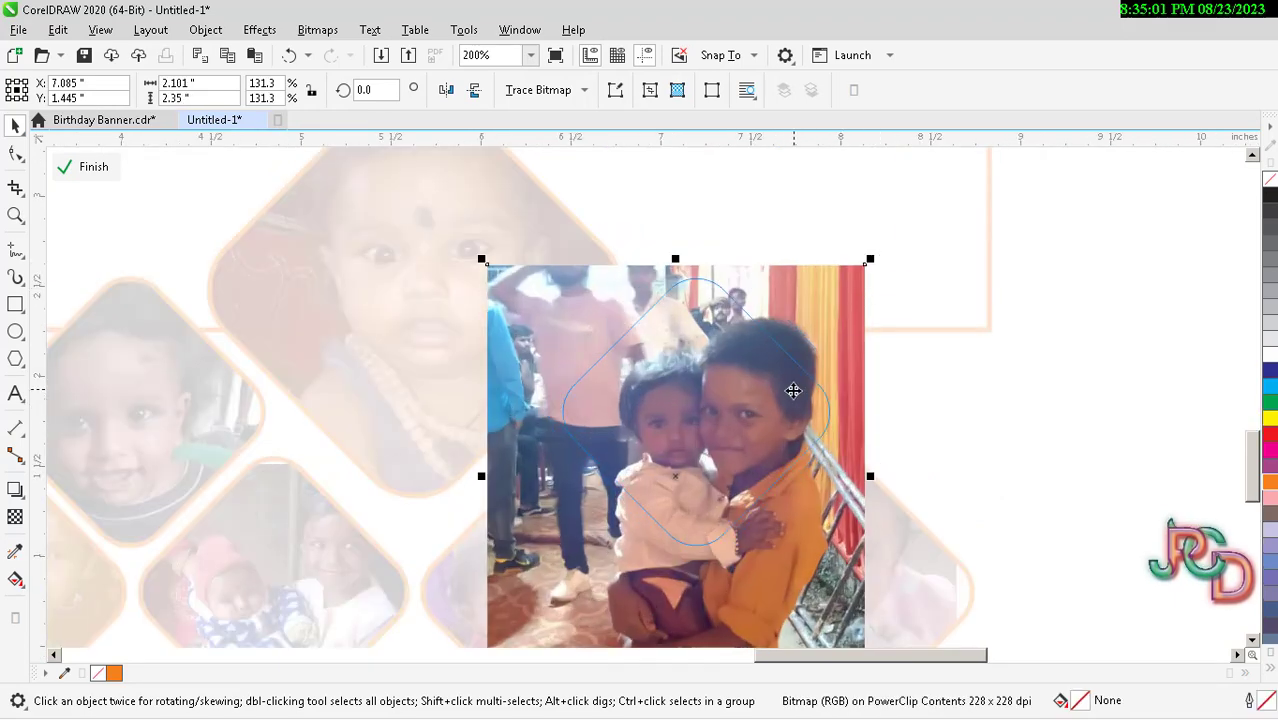
{"action": "left_click_drag", "start_coordinate": [792, 385], "coordinate": [755, 404]}
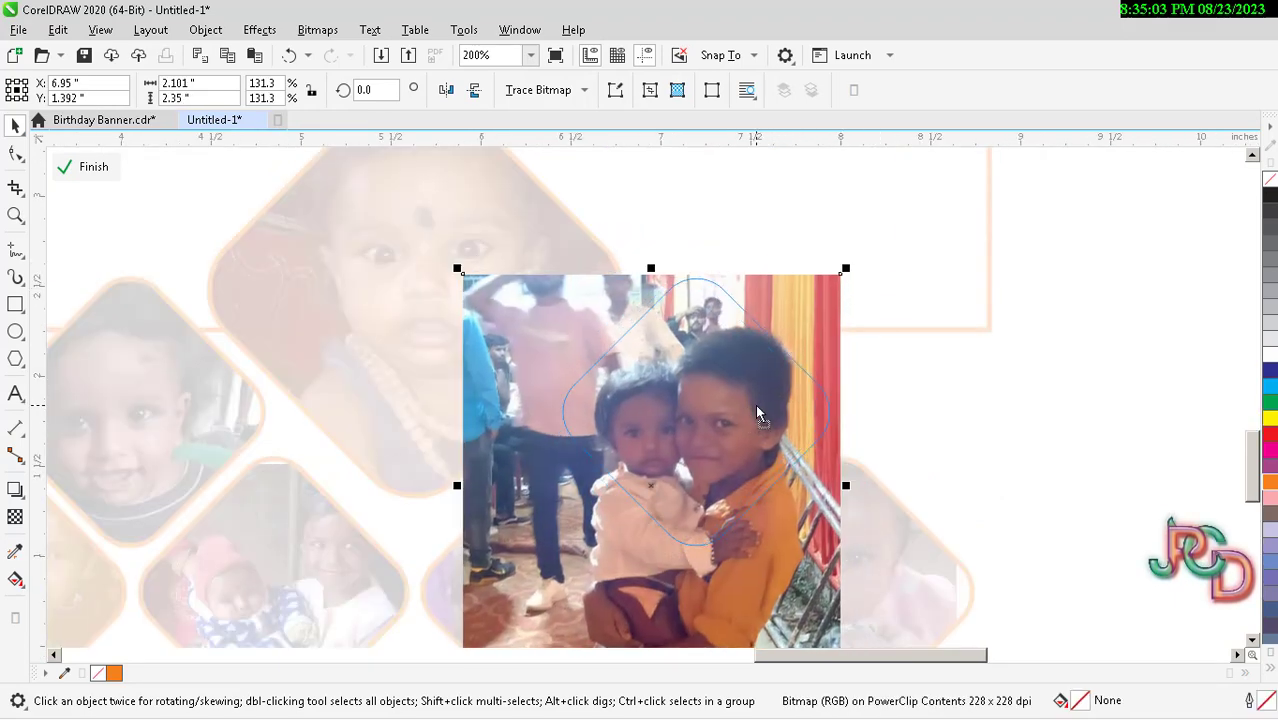
{"action": "left_click", "coordinate": [963, 400], "text": "ctrl"}
Shift the pink-blanket baby photo down inside its diamond.
{"action": "scroll", "coordinate": [909, 485], "scroll_direction": "up", "scroll_amount": 2}
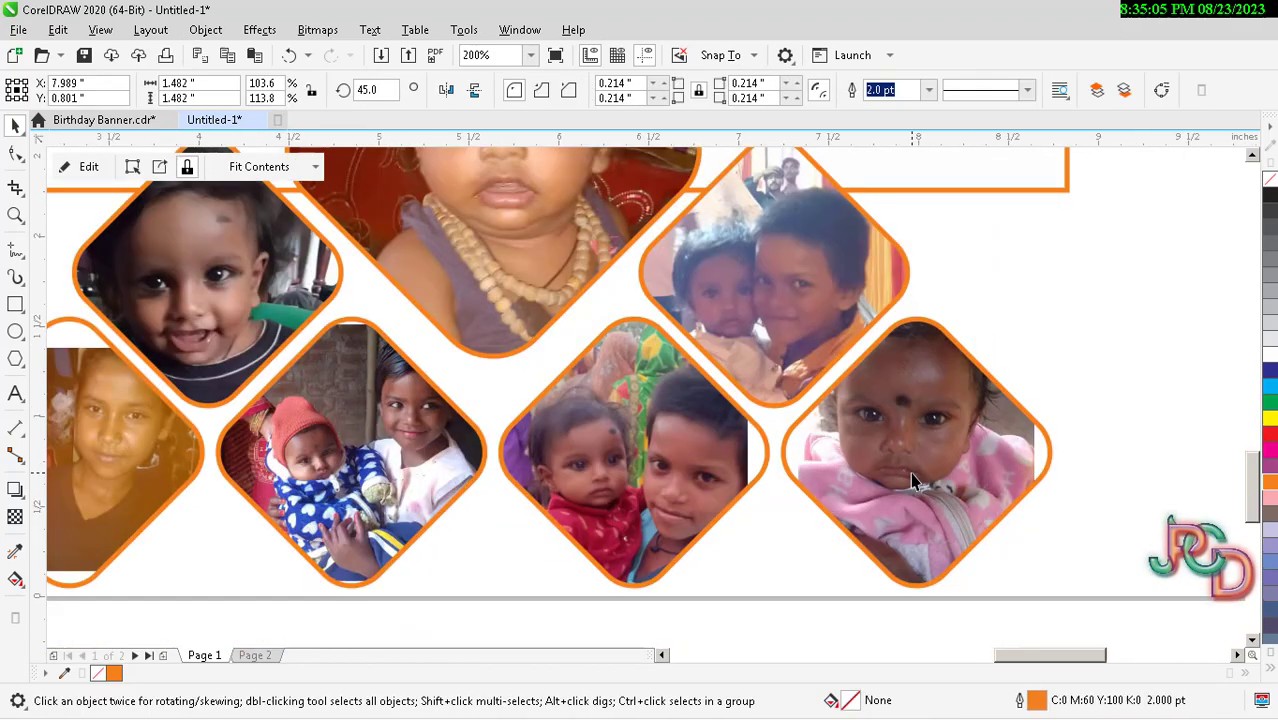
{"action": "double_click", "coordinate": [910, 472]}
{"action": "left_click_drag", "start_coordinate": [920, 436], "coordinate": [936, 496]}
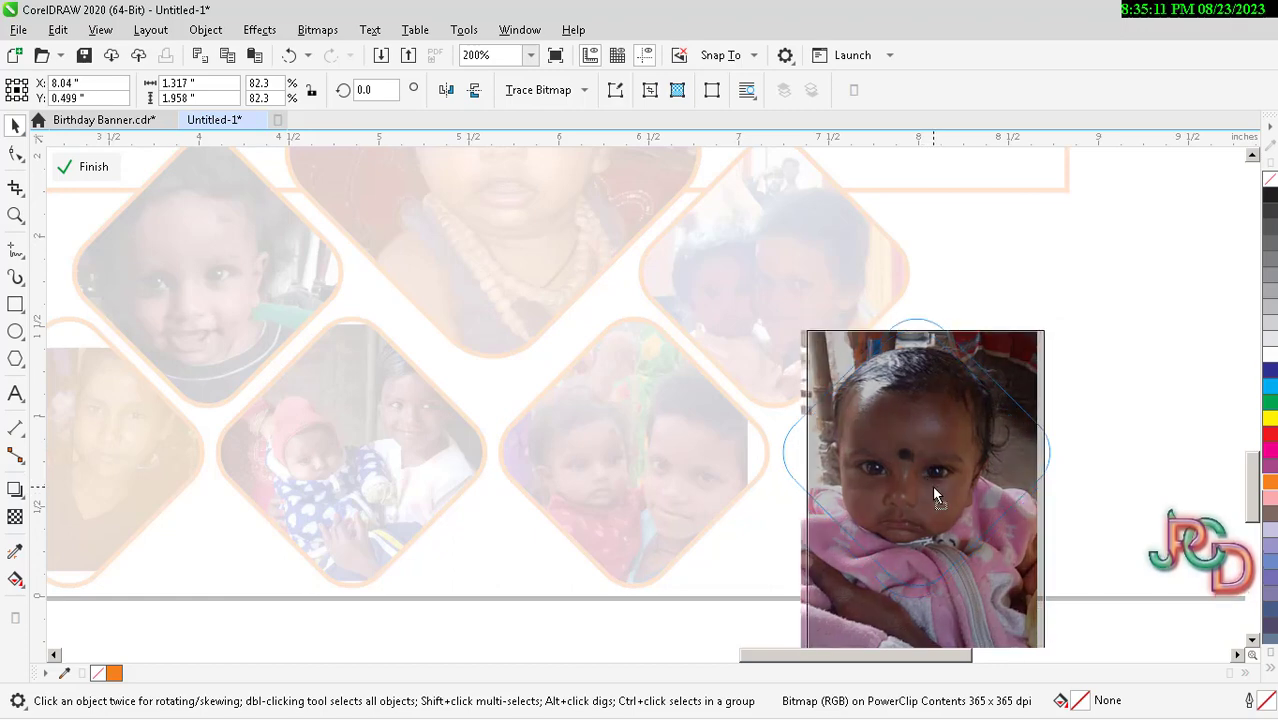
{"action": "left_click", "coordinate": [1108, 489], "text": "ctrl"}
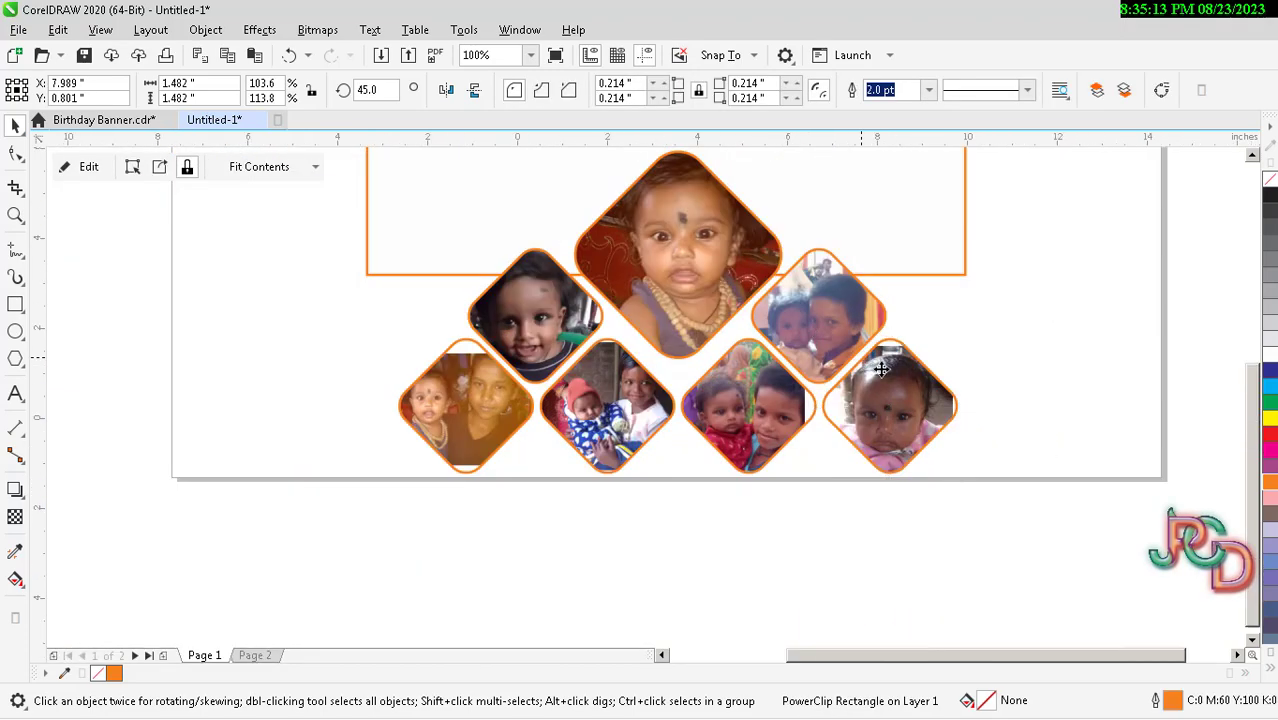
{"action": "scroll", "coordinate": [880, 370], "scroll_direction": "down", "scroll_amount": 2}
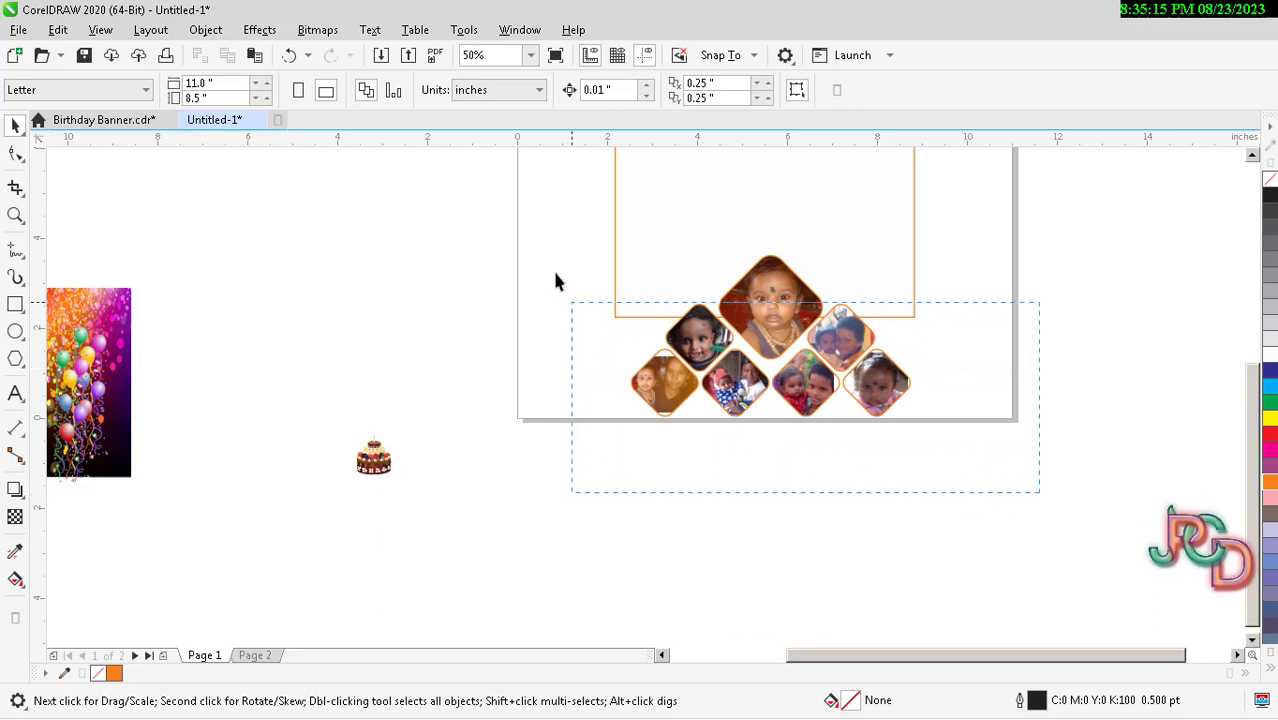
Select the seven photo diamonds and move them up into the orange rectangle.
{"action": "mouse_move", "coordinate": [533, 266]}
{"action": "left_mouse_down"}
{"action": "mouse_move", "coordinate": [529, 253]}
{"action": "mouse_move", "coordinate": [1062, 518]}
{"action": "left_mouse_up"}
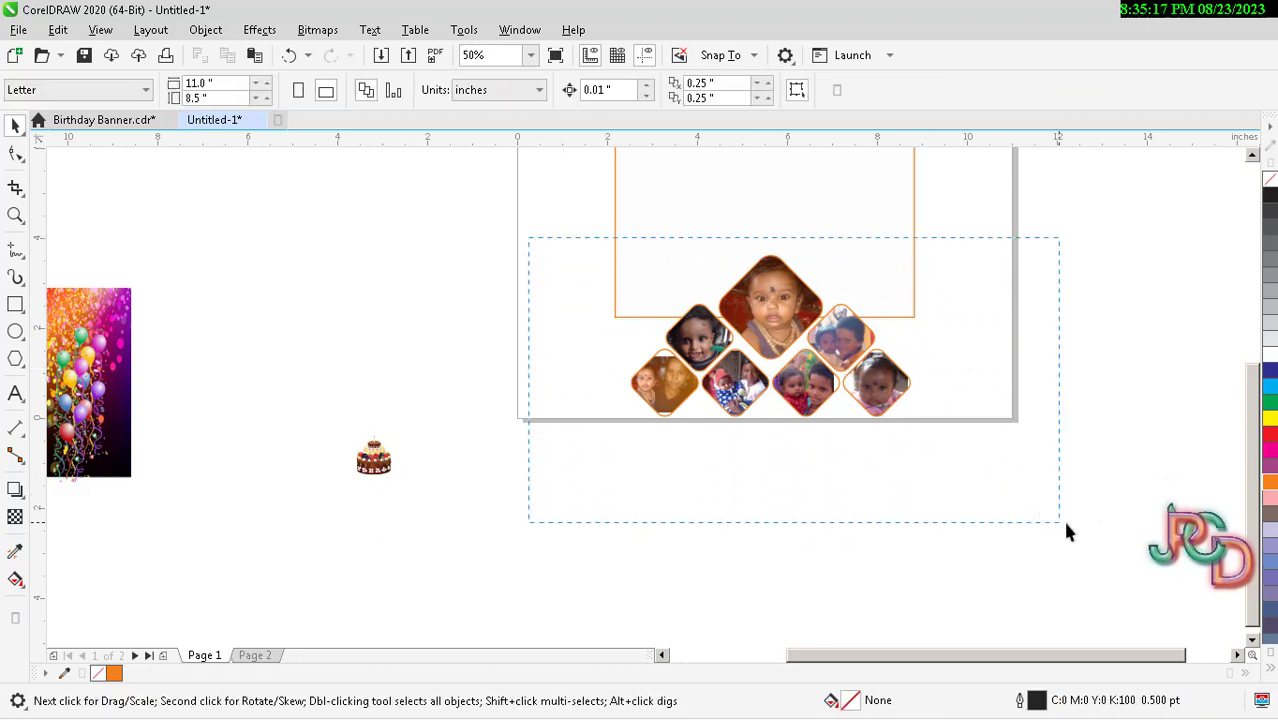
{"action": "left_click", "coordinate": [764, 415]}
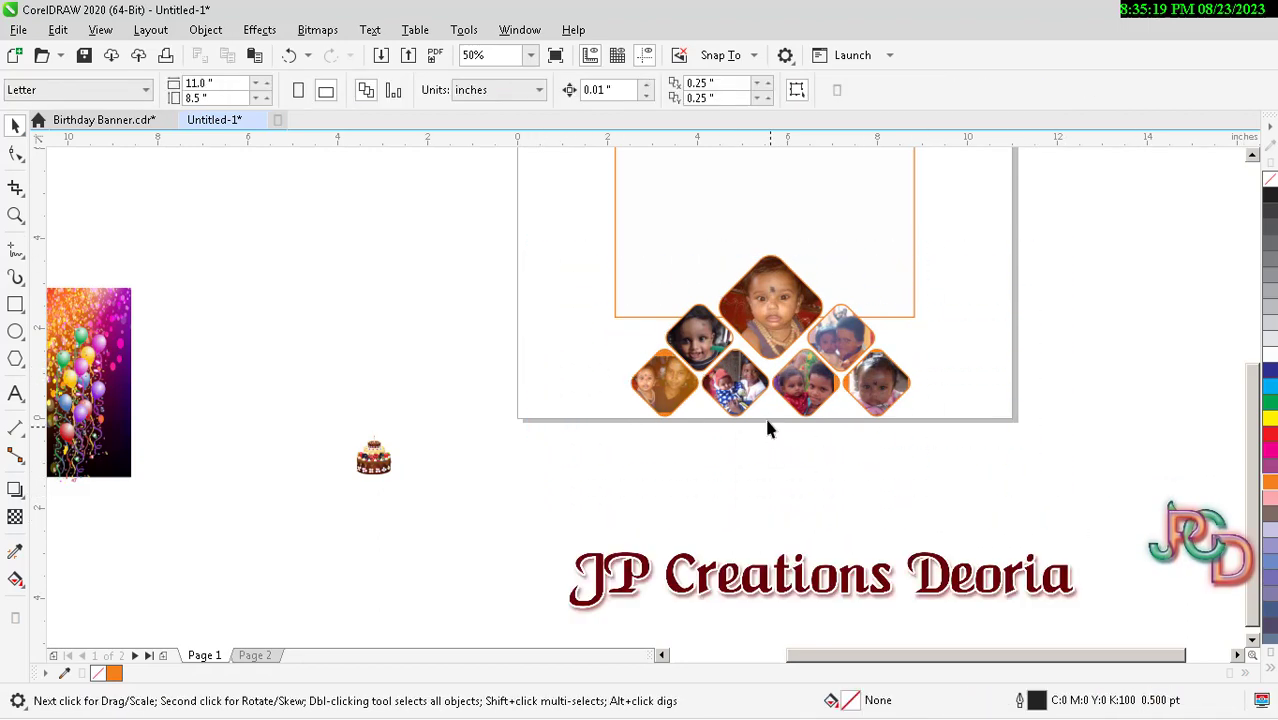
{"action": "scroll", "coordinate": [762, 413], "scroll_direction": "down", "scroll_amount": 1}
{"action": "scroll", "coordinate": [727, 368], "scroll_direction": "up", "scroll_amount": 1}
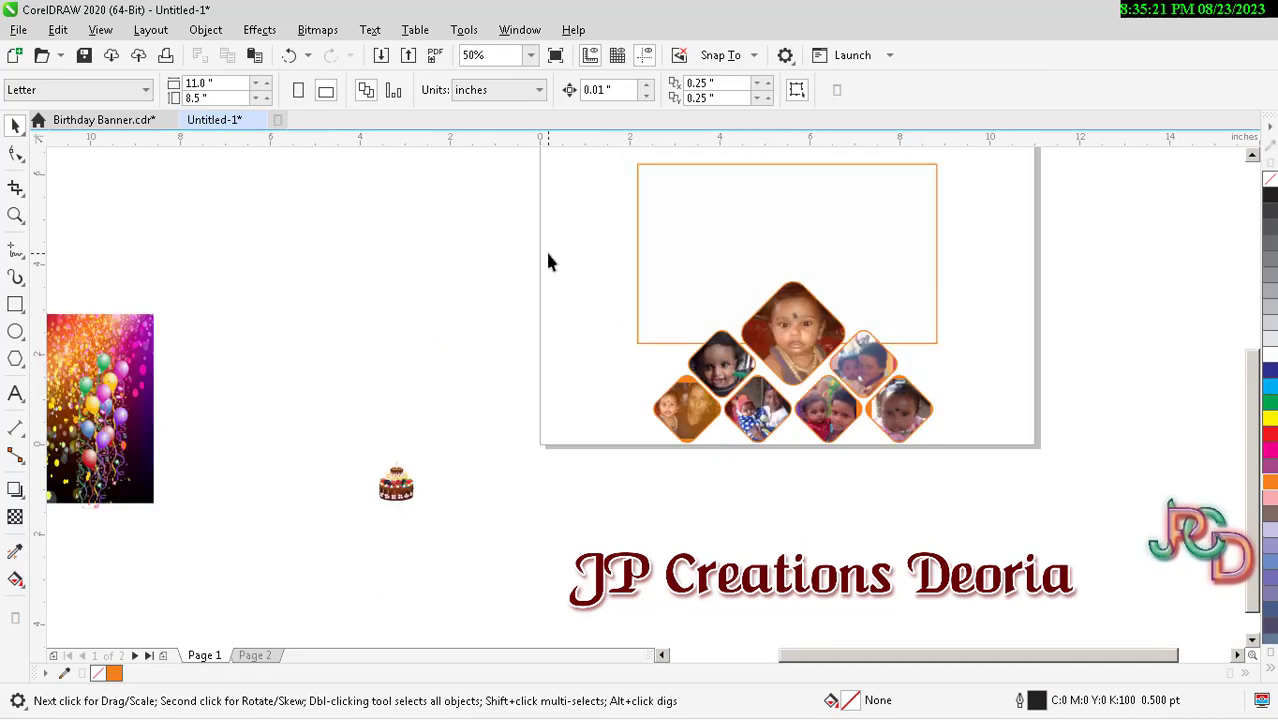
{"action": "left_click_drag", "start_coordinate": [545, 249], "coordinate": [969, 468]}
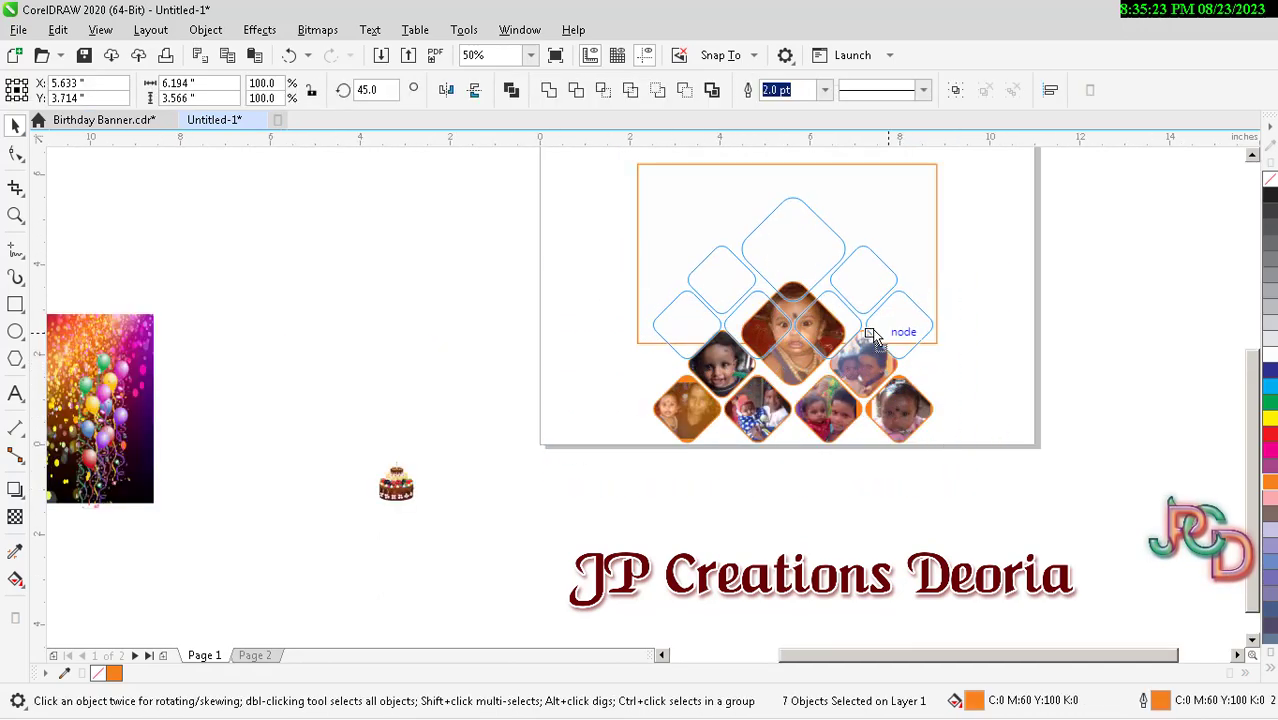
{"action": "left_click_drag", "start_coordinate": [889, 422], "coordinate": [867, 326]}
{"action": "scroll", "coordinate": [829, 327], "scroll_direction": "up", "scroll_amount": 1}
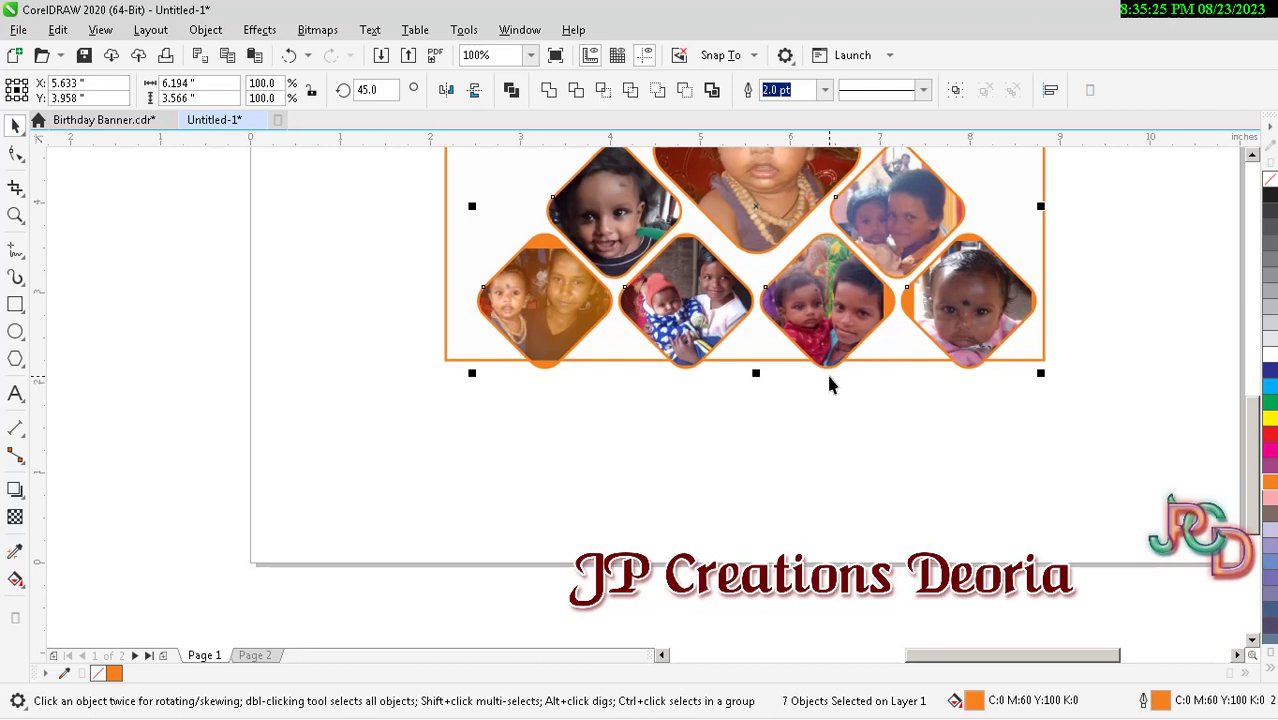
{"action": "key", "text": "Up"}
Shorten the collage to fit inside the frame, then select it with the orange frame.
{"action": "scroll", "coordinate": [829, 390], "scroll_direction": "down", "scroll_amount": 1}
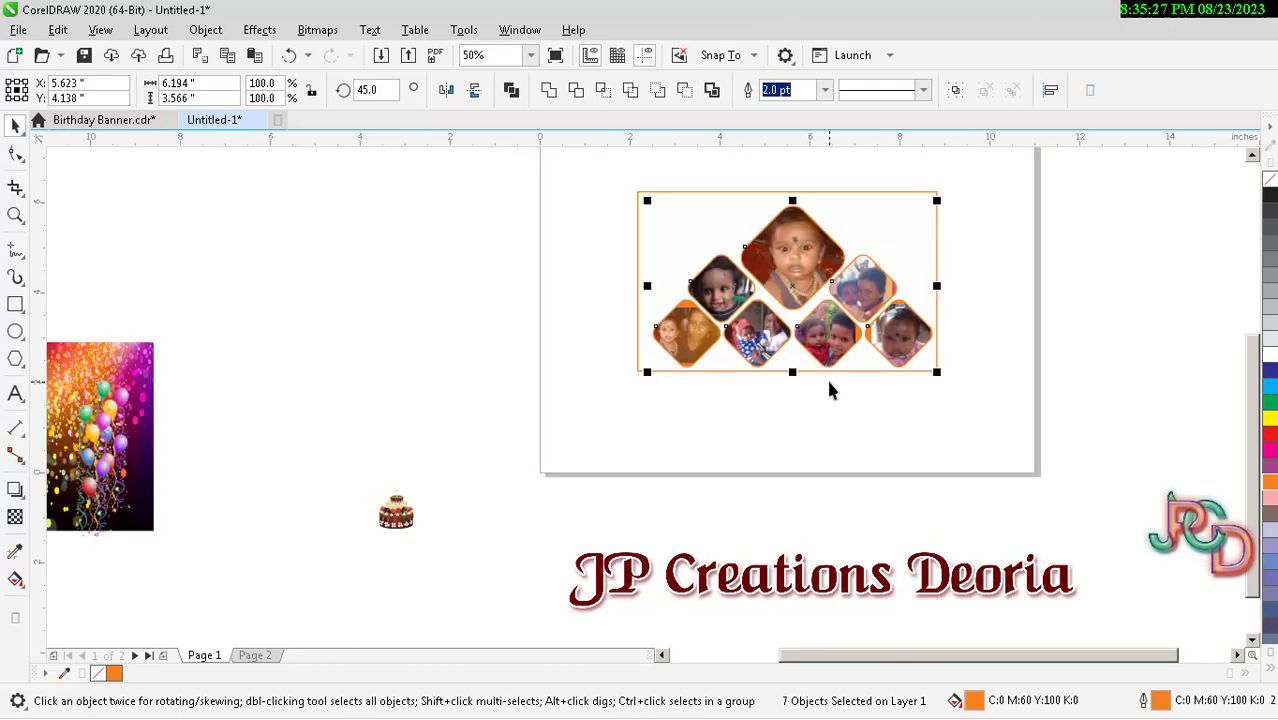
{"action": "scroll", "coordinate": [818, 245], "scroll_direction": "up", "scroll_amount": 1}
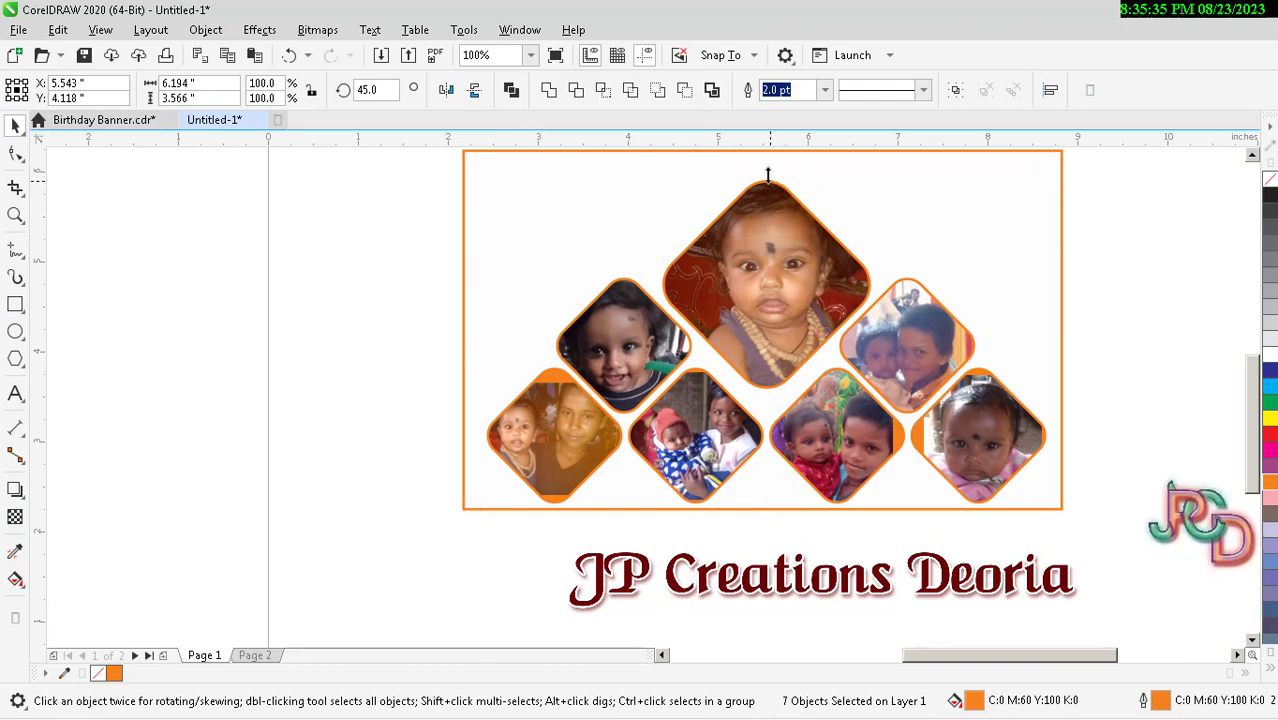
{"action": "left_click_drag", "start_coordinate": [768, 176], "coordinate": [772, 202]}
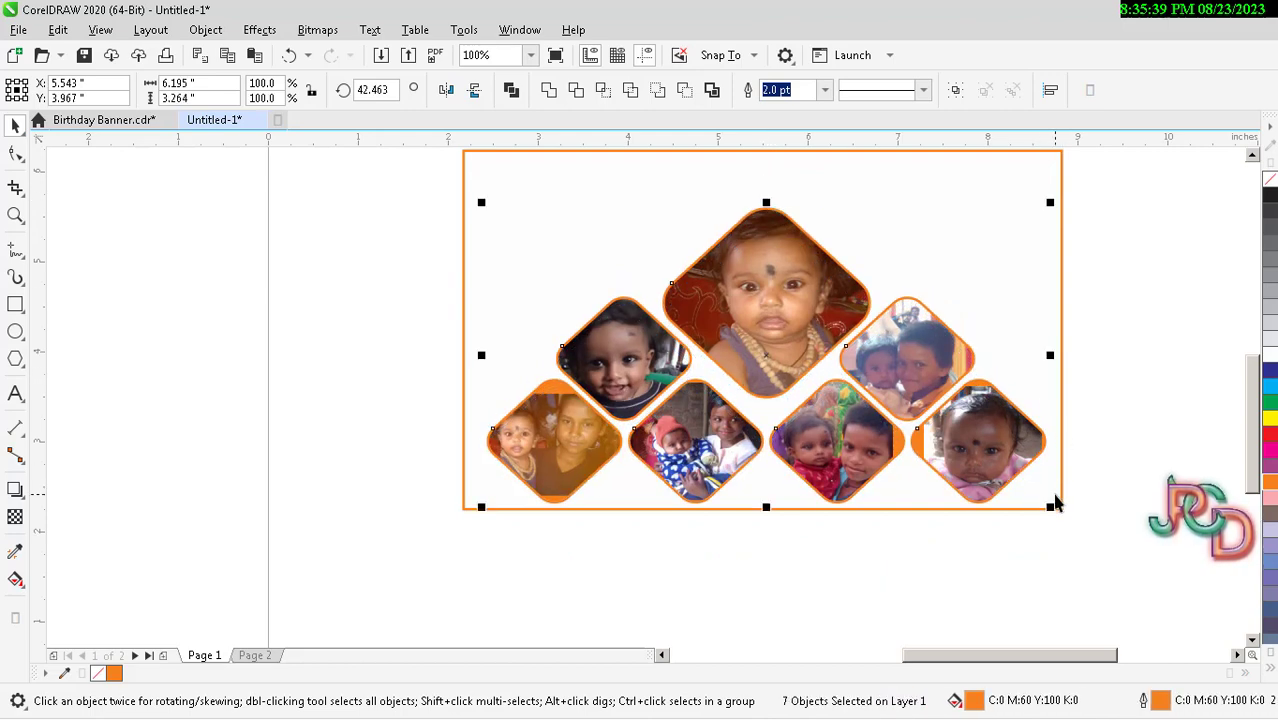
{"action": "scroll", "coordinate": [948, 455], "scroll_direction": "down", "scroll_amount": 1}
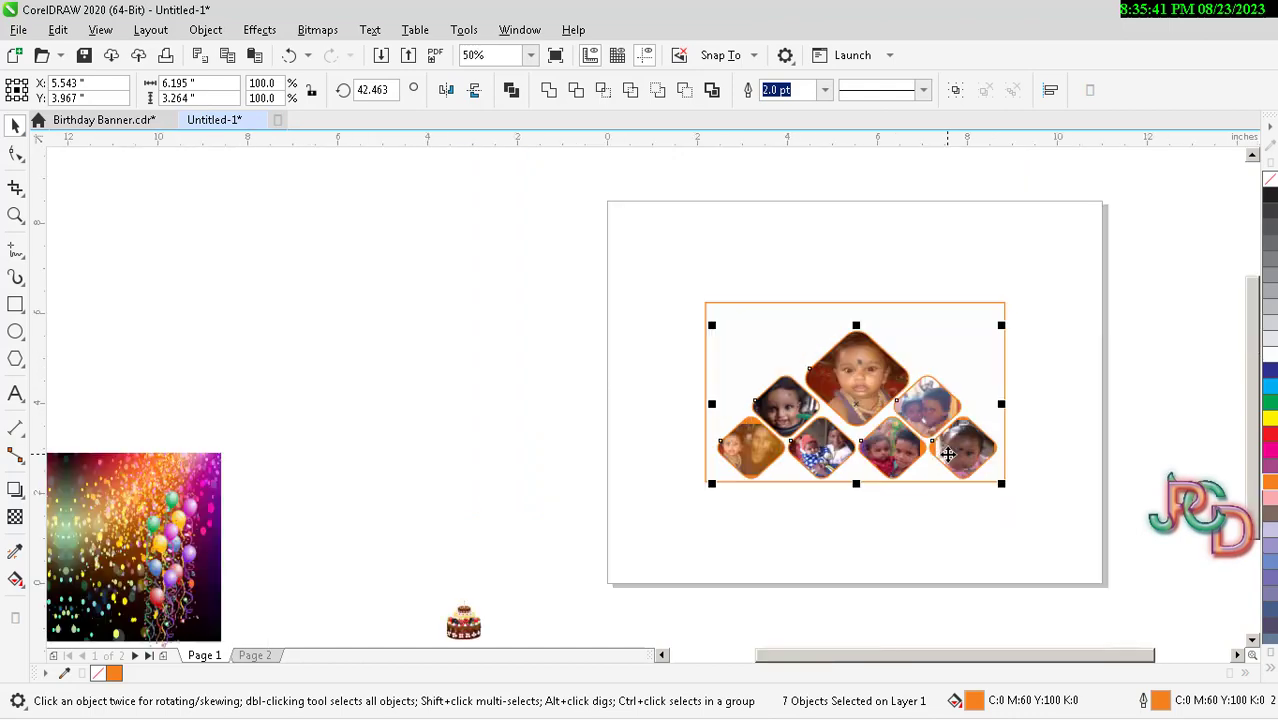
{"action": "scroll", "coordinate": [880, 422], "scroll_direction": "up", "scroll_amount": 1}
{"action": "scroll", "coordinate": [853, 360], "scroll_direction": "down", "scroll_amount": 1}
{"action": "left_click", "coordinate": [604, 253]}
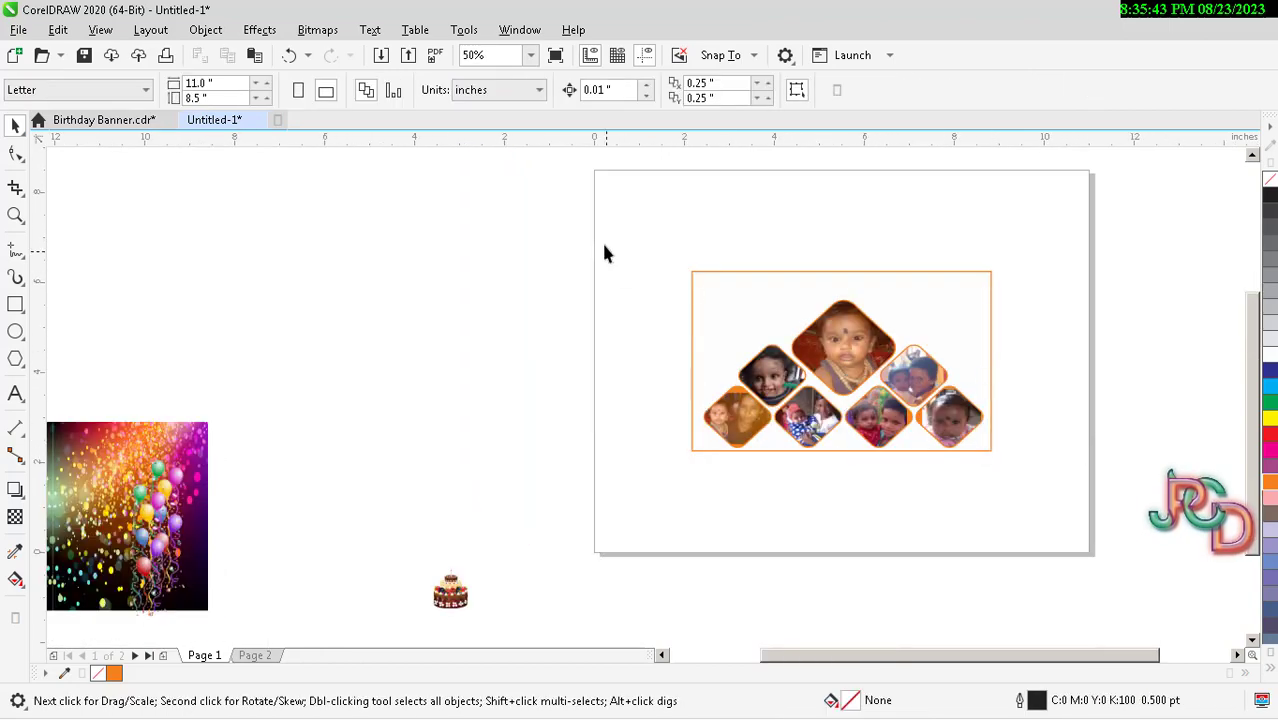
{"action": "left_click_drag", "start_coordinate": [863, 398], "coordinate": [1049, 474]}
Zoom to the banner and PowerClip the glittery bokeh background into the orange rectangle.
{"action": "key", "text": "shift+F2"}
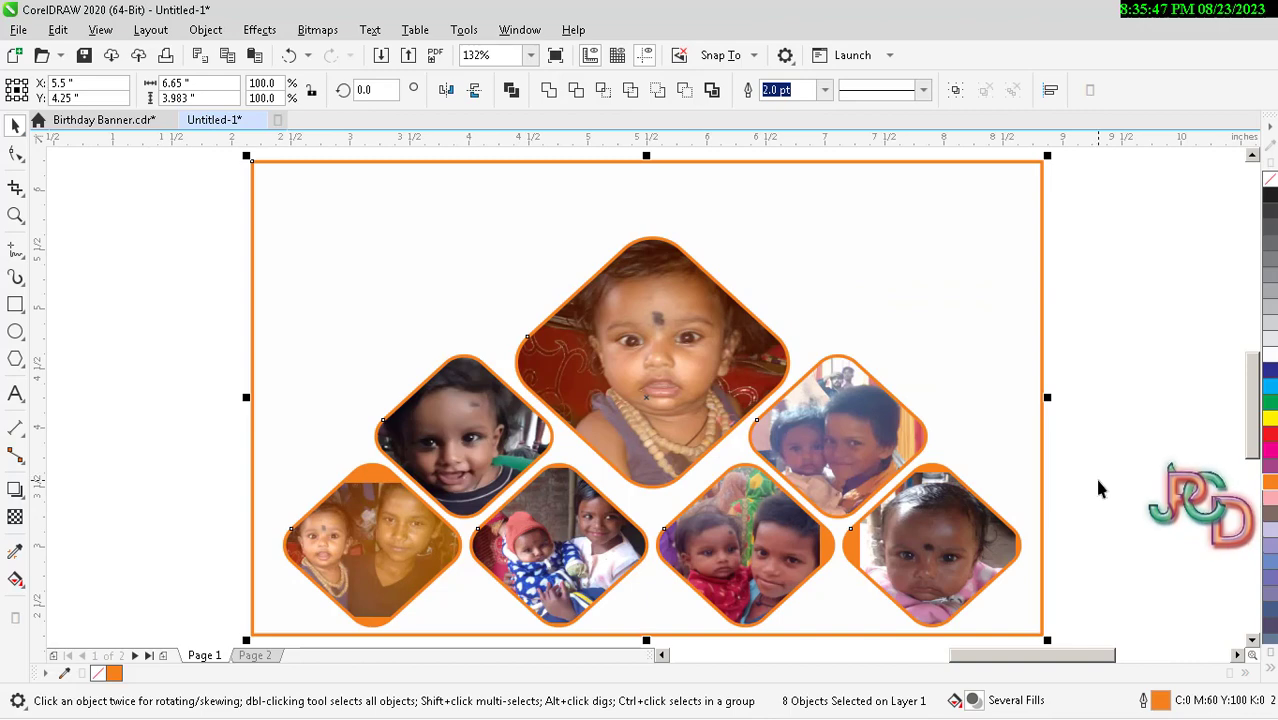
{"action": "scroll", "coordinate": [978, 450], "scroll_direction": "down", "scroll_amount": 1}
{"action": "left_click", "coordinate": [978, 450]}
{"action": "scroll", "coordinate": [797, 418], "scroll_direction": "down", "scroll_amount": 2}
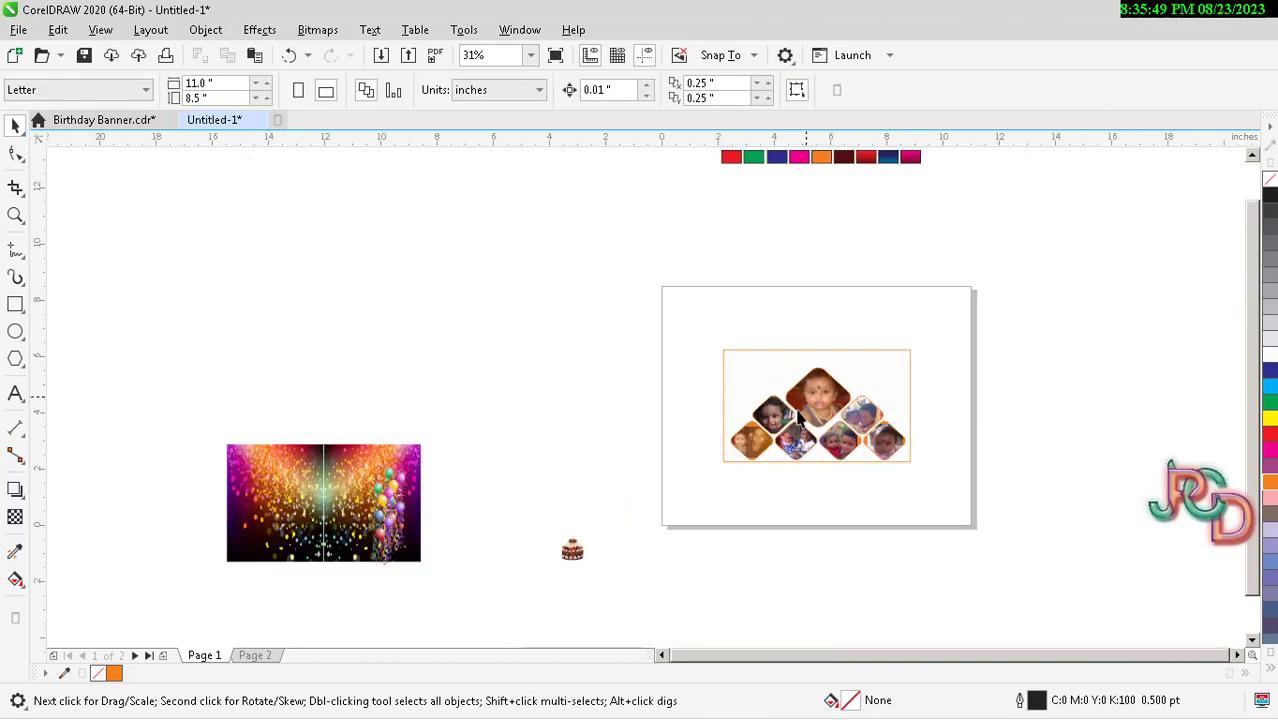
{"action": "left_click", "coordinate": [292, 520]}
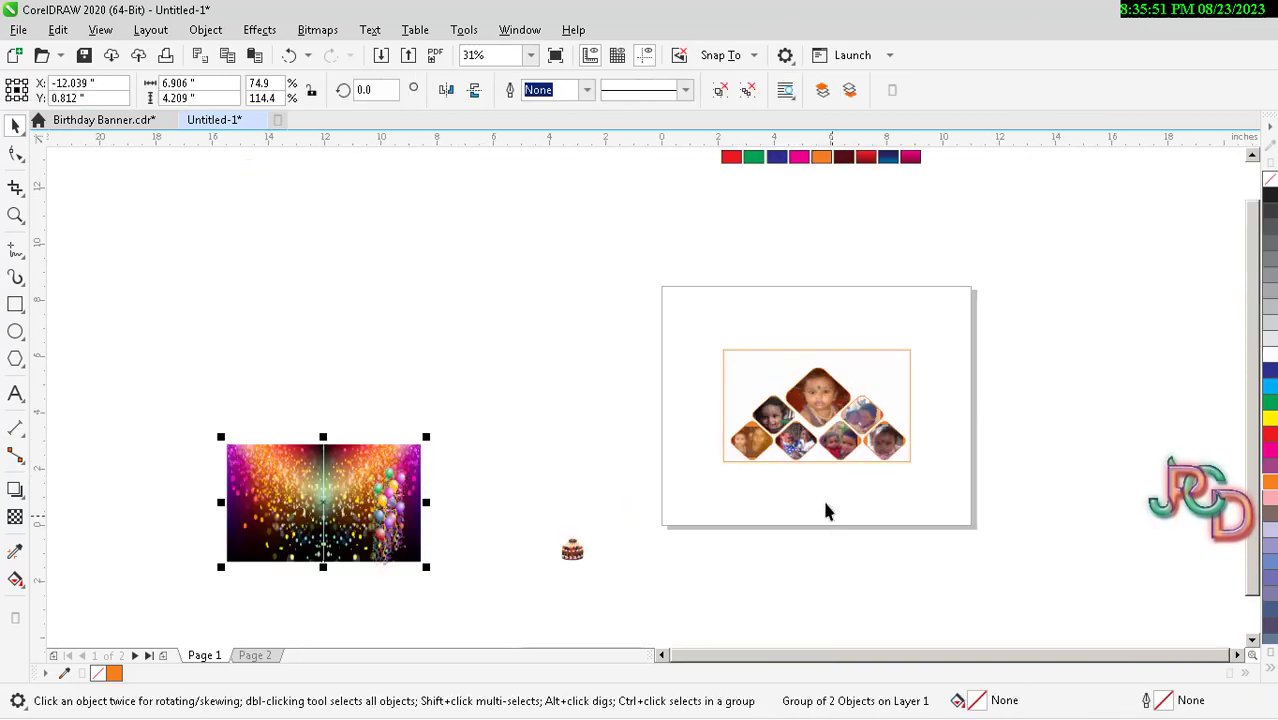
{"action": "left_click", "coordinate": [773, 367]}
{"action": "scroll", "coordinate": [786, 375], "scroll_direction": "up", "scroll_amount": 1}
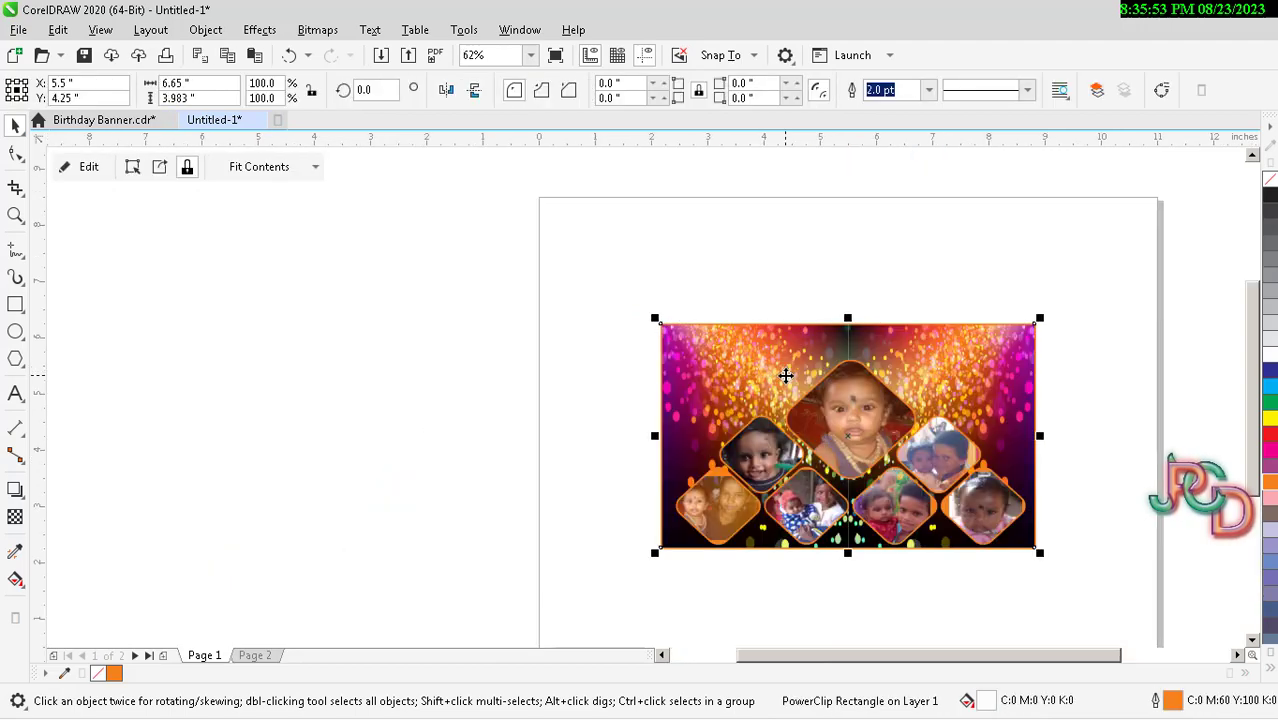
{"action": "scroll", "coordinate": [786, 375], "scroll_direction": "up", "scroll_amount": 1}
{"action": "scroll", "coordinate": [747, 326], "scroll_direction": "down", "scroll_amount": 2}
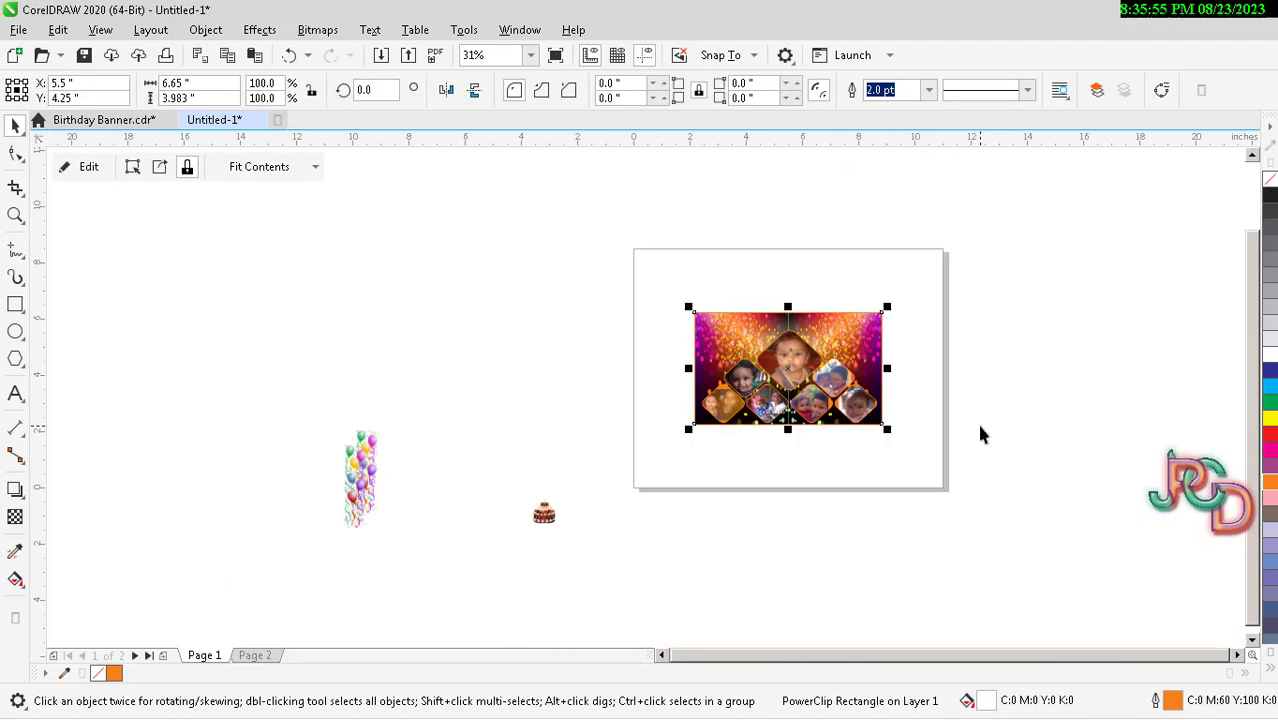
Place the balloons image inside the banner frame along its left edge.
{"action": "left_click_drag", "start_coordinate": [345, 491], "coordinate": [683, 369]}
{"action": "scroll", "coordinate": [683, 369], "scroll_direction": "up", "scroll_amount": 1}
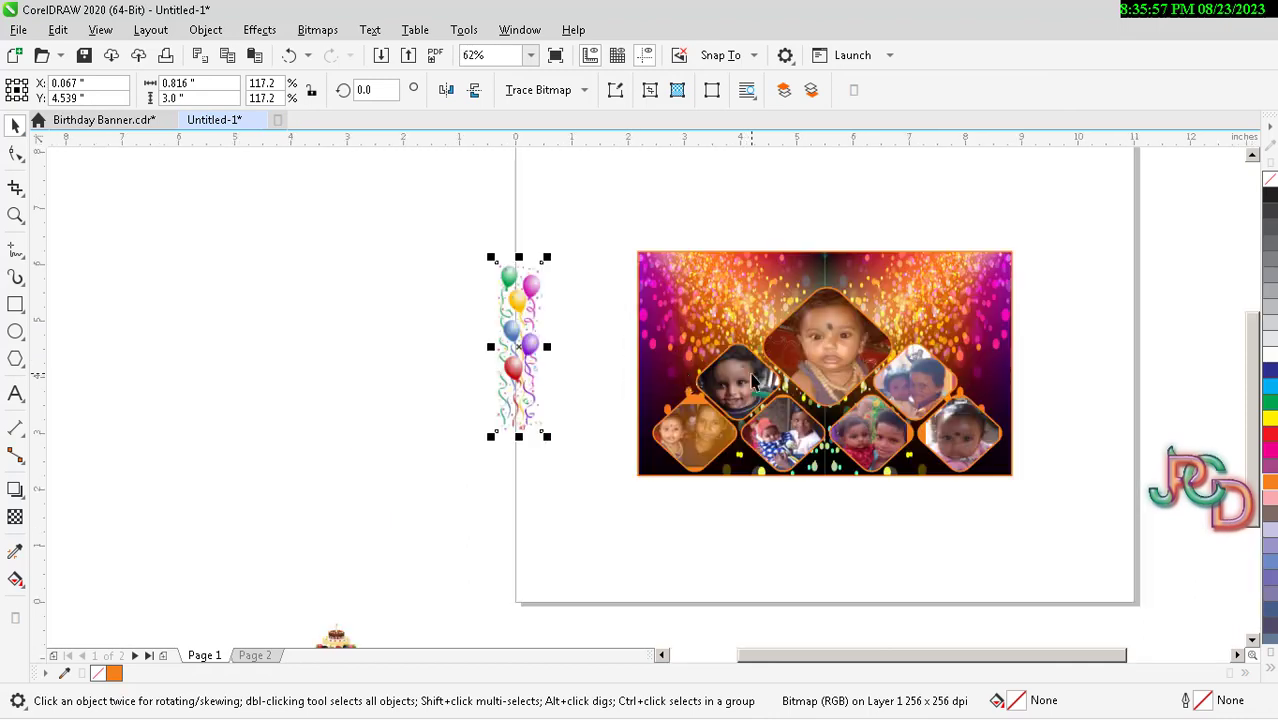
{"action": "left_click_drag", "start_coordinate": [531, 347], "coordinate": [670, 347]}
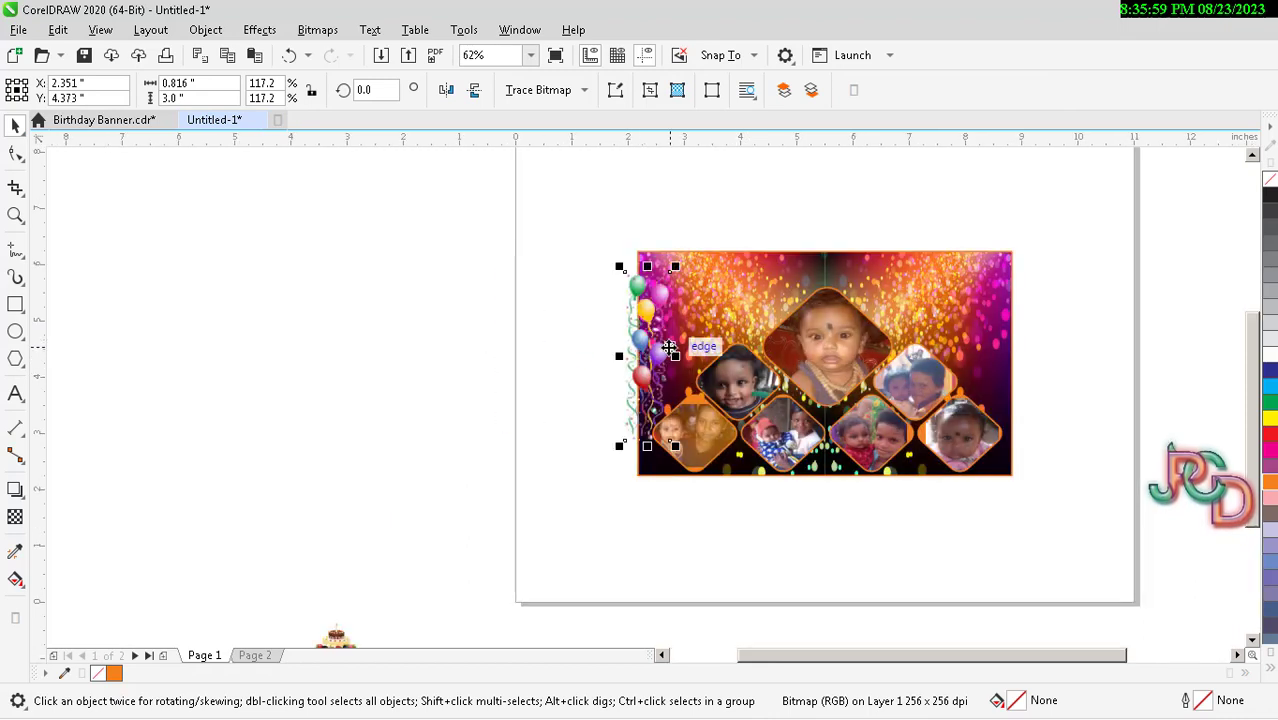
{"action": "left_click", "coordinate": [672, 340]}
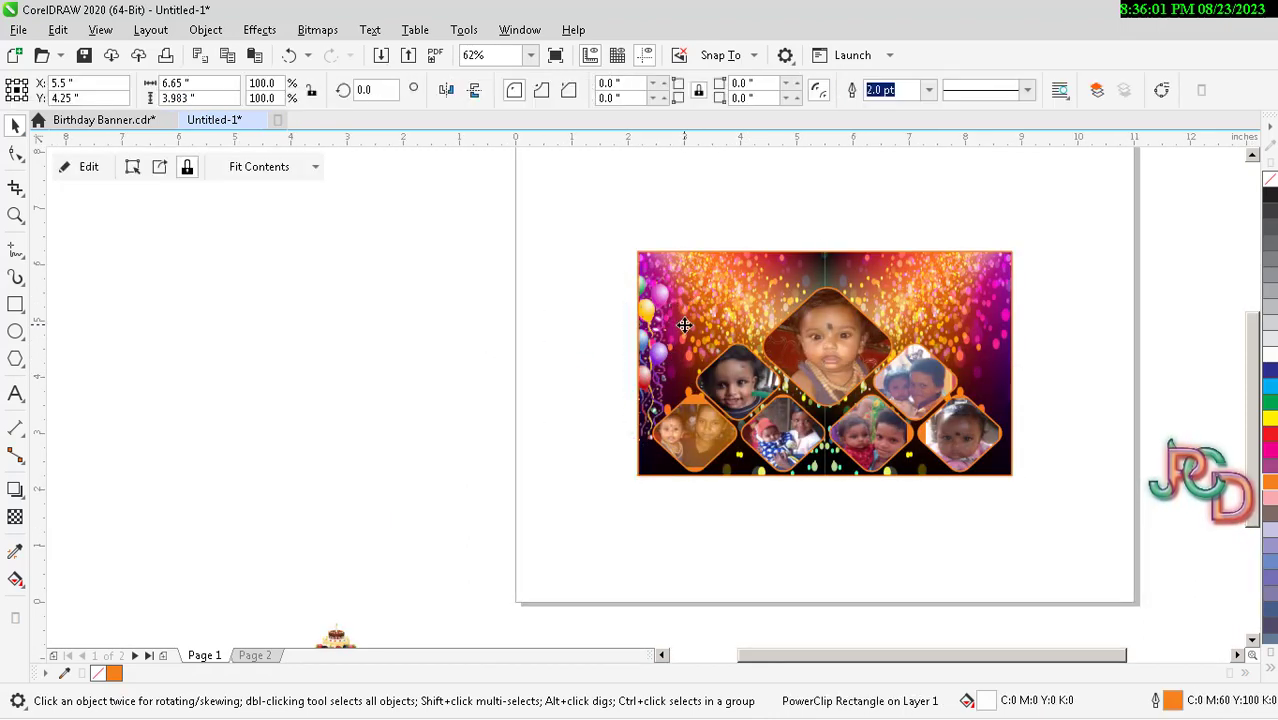
{"action": "double_click", "coordinate": [645, 342]}
{"action": "left_click", "coordinate": [645, 342]}
{"action": "scroll", "coordinate": [645, 342], "scroll_direction": "up", "scroll_amount": 1}
{"action": "mouse_move", "coordinate": [662, 330]}
{"action": "left_mouse_down"}
{"action": "mouse_move", "coordinate": [680, 330]}
{"action": "mouse_move", "coordinate": [667, 301]}
{"action": "left_mouse_up"}
Copy the balloons to the banner's right edge and fine-tune their position.
{"action": "scroll", "coordinate": [673, 314], "scroll_direction": "down", "scroll_amount": 1}
{"action": "scroll", "coordinate": [673, 314], "scroll_direction": "up", "scroll_amount": 1}
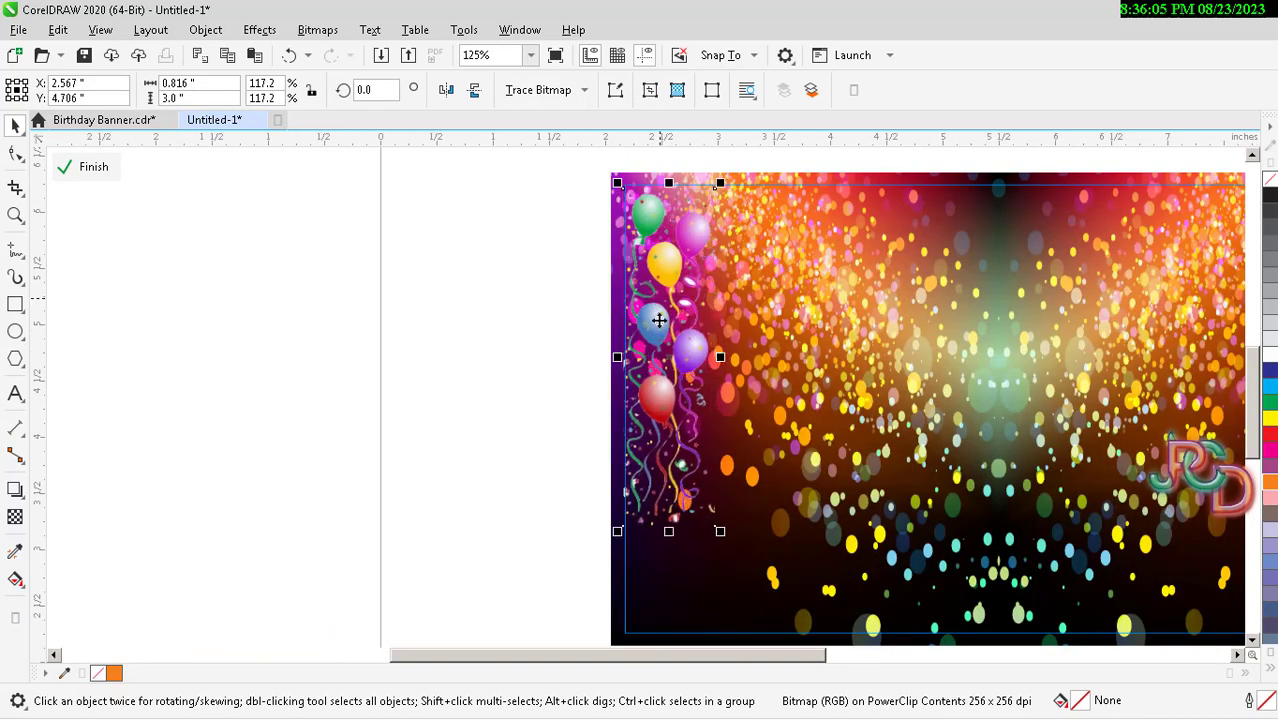
{"action": "scroll", "coordinate": [651, 389], "scroll_direction": "down", "scroll_amount": 1}
{"action": "left_click_drag", "start_coordinate": [651, 389], "coordinate": [978, 402]}
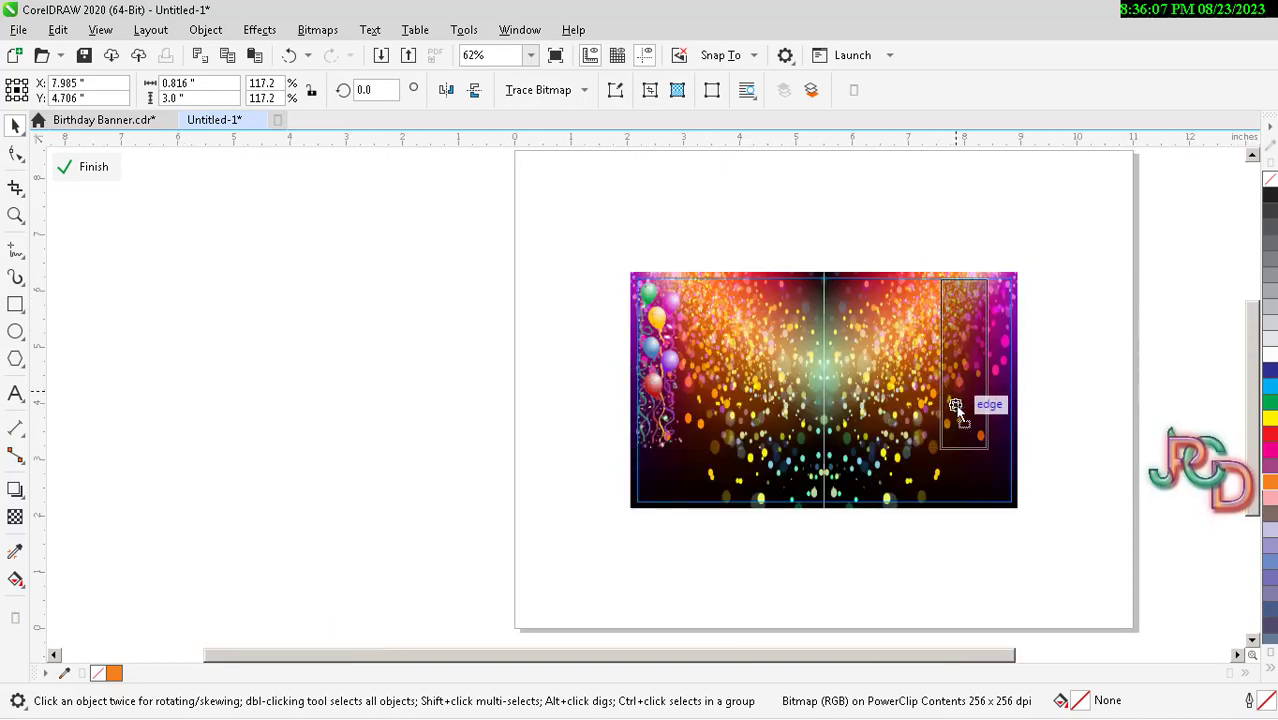
{"action": "scroll", "coordinate": [978, 402], "scroll_direction": "up", "scroll_amount": 1}
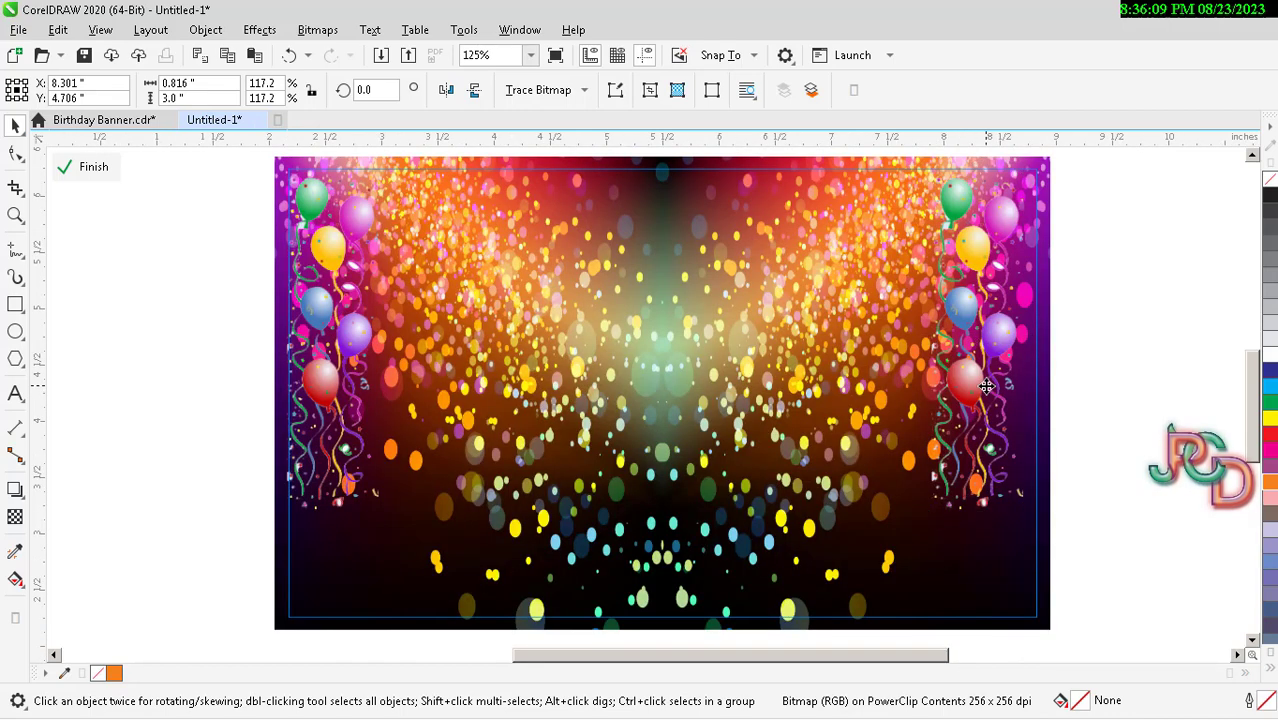
{"action": "left_click_drag", "start_coordinate": [985, 386], "coordinate": [996, 386]}
Finish editing the PowerClip contents of the banner frame.
{"action": "left_click", "coordinate": [1111, 415]}
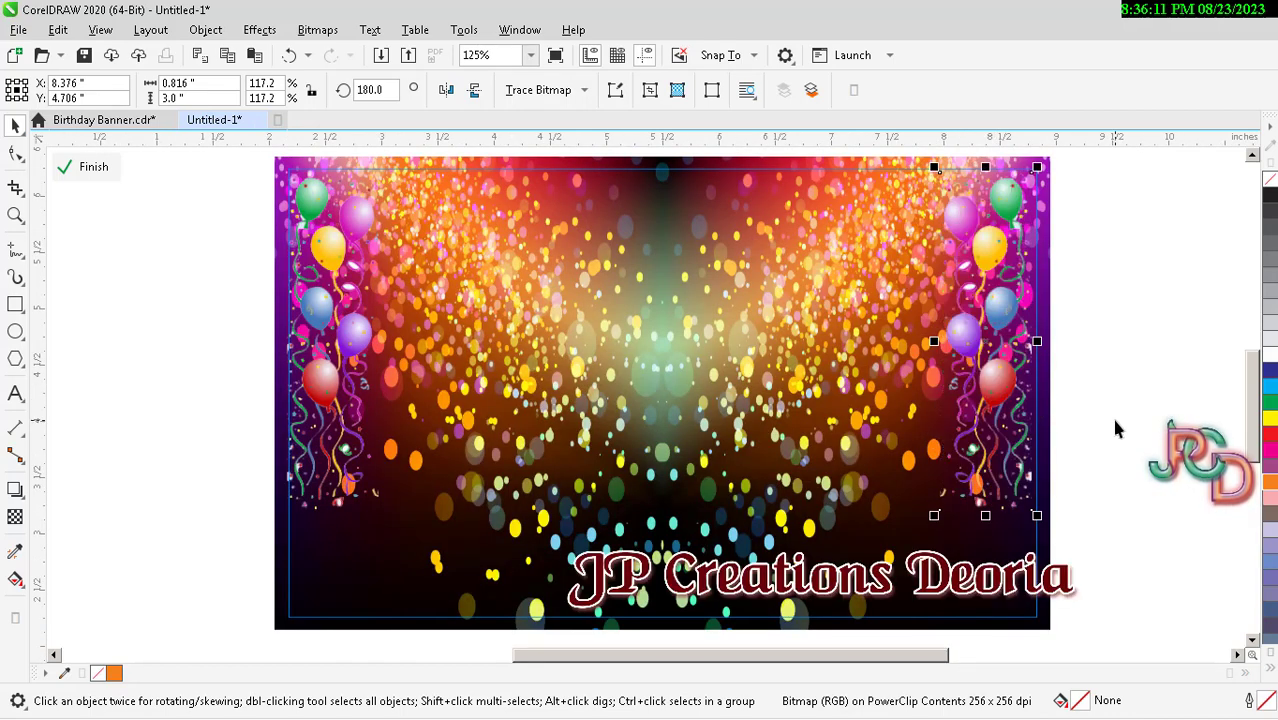
{"action": "scroll", "coordinate": [970, 355], "scroll_direction": "down", "scroll_amount": 1}
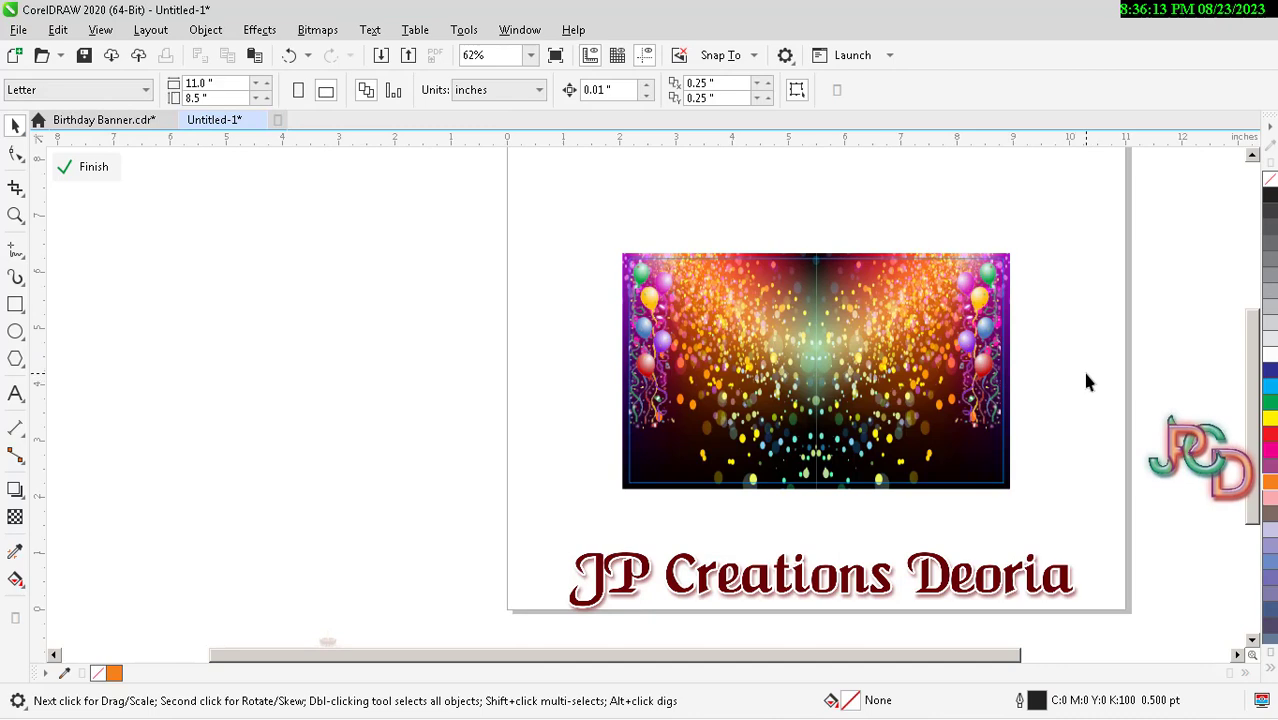
{"action": "scroll", "coordinate": [857, 372], "scroll_direction": "down", "scroll_amount": 1}
{"action": "left_click", "coordinate": [85, 167]}
{"action": "scroll", "coordinate": [880, 402], "scroll_direction": "up", "scroll_amount": 1}
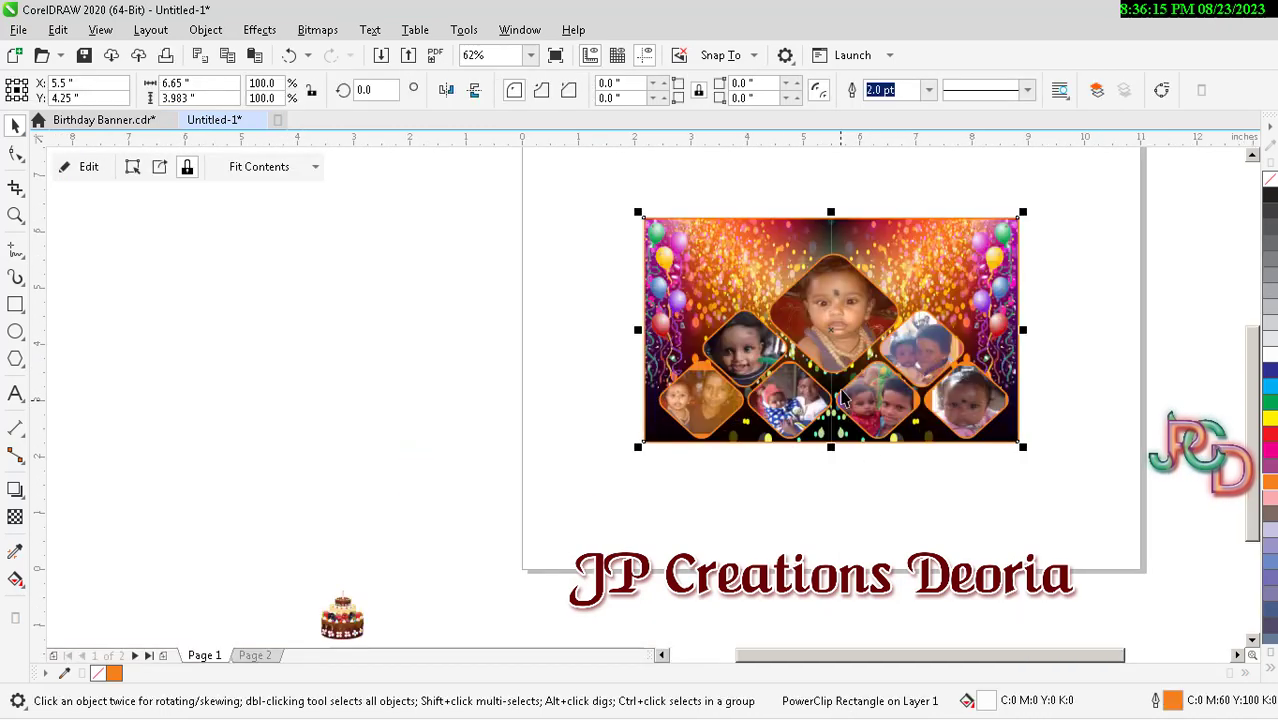
{"action": "scroll", "coordinate": [617, 302], "scroll_direction": "up", "scroll_amount": 1}
{"action": "scroll", "coordinate": [617, 302], "scroll_direction": "down", "scroll_amount": 1}
{"action": "scroll", "coordinate": [560, 285], "scroll_direction": "down", "scroll_amount": 1}
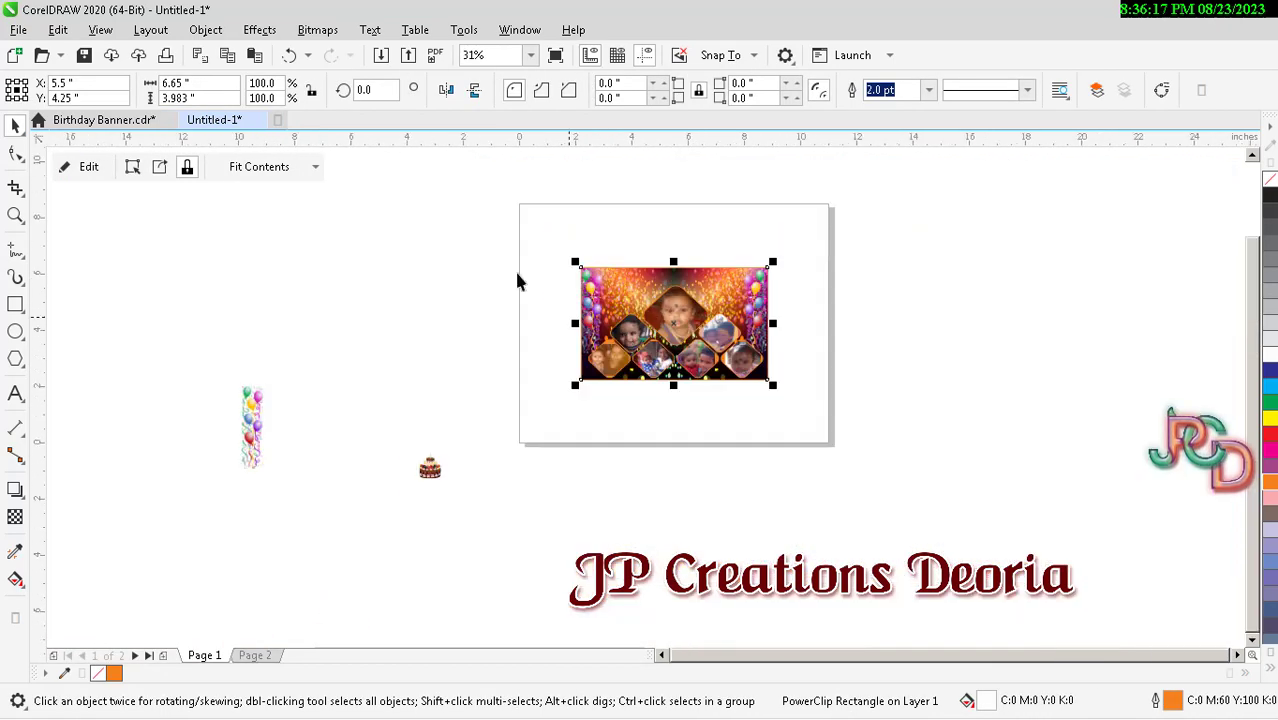
Move the cake image onto the page below the banner and zoom to everything.
{"action": "left_click", "coordinate": [514, 269]}
{"action": "left_click_drag", "start_coordinate": [560, 250], "coordinate": [825, 405]}
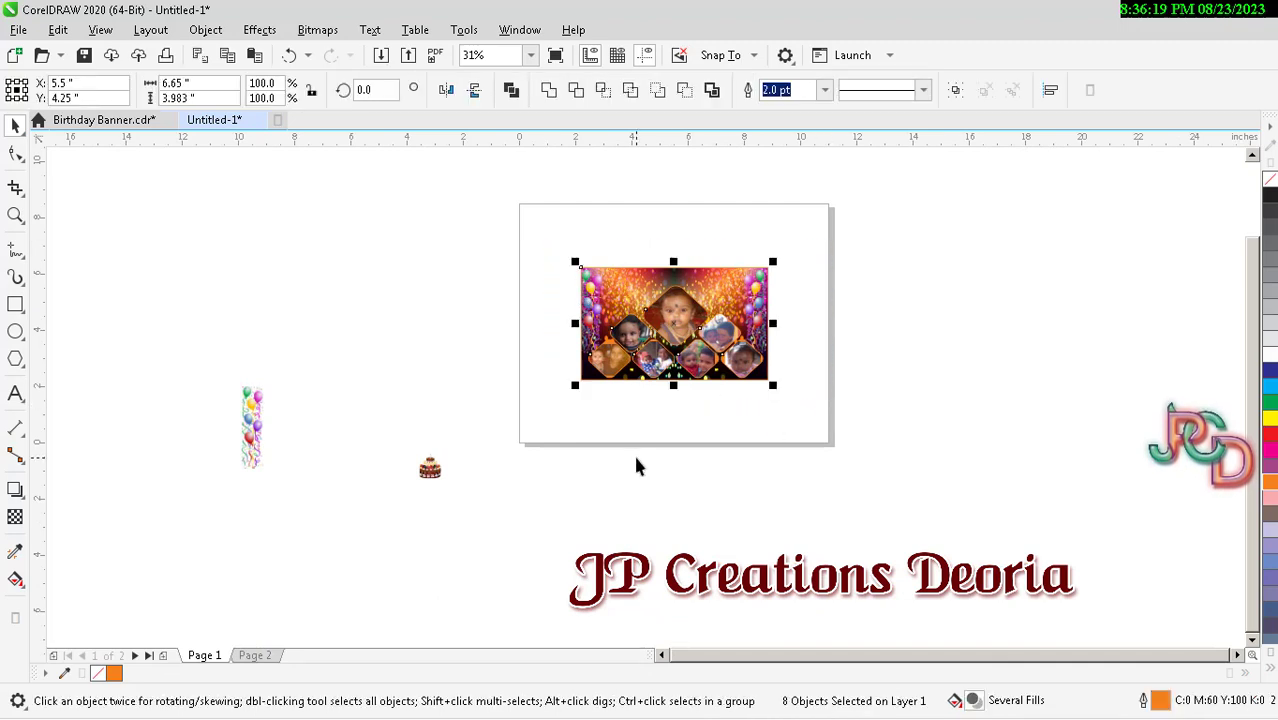
{"action": "left_click", "coordinate": [597, 395]}
{"action": "scroll", "coordinate": [597, 398], "scroll_direction": "up", "scroll_amount": 1}
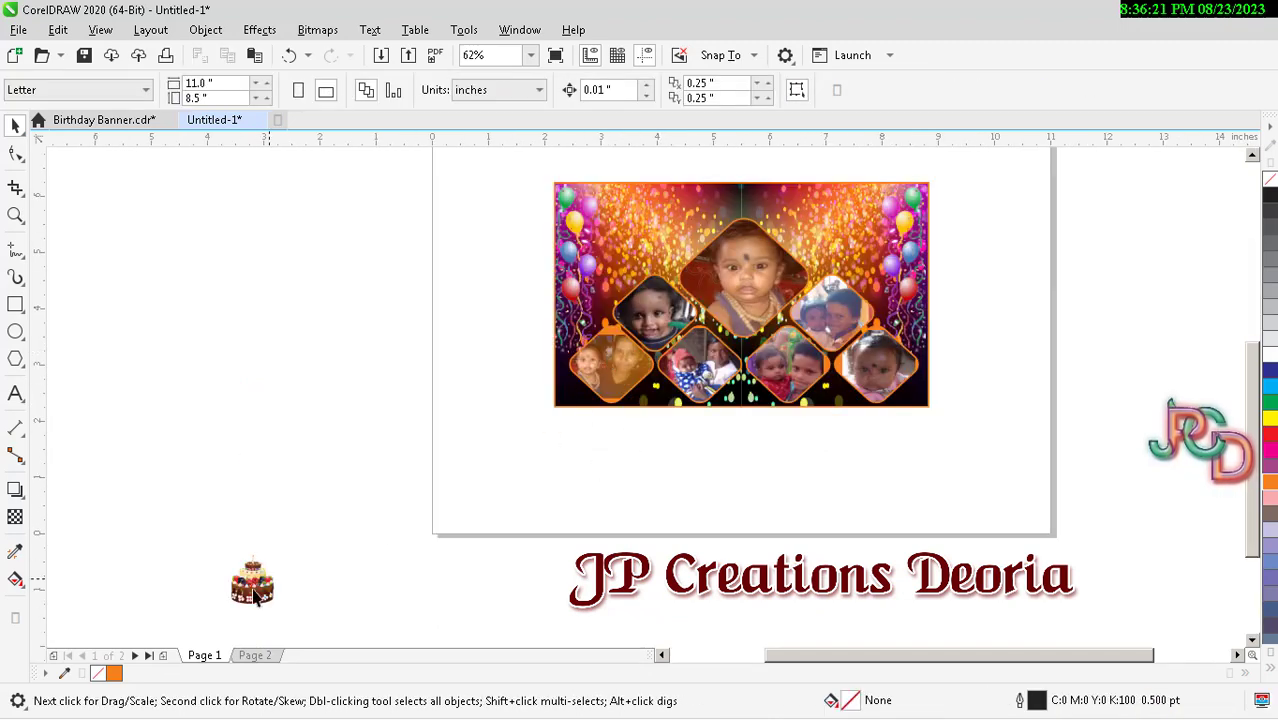
{"action": "left_click_drag", "start_coordinate": [251, 590], "coordinate": [632, 450]}
{"action": "scroll", "coordinate": [632, 450], "scroll_direction": "down", "scroll_amount": 2}
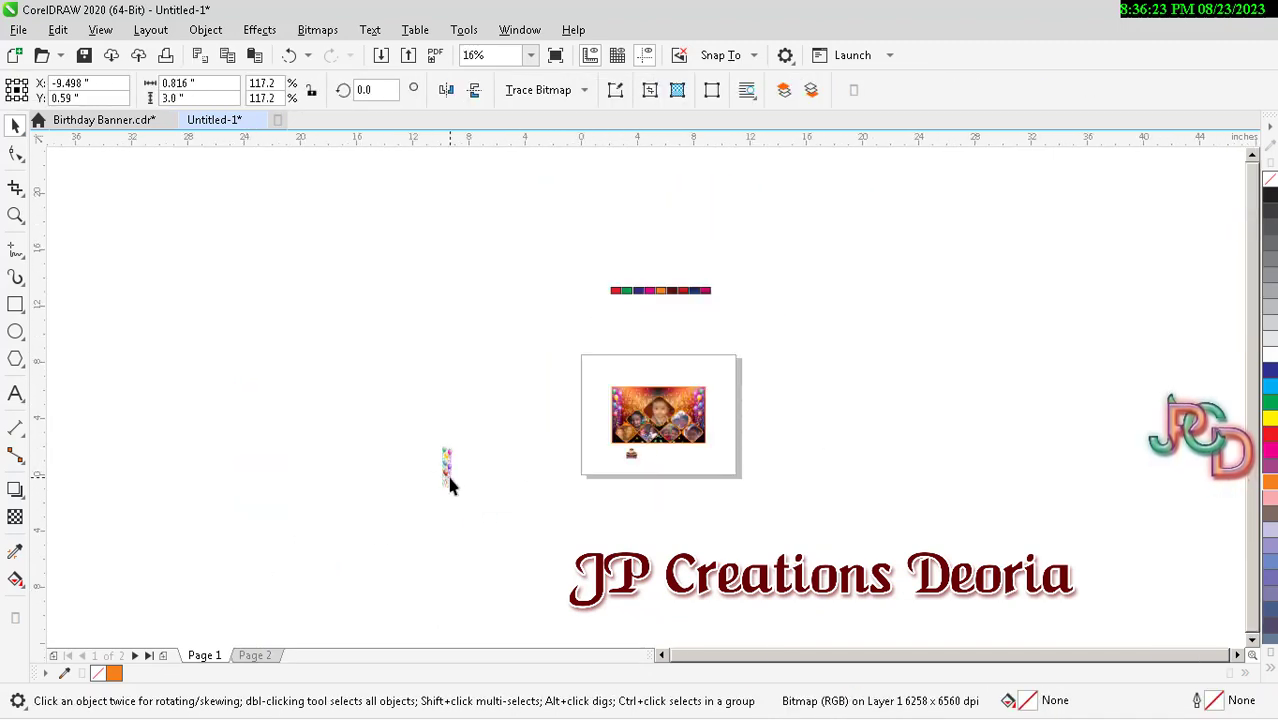
{"action": "left_click_drag", "start_coordinate": [447, 455], "coordinate": [632, 448]}
{"action": "left_click_drag", "start_coordinate": [594, 367], "coordinate": [770, 486]}
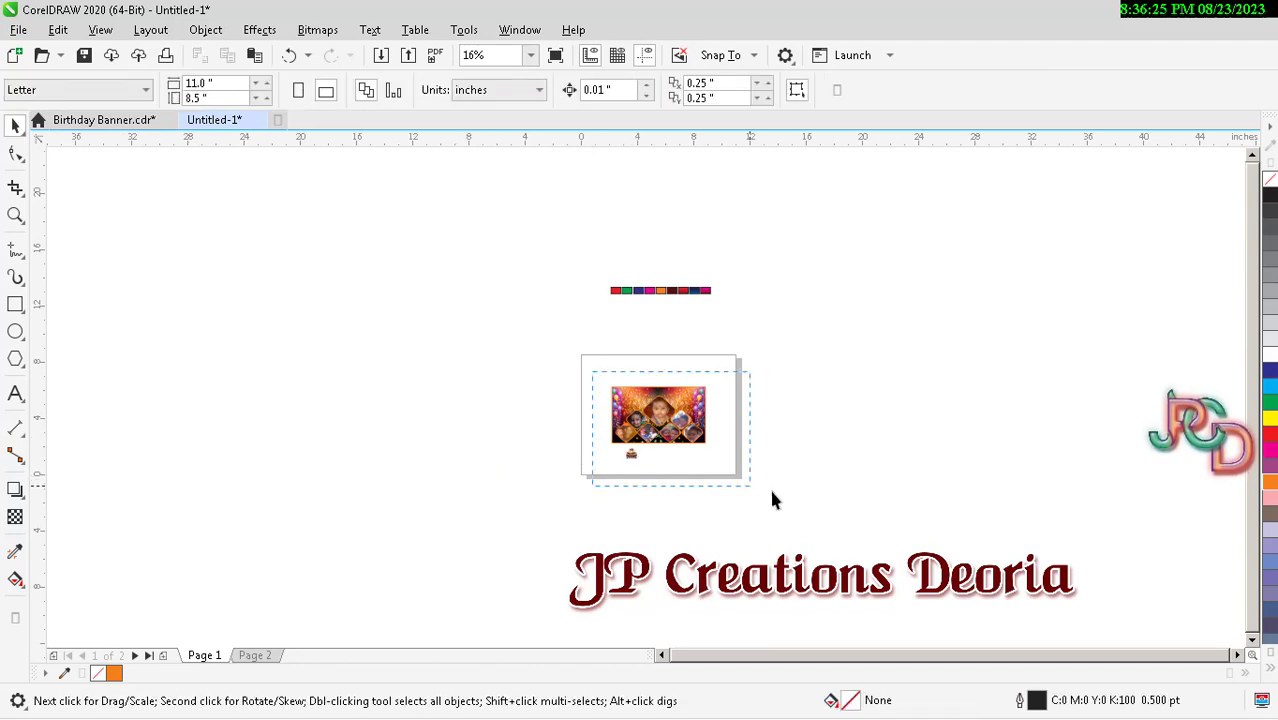
{"action": "key", "text": "shift+F2"}
Delete the JP Creations Deoria text and move the cake left of the banner.
{"action": "left_click", "coordinate": [1030, 456]}
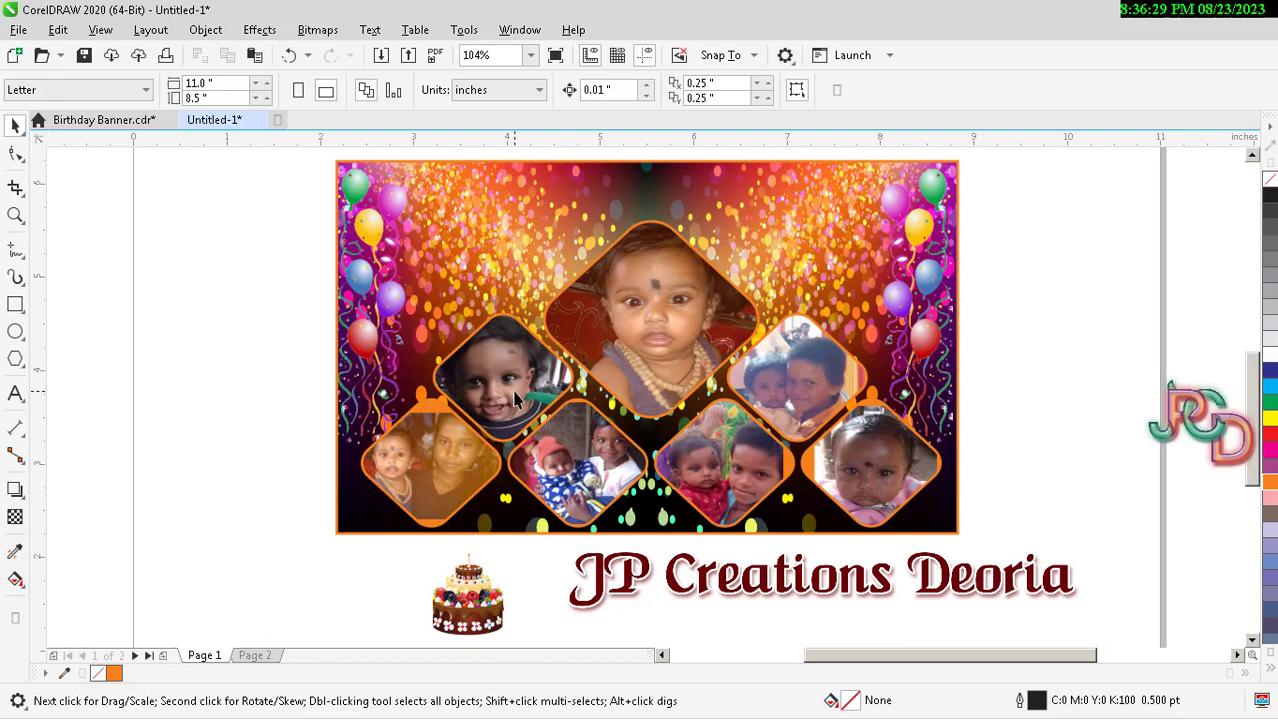
{"action": "left_click", "coordinate": [433, 466]}
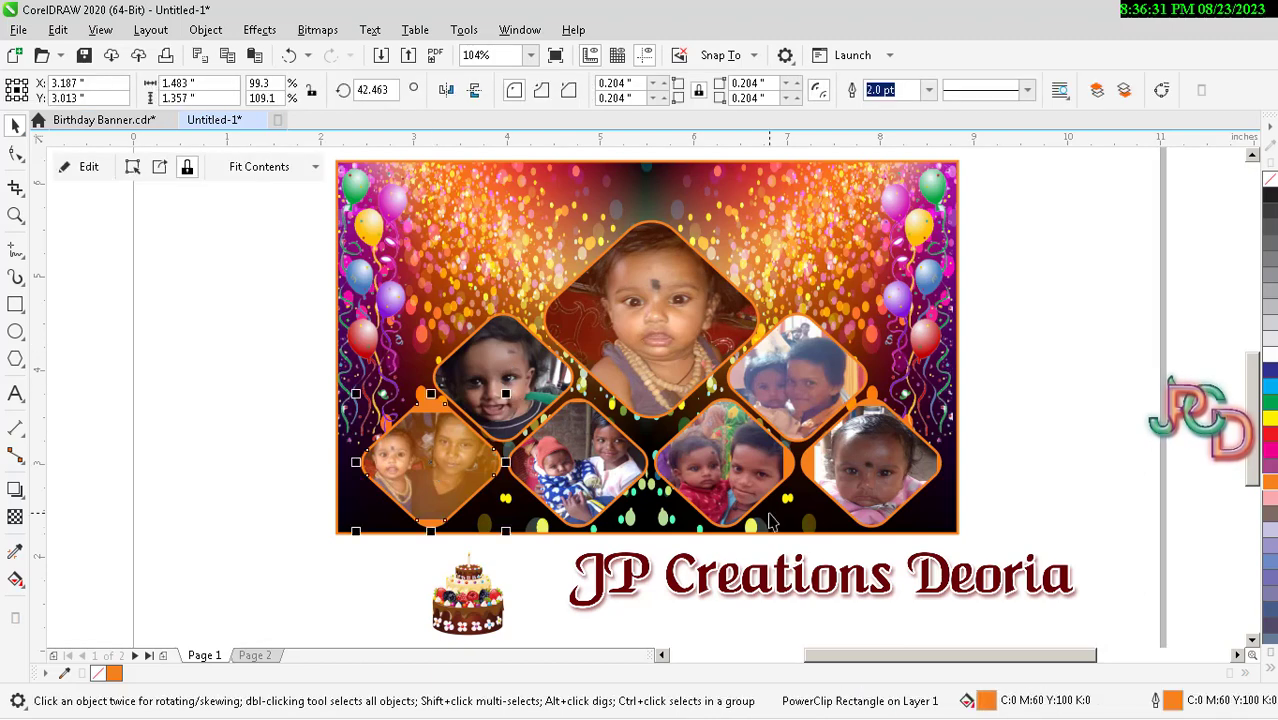
{"action": "scroll", "coordinate": [622, 540], "scroll_direction": "down", "scroll_amount": 2}
{"action": "scroll", "coordinate": [618, 455], "scroll_direction": "down", "scroll_amount": 1}
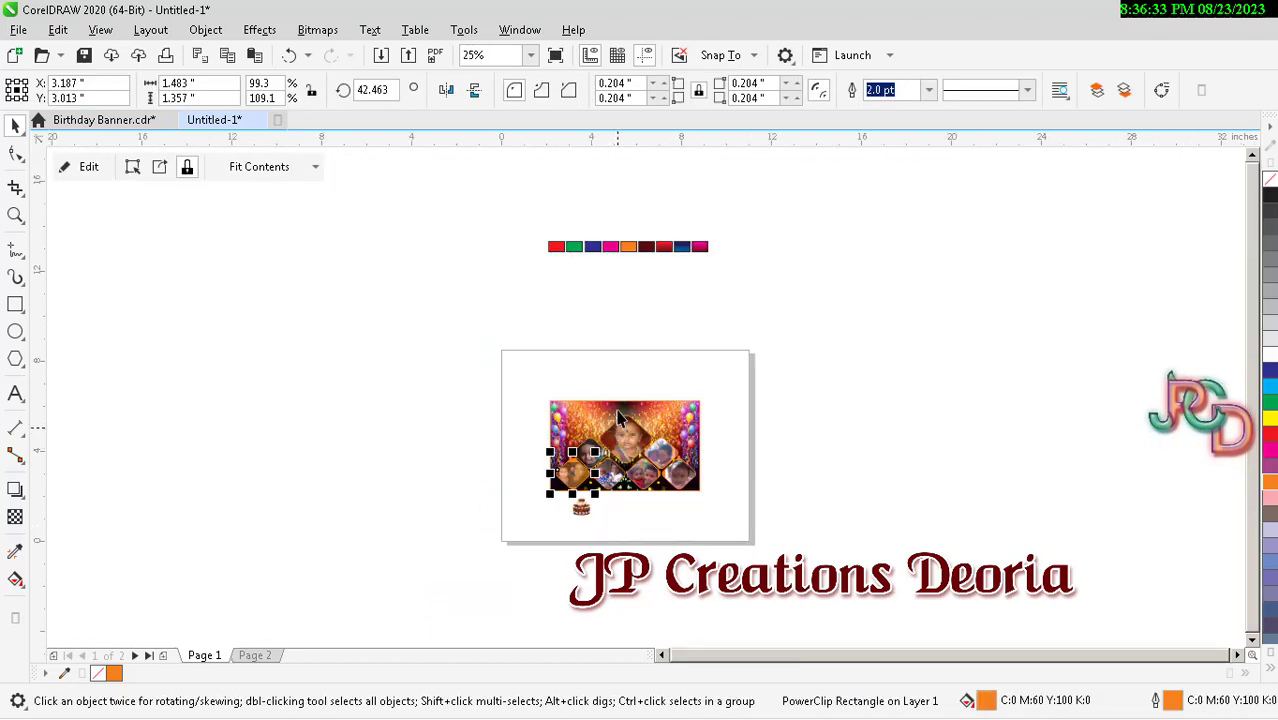
{"action": "mouse_move", "coordinate": [513, 213]}
{"action": "left_mouse_down"}
{"action": "mouse_move", "coordinate": [712, 260]}
{"action": "mouse_move", "coordinate": [676, 381]}
{"action": "left_mouse_up"}
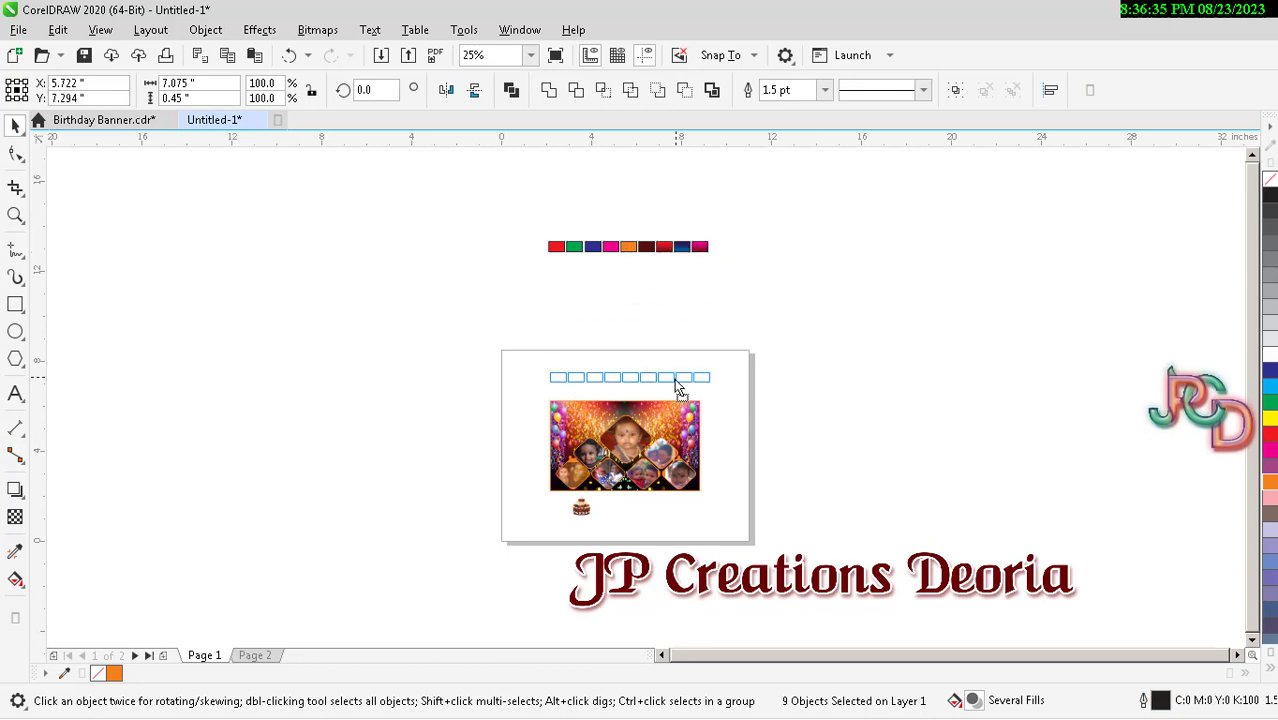
{"action": "scroll", "coordinate": [566, 458], "scroll_direction": "up", "scroll_amount": 1}
{"action": "scroll", "coordinate": [566, 458], "scroll_direction": "up", "scroll_amount": 1}
{"action": "scroll", "coordinate": [566, 458], "scroll_direction": "down", "scroll_amount": 1}
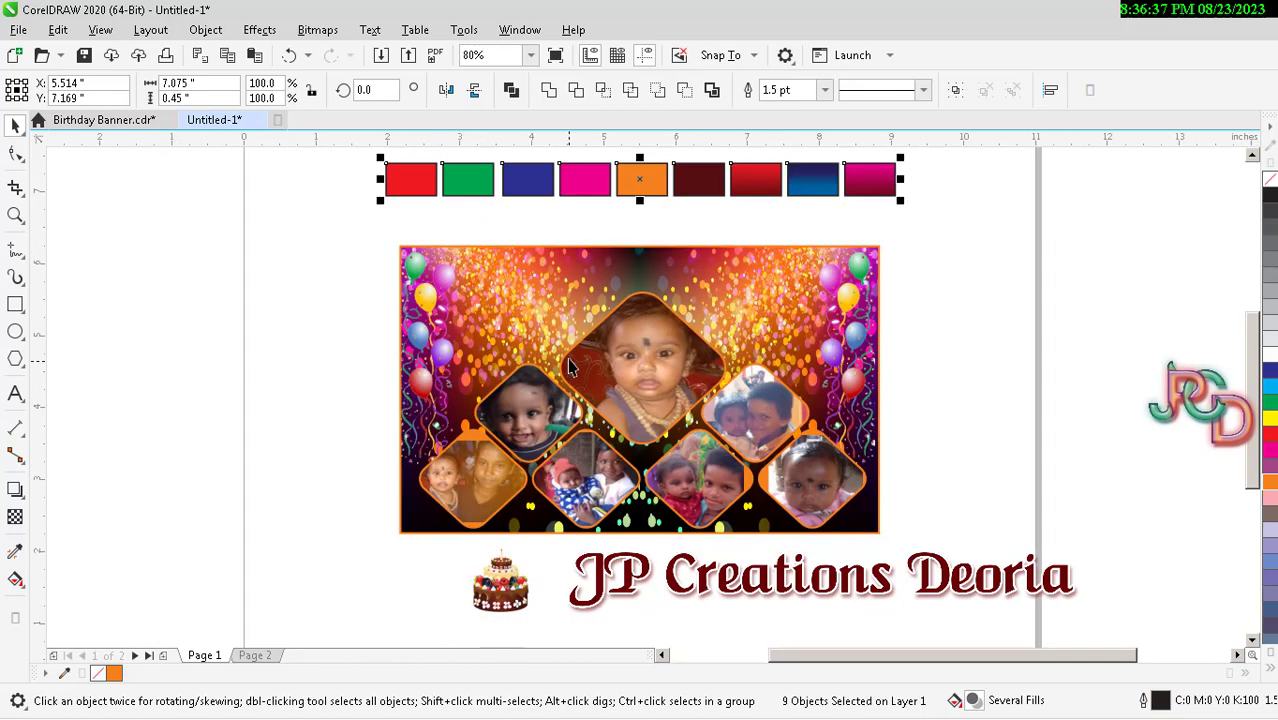
{"action": "left_click", "coordinate": [985, 597]}
{"action": "key", "text": "Delete"}
{"action": "mouse_move", "coordinate": [503, 588]}
{"action": "left_mouse_down"}
{"action": "mouse_move", "coordinate": [318, 478]}
{"action": "mouse_move", "coordinate": [337, 435]}
{"action": "left_mouse_up"}
Copy the dark maroon swatch's fill onto the bottom-left photo frame.
{"action": "left_click", "coordinate": [503, 478]}
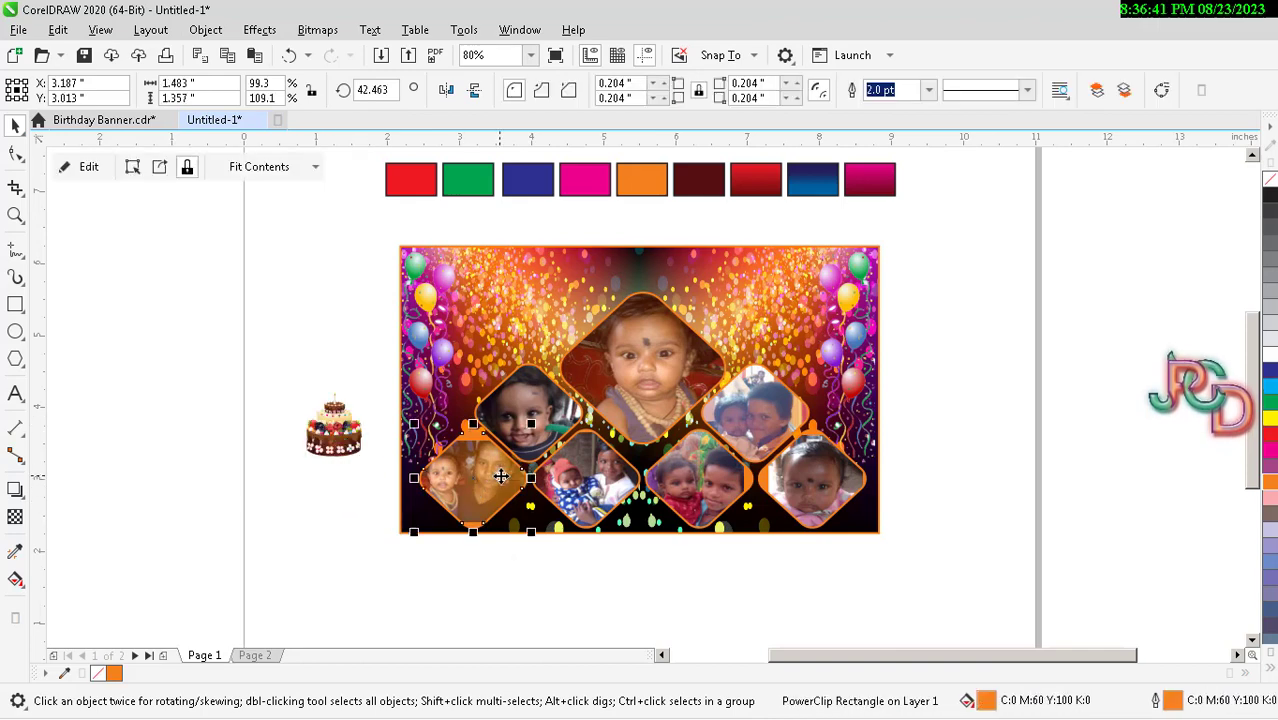
{"action": "key", "text": "alt+e"}
{"action": "key", "text": "m"}
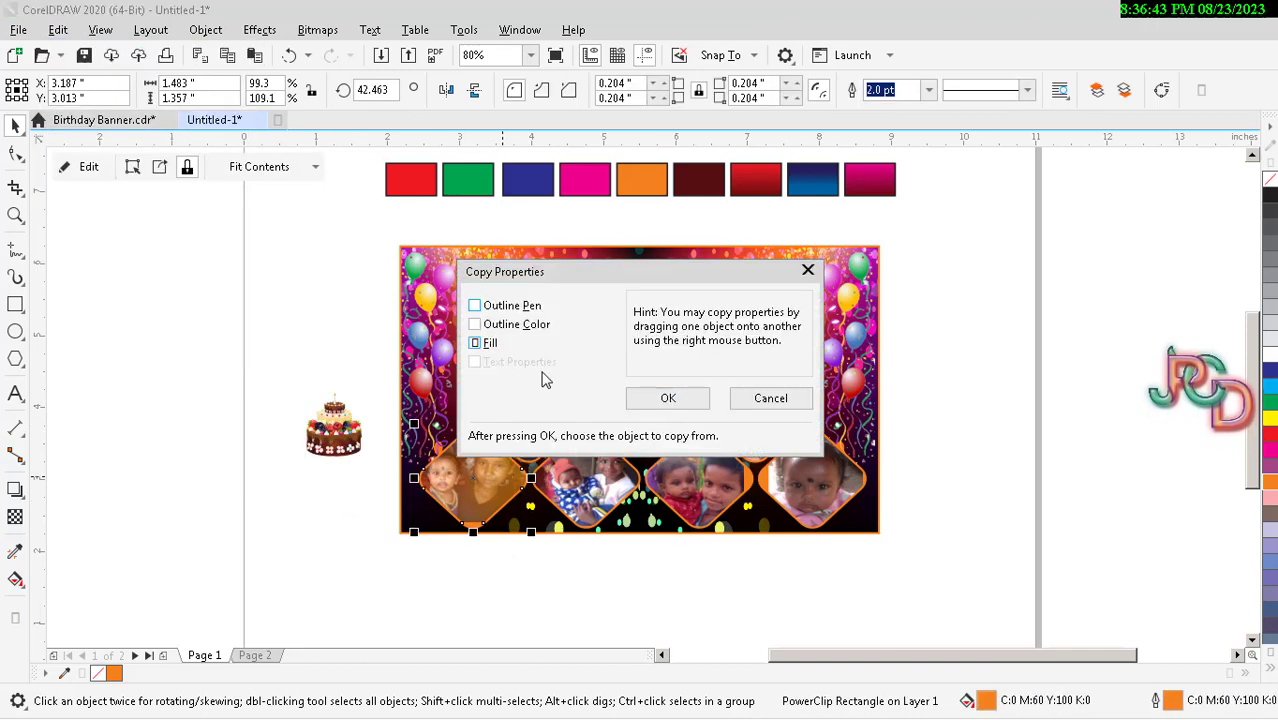
{"action": "left_click", "coordinate": [660, 399]}
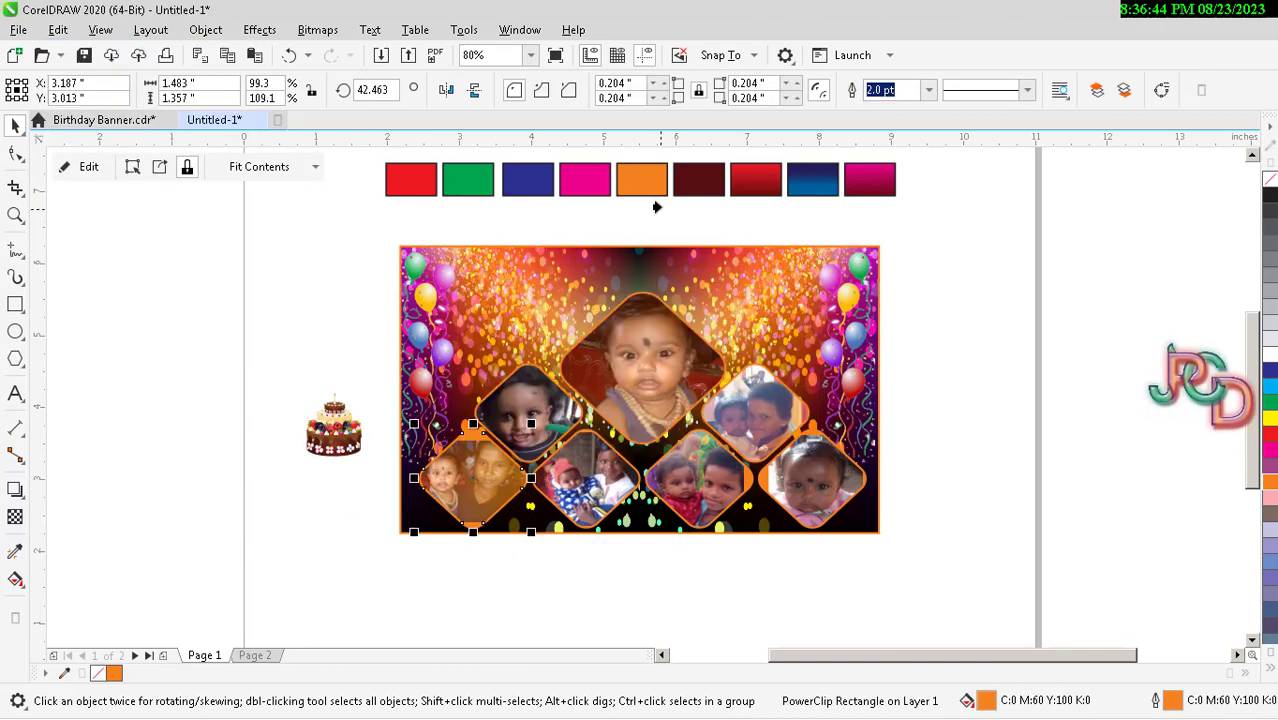
{"action": "left_click", "coordinate": [1005, 418]}
{"action": "left_click", "coordinate": [795, 455]}
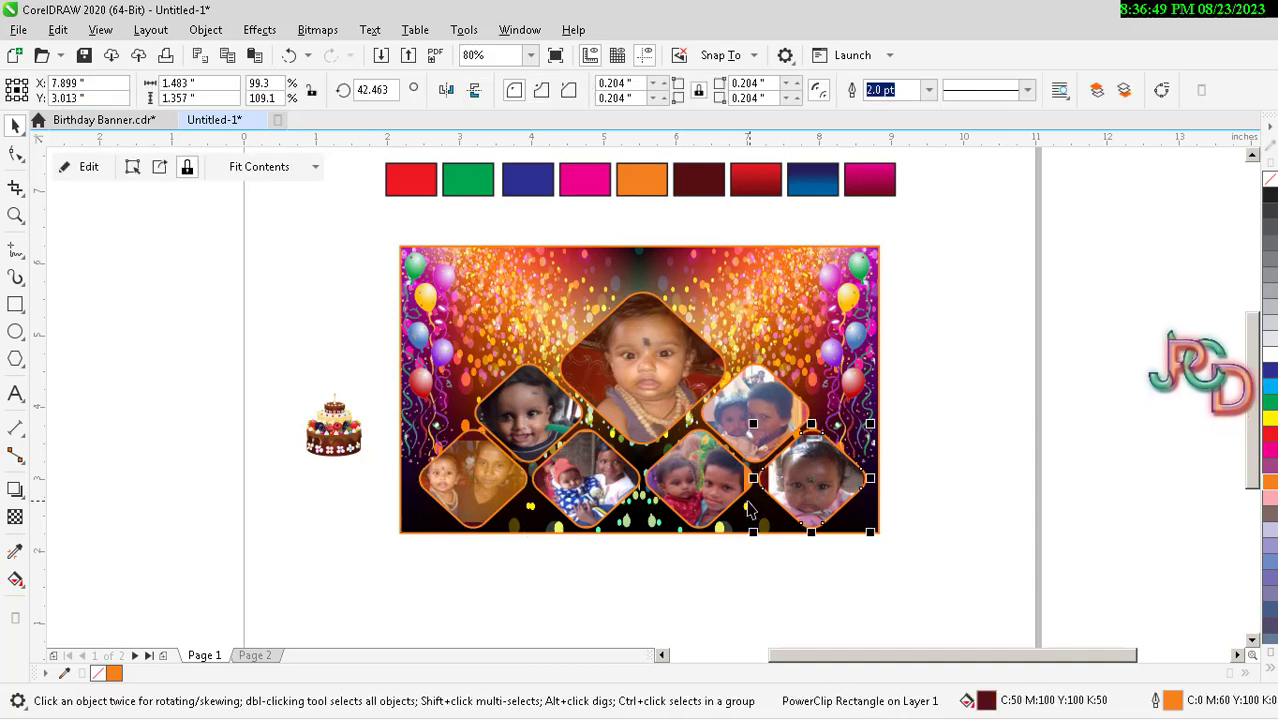
{"action": "left_click", "coordinate": [712, 503]}
{"action": "left_click", "coordinate": [926, 503]}
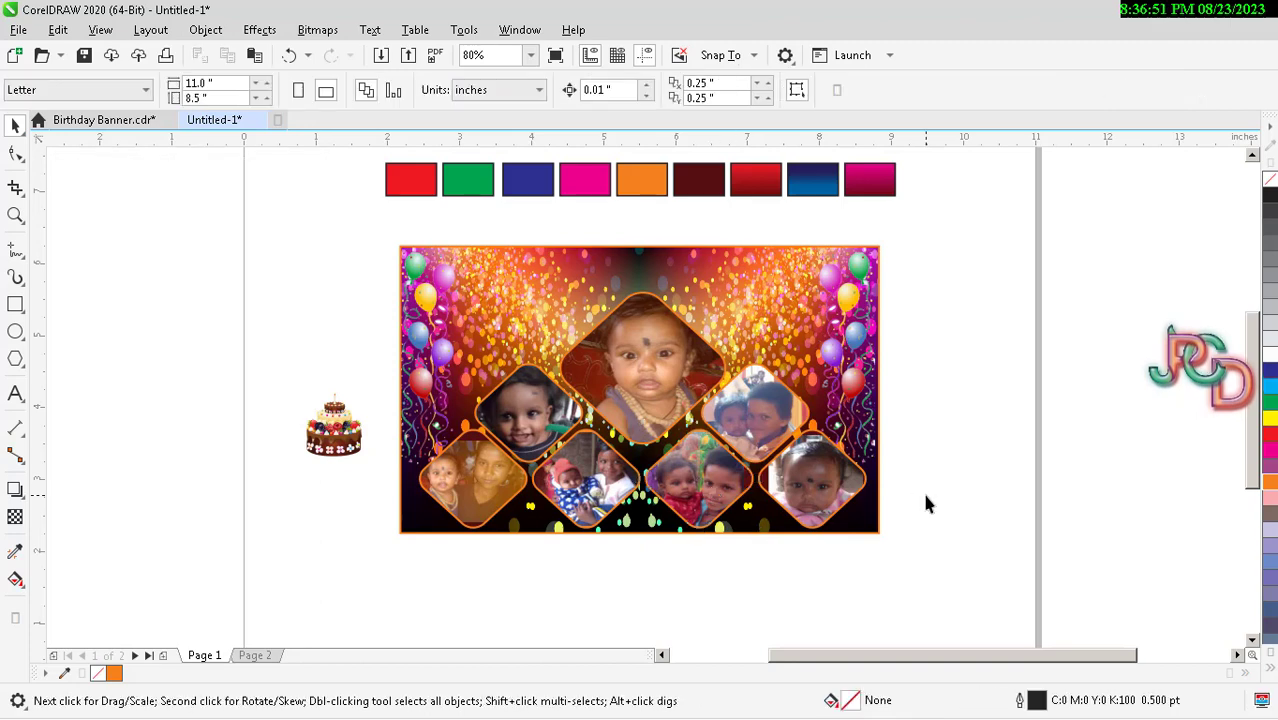
{"action": "scroll", "coordinate": [690, 415], "scroll_direction": "down", "scroll_amount": 1}
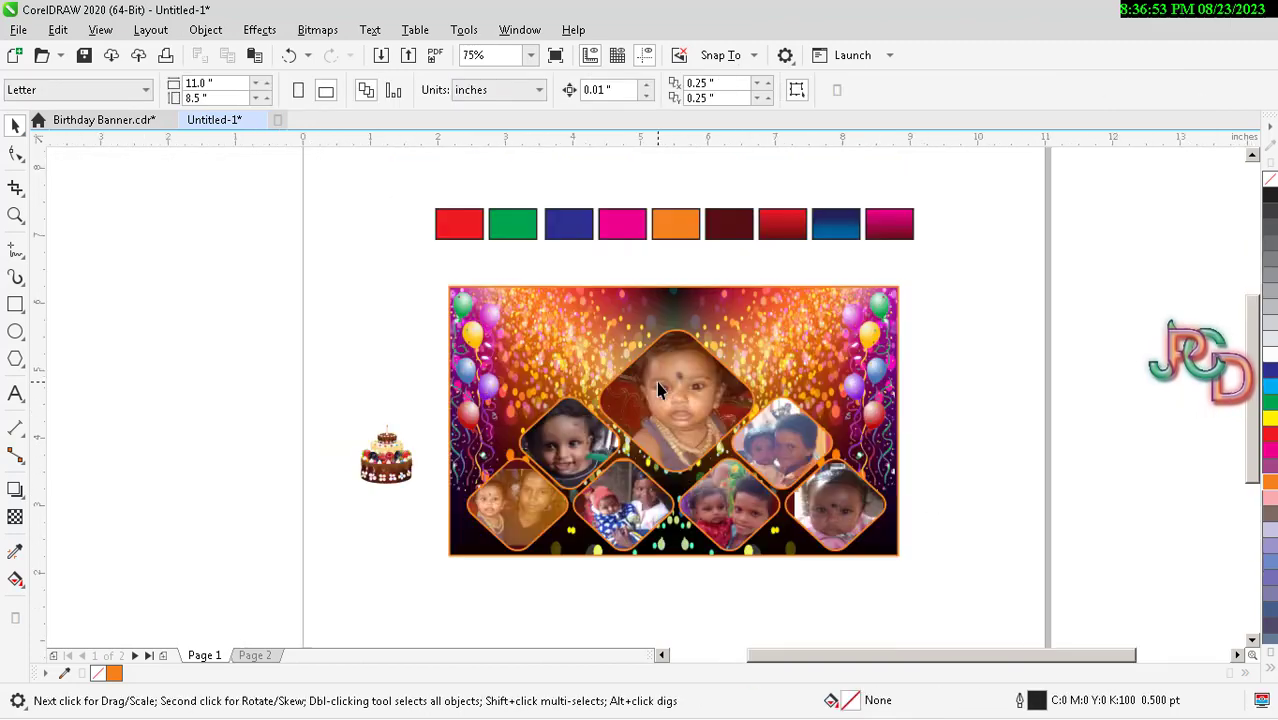
{"action": "scroll", "coordinate": [666, 408], "scroll_direction": "up", "scroll_amount": 1}
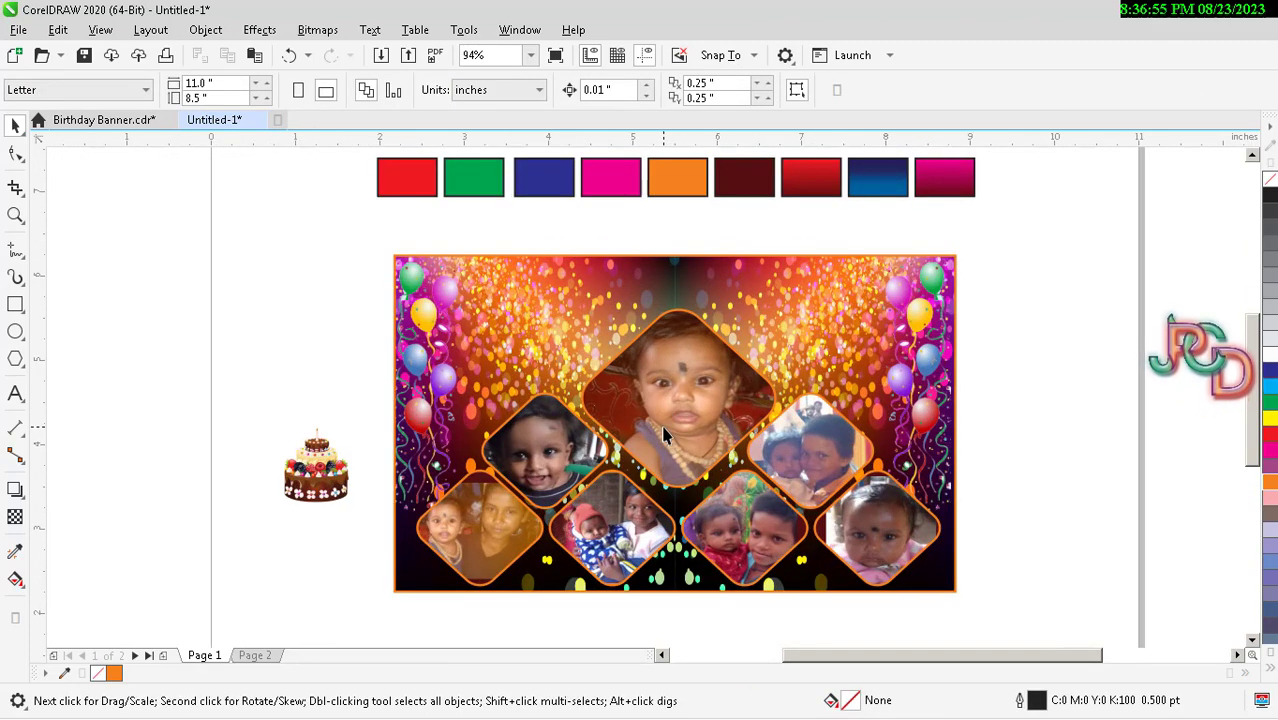
{"action": "scroll", "coordinate": [666, 434], "scroll_direction": "up", "scroll_amount": 1}
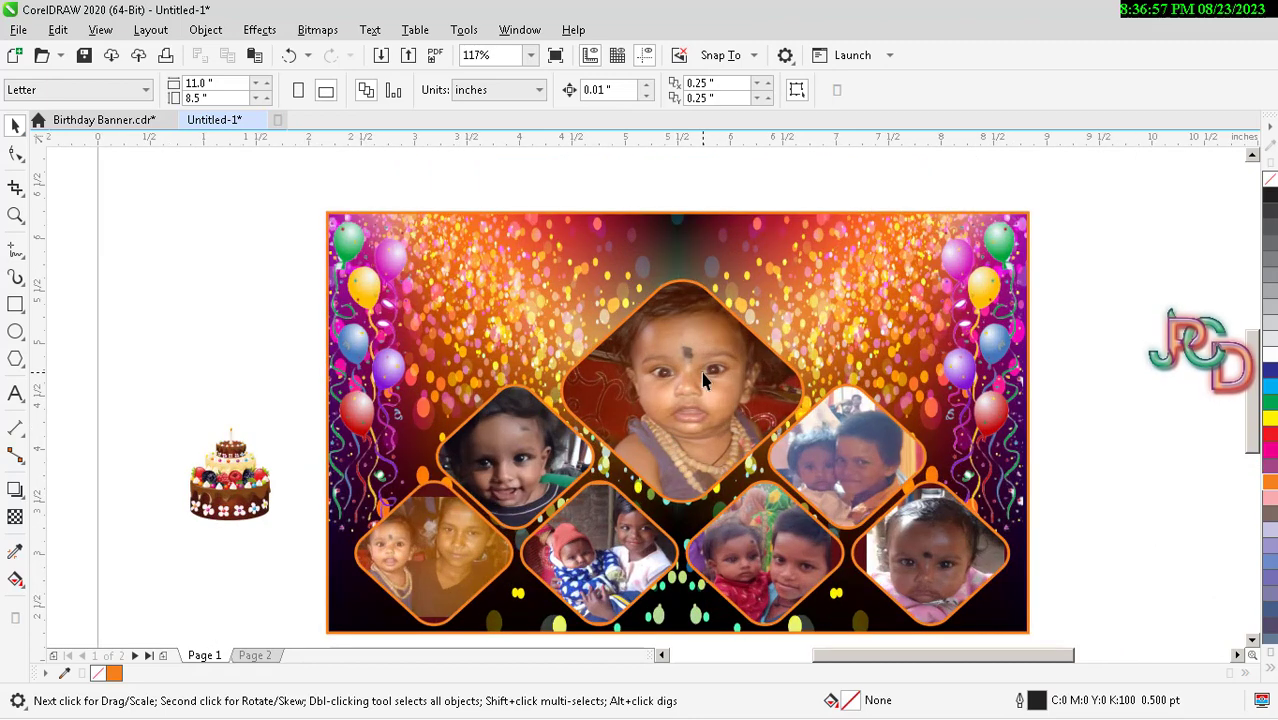
Add 'Happy Birthday' text at the top of the banner and enlarge it.
{"action": "key", "text": "F8"}
{"action": "left_click", "coordinate": [541, 262]}
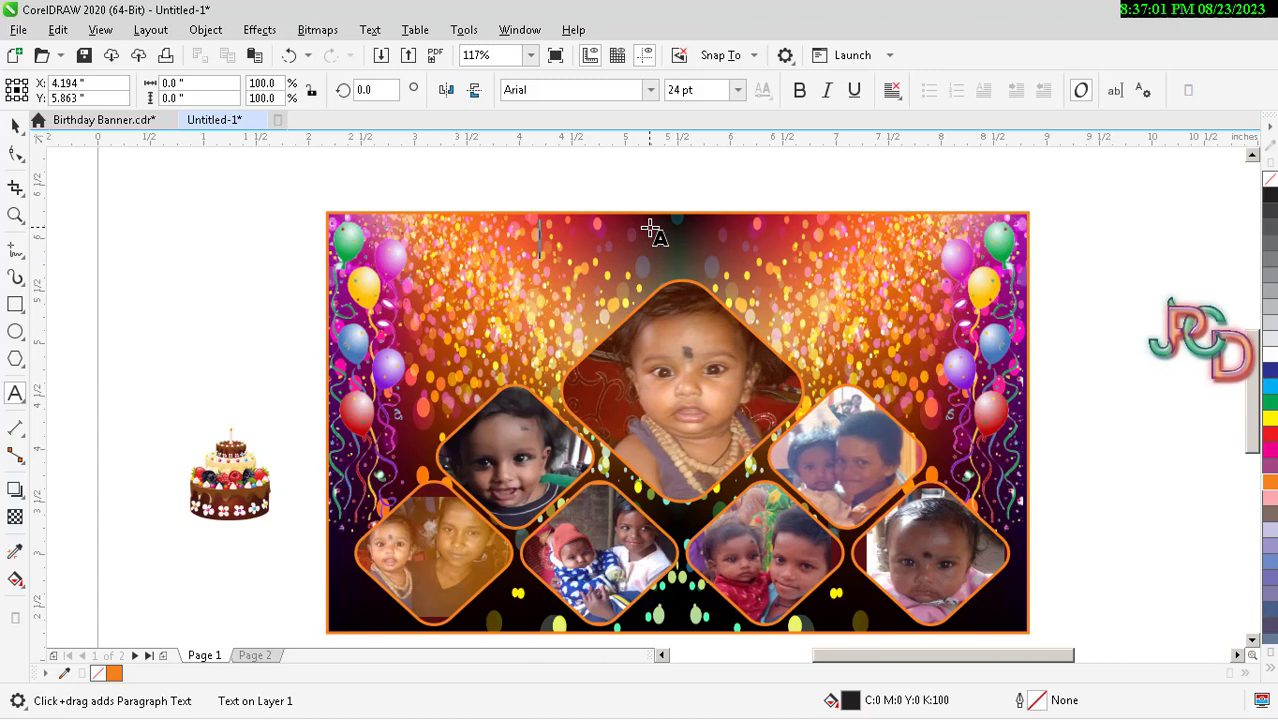
{"action": "type", "text": "Happy"}
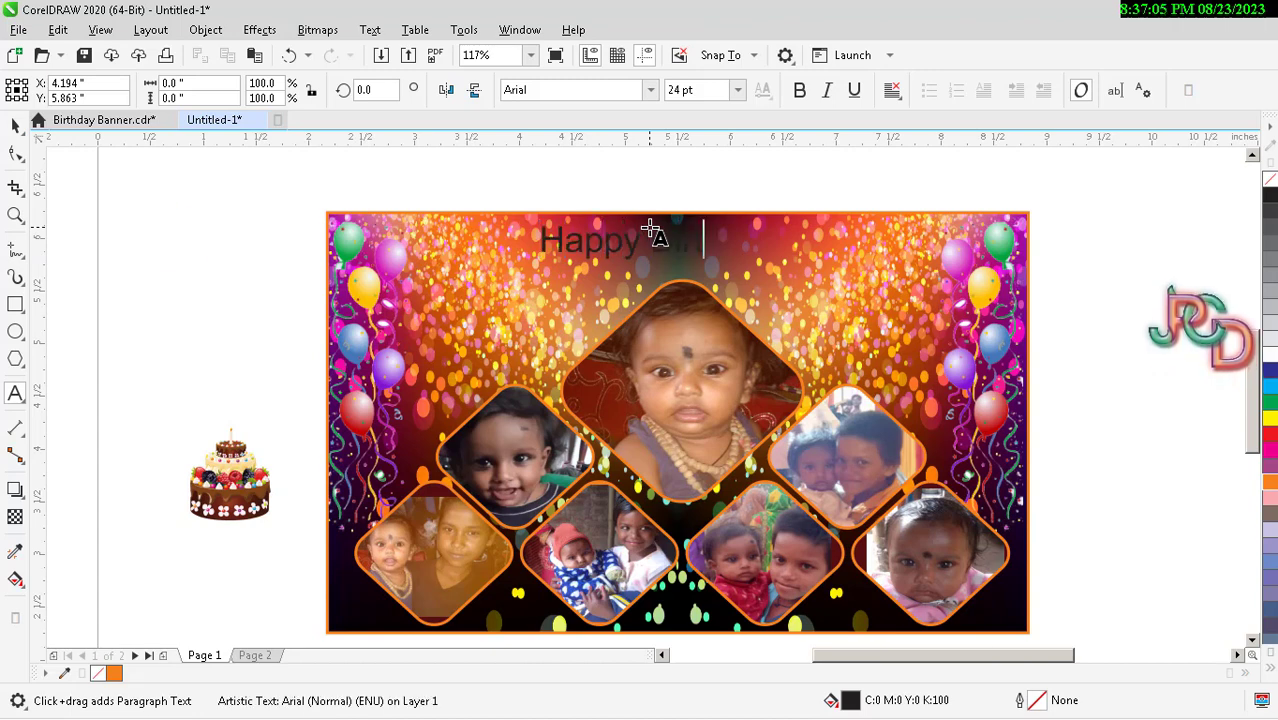
{"action": "type", "text": "   da"}
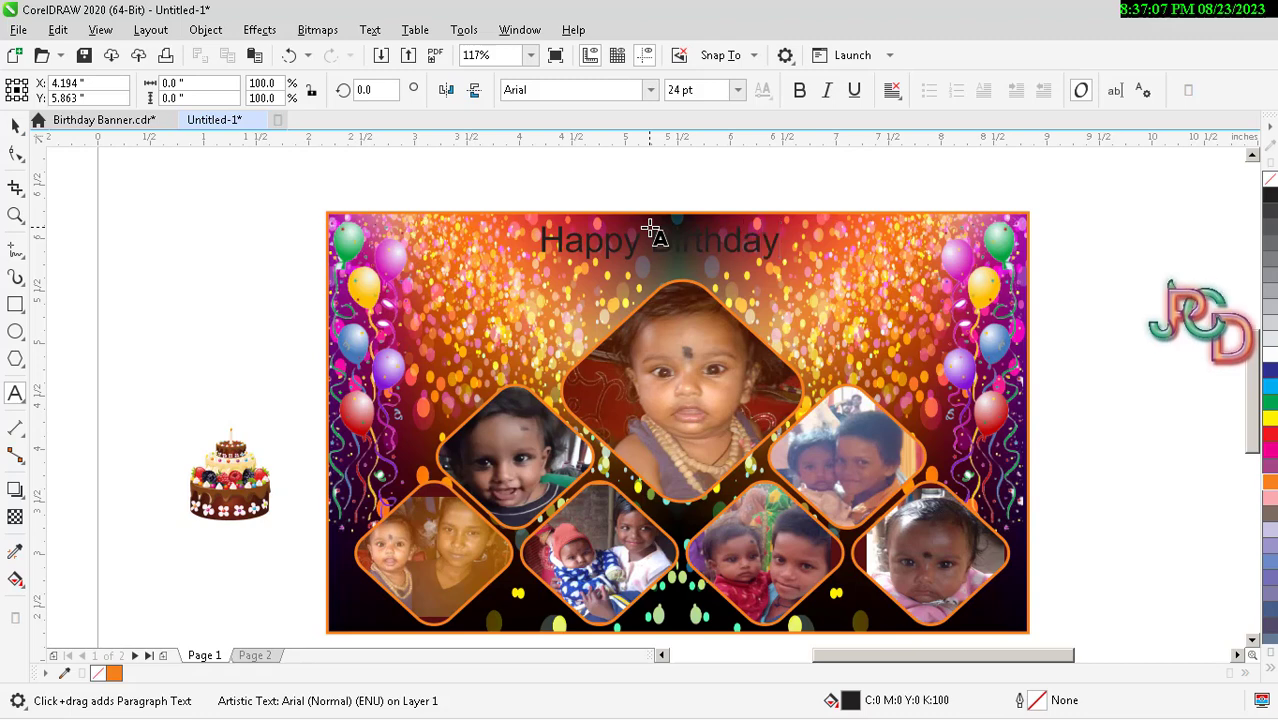
{"action": "key", "text": "ctrl+space"}
{"action": "left_click_drag", "start_coordinate": [785, 268], "coordinate": [845, 300]}
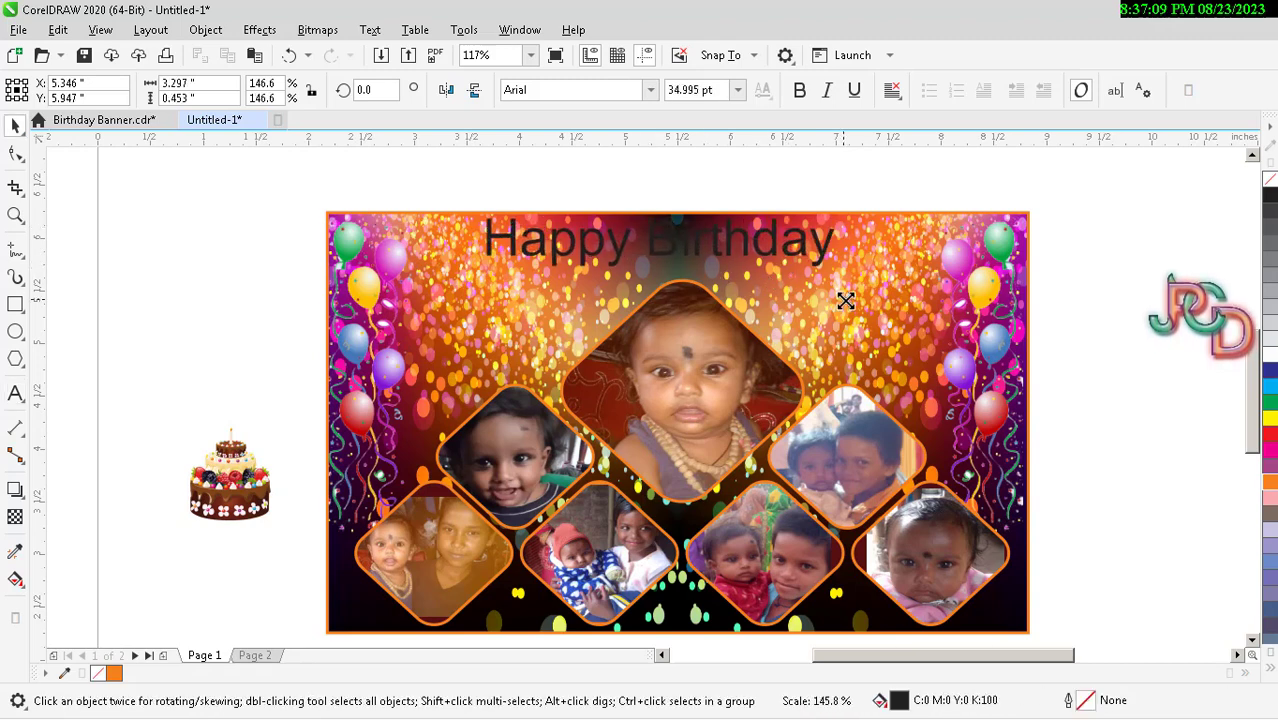
Set the heading to Cooper Black, about 40 pt, positioned across the banner top.
{"action": "left_click", "coordinate": [570, 90]}
{"action": "left_click", "coordinate": [651, 90]}
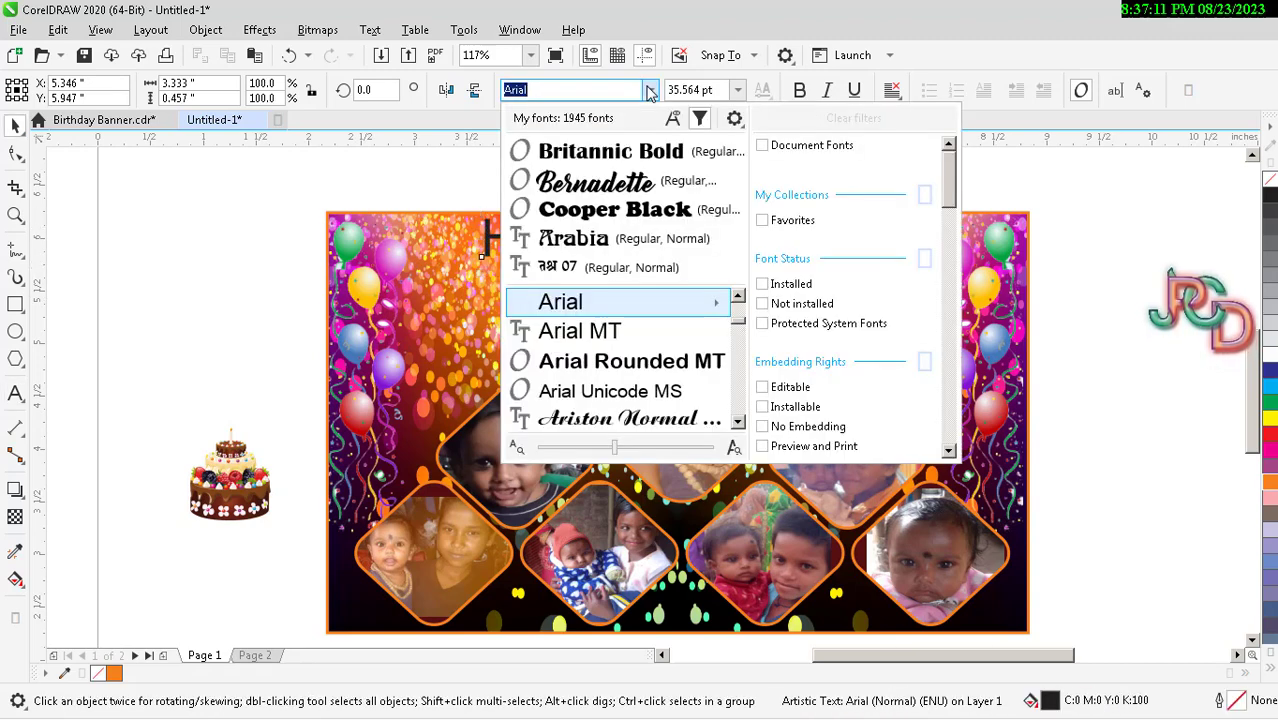
{"action": "left_click", "coordinate": [648, 219]}
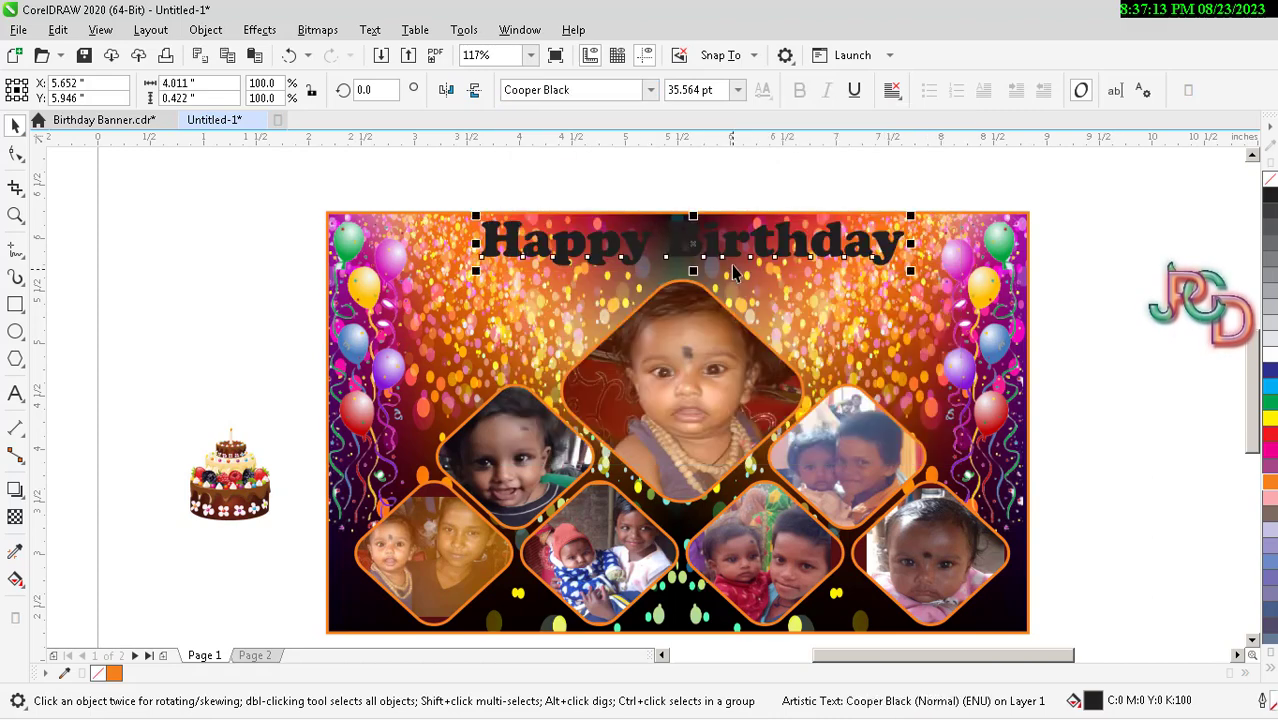
{"action": "left_click_drag", "start_coordinate": [733, 272], "coordinate": [748, 284]}
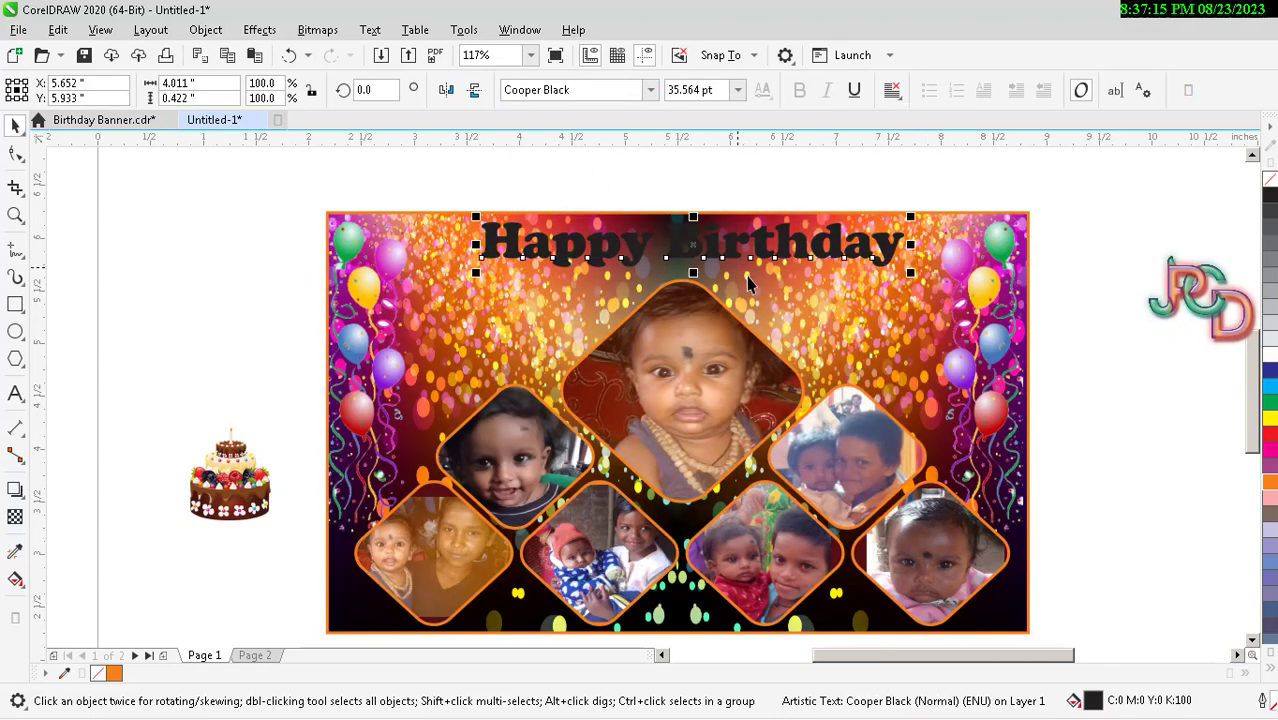
{"action": "left_click_drag", "start_coordinate": [909, 275], "coordinate": [965, 280]}
{"action": "scroll", "coordinate": [742, 272], "scroll_direction": "up", "scroll_amount": 2}
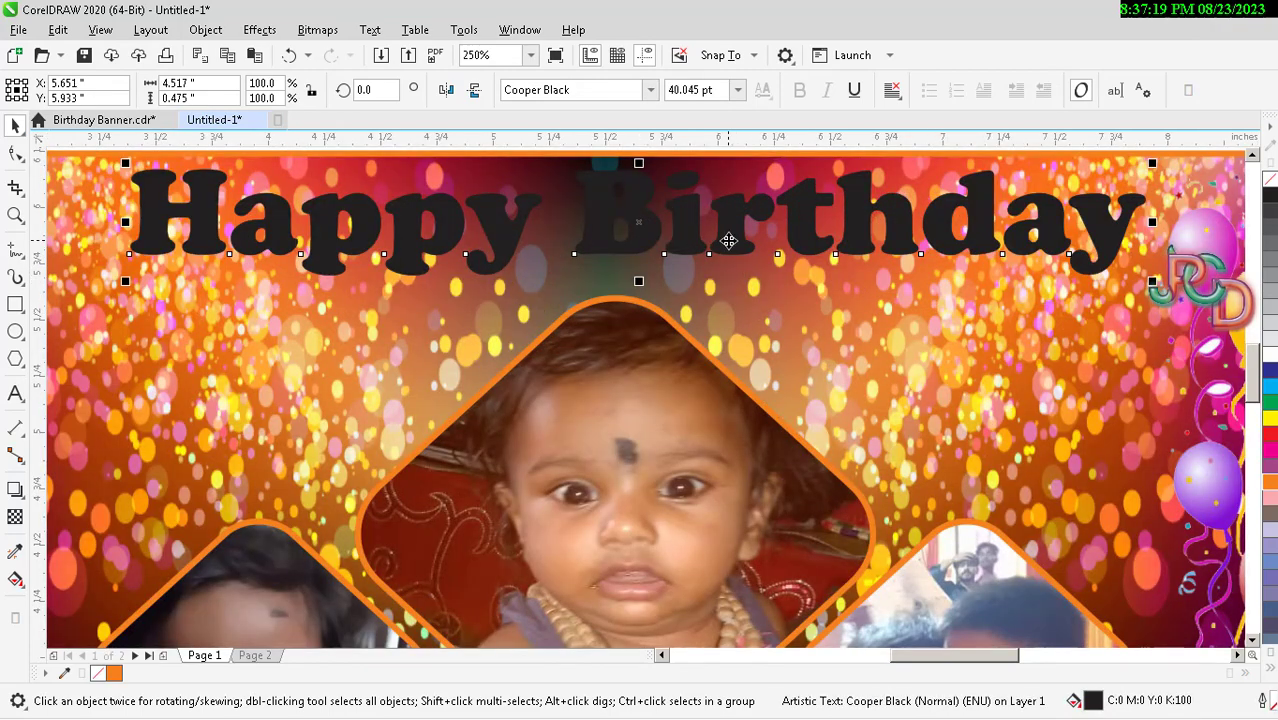
{"action": "left_click_drag", "start_coordinate": [729, 241], "coordinate": [730, 246]}
{"action": "scroll", "coordinate": [695, 328], "scroll_direction": "down", "scroll_amount": 2}
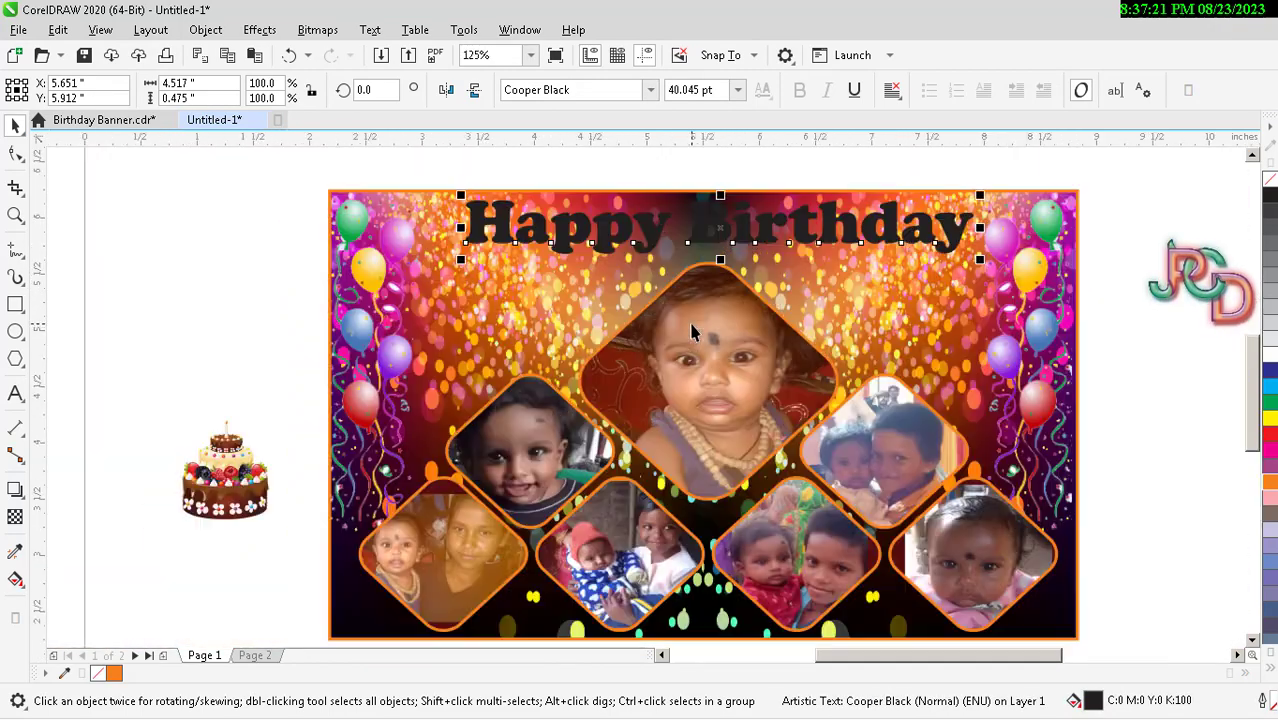
{"action": "scroll", "coordinate": [767, 289], "scroll_direction": "down", "scroll_amount": 2}
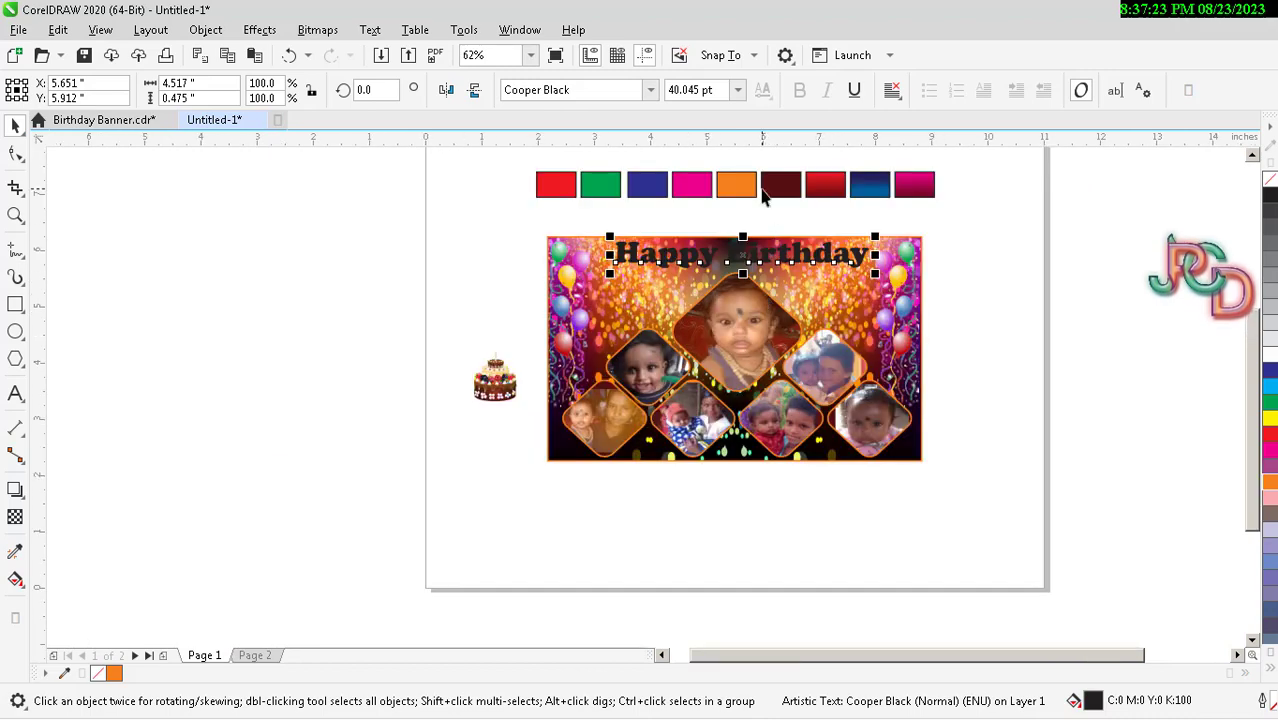
{"action": "scroll", "coordinate": [762, 195], "scroll_direction": "up", "scroll_amount": 2}
{"action": "scroll", "coordinate": [762, 320], "scroll_direction": "down", "scroll_amount": 2}
{"action": "scroll", "coordinate": [765, 273], "scroll_direction": "up", "scroll_amount": 1}
{"action": "scroll", "coordinate": [762, 270], "scroll_direction": "up", "scroll_amount": 1}
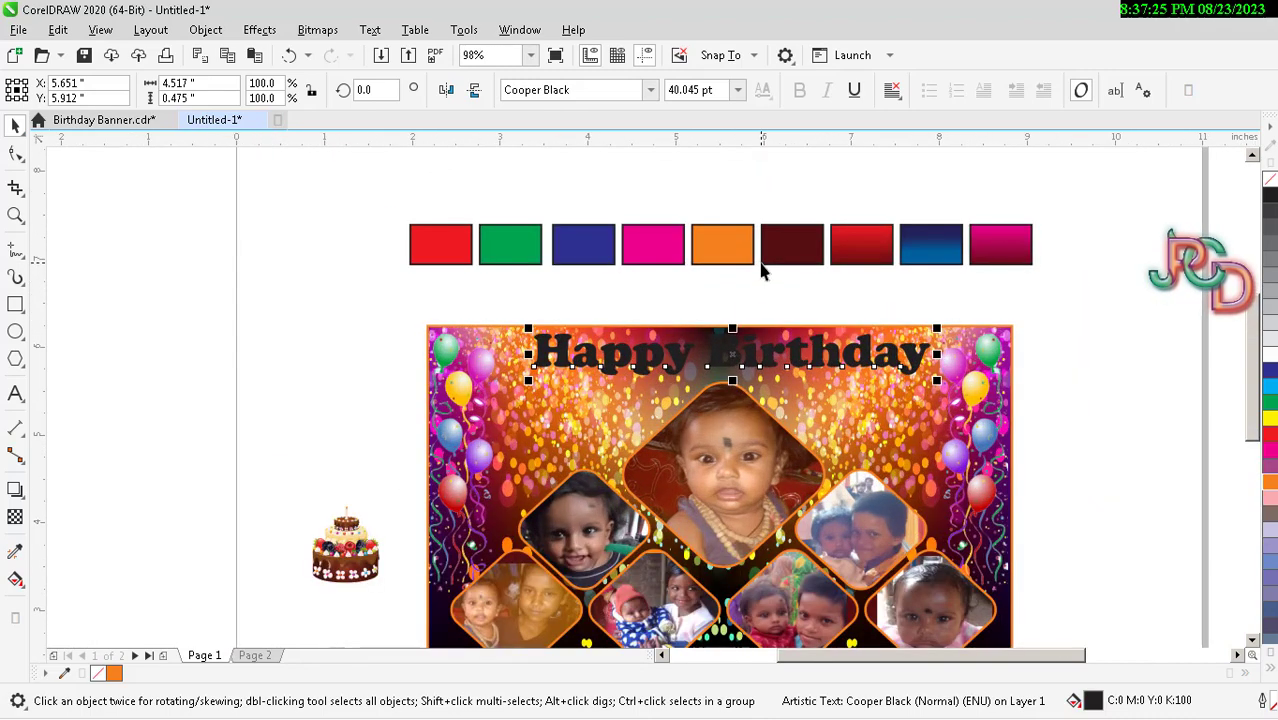
Copy the blue gradient swatch's fill onto the Happy Birthday heading.
{"action": "key", "text": "alt+e"}
{"action": "key", "text": "m"}
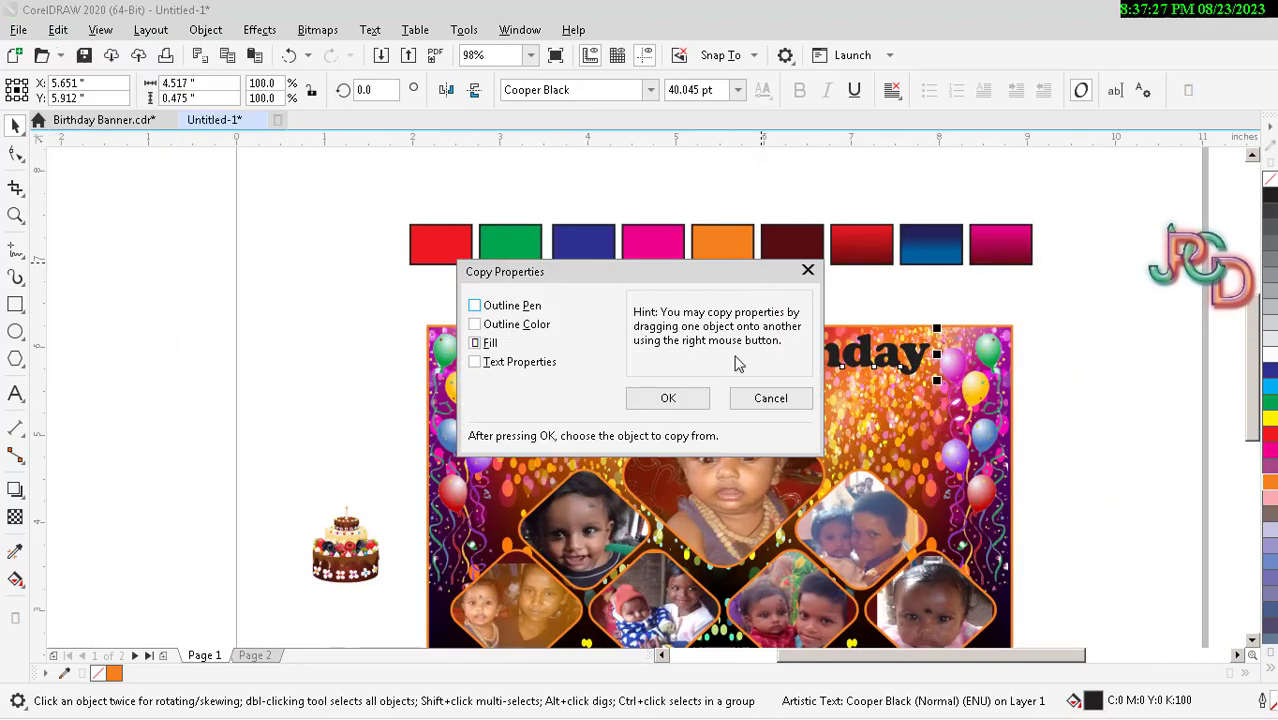
{"action": "left_click", "coordinate": [673, 399]}
{"action": "left_click", "coordinate": [930, 254]}
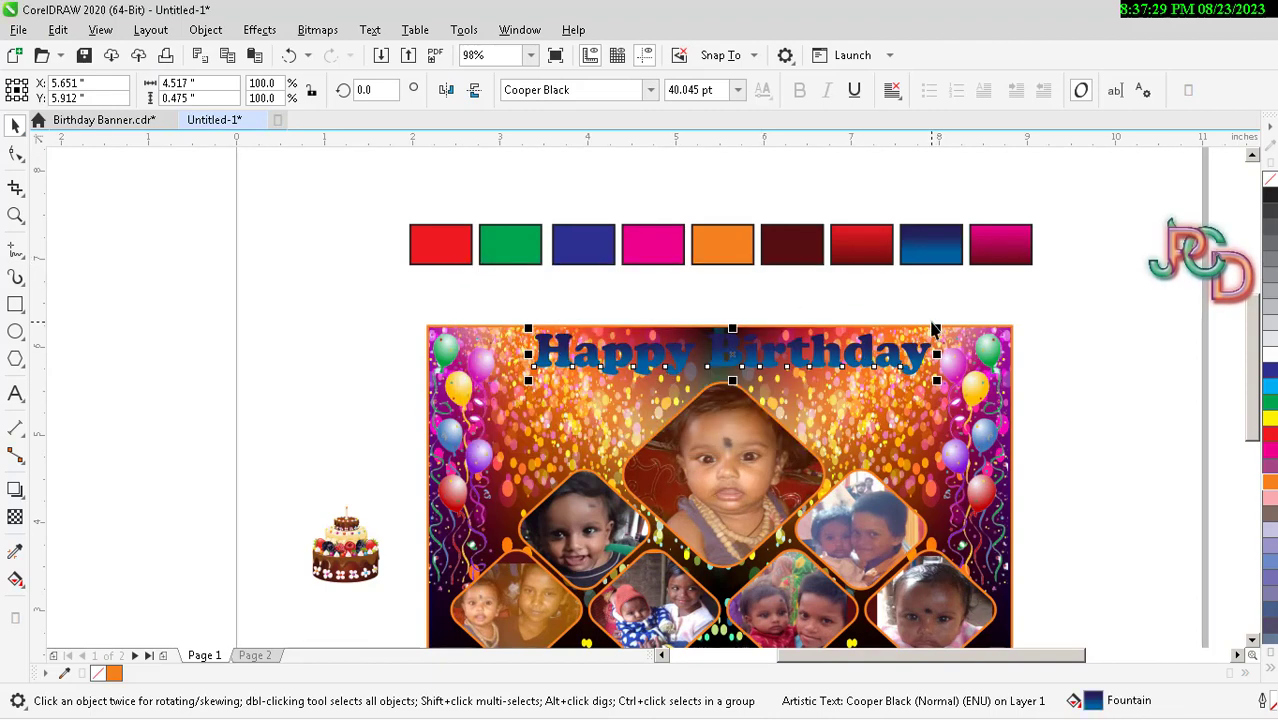
{"action": "key", "text": "Escape"}
{"action": "left_click", "coordinate": [800, 365]}
{"action": "scroll", "coordinate": [800, 365], "scroll_direction": "up", "scroll_amount": 2}
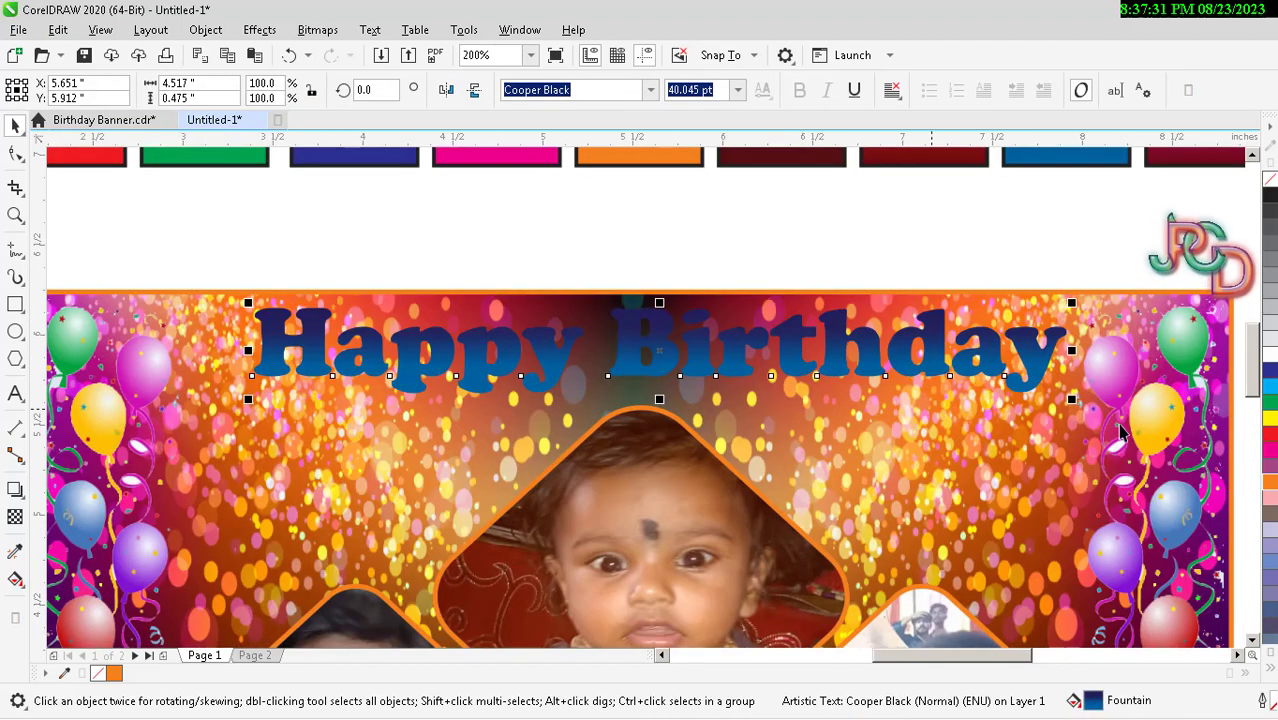
Give the heading a 2.0 pt white outline with rounded corners, placed outside.
{"action": "left_click", "coordinate": [1268, 362], "text": "ctrl"}
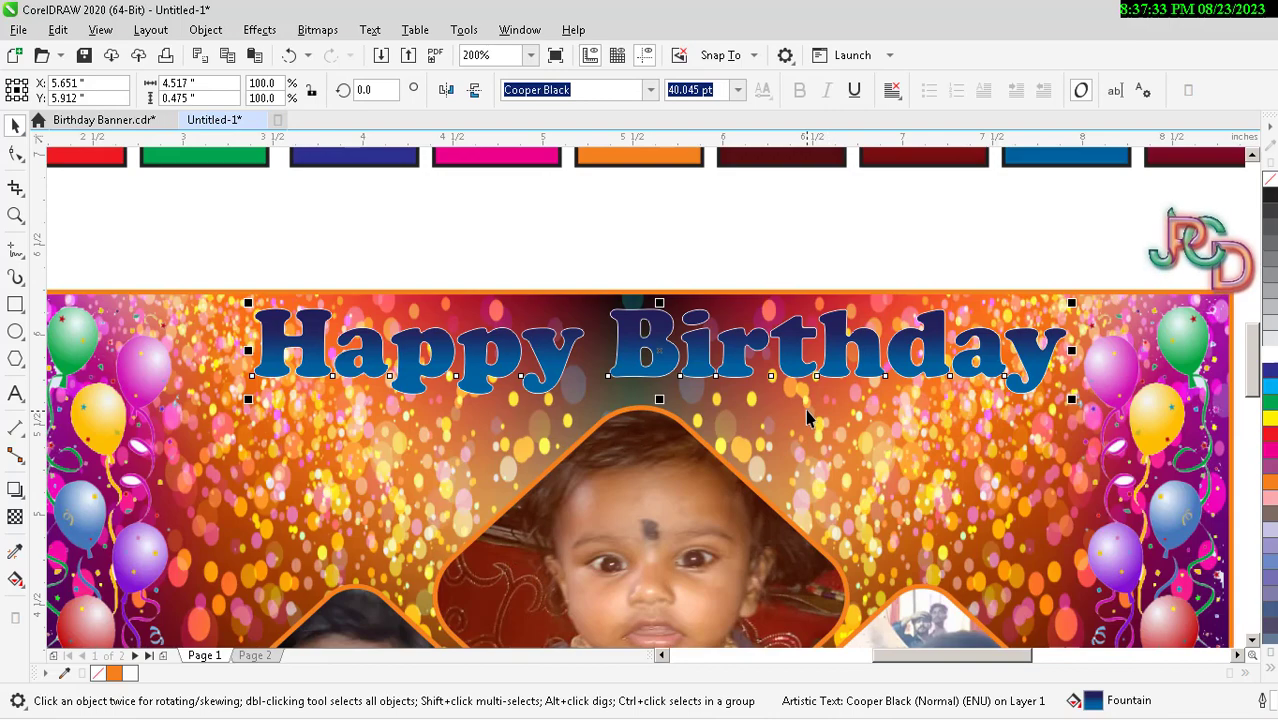
{"action": "key", "text": "F12"}
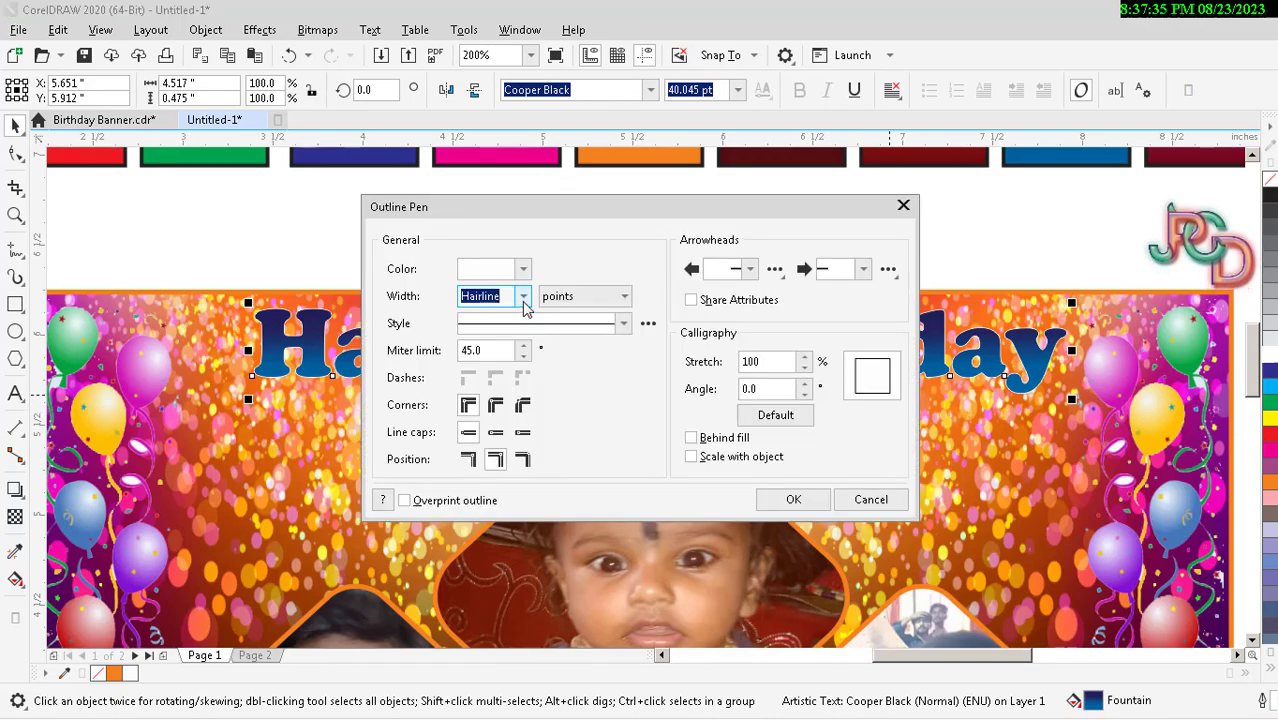
{"action": "left_click", "coordinate": [523, 296]}
{"action": "left_click", "coordinate": [480, 403]}
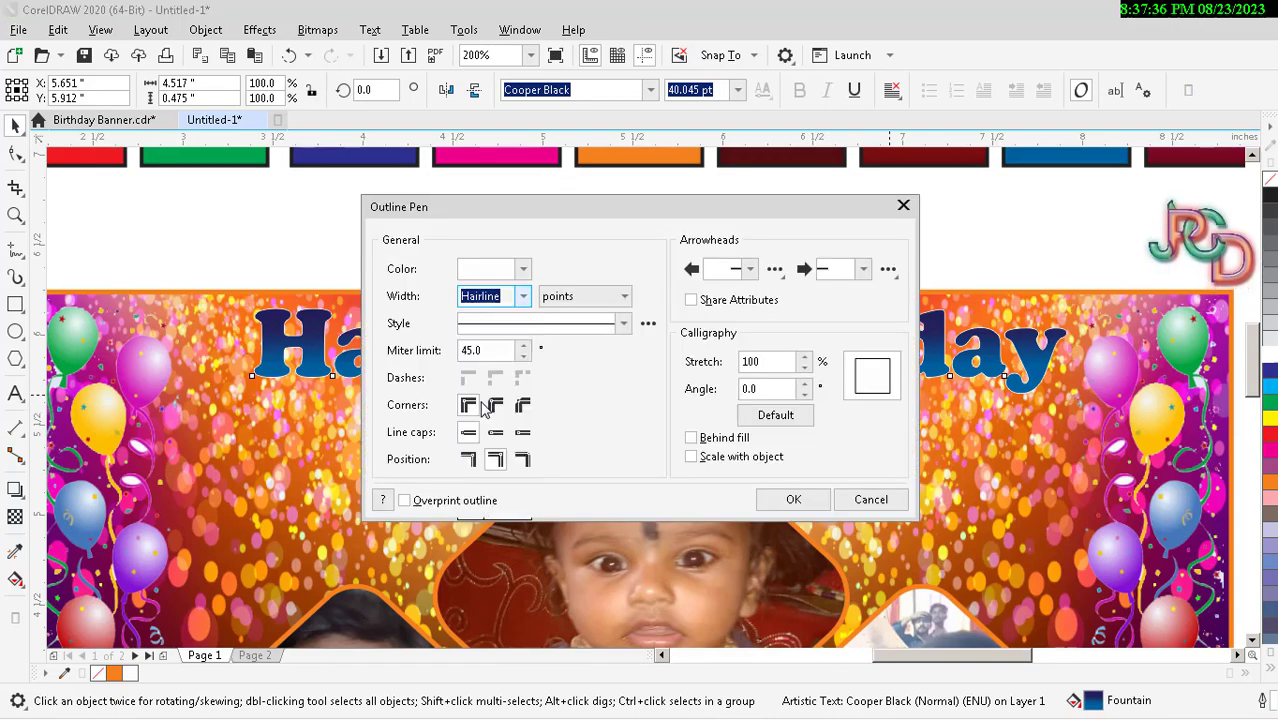
{"action": "left_click", "coordinate": [772, 510]}
{"action": "key", "text": "F12"}
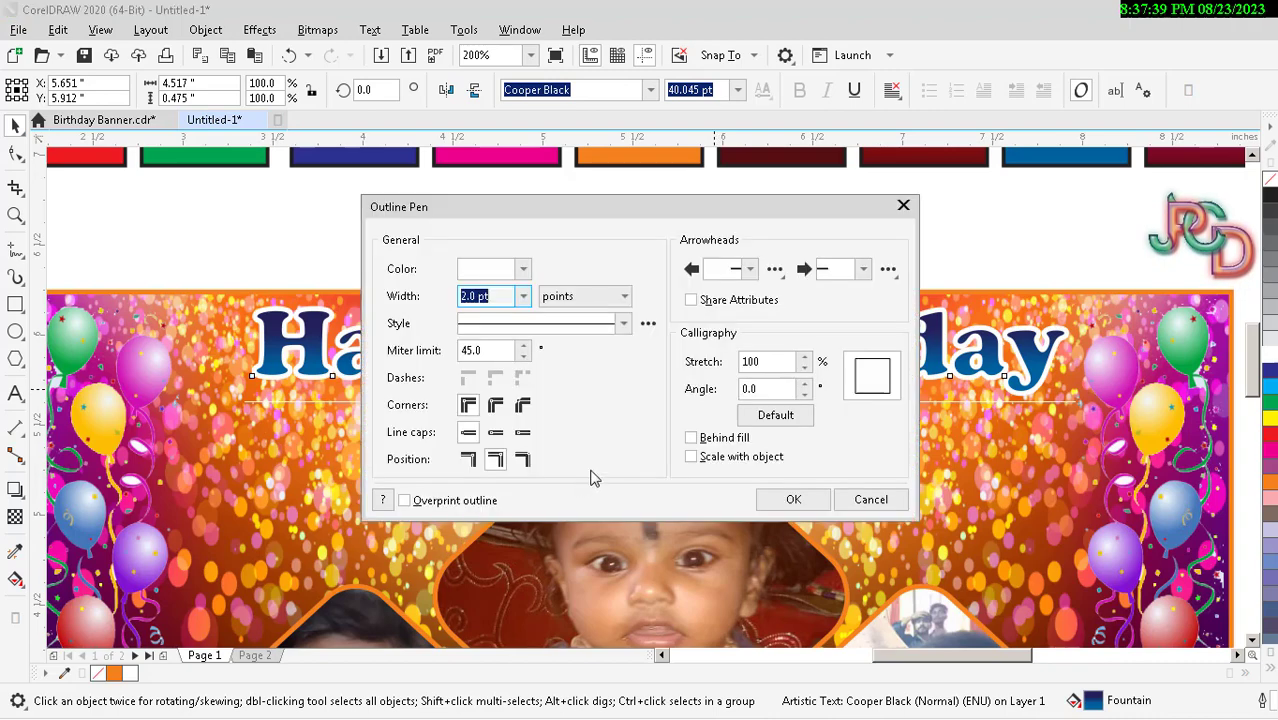
{"action": "left_click", "coordinate": [495, 404]}
{"action": "left_click", "coordinate": [468, 459]}
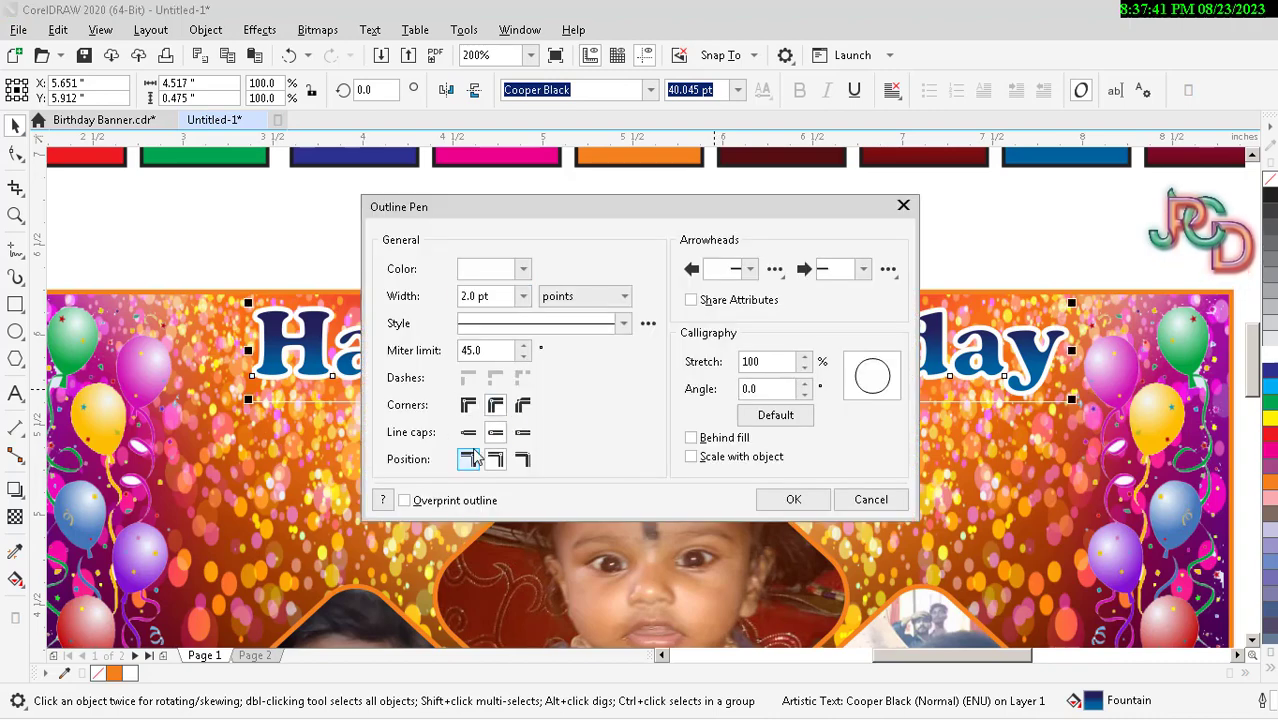
{"action": "left_click", "coordinate": [792, 499]}
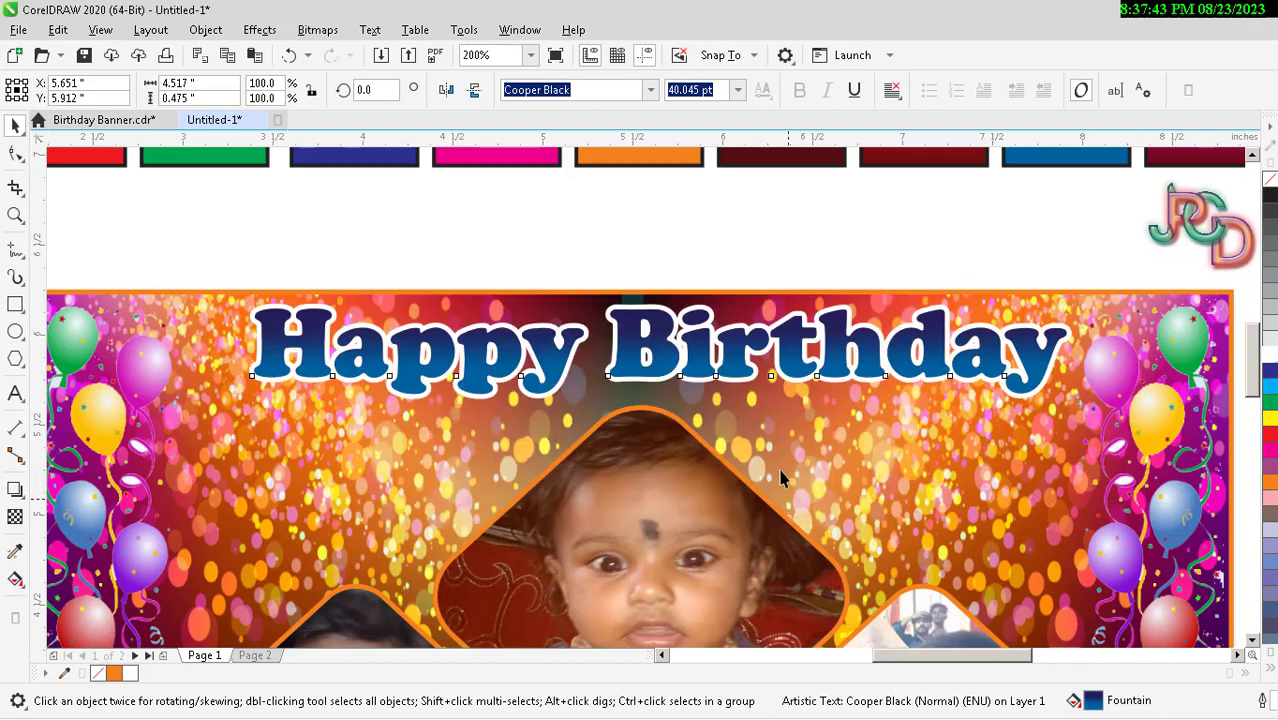
{"action": "scroll", "coordinate": [739, 419], "scroll_direction": "down", "scroll_amount": 2}
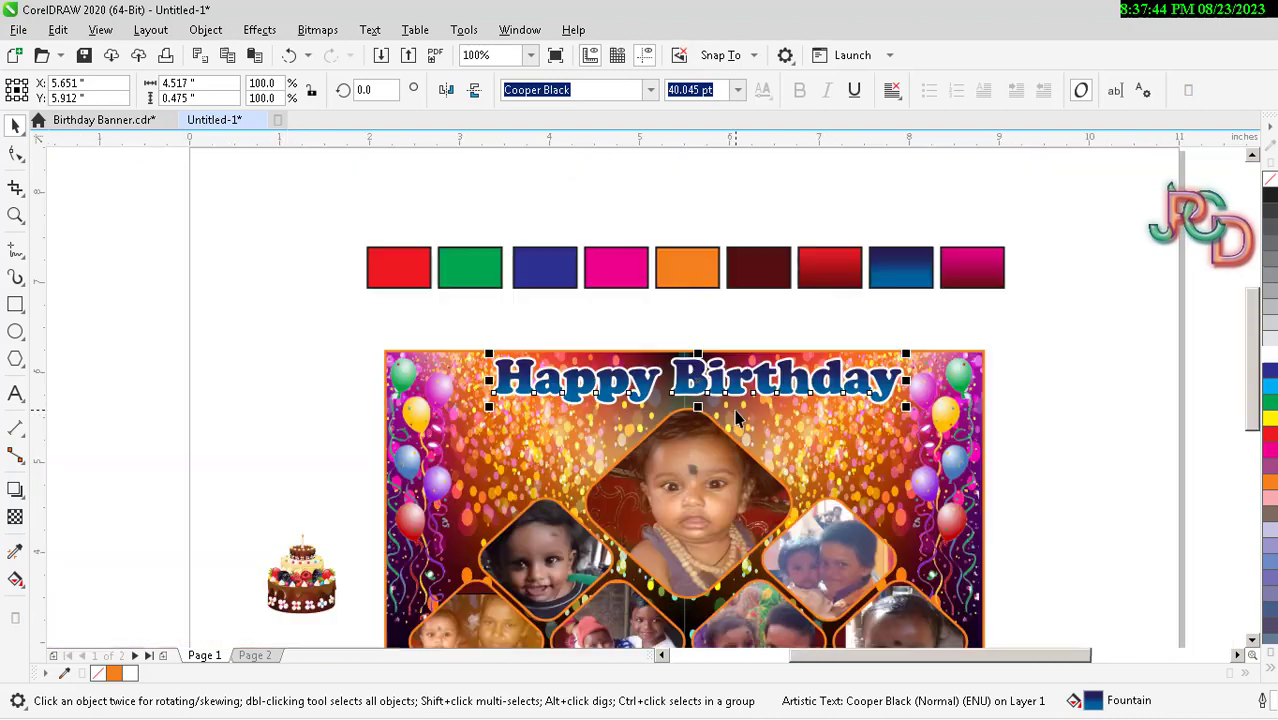
{"action": "left_click", "coordinate": [1062, 447]}
{"action": "scroll", "coordinate": [980, 440], "scroll_direction": "down", "scroll_amount": 2}
Type the child's name above the photos and move it up and left.
{"action": "scroll", "coordinate": [753, 424], "scroll_direction": "up", "scroll_amount": 2}
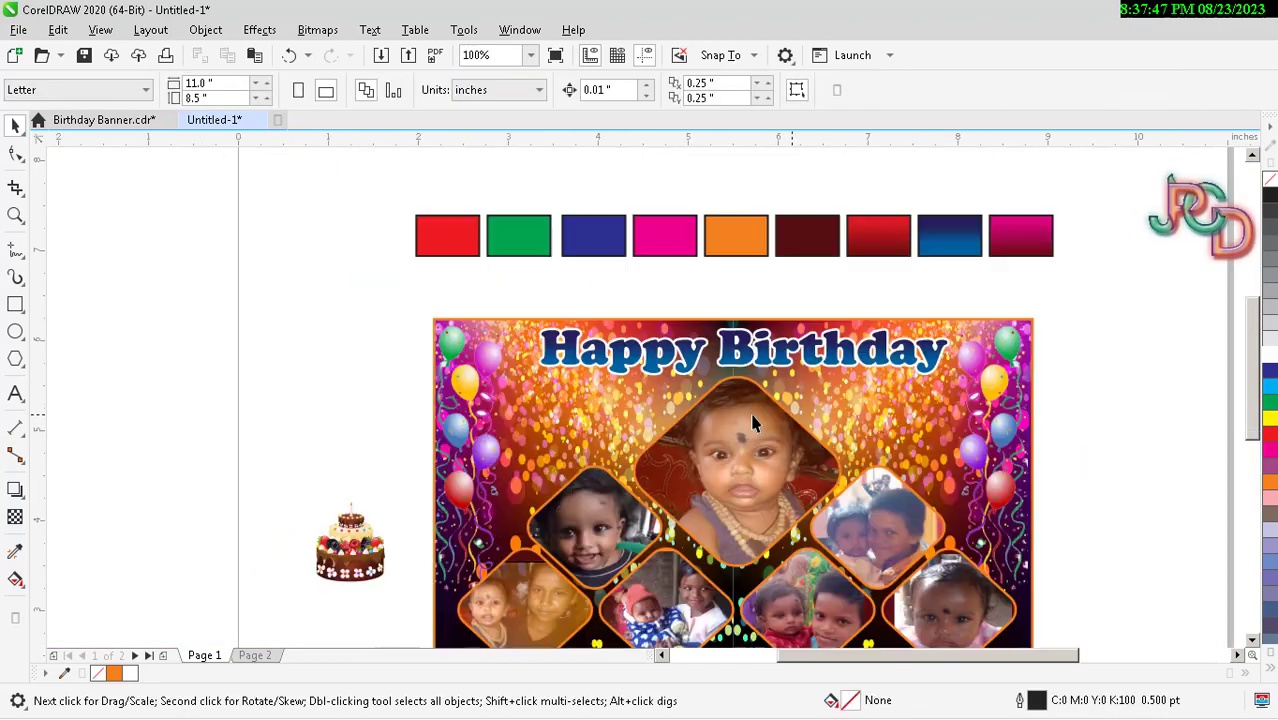
{"action": "scroll", "coordinate": [697, 383], "scroll_direction": "down", "scroll_amount": 2}
{"action": "scroll", "coordinate": [663, 420], "scroll_direction": "up", "scroll_amount": 2}
{"action": "scroll", "coordinate": [670, 398], "scroll_direction": "down", "scroll_amount": 2}
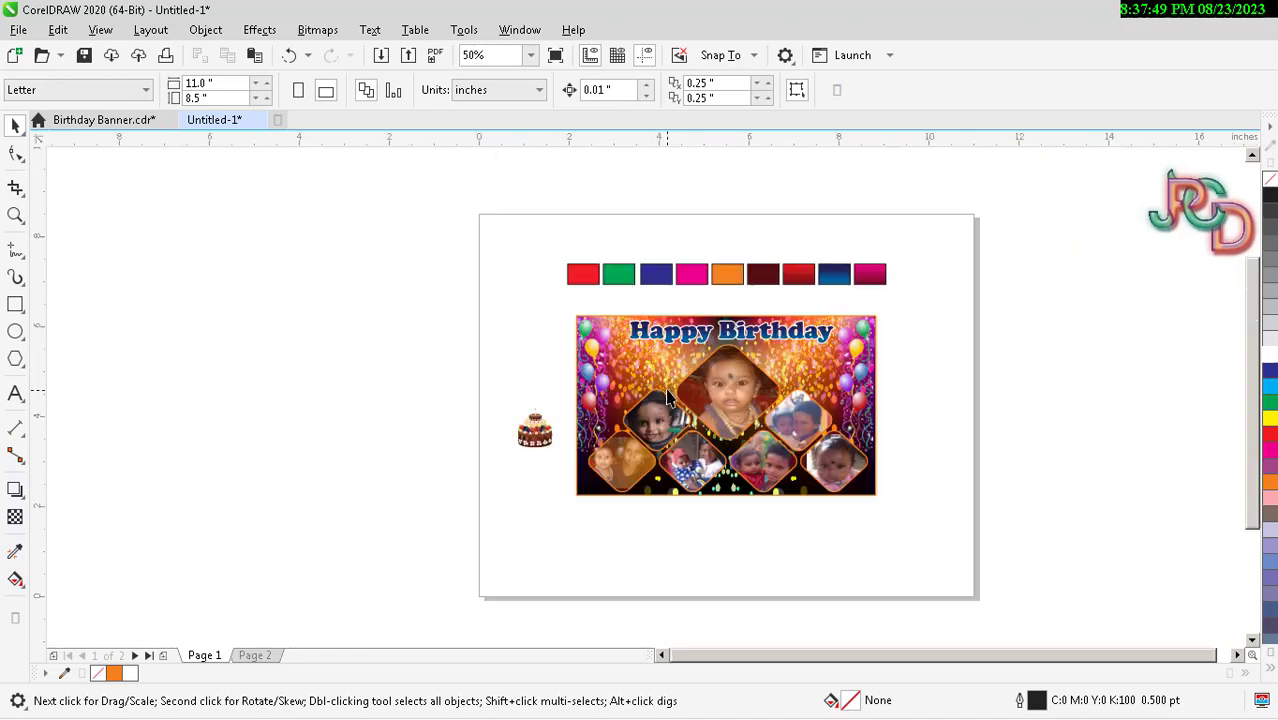
{"action": "scroll", "coordinate": [668, 396], "scroll_direction": "up", "scroll_amount": 2}
{"action": "scroll", "coordinate": [660, 400], "scroll_direction": "up", "scroll_amount": 2}
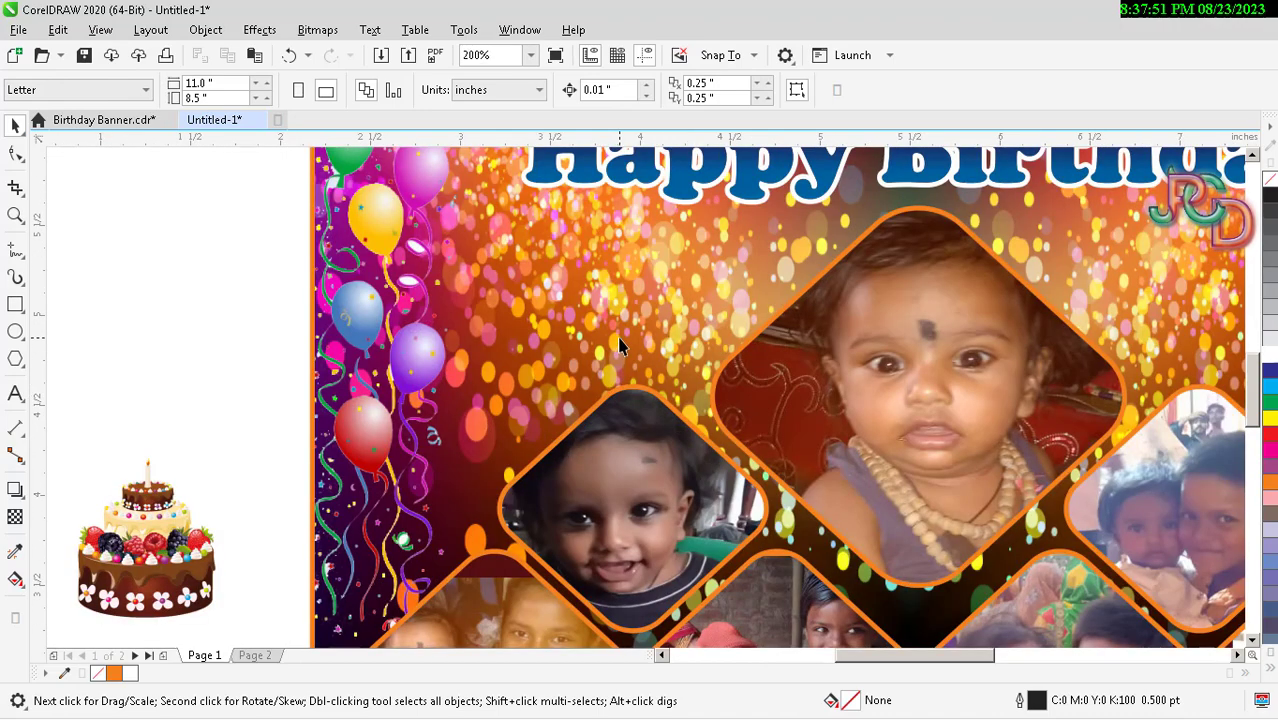
{"action": "key", "text": "F8"}
{"action": "left_click", "coordinate": [552, 304]}
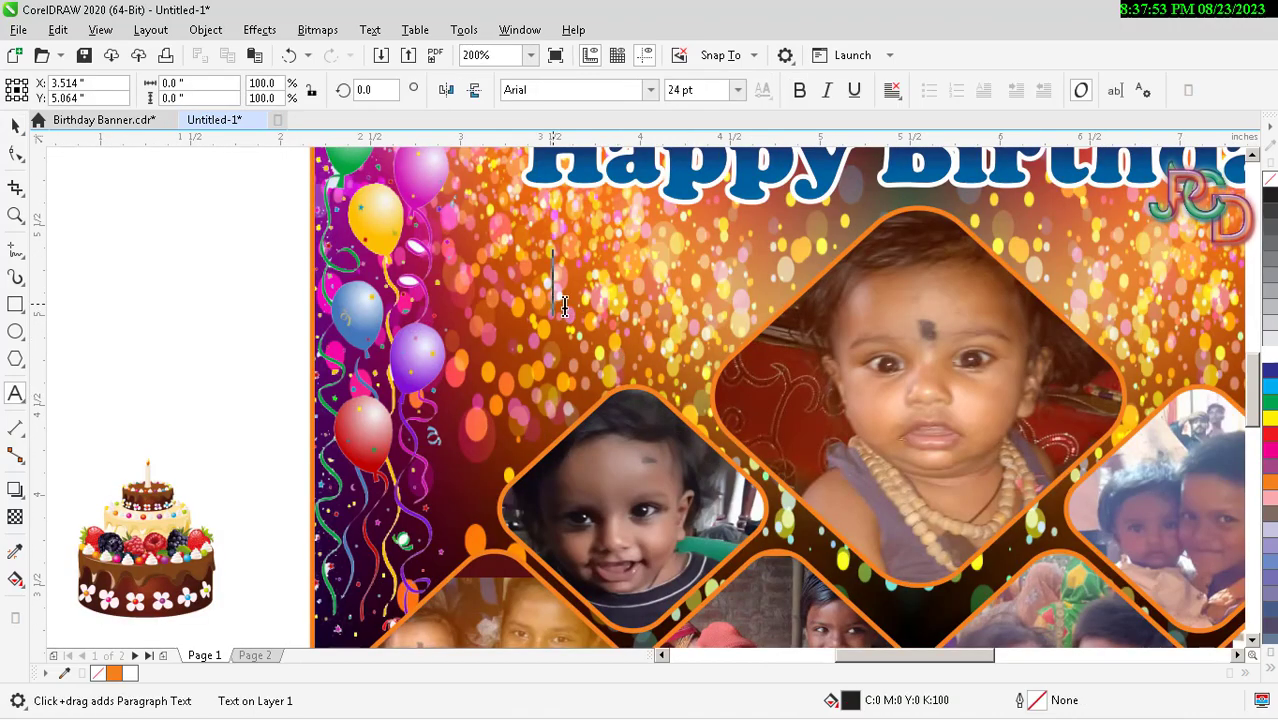
{"action": "type", "text": "A"}
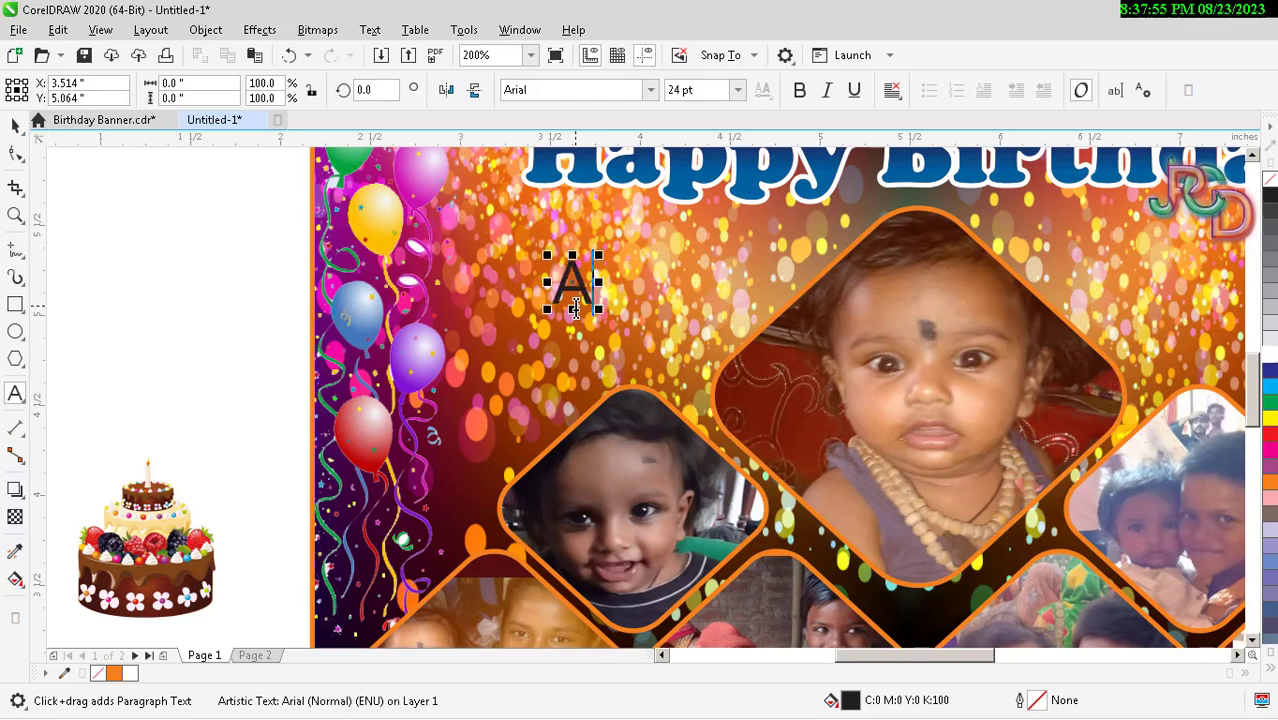
{"action": "type", "text": "kshat"}
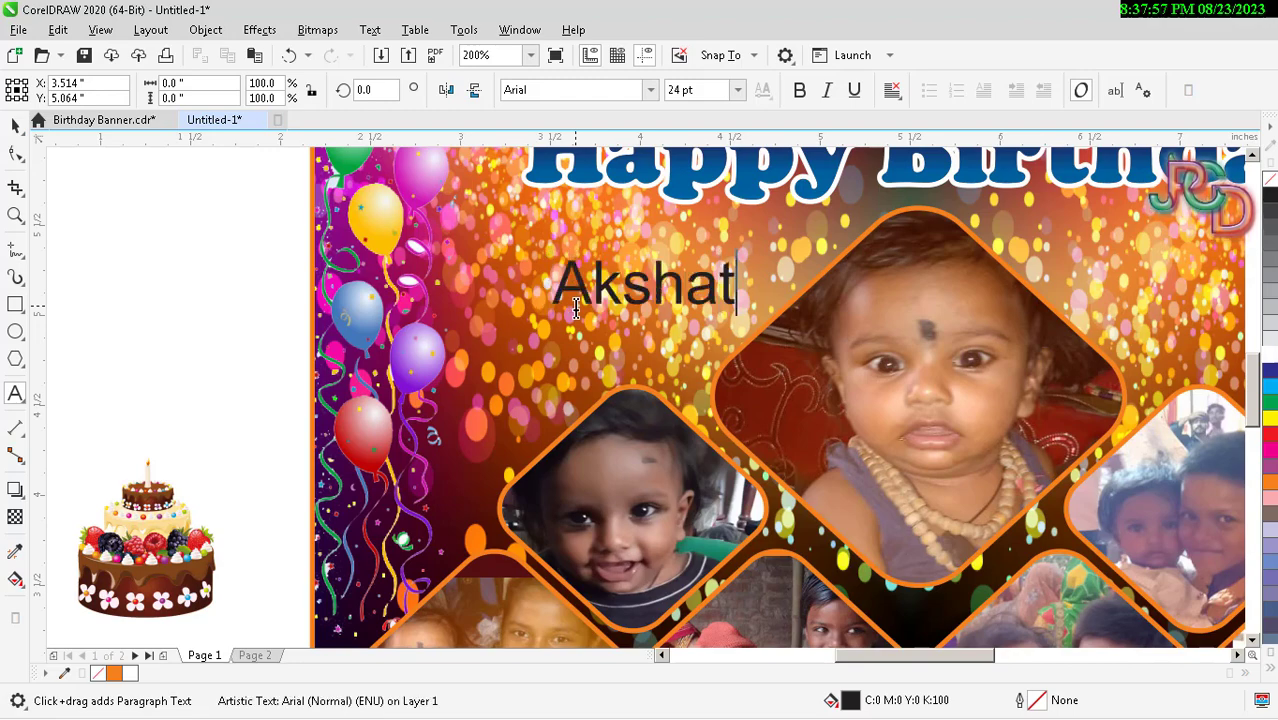
{"action": "key", "text": "ctrl+space"}
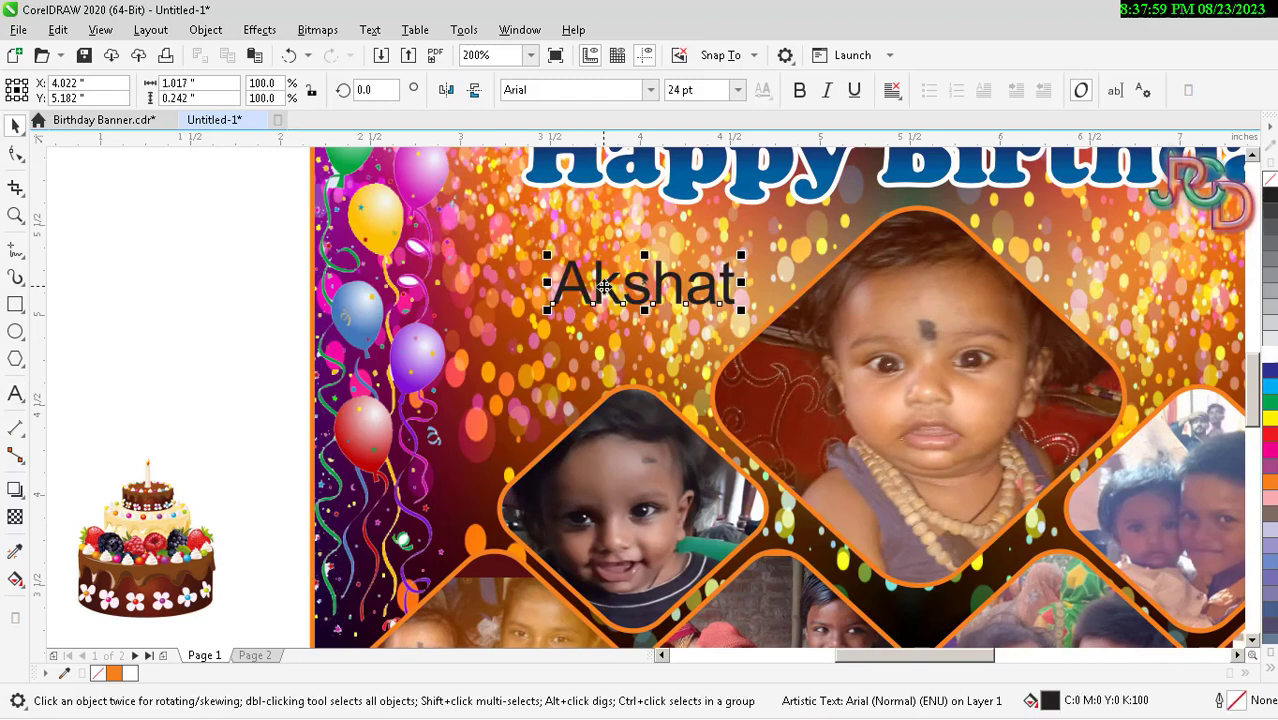
{"action": "left_click_drag", "start_coordinate": [605, 293], "coordinate": [572, 283]}
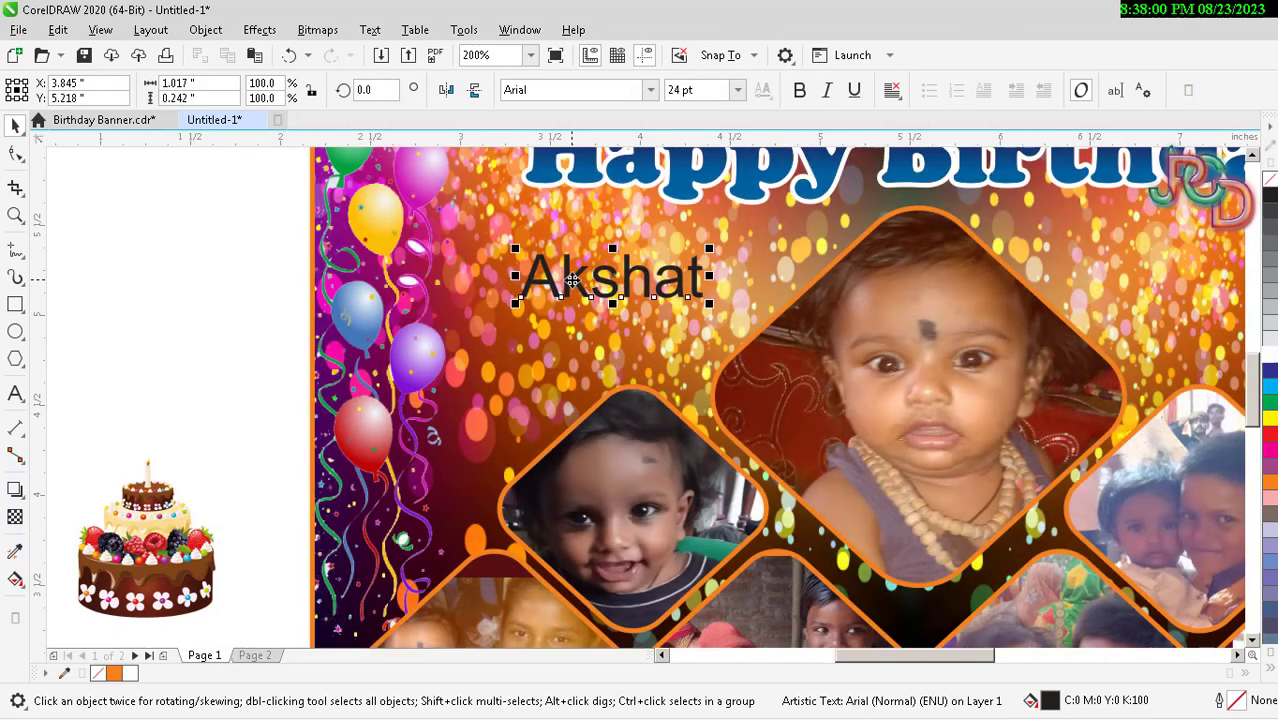
Set the name to Times Bold and enlarge it to about 32 pt.
{"action": "left_click", "coordinate": [650, 89]}
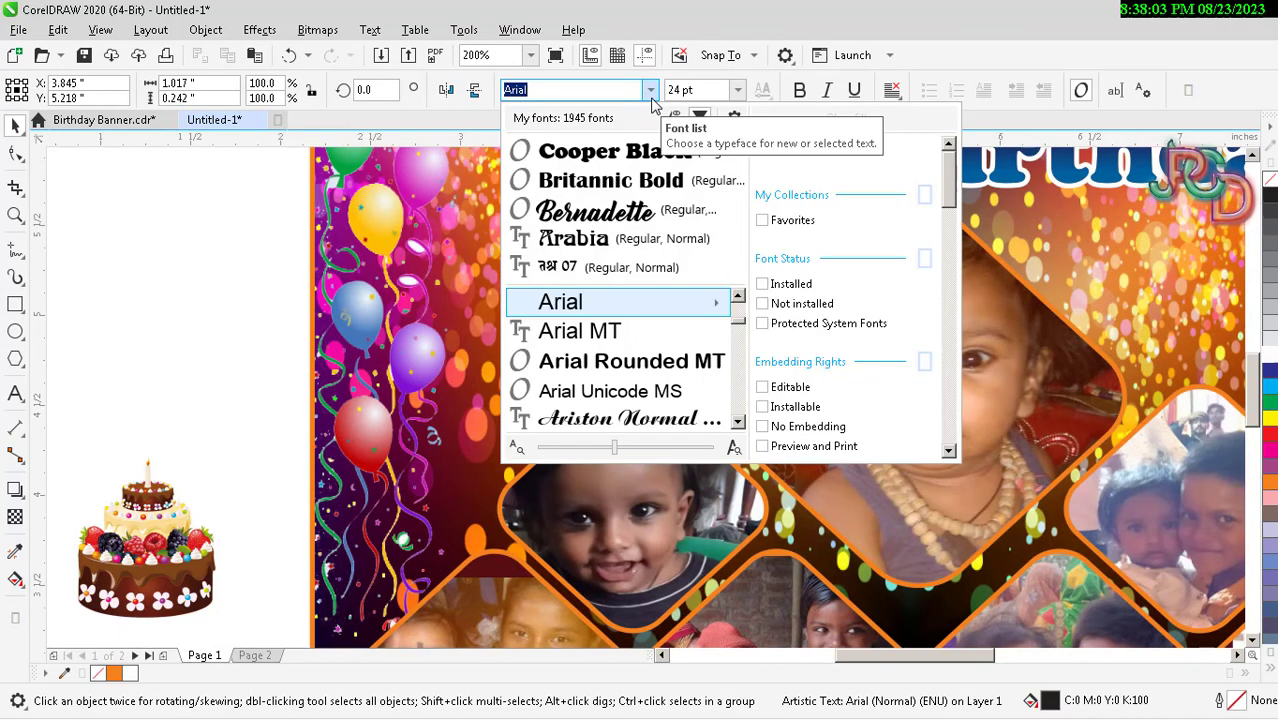
{"action": "type", "text": "times"}
{"action": "key", "text": "Return"}
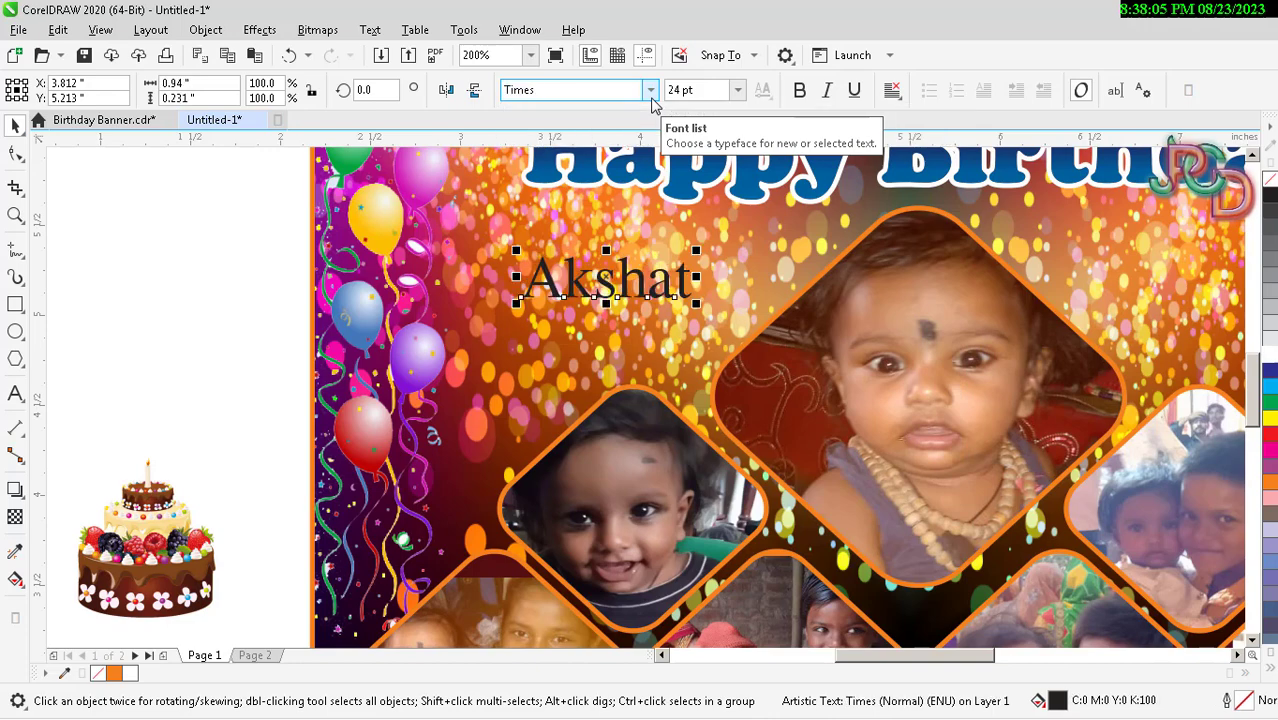
{"action": "left_click", "coordinate": [800, 91]}
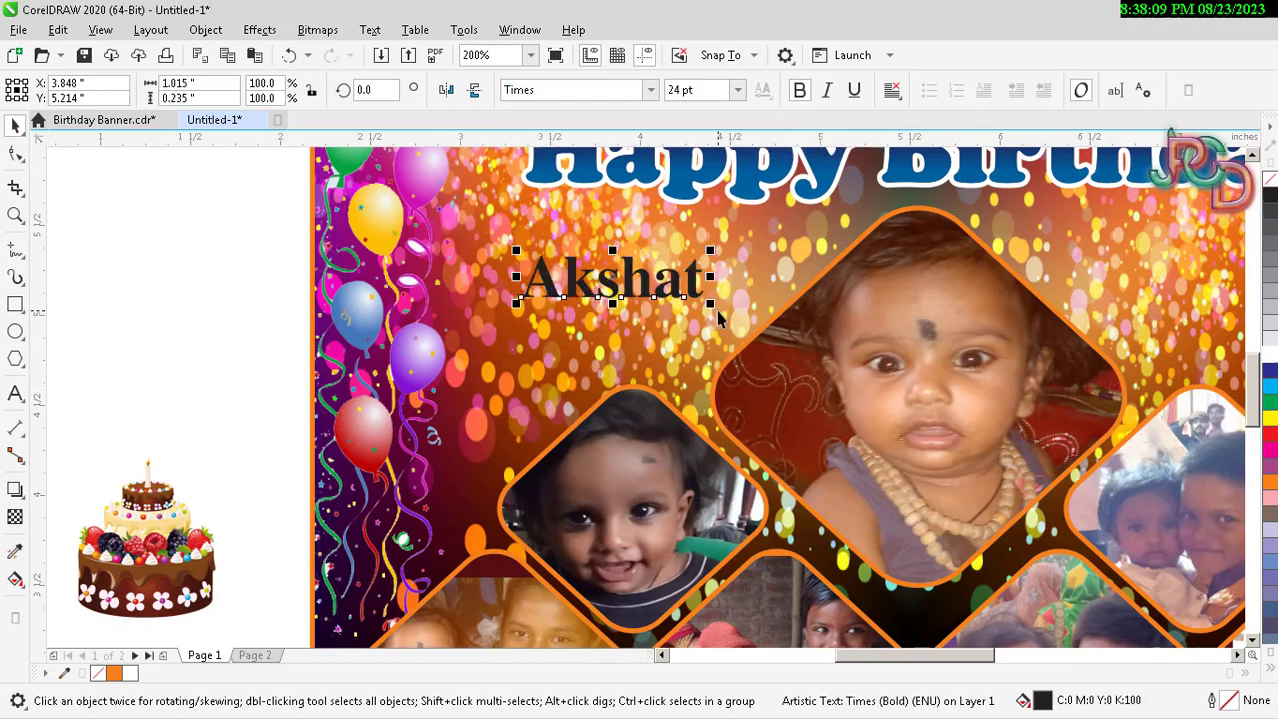
{"action": "mouse_move", "coordinate": [709, 304]}
{"action": "left_mouse_down"}
{"action": "mouse_move", "coordinate": [743, 317]}
{"action": "mouse_move", "coordinate": [717, 270]}
{"action": "left_mouse_up"}
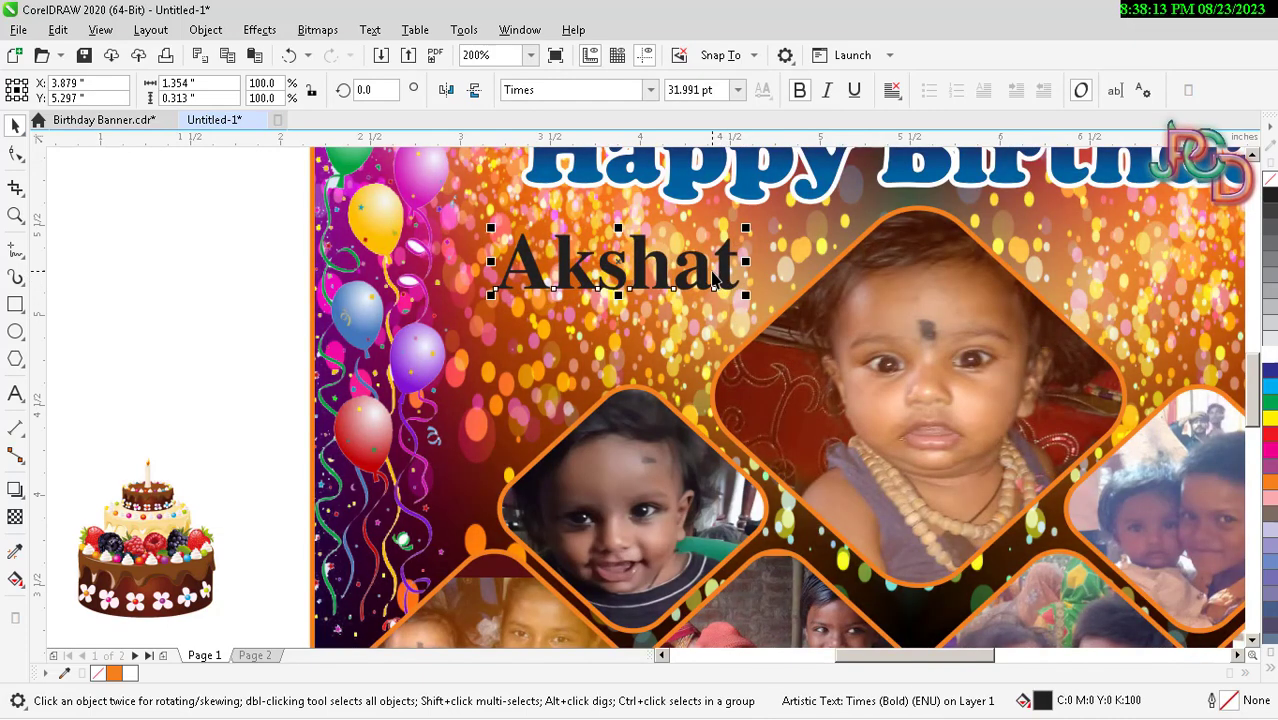
Give Akshat a 1.0 pt outline with round corners and caps, drawn behind the fill.
{"action": "scroll", "coordinate": [650, 370], "scroll_direction": "down", "scroll_amount": 3}
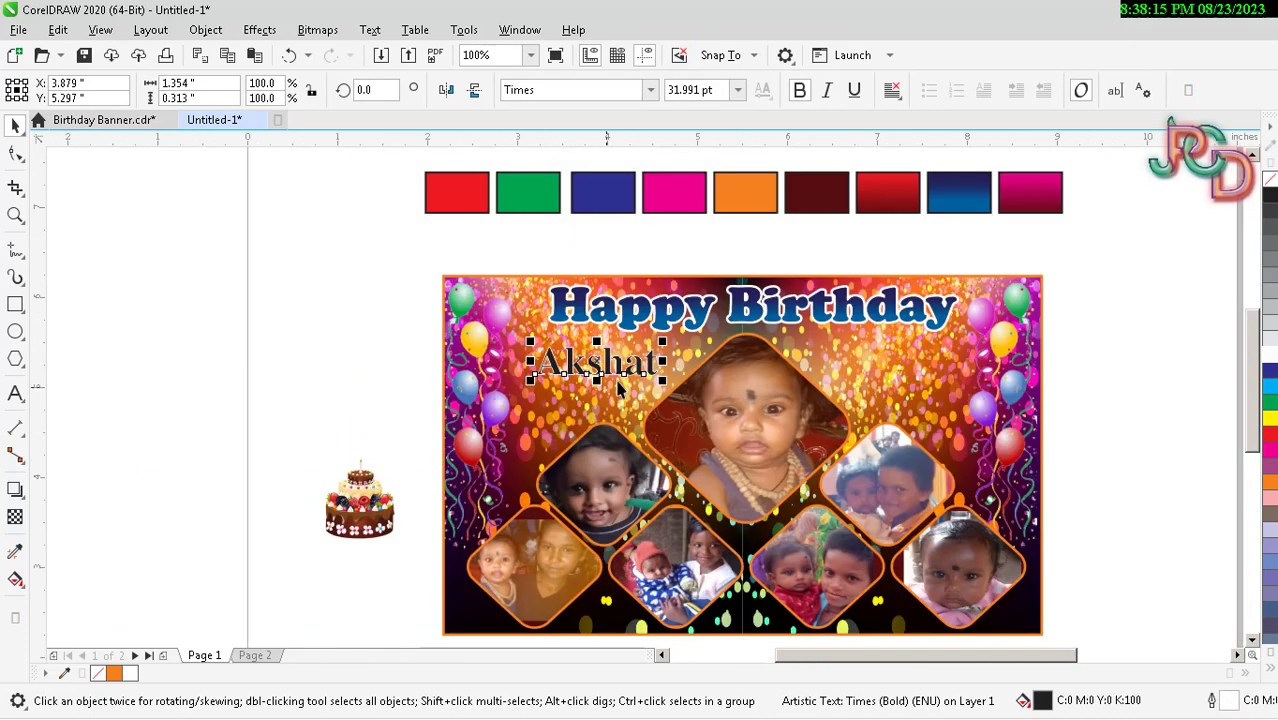
{"action": "scroll", "coordinate": [650, 370], "scroll_direction": "up", "scroll_amount": 3}
{"action": "key", "text": "F12"}
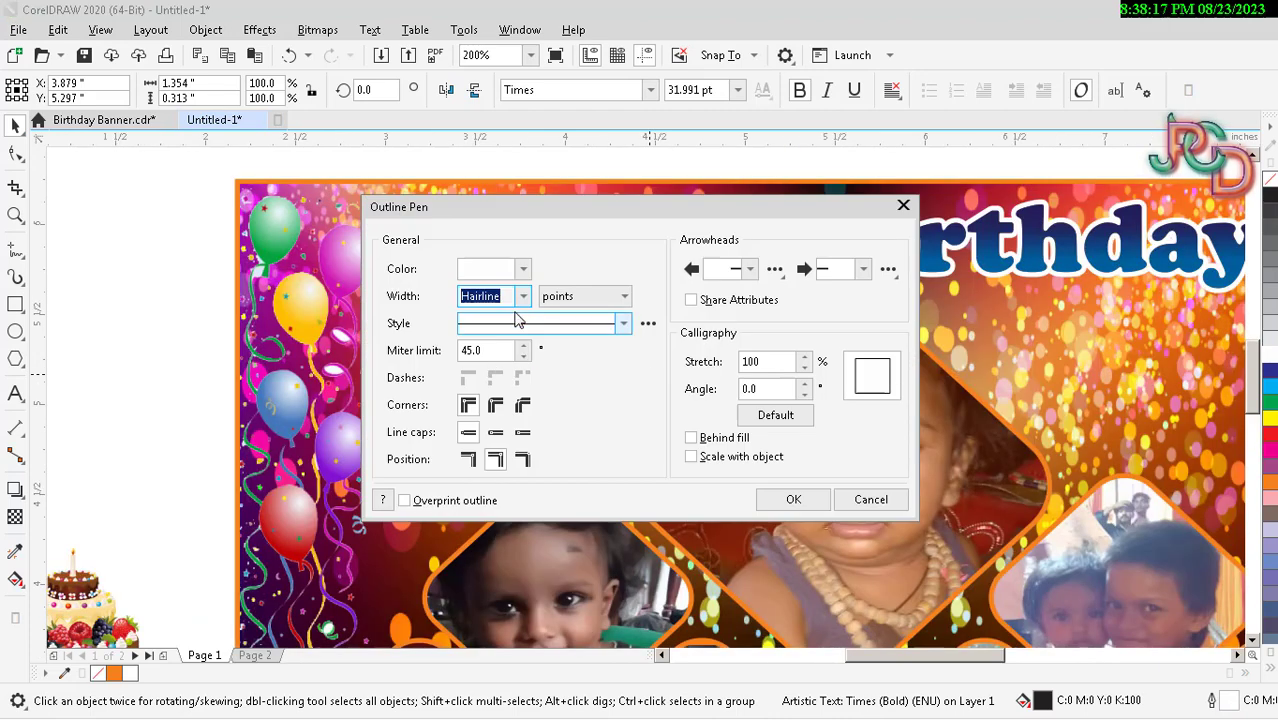
{"action": "left_click", "coordinate": [522, 304]}
{"action": "left_click", "coordinate": [506, 383]}
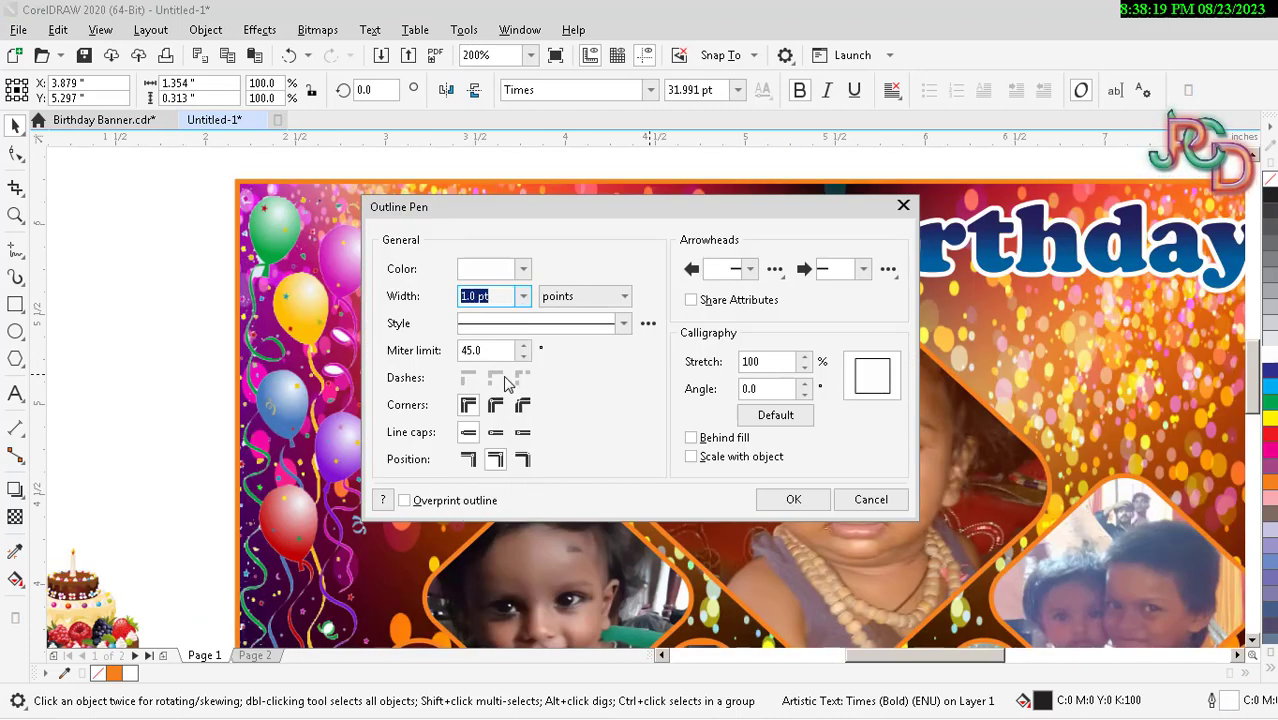
{"action": "left_click", "coordinate": [497, 405]}
{"action": "left_click", "coordinate": [495, 432]}
{"action": "left_click", "coordinate": [495, 459]}
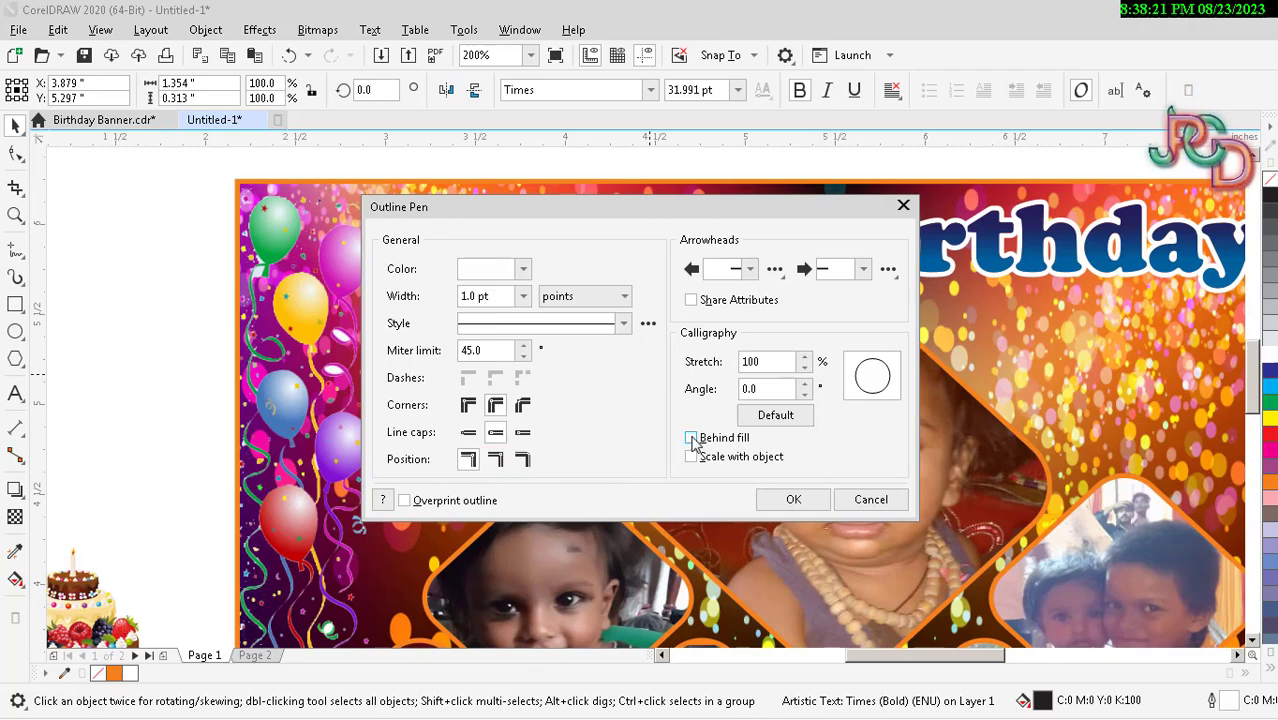
{"action": "left_click", "coordinate": [782, 500]}
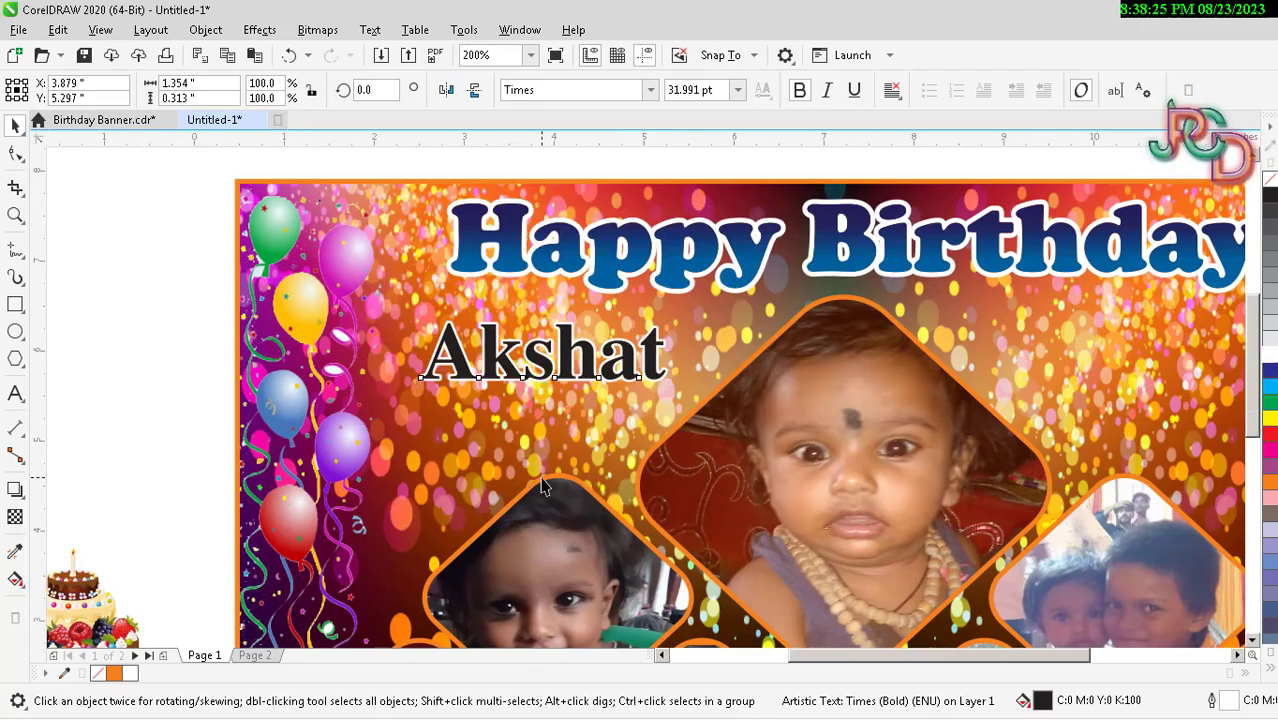
Fill Akshat with magenta and recheck its outline settings without changes.
{"action": "scroll", "coordinate": [578, 472], "scroll_direction": "down", "scroll_amount": 2}
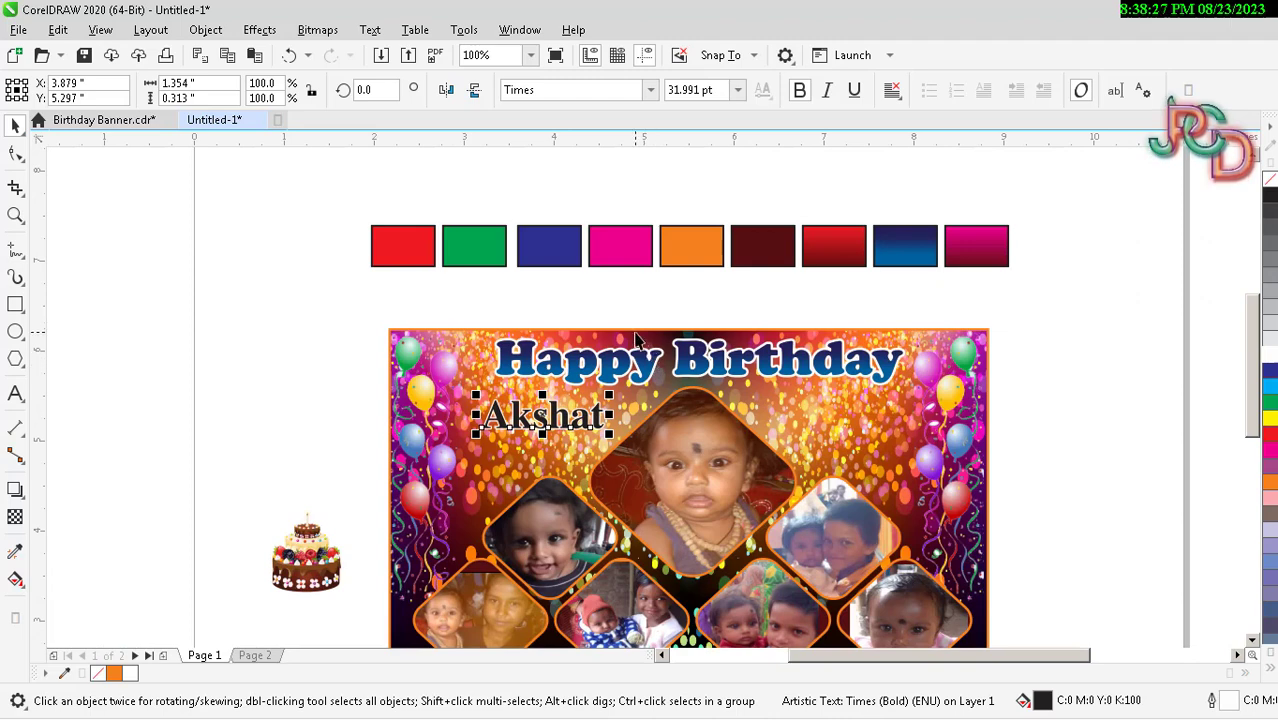
{"action": "scroll", "coordinate": [636, 340], "scroll_direction": "up", "scroll_amount": 2}
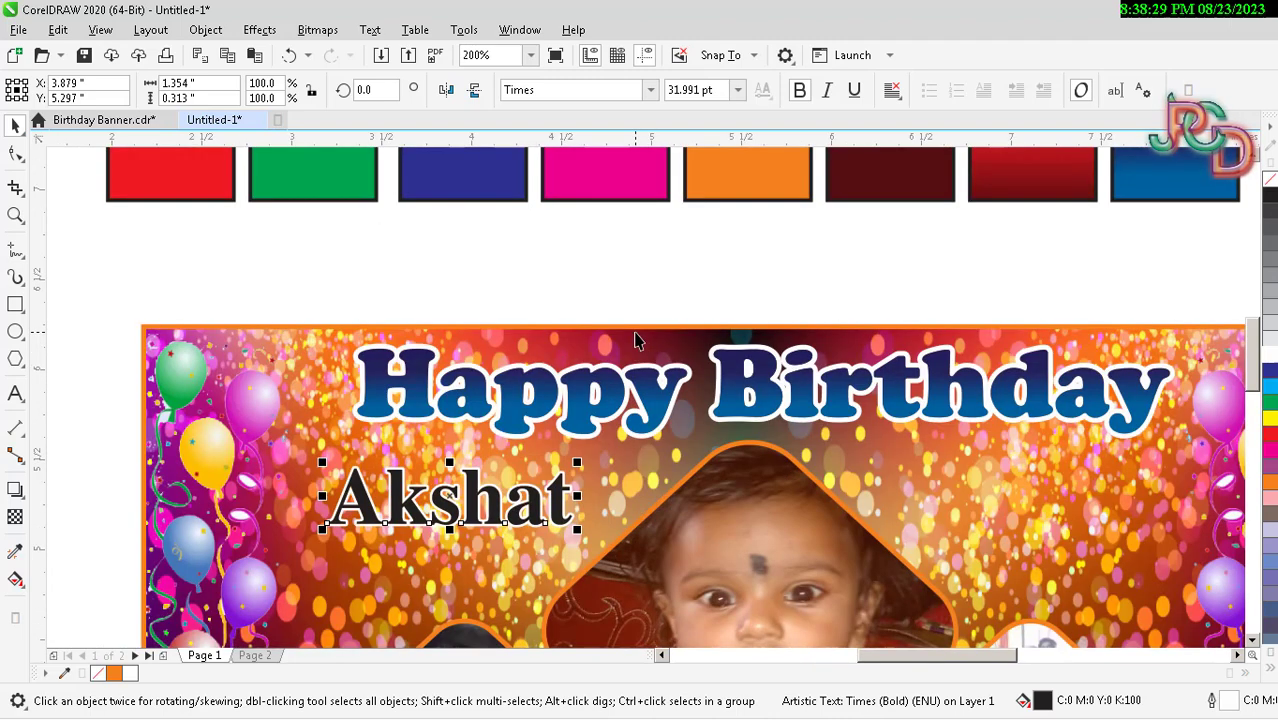
{"action": "left_click", "coordinate": [1270, 456]}
{"action": "scroll", "coordinate": [489, 524], "scroll_direction": "up", "scroll_amount": 2}
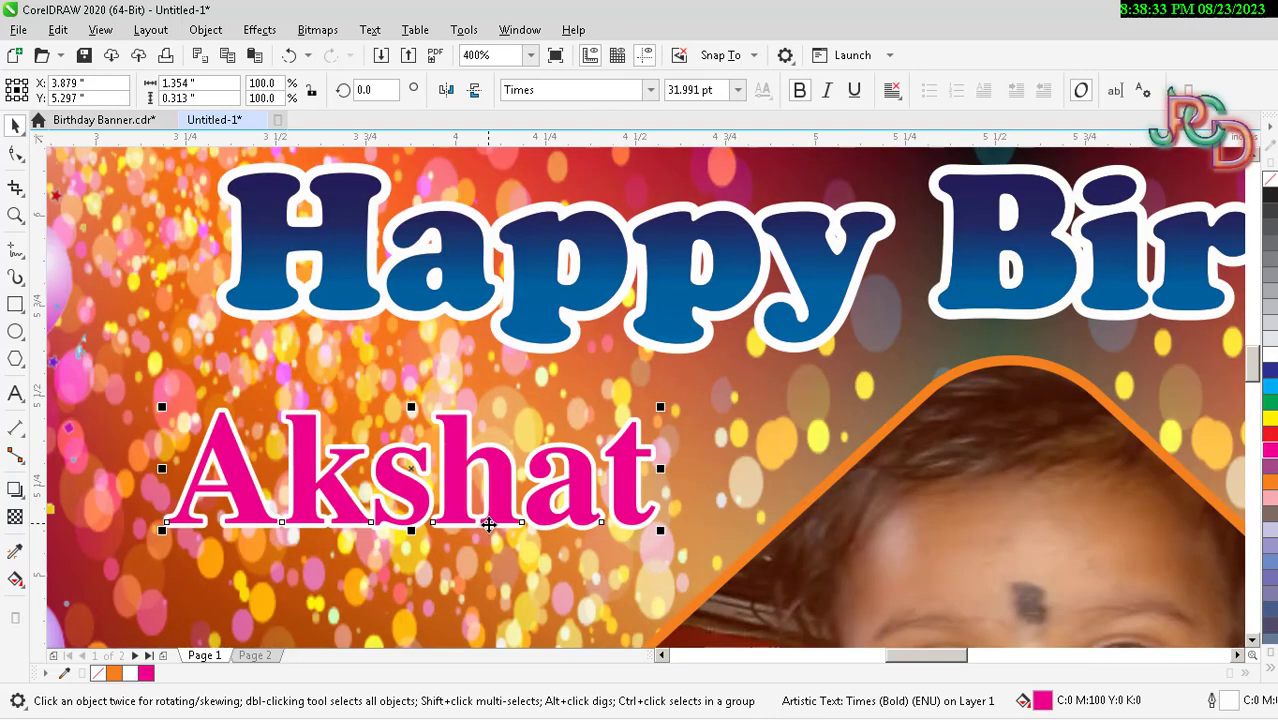
{"action": "key", "text": "F12"}
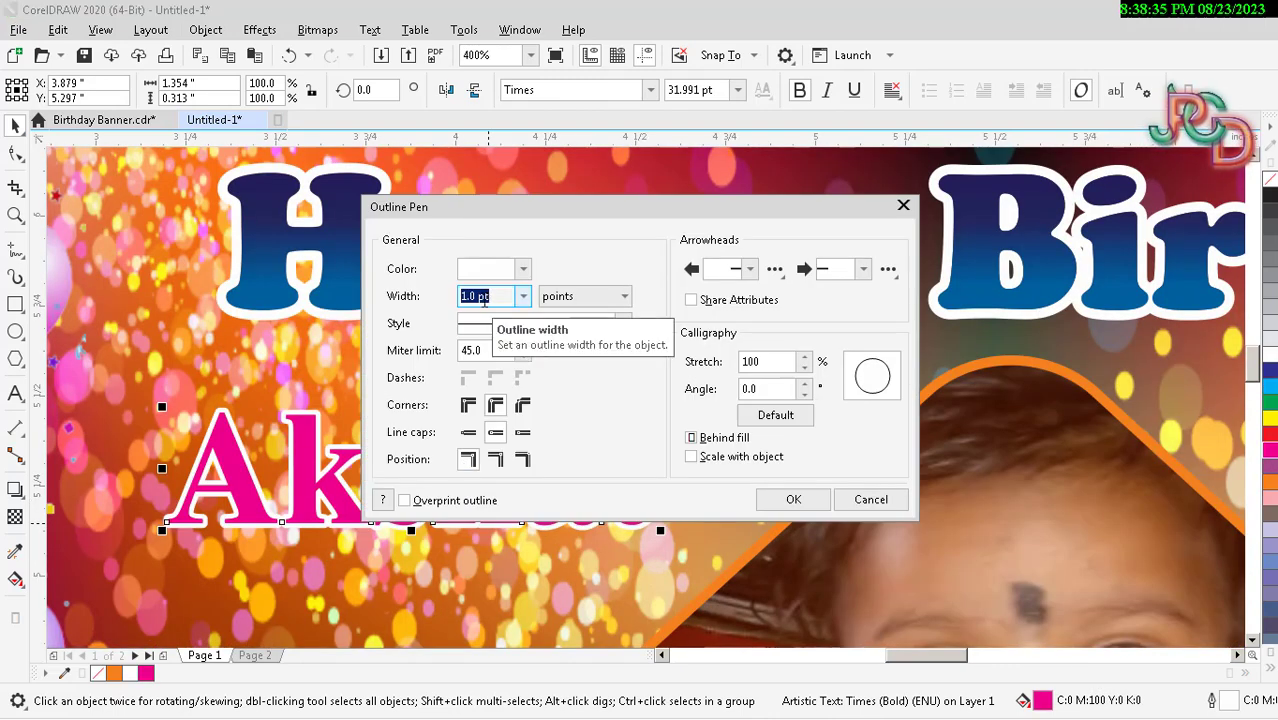
{"action": "key", "text": "Return"}
{"action": "scroll", "coordinate": [566, 469], "scroll_direction": "down", "scroll_amount": 4}
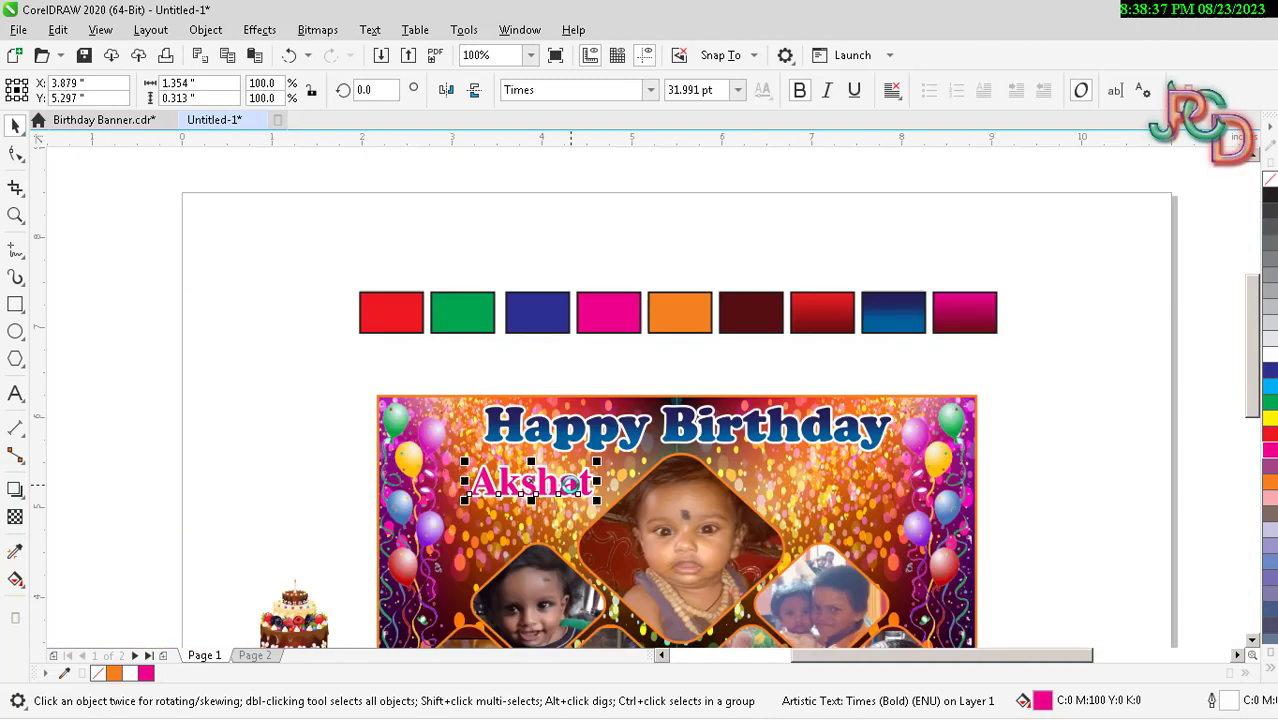
{"action": "scroll", "coordinate": [634, 485], "scroll_direction": "up", "scroll_amount": 2}
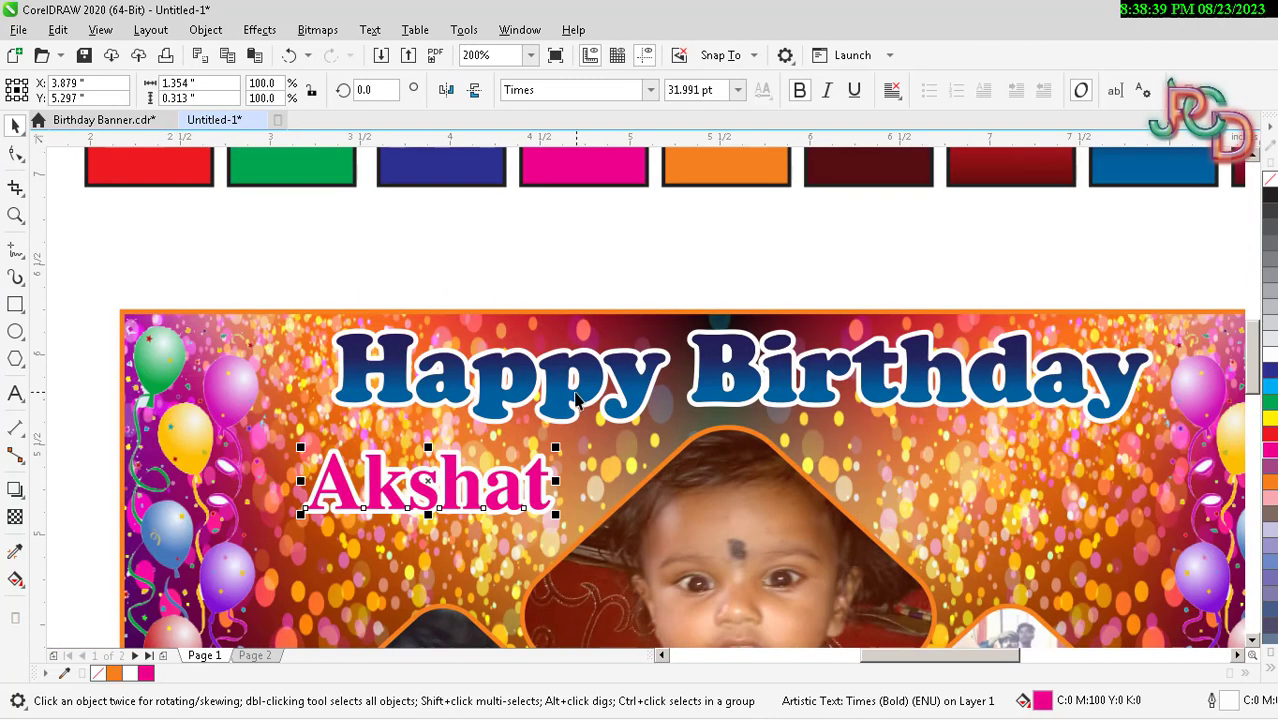
{"action": "left_click", "coordinate": [577, 400]}
Stretch Happy Birthday slightly wider, duplicate it, and colour the lower copy orange.
{"action": "left_click_drag", "start_coordinate": [327, 377], "coordinate": [300, 377]}
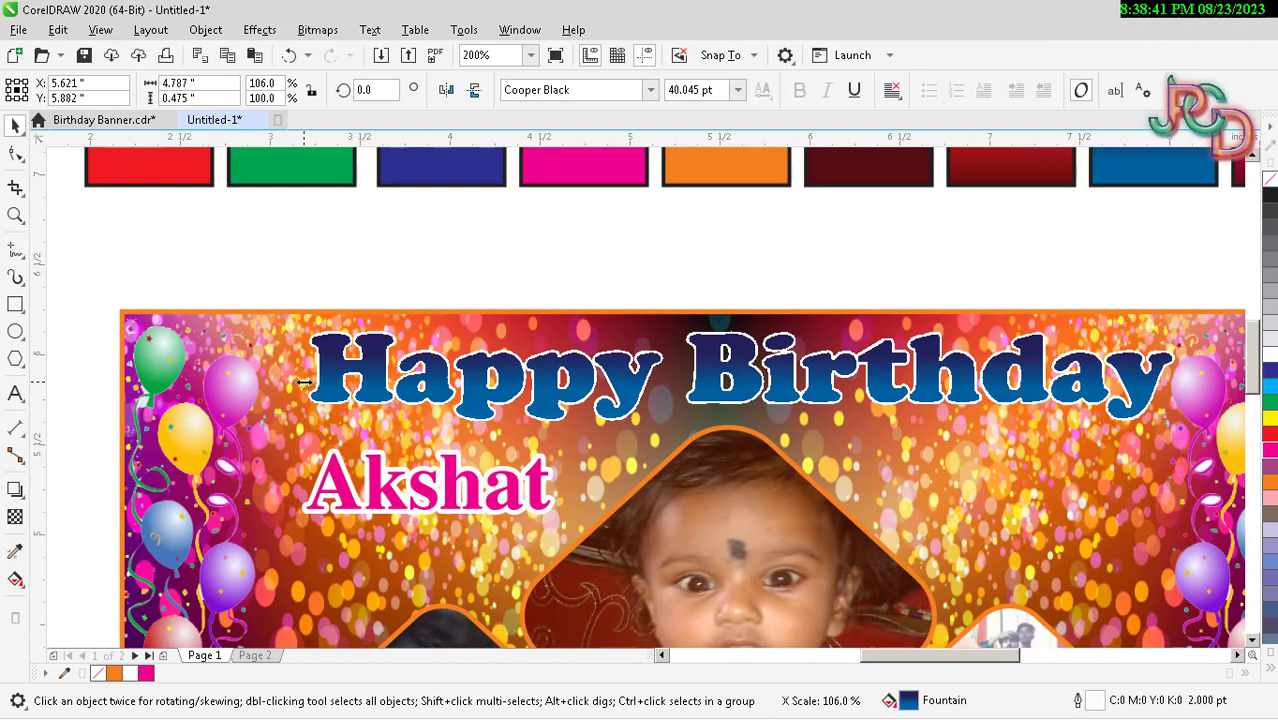
{"action": "scroll", "coordinate": [302, 378], "scroll_direction": "down", "scroll_amount": 2}
{"action": "scroll", "coordinate": [583, 403], "scroll_direction": "up", "scroll_amount": 2}
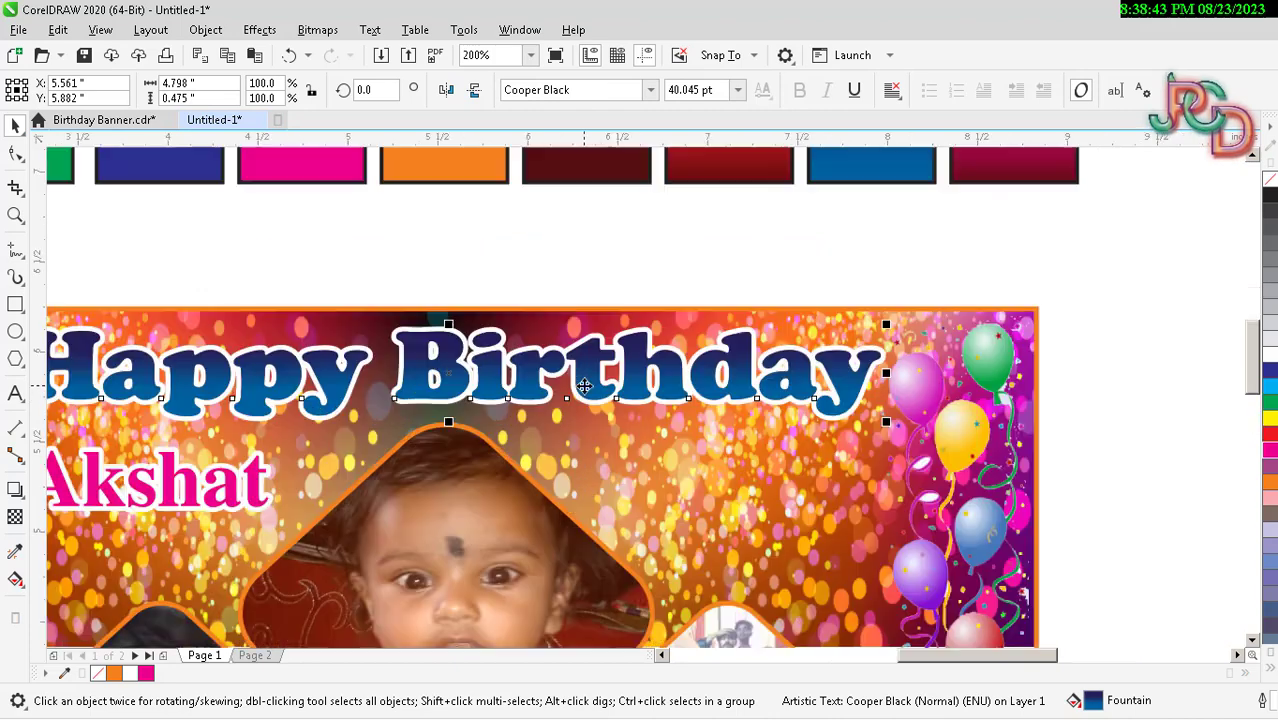
{"action": "key", "text": "plus"}
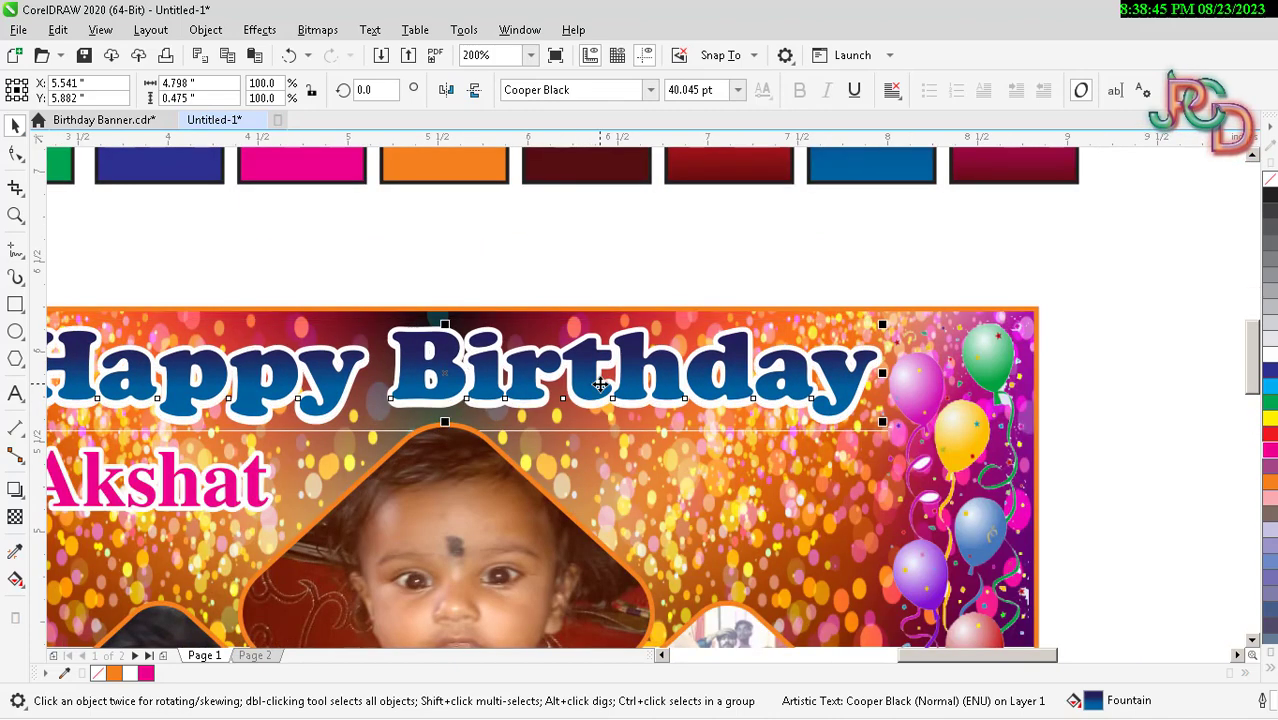
{"action": "key", "text": "Up"}
{"action": "key", "text": "Up"}
{"action": "key", "text": "Up"}
{"action": "key", "text": "Up"}
{"action": "key", "text": "Up"}
{"action": "key", "text": "Up"}
{"action": "left_click", "coordinate": [840, 413]}
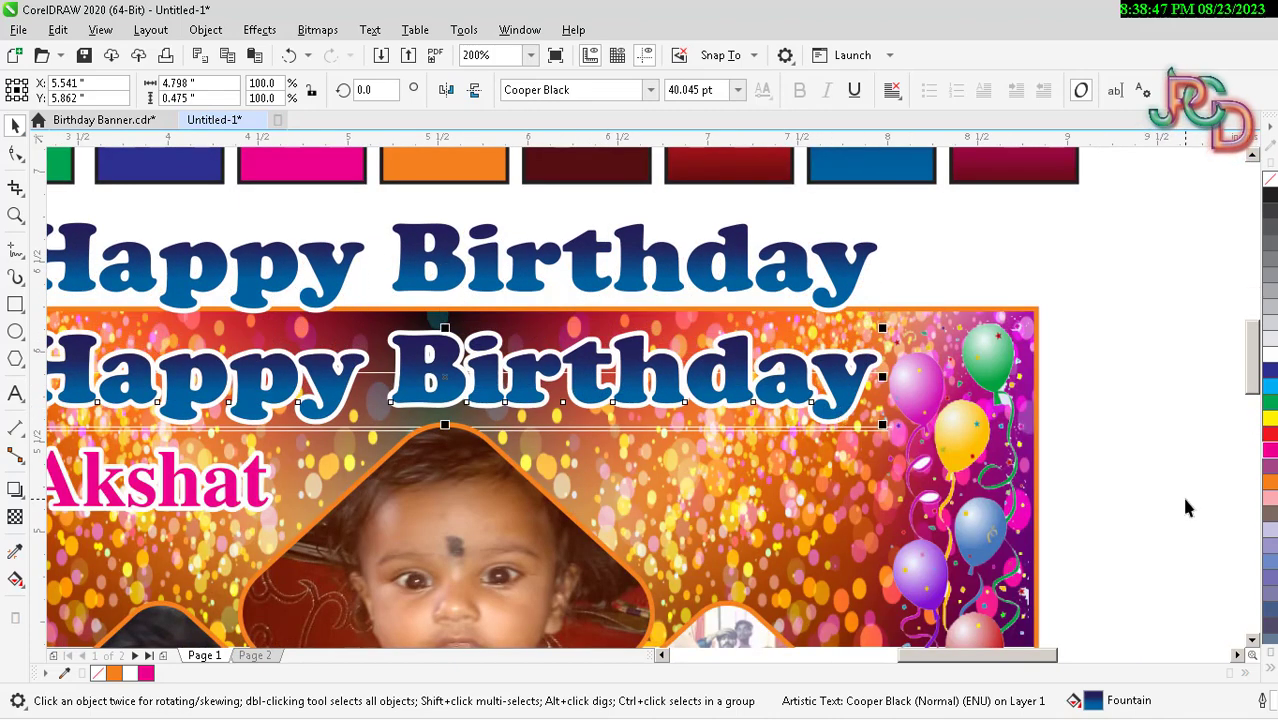
{"action": "left_click", "coordinate": [1270, 483]}
Nudge the upper blue heading down over the orange copy.
{"action": "left_click", "coordinate": [1160, 488]}
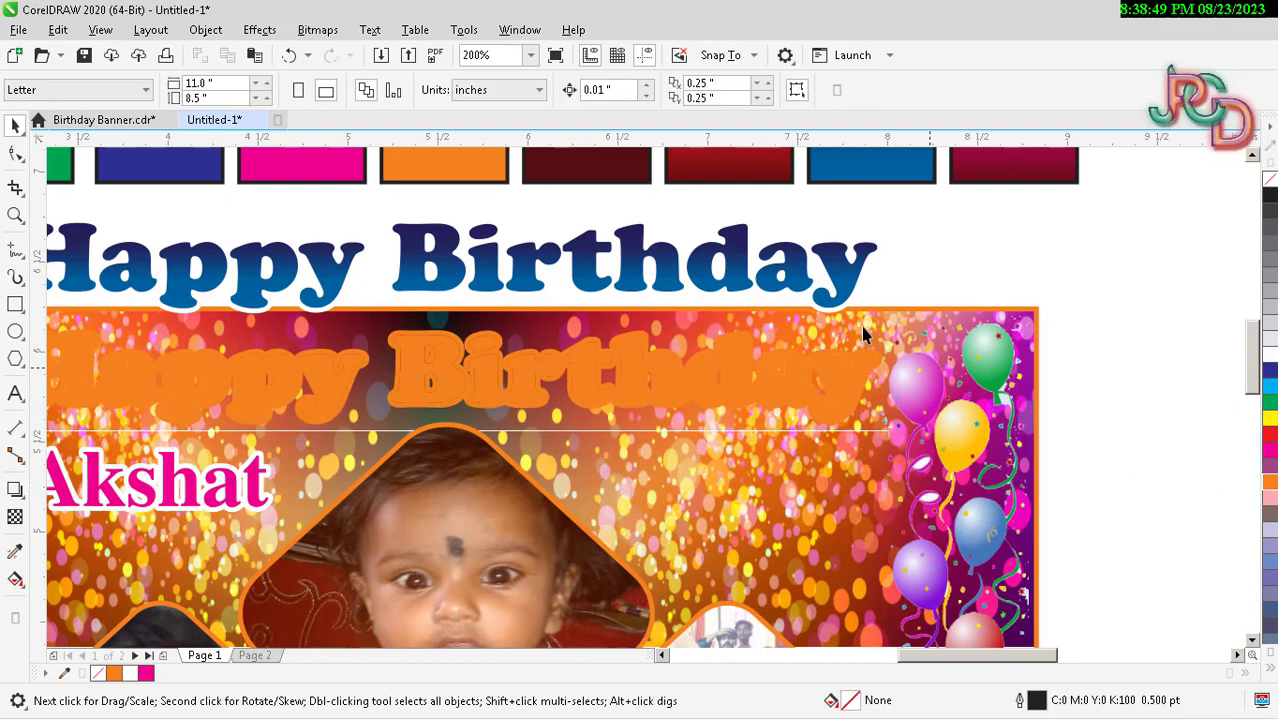
{"action": "left_click", "coordinate": [833, 289]}
{"action": "key", "text": "Down"}
{"action": "key", "text": "Down"}
{"action": "key", "text": "Down"}
{"action": "key", "text": "Down"}
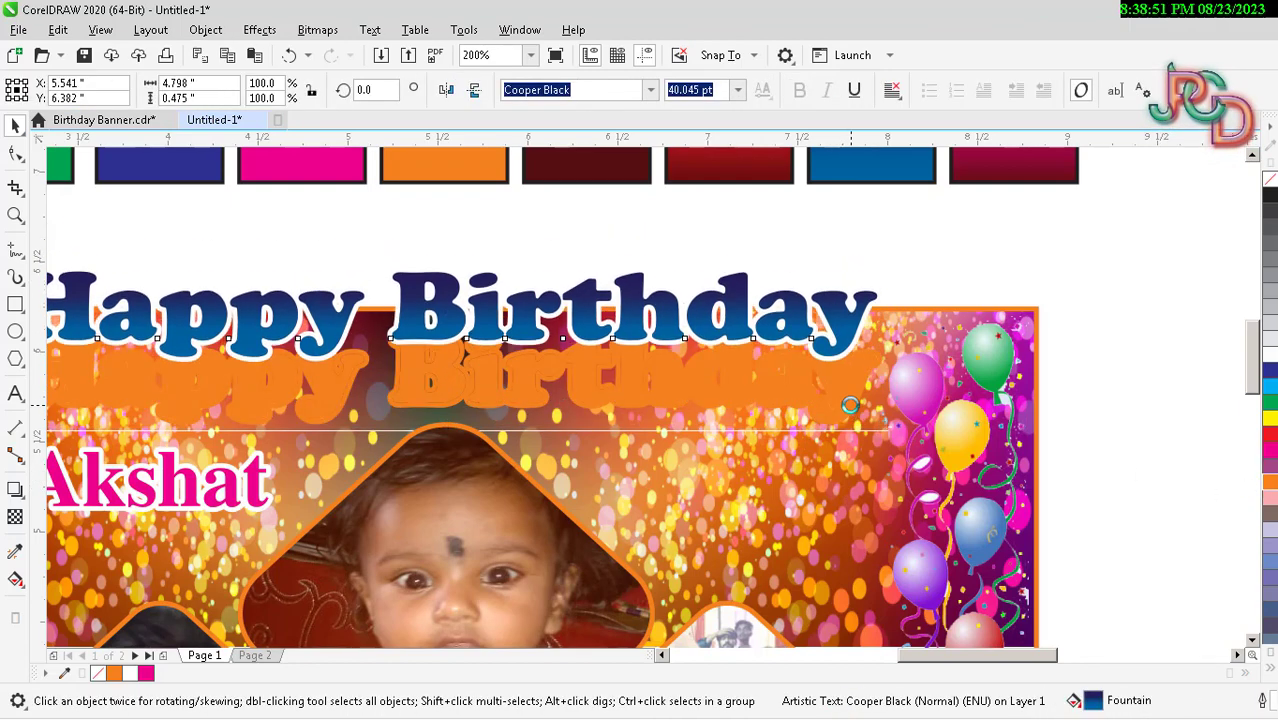
{"action": "key", "text": "Down"}
{"action": "key", "text": "Down"}
{"action": "scroll", "coordinate": [849, 412], "scroll_direction": "up", "scroll_amount": 2}
{"action": "key", "text": "Down"}
{"action": "key", "text": "Down"}
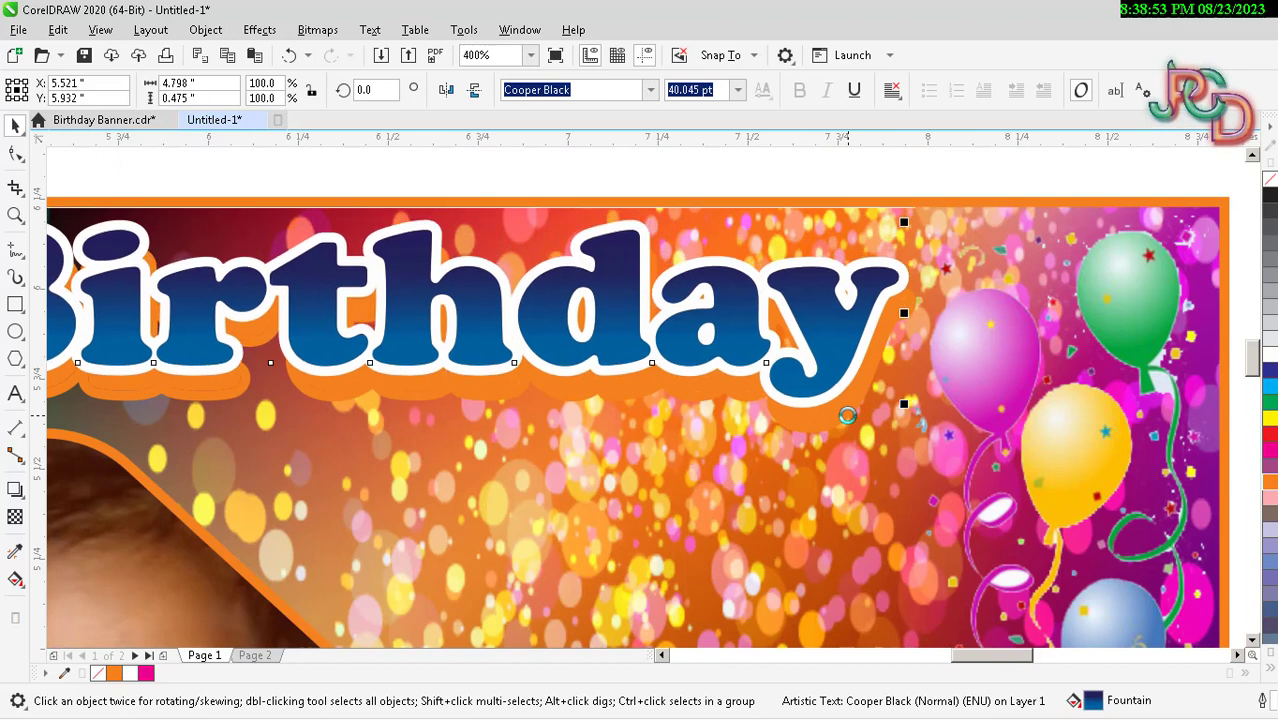
{"action": "key", "text": "Down"}
{"action": "key", "text": "Down"}
Recolour the back copy cyan and try offsetting the blue heading over it.
{"action": "key", "text": "ctrl+z"}
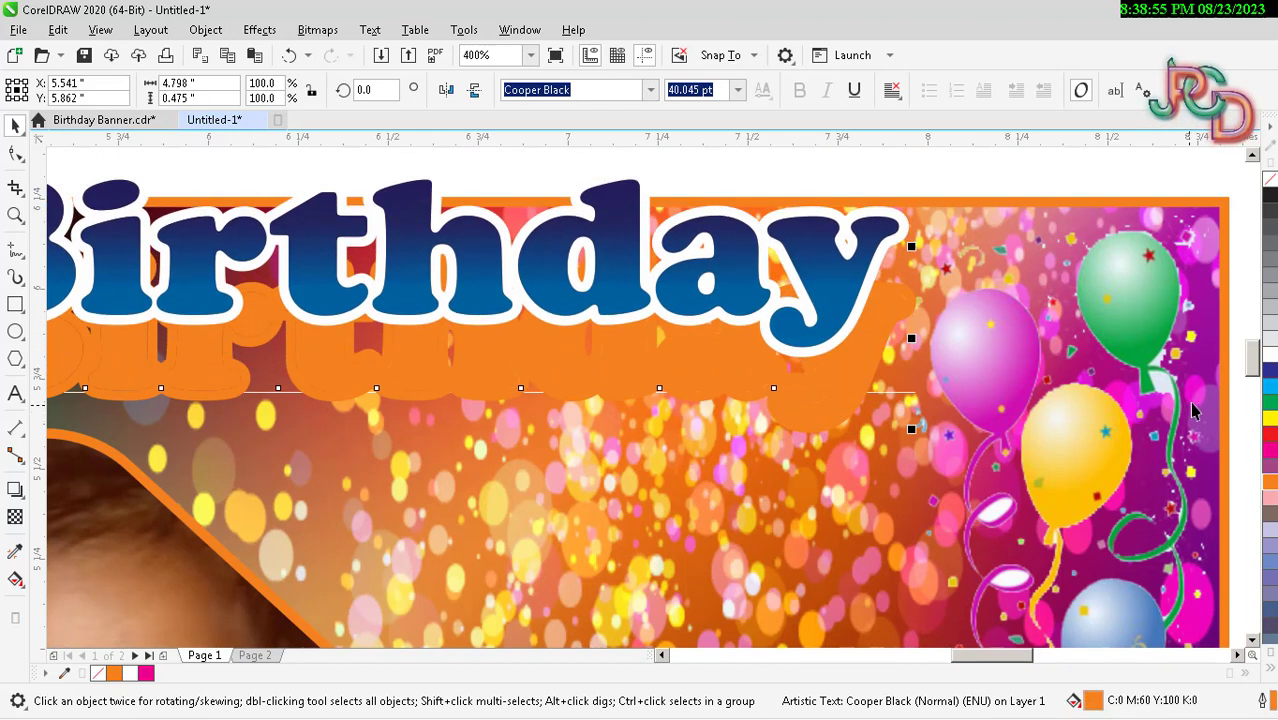
{"action": "left_click", "coordinate": [1271, 388]}
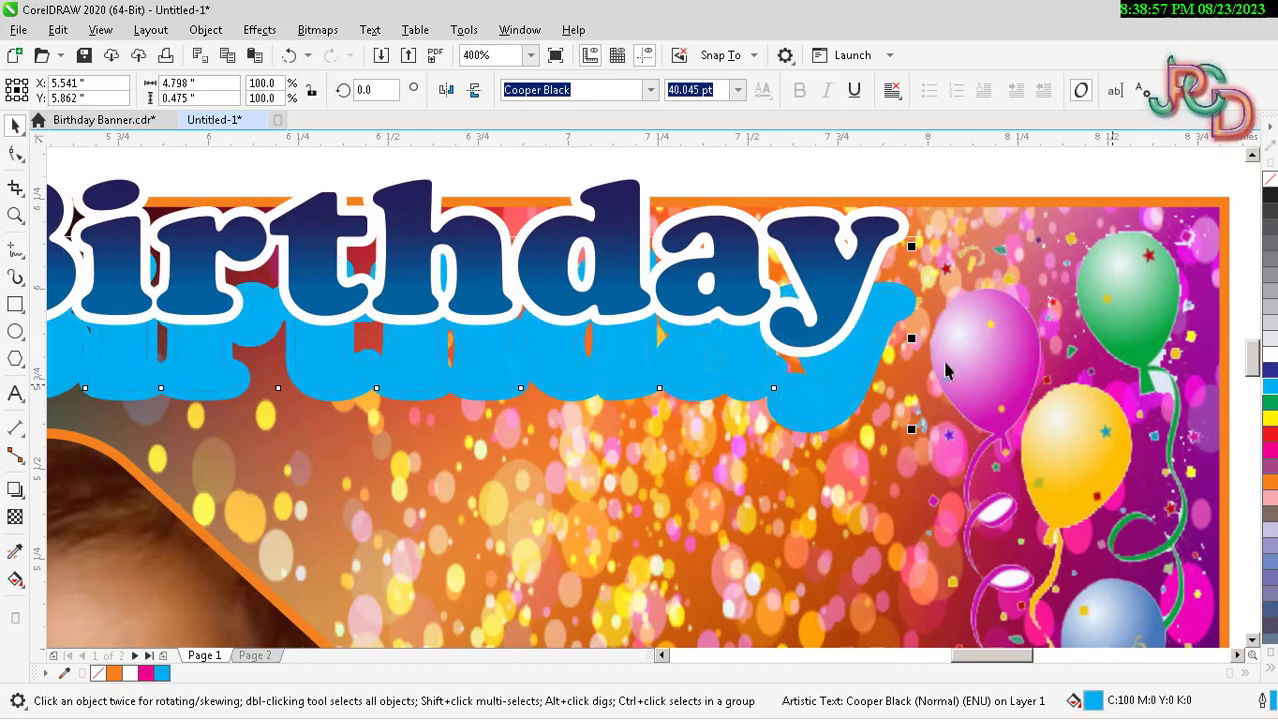
{"action": "left_click_drag", "start_coordinate": [847, 352], "coordinate": [852, 405]}
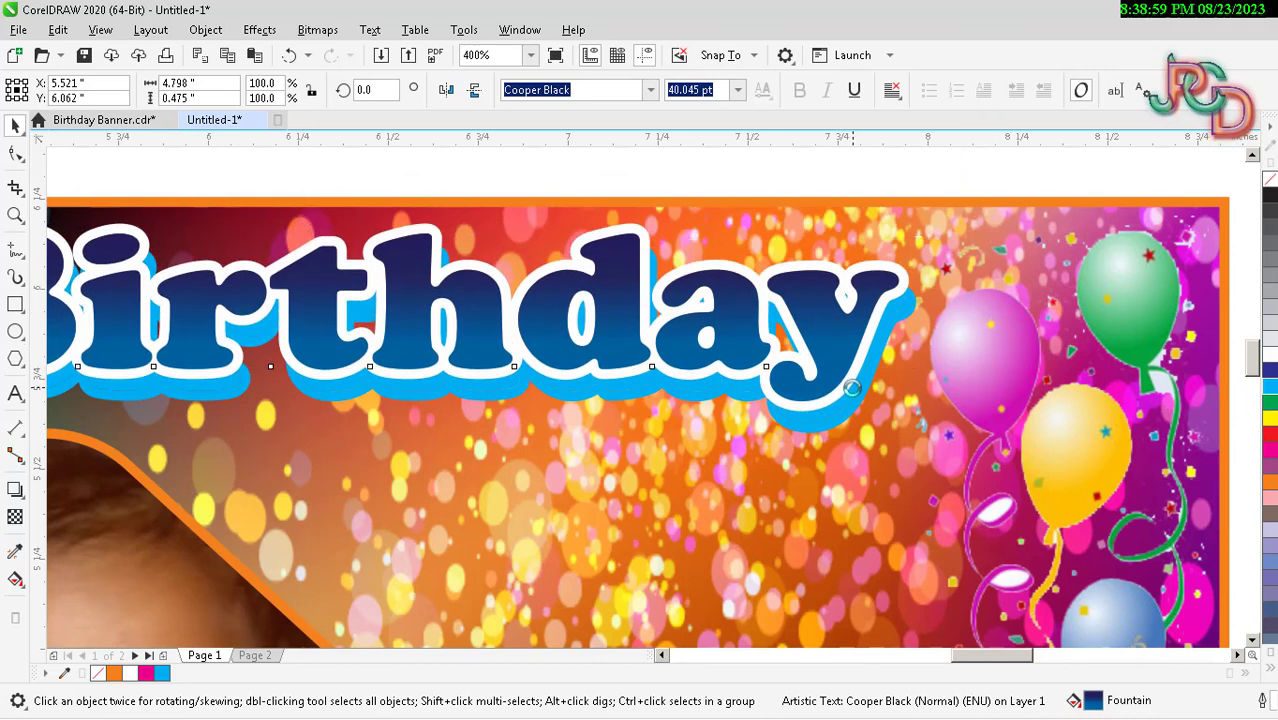
{"action": "scroll", "coordinate": [852, 405], "scroll_direction": "down", "scroll_amount": 1}
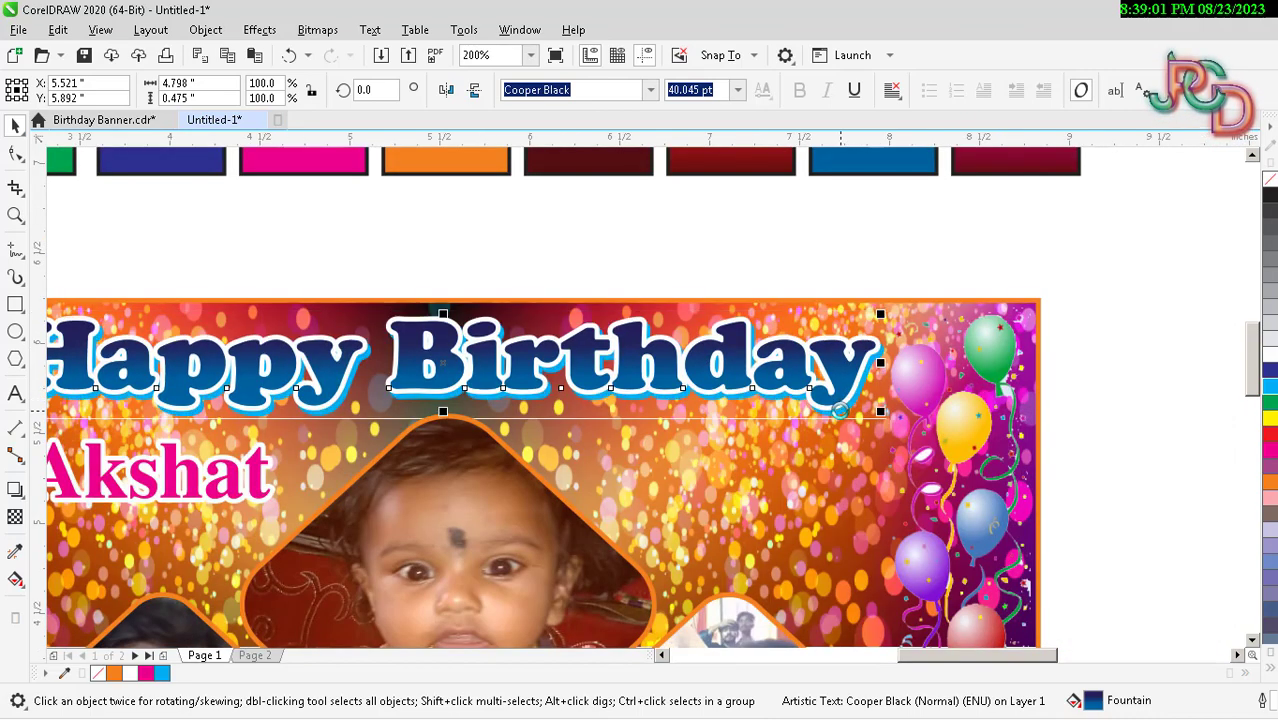
{"action": "key", "text": "ctrl+z"}
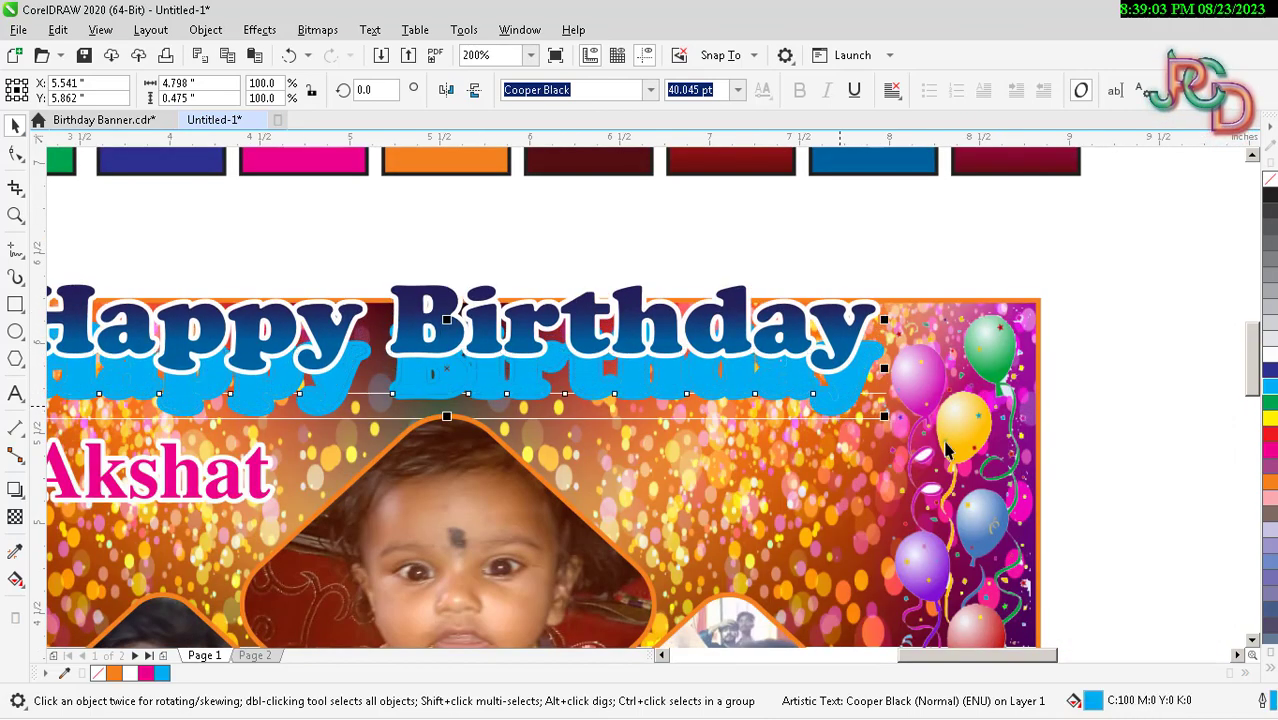
Recolour the back copy magenta and set the blue title just above it as a shadow.
{"action": "left_click", "coordinate": [1271, 459]}
{"action": "key", "text": "Escape"}
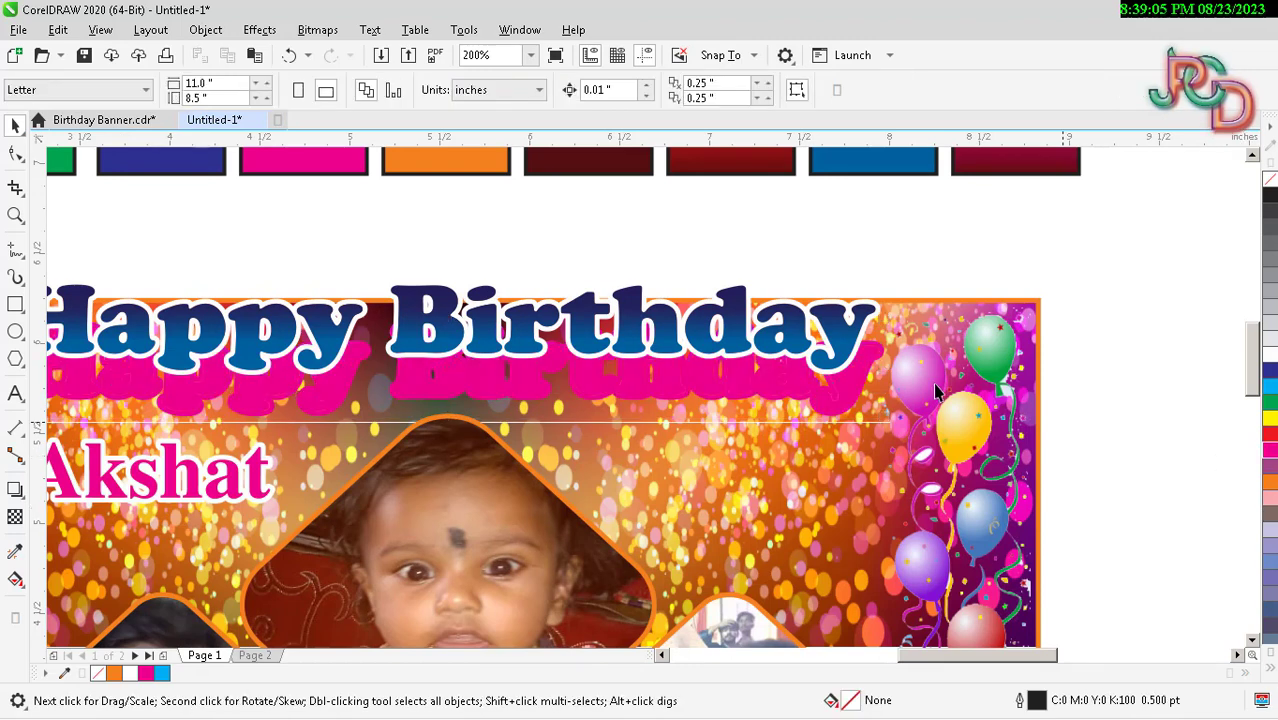
{"action": "left_click_drag", "start_coordinate": [855, 347], "coordinate": [848, 395]}
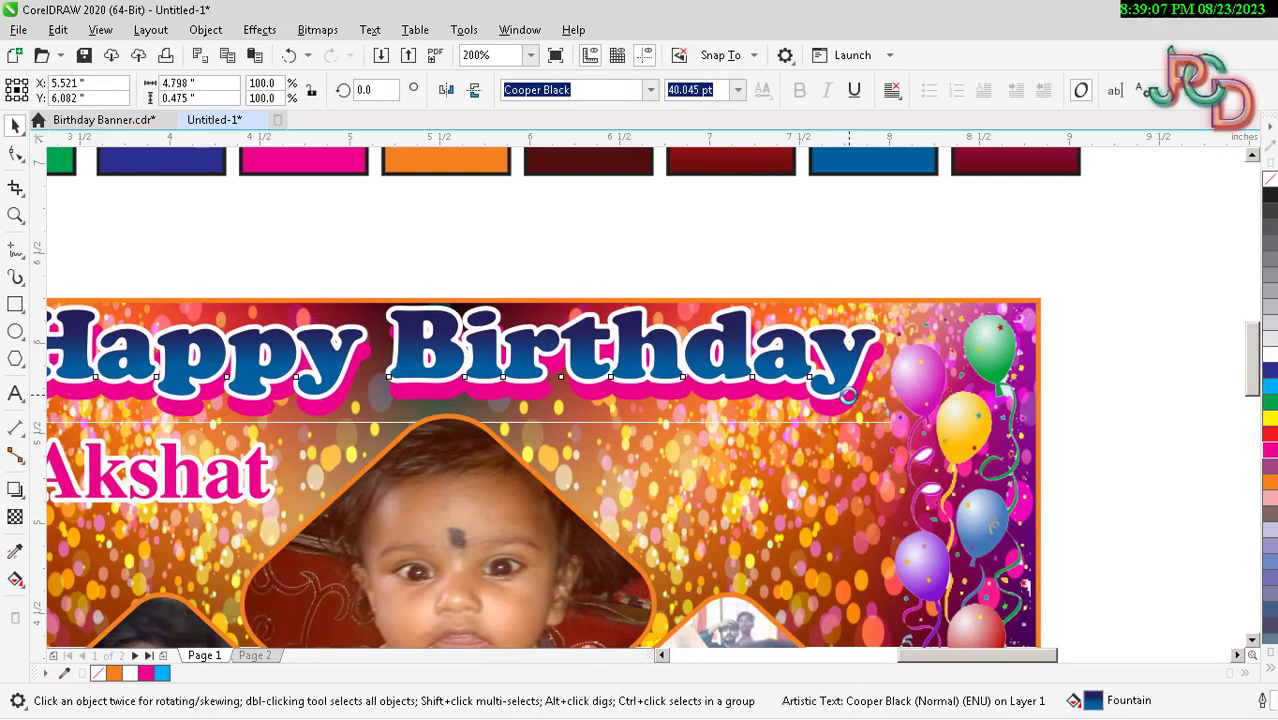
{"action": "key", "text": "Up"}
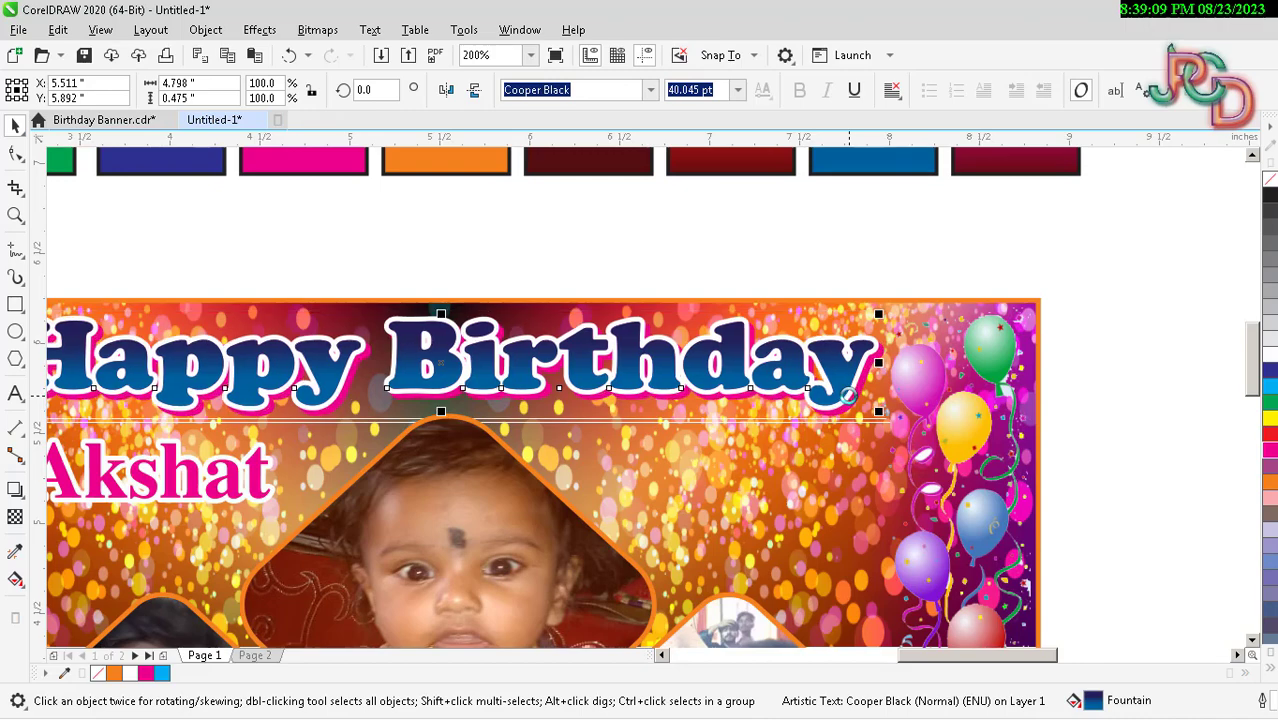
{"action": "scroll", "coordinate": [848, 395], "scroll_direction": "down", "scroll_amount": 2}
{"action": "key", "text": "Escape"}
{"action": "scroll", "coordinate": [791, 441], "scroll_direction": "up", "scroll_amount": 1}
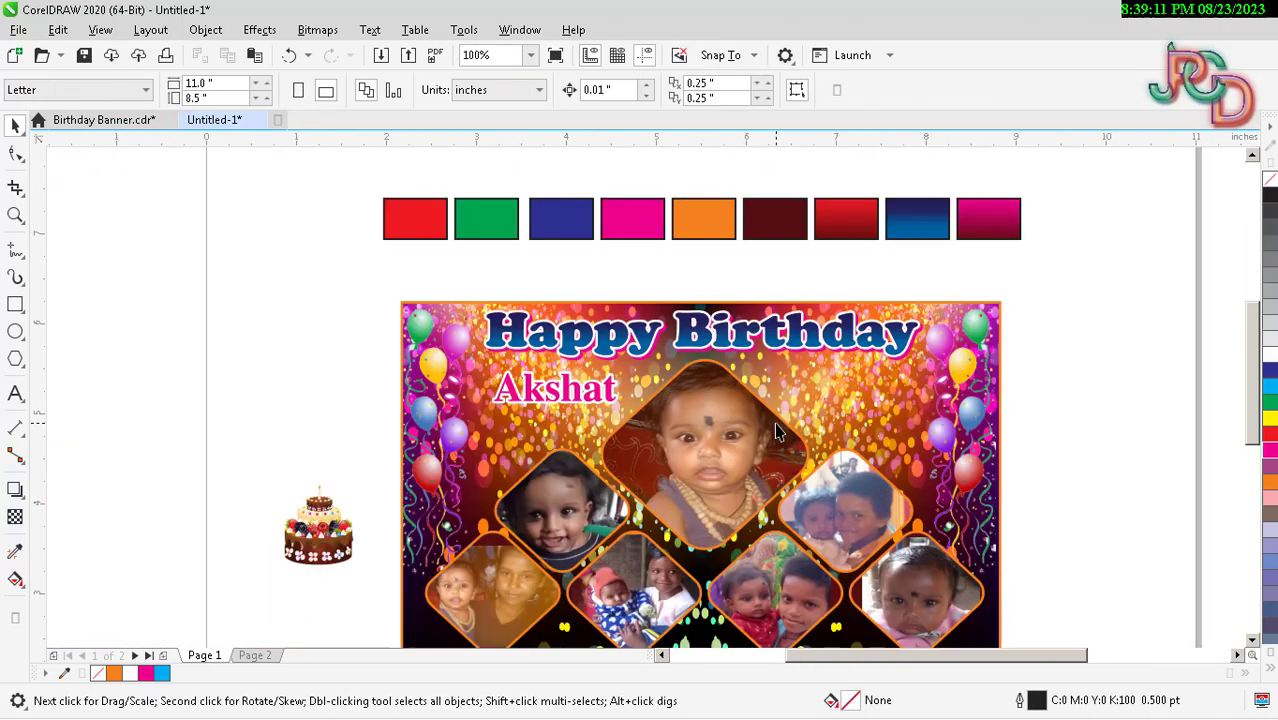
{"action": "scroll", "coordinate": [774, 422], "scroll_direction": "up", "scroll_amount": 1}
{"action": "scroll", "coordinate": [770, 395], "scroll_direction": "down", "scroll_amount": 2}
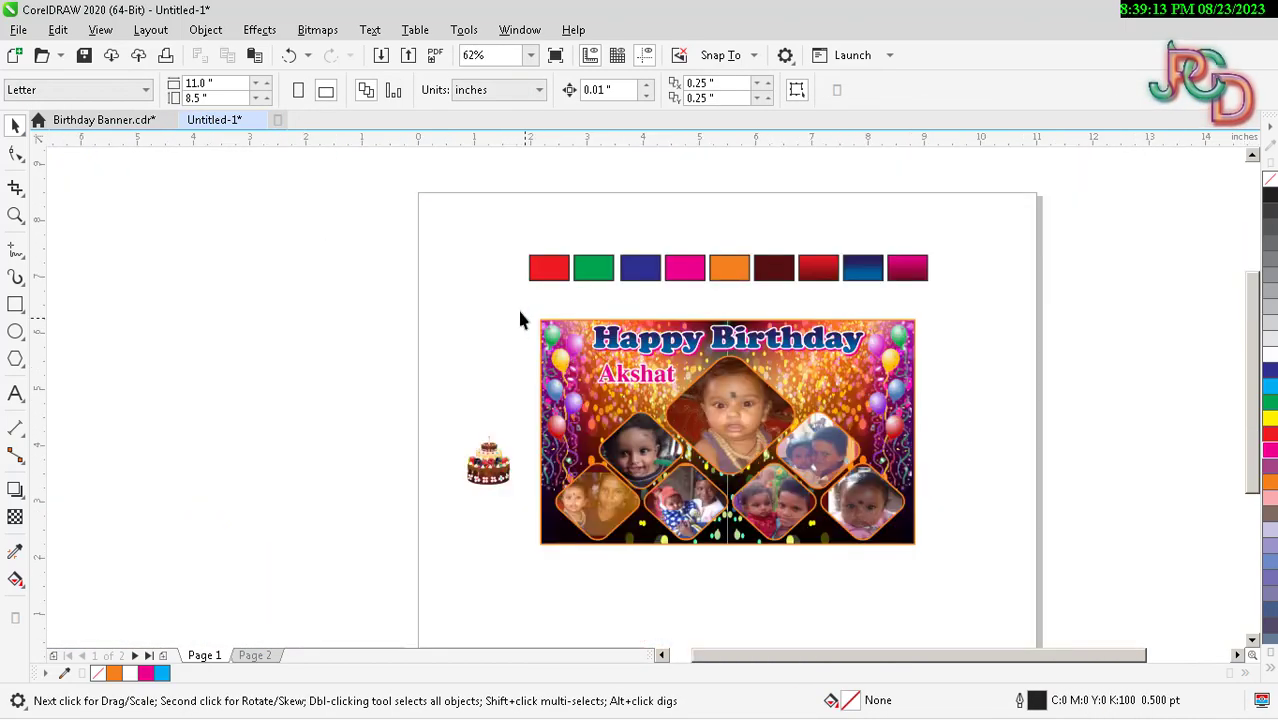
{"action": "left_click_drag", "start_coordinate": [518, 299], "coordinate": [1014, 608]}
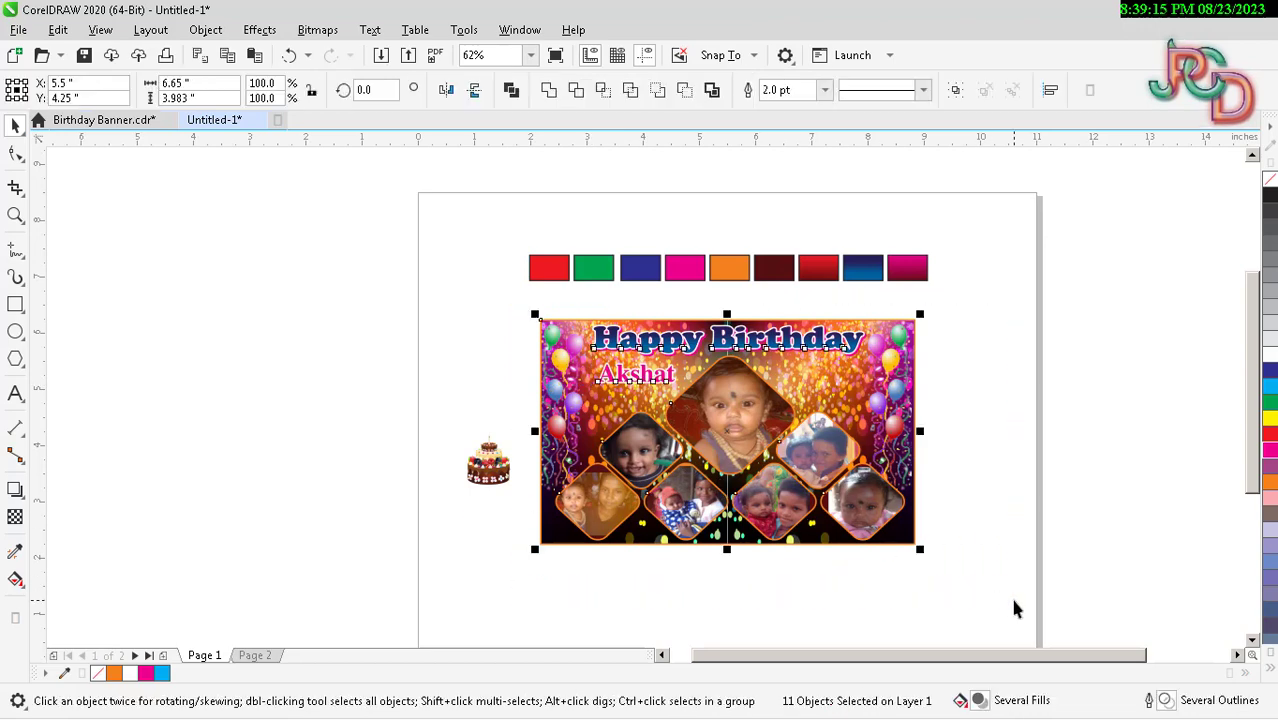
{"action": "key", "text": "shift+F2"}
{"action": "left_click", "coordinate": [1126, 482]}
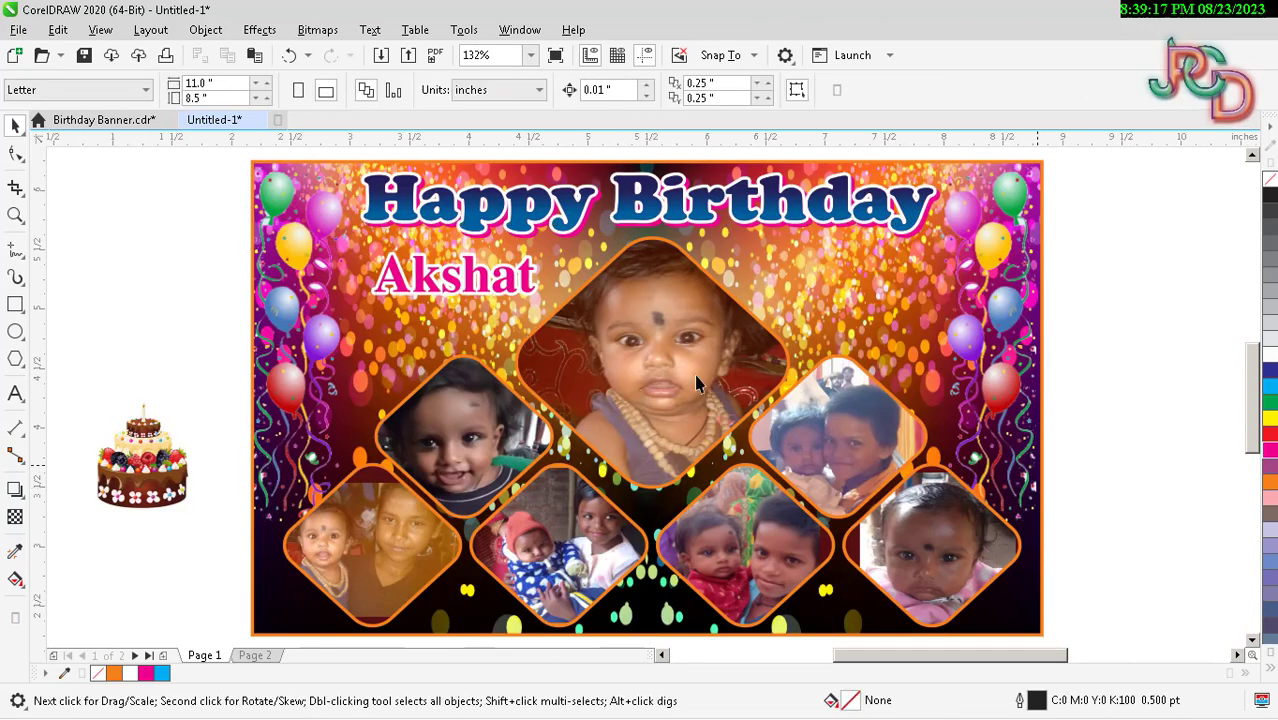
{"action": "left_click", "coordinate": [440, 300]}
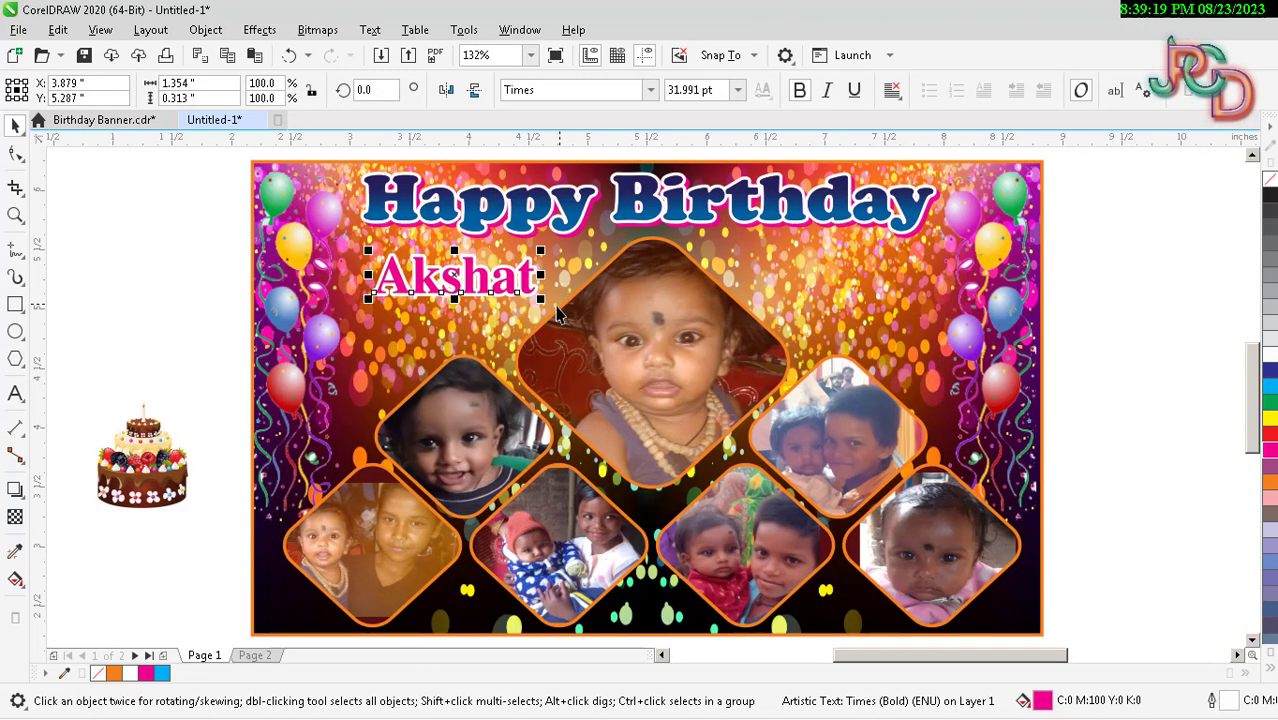
Move the cake image onto the banner below Akshat and shrink it to about 90%.
{"action": "left_click", "coordinate": [178, 433]}
{"action": "left_click", "coordinate": [240, 467]}
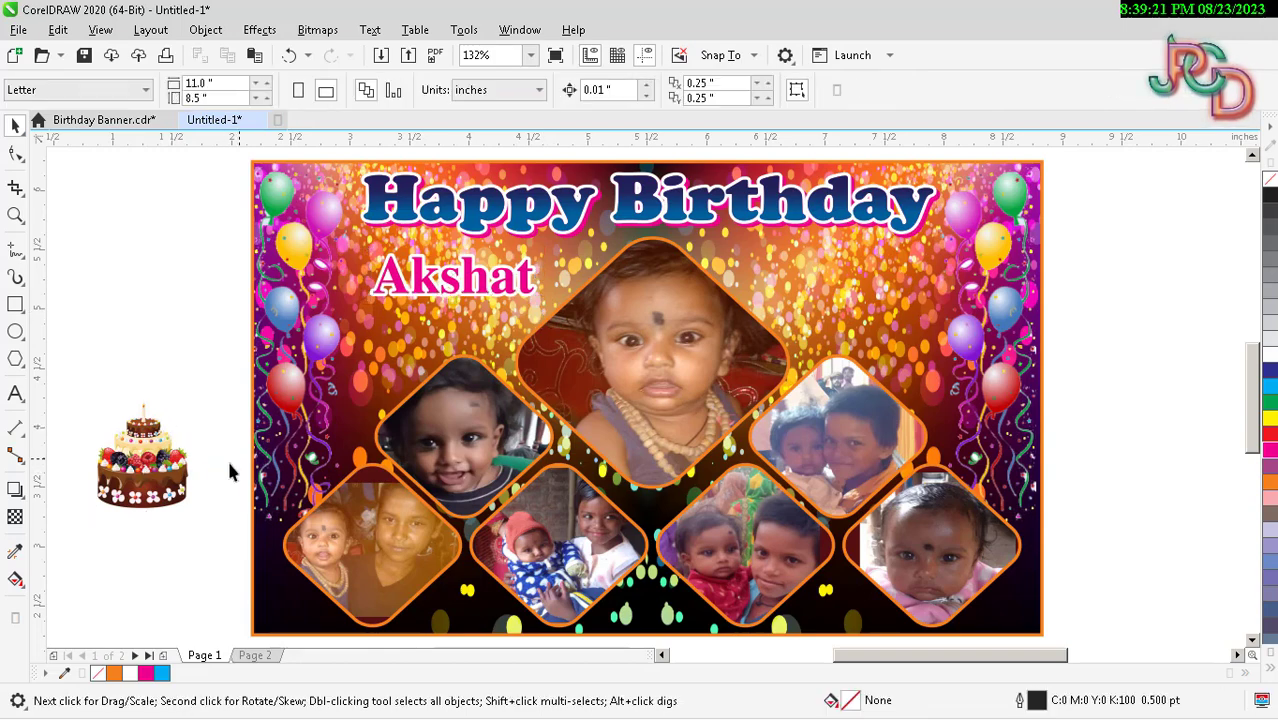
{"action": "left_click", "coordinate": [138, 480]}
{"action": "left_click_drag", "start_coordinate": [138, 480], "coordinate": [396, 373]}
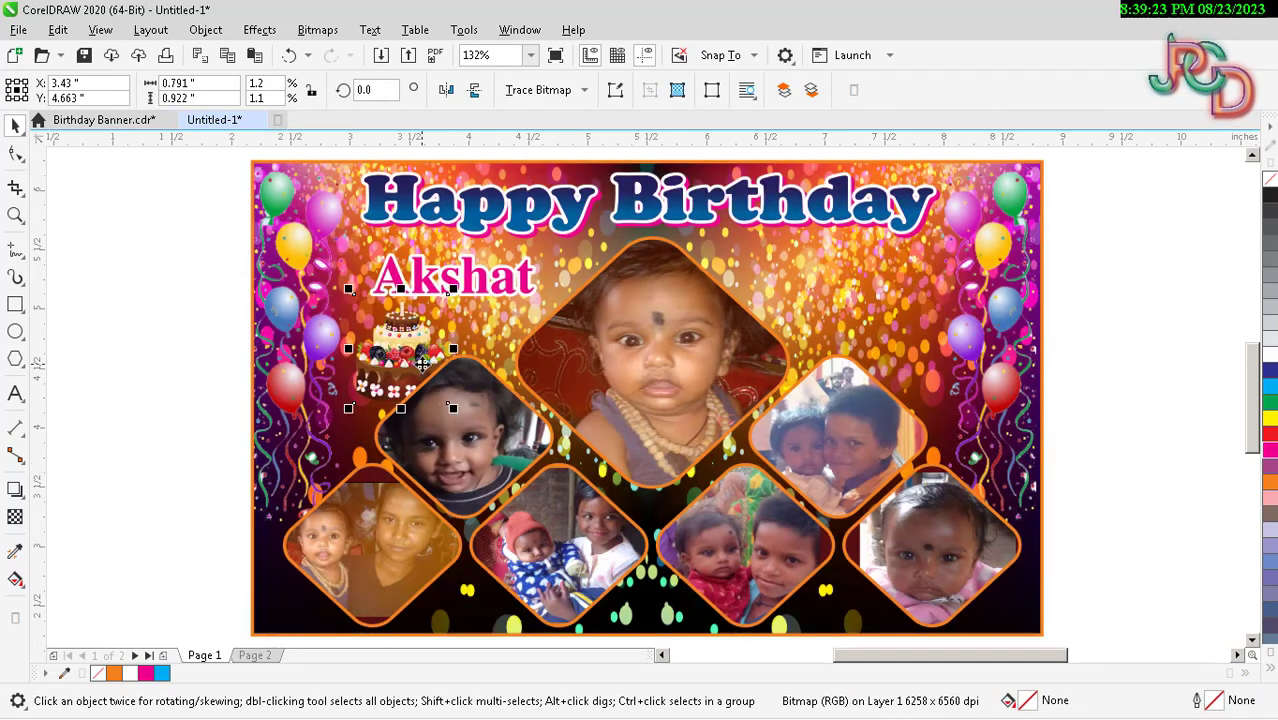
{"action": "left_click_drag", "start_coordinate": [453, 408], "coordinate": [433, 387]}
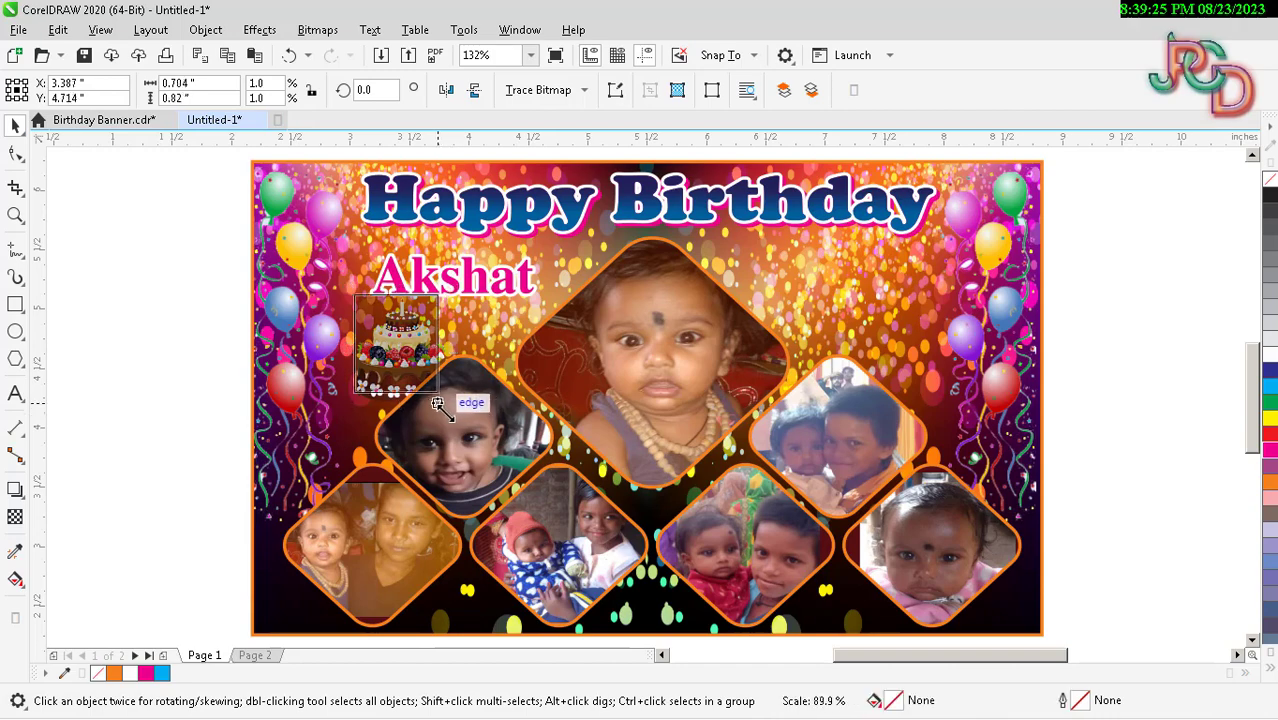
{"action": "scroll", "coordinate": [435, 413], "scroll_direction": "up", "scroll_amount": 2}
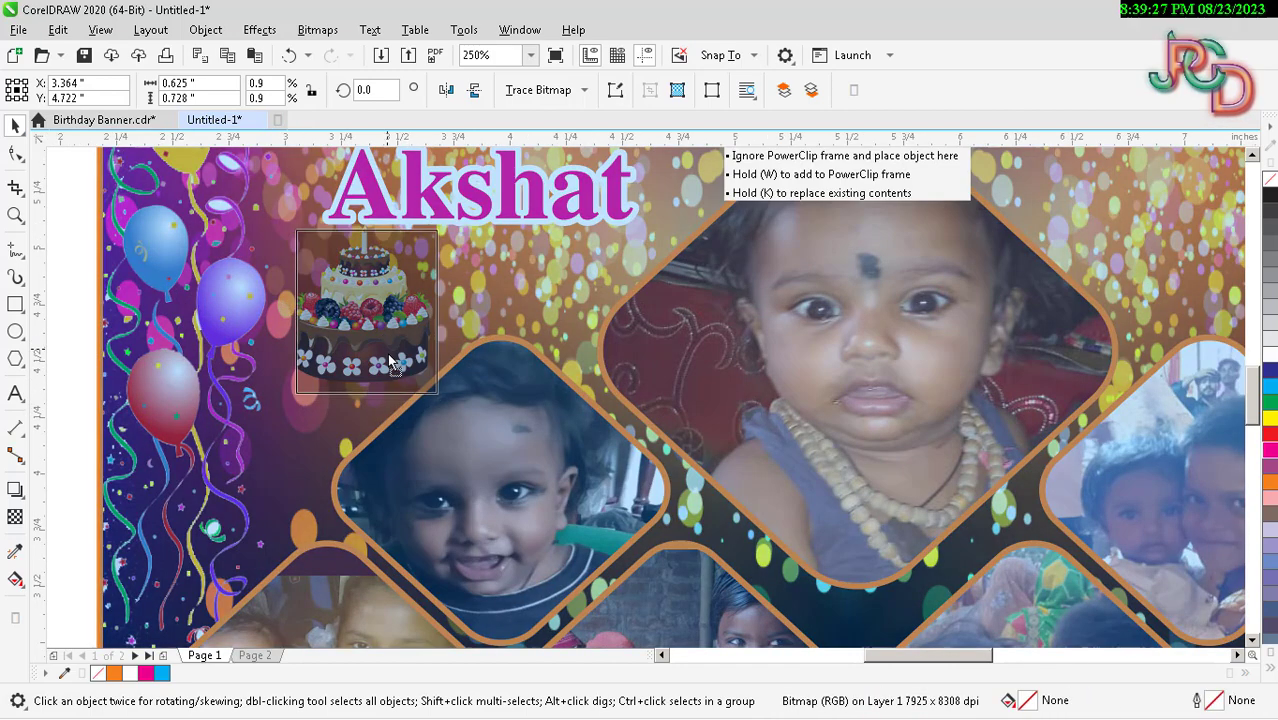
Fine-tune the cake's position and shrink it further, making it slightly shorter.
{"action": "left_click_drag", "start_coordinate": [385, 340], "coordinate": [389, 367]}
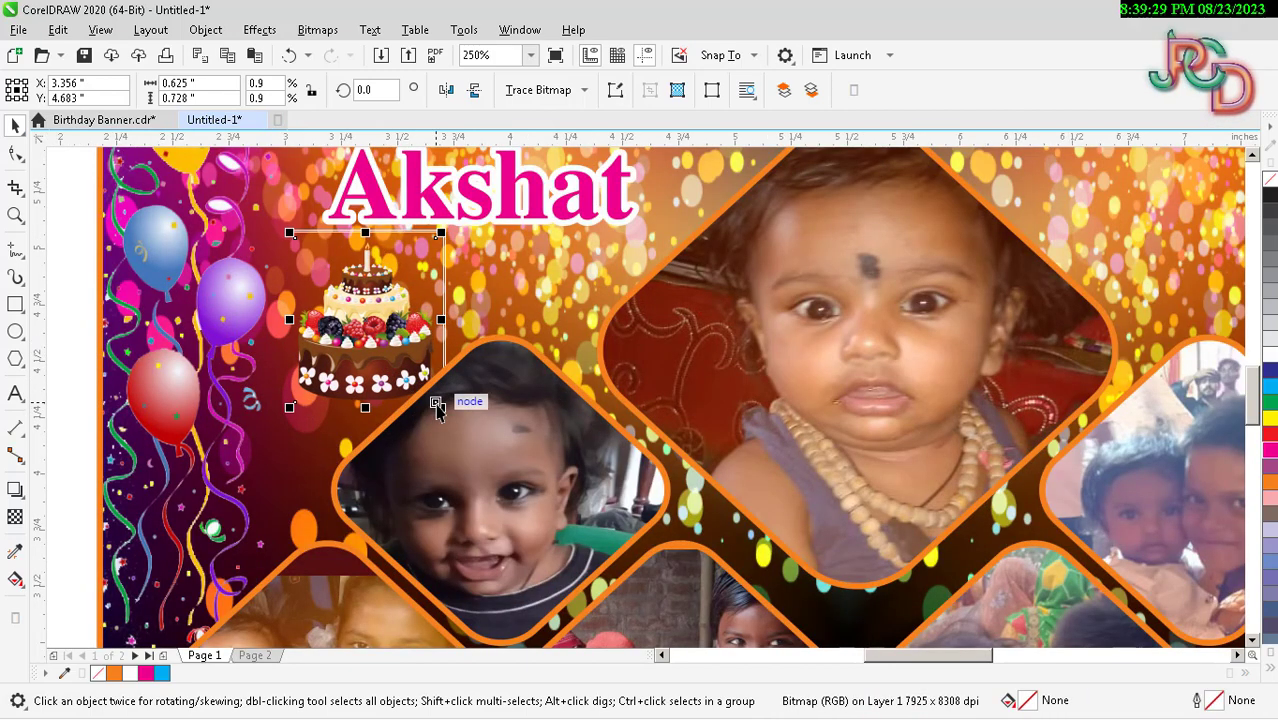
{"action": "left_click_drag", "start_coordinate": [436, 403], "coordinate": [430, 410]}
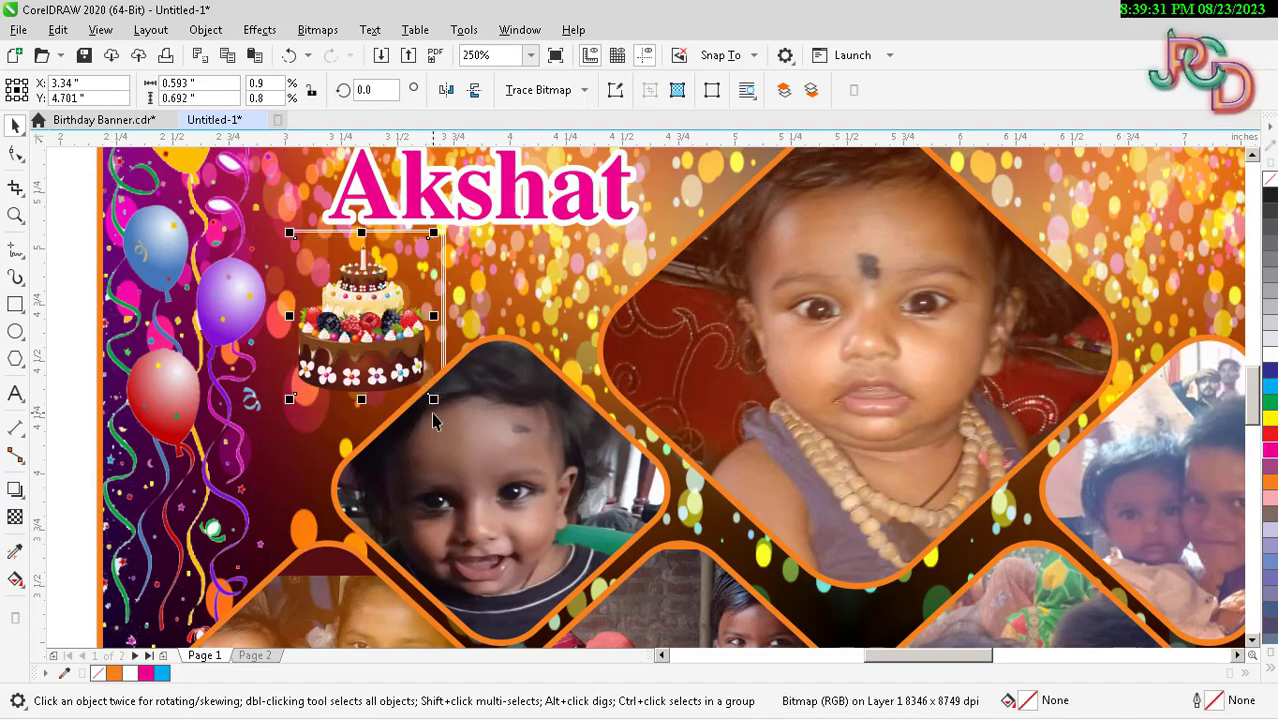
{"action": "left_click_drag", "start_coordinate": [432, 404], "coordinate": [414, 393]}
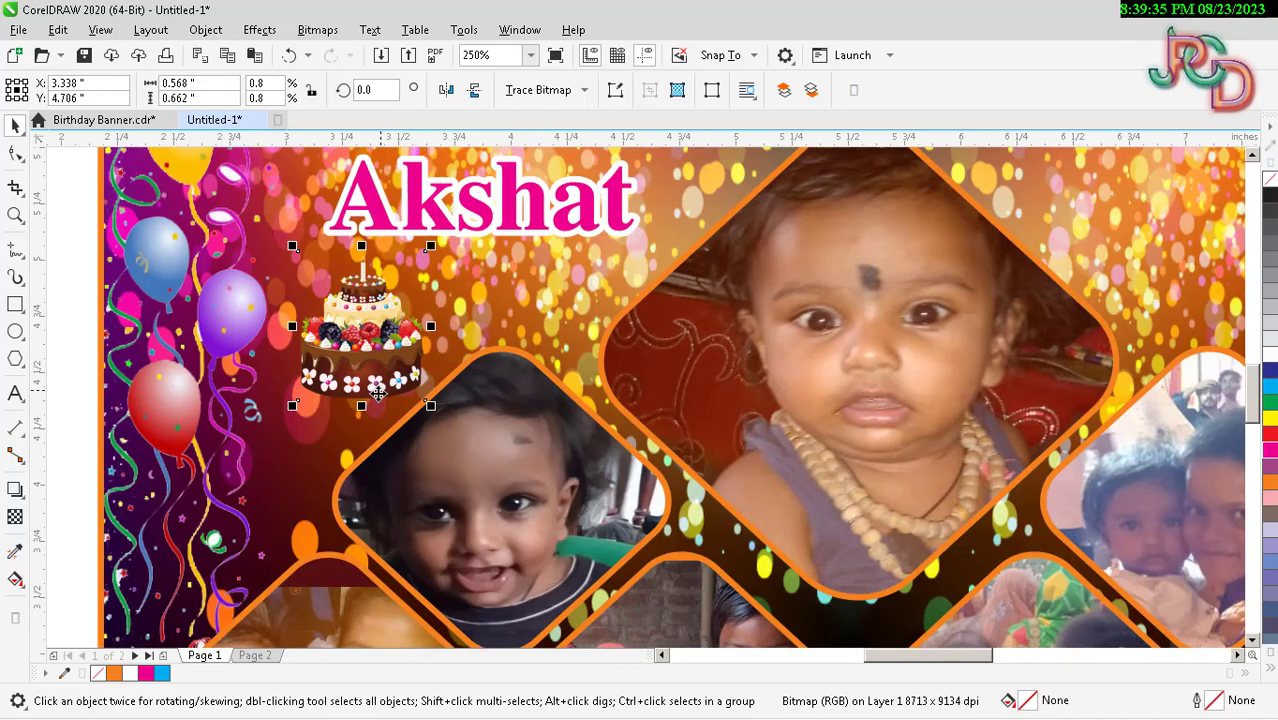
{"action": "left_click_drag", "start_coordinate": [361, 408], "coordinate": [361, 394]}
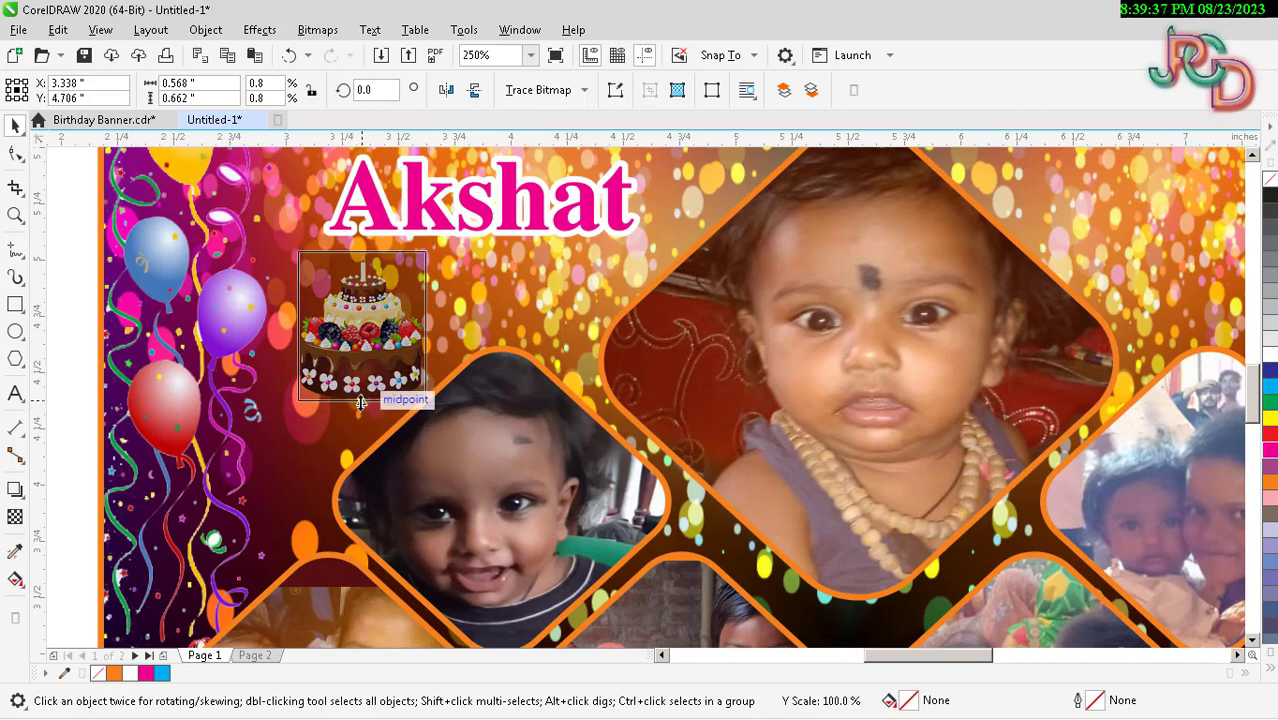
{"action": "scroll", "coordinate": [361, 394], "scroll_direction": "down", "scroll_amount": 1}
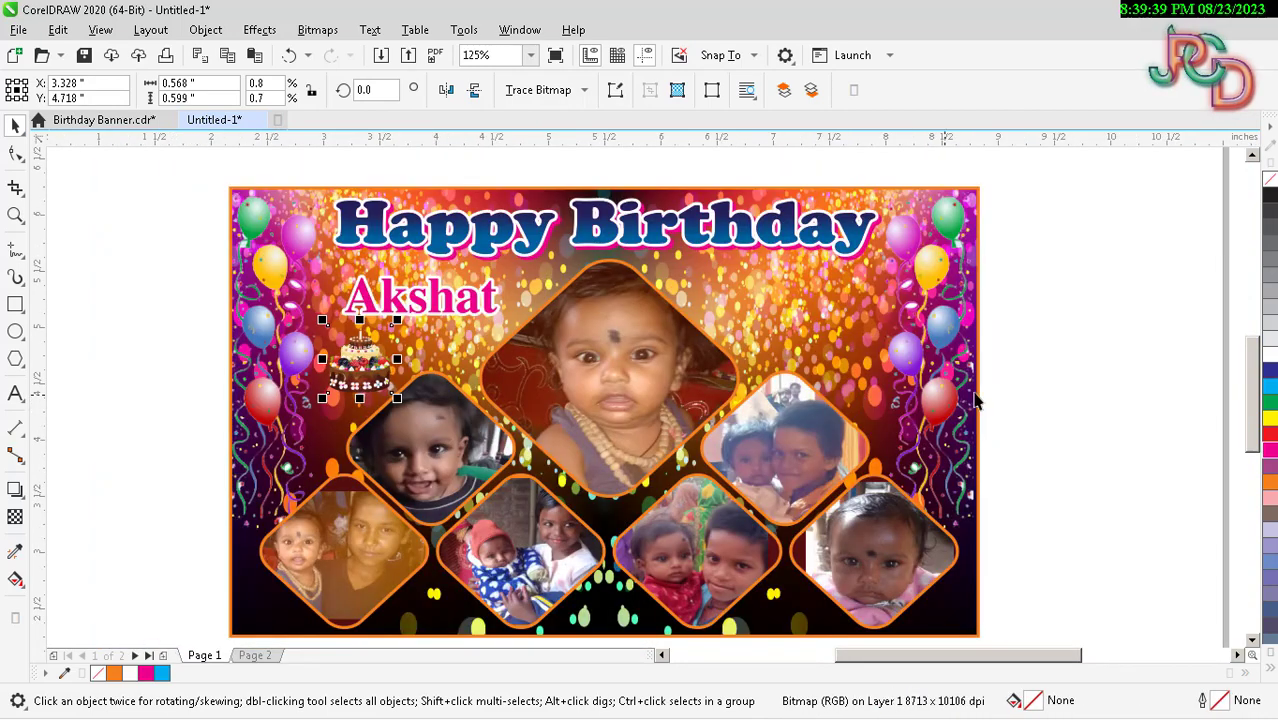
{"action": "left_click", "coordinate": [981, 362]}
{"action": "scroll", "coordinate": [640, 242], "scroll_direction": "down", "scroll_amount": 1}
{"action": "scroll", "coordinate": [617, 270], "scroll_direction": "up", "scroll_amount": 1}
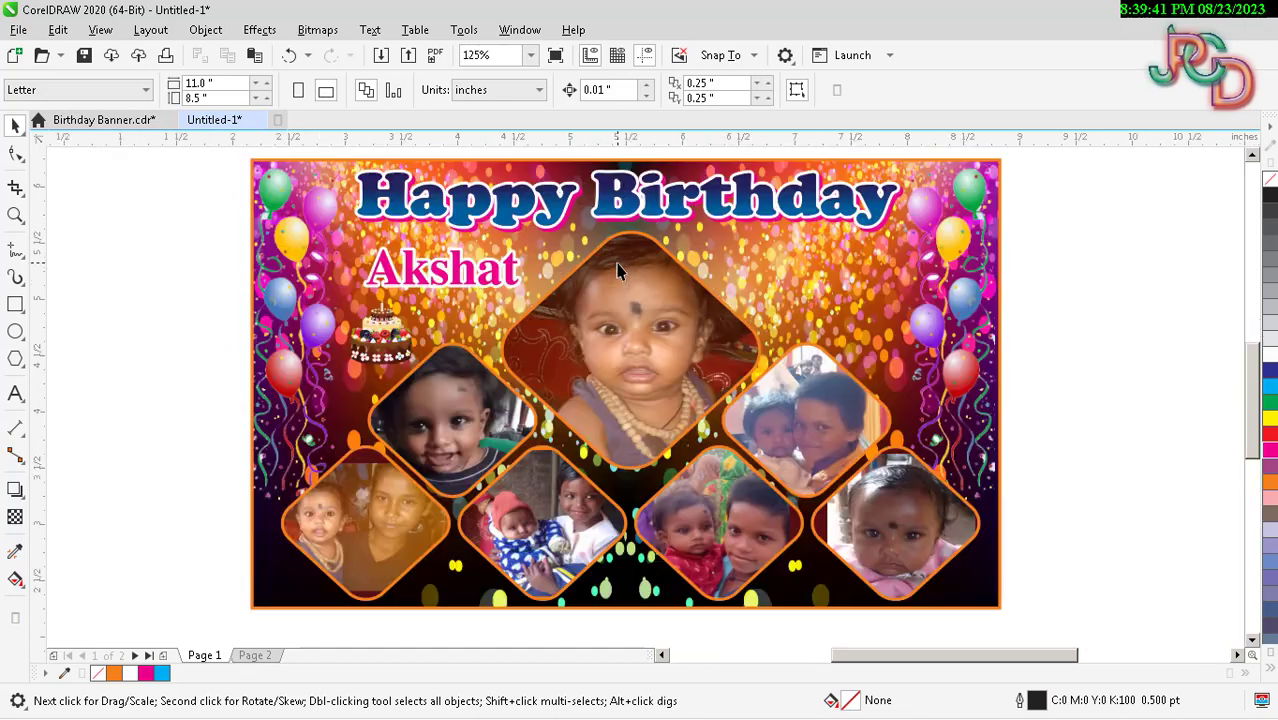
Draw an ellipse at the banner's upper right.
{"action": "left_click", "coordinate": [15, 332]}
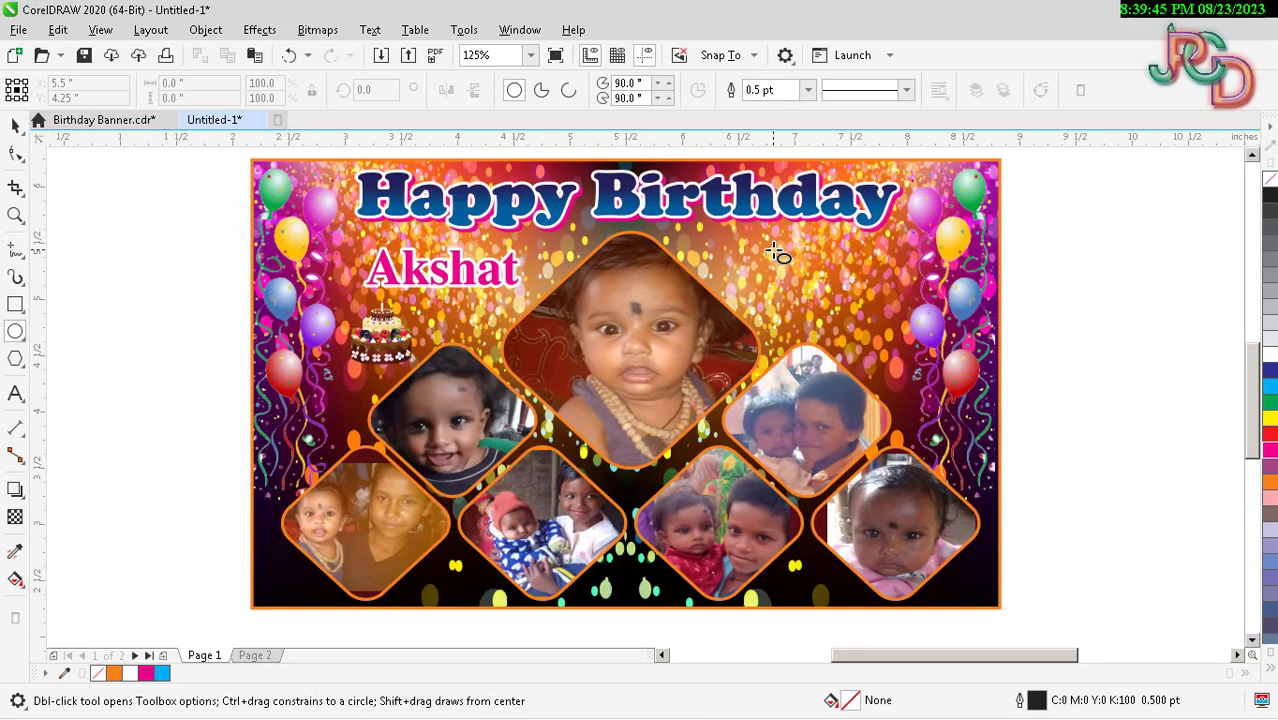
{"action": "left_click_drag", "start_coordinate": [777, 252], "coordinate": [900, 342]}
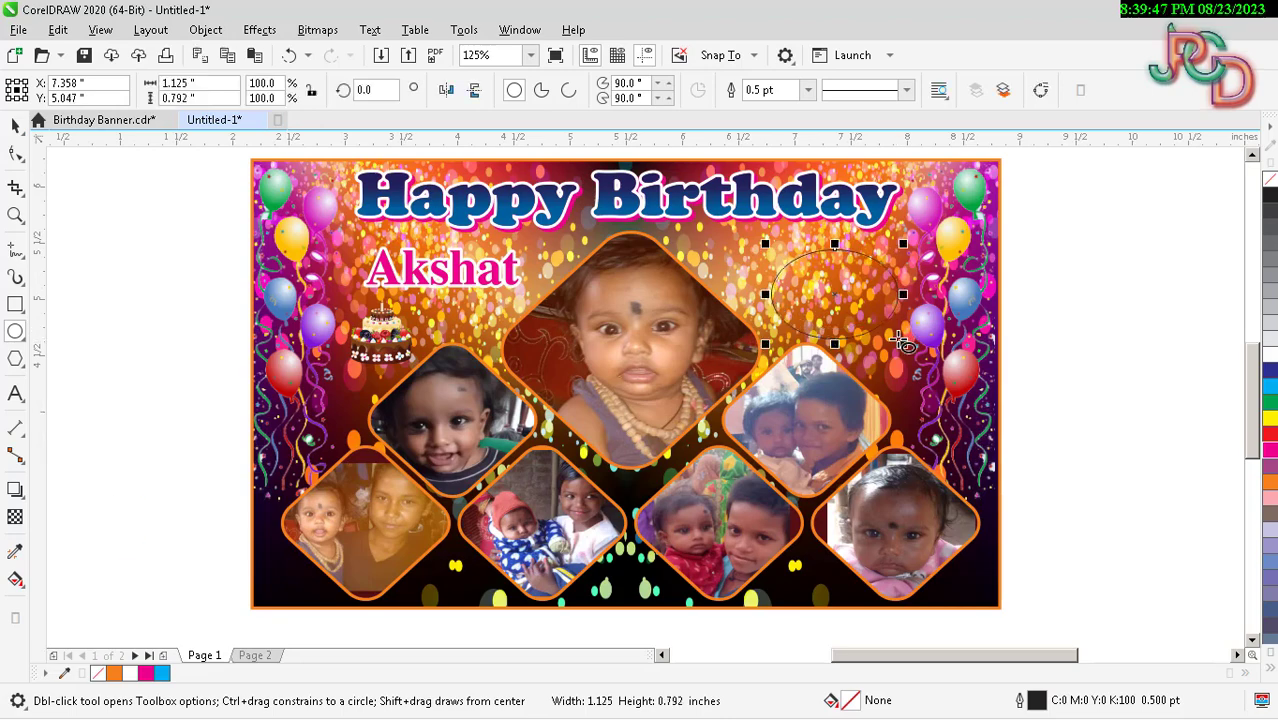
{"action": "key", "text": "space"}
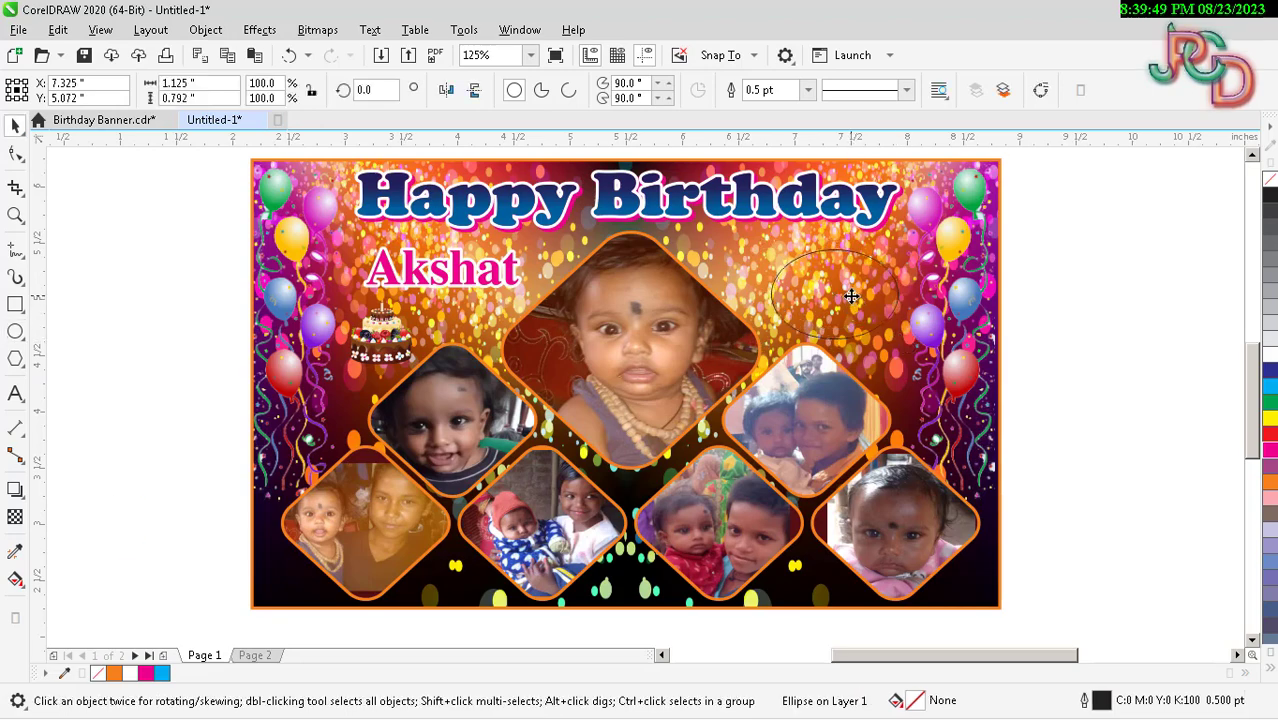
{"action": "scroll", "coordinate": [833, 372], "scroll_direction": "down", "scroll_amount": 2}
{"action": "scroll", "coordinate": [838, 320], "scroll_direction": "up", "scroll_amount": 2}
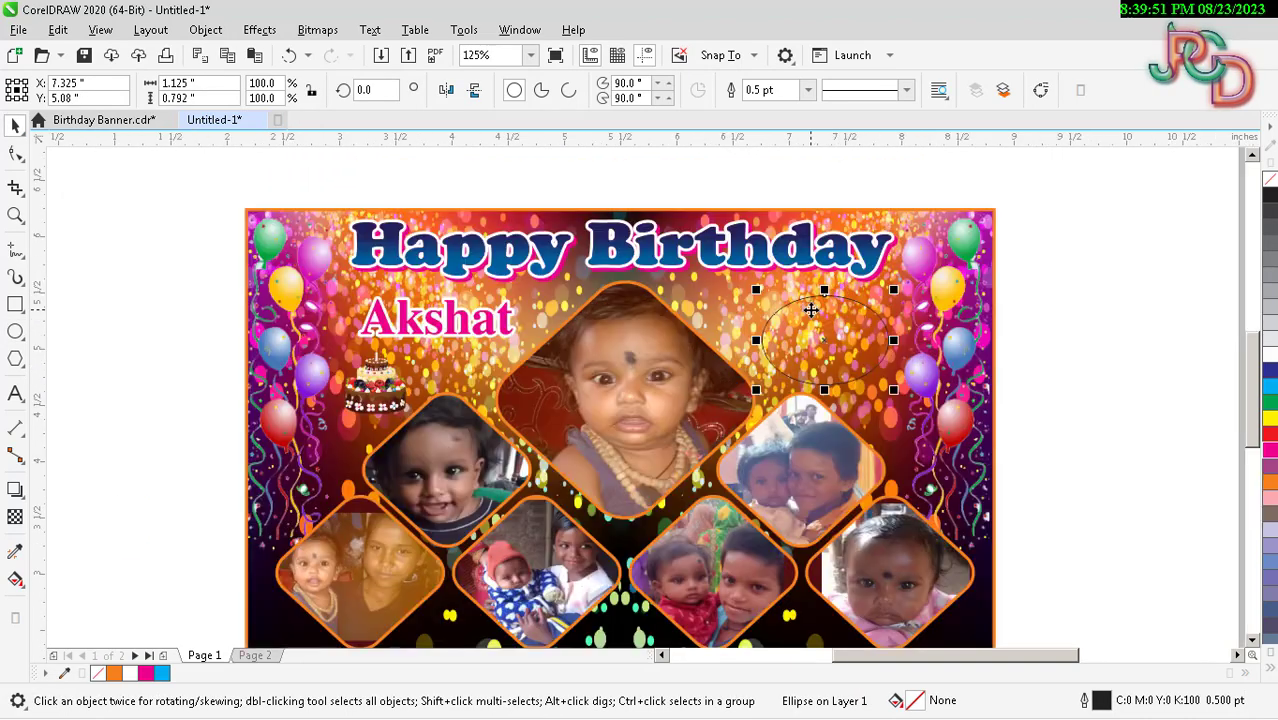
{"action": "scroll", "coordinate": [790, 280], "scroll_direction": "down", "scroll_amount": 2}
{"action": "scroll", "coordinate": [780, 258], "scroll_direction": "up", "scroll_amount": 1}
Copy the dark maroon swatch's fill onto the ellipse with Copy Properties From.
{"action": "left_click", "coordinate": [58, 29]}
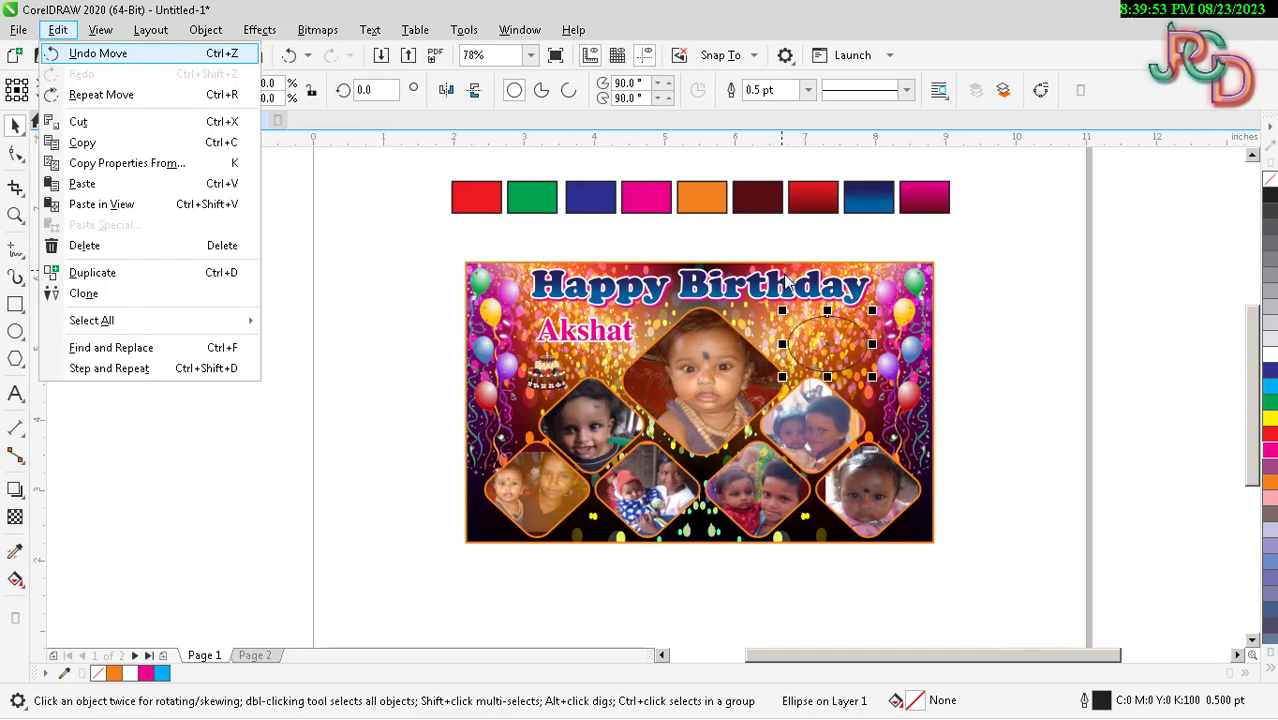
{"action": "left_click", "coordinate": [110, 160]}
{"action": "left_click", "coordinate": [668, 398]}
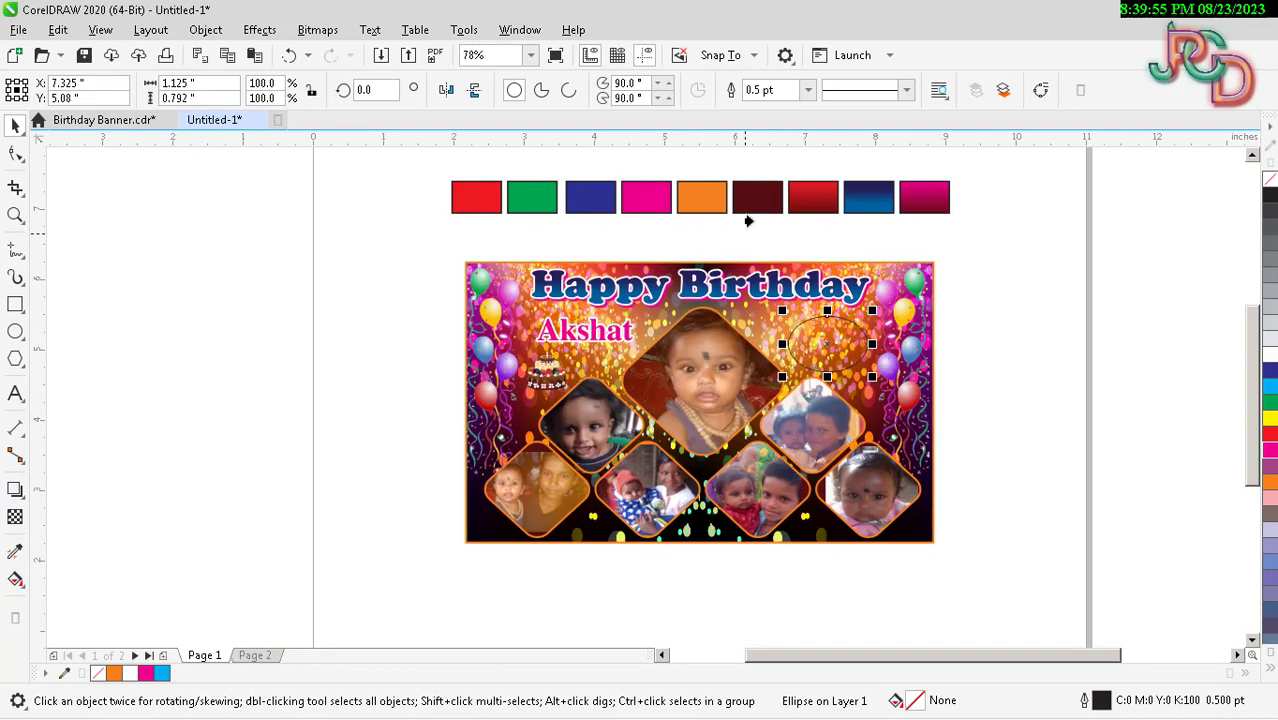
{"action": "left_click", "coordinate": [757, 197]}
{"action": "left_click", "coordinate": [1027, 362]}
{"action": "scroll", "coordinate": [830, 357], "scroll_direction": "up", "scroll_amount": 2}
{"action": "left_click", "coordinate": [830, 357]}
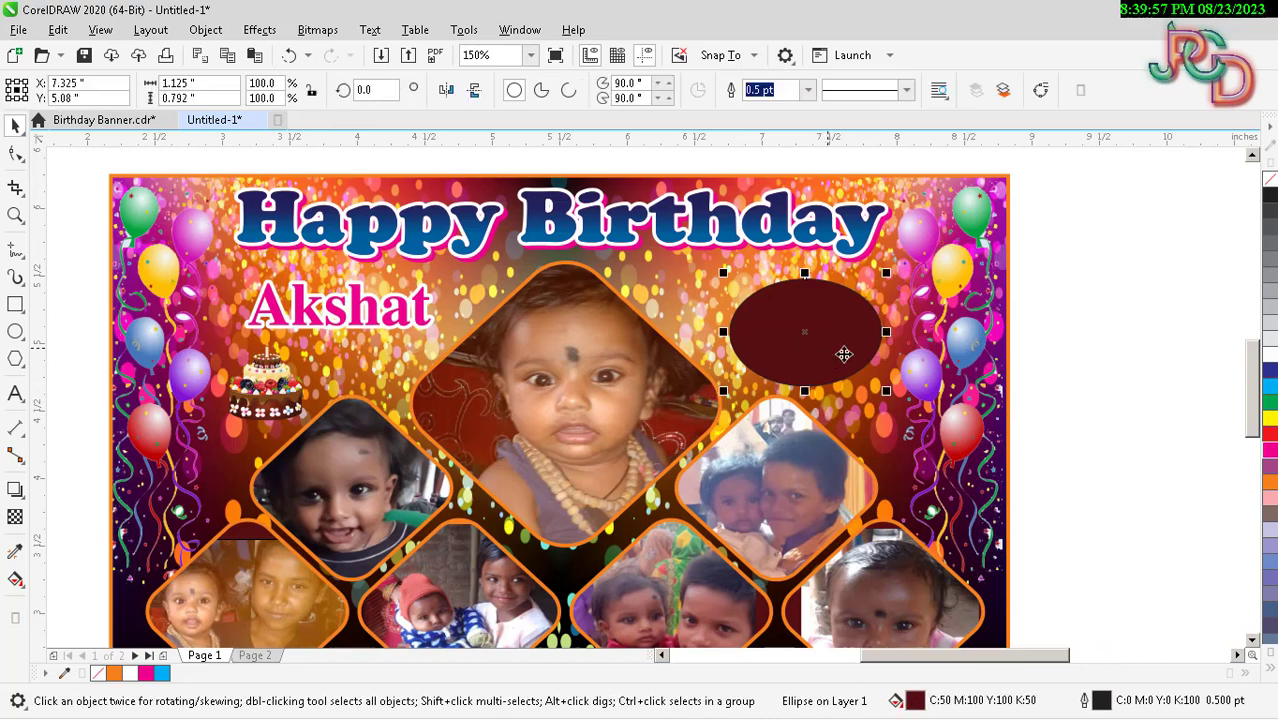
Give the ellipse a yellow outline 2.0 pt wide.
{"action": "left_click", "coordinate": [1095, 420]}
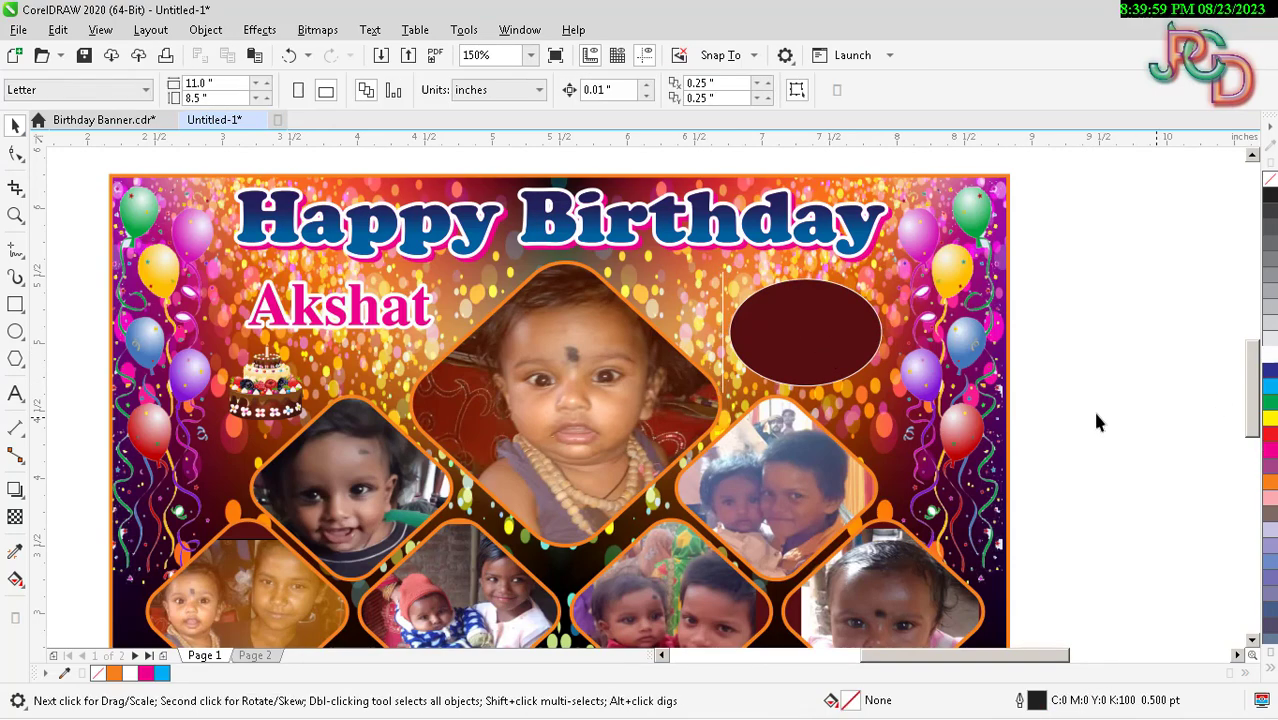
{"action": "left_click", "coordinate": [864, 354]}
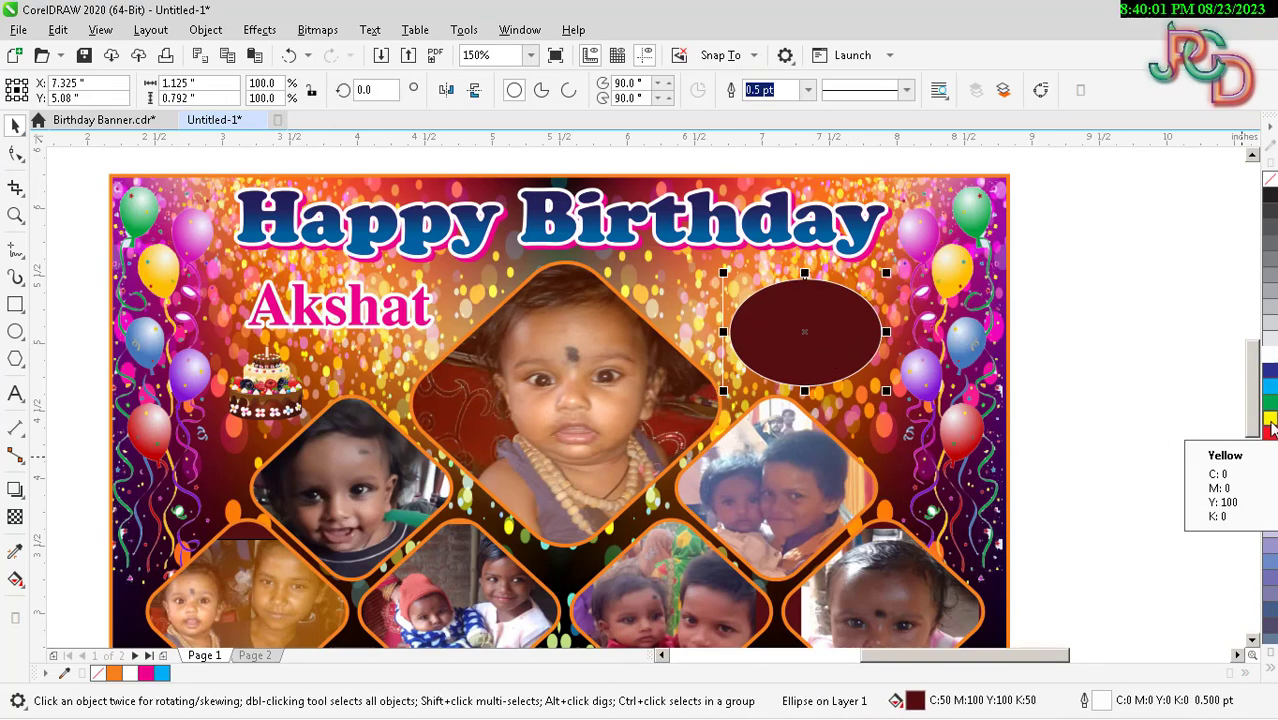
{"action": "right_click", "coordinate": [1270, 420]}
{"action": "left_click", "coordinate": [808, 90]}
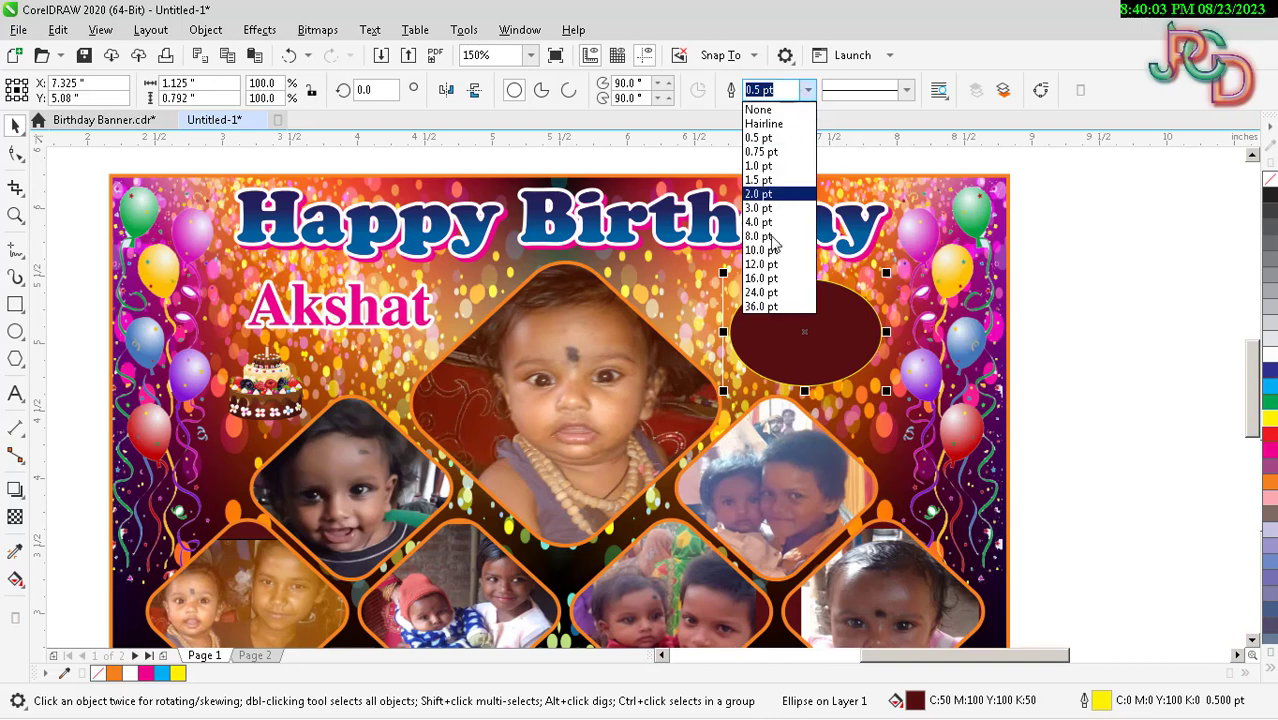
{"action": "left_click", "coordinate": [766, 181]}
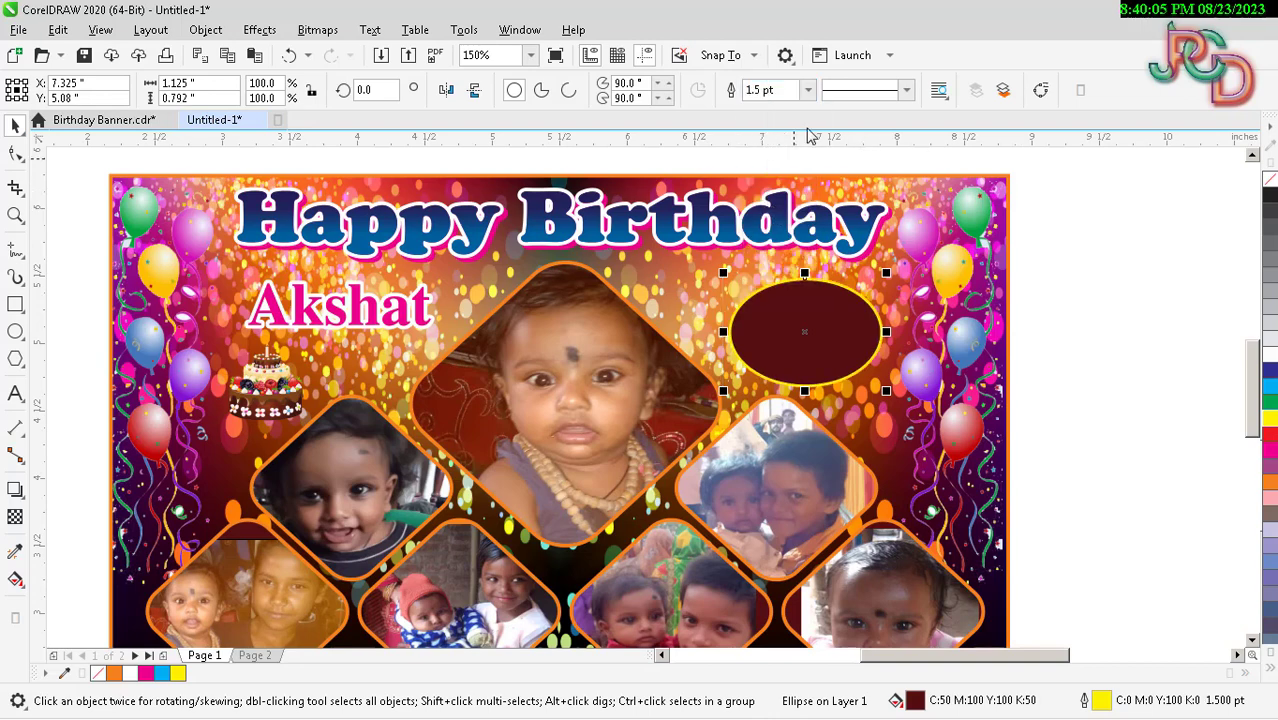
{"action": "left_click", "coordinate": [808, 90]}
{"action": "left_click", "coordinate": [800, 194]}
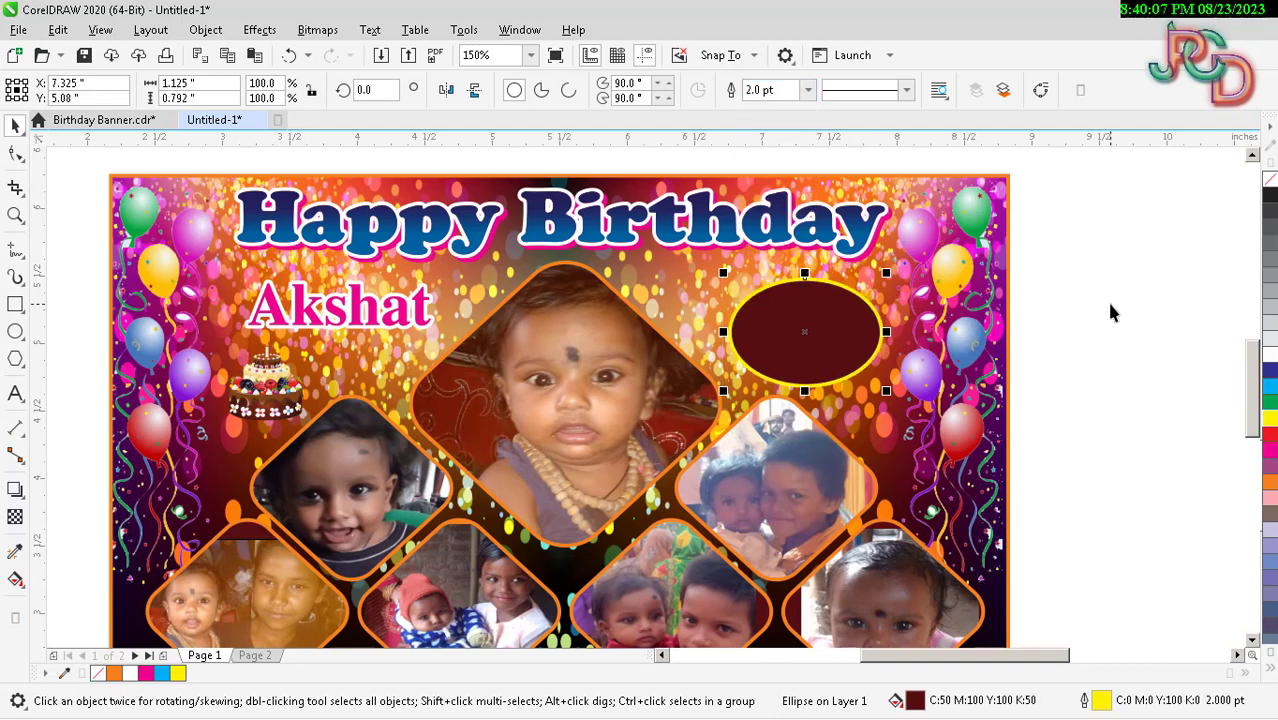
{"action": "left_click", "coordinate": [1106, 299]}
{"action": "scroll", "coordinate": [903, 323], "scroll_direction": "down", "scroll_amount": 4}
{"action": "scroll", "coordinate": [903, 323], "scroll_direction": "up", "scroll_amount": 2}
{"action": "left_click", "coordinate": [903, 323]}
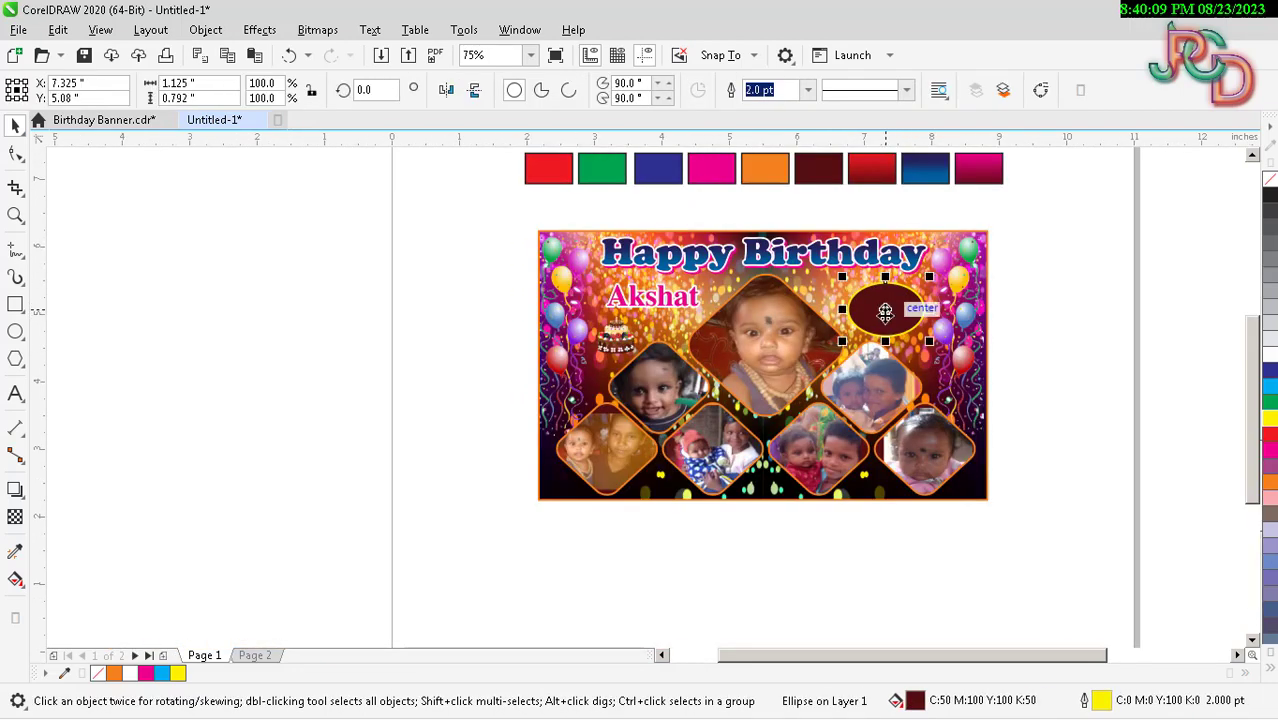
Enlarge the Akshat text slightly.
{"action": "scroll", "coordinate": [632, 323], "scroll_direction": "up", "scroll_amount": 2}
{"action": "scroll", "coordinate": [632, 323], "scroll_direction": "up", "scroll_amount": 1}
{"action": "left_click", "coordinate": [780, 262]}
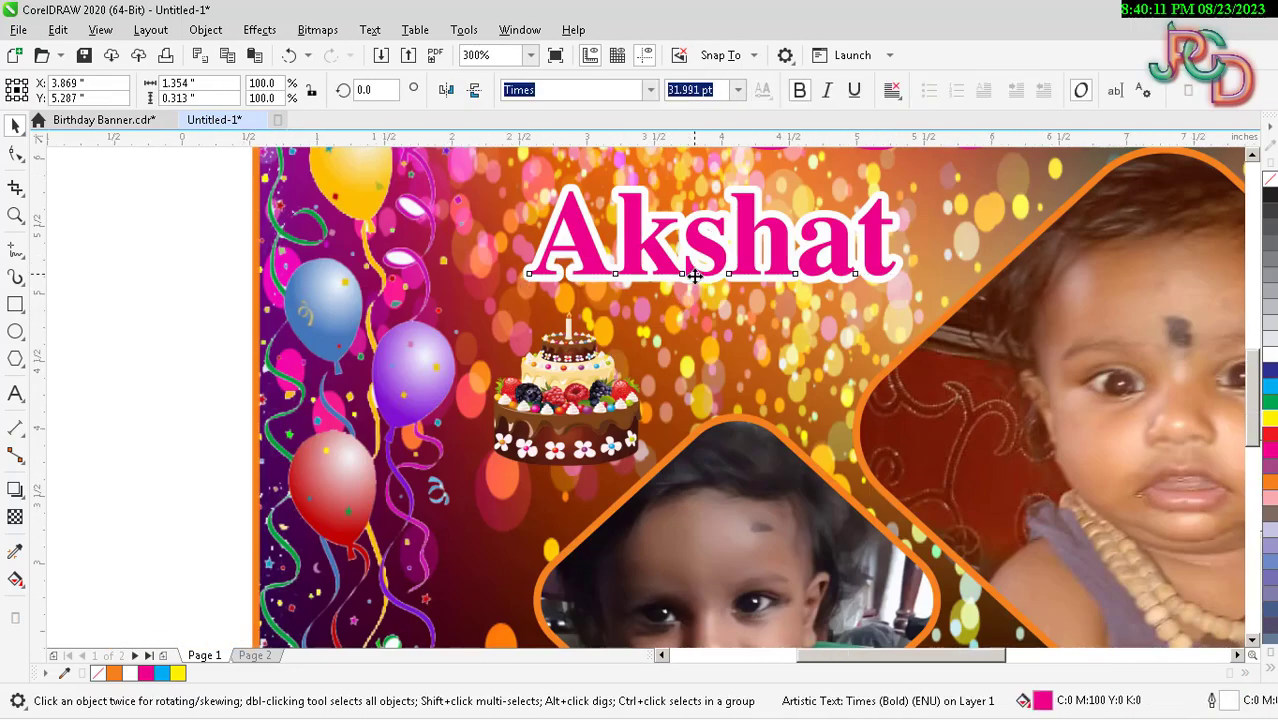
{"action": "scroll", "coordinate": [812, 307], "scroll_direction": "down", "scroll_amount": 1}
{"action": "left_click_drag", "start_coordinate": [800, 285], "coordinate": [826, 290]}
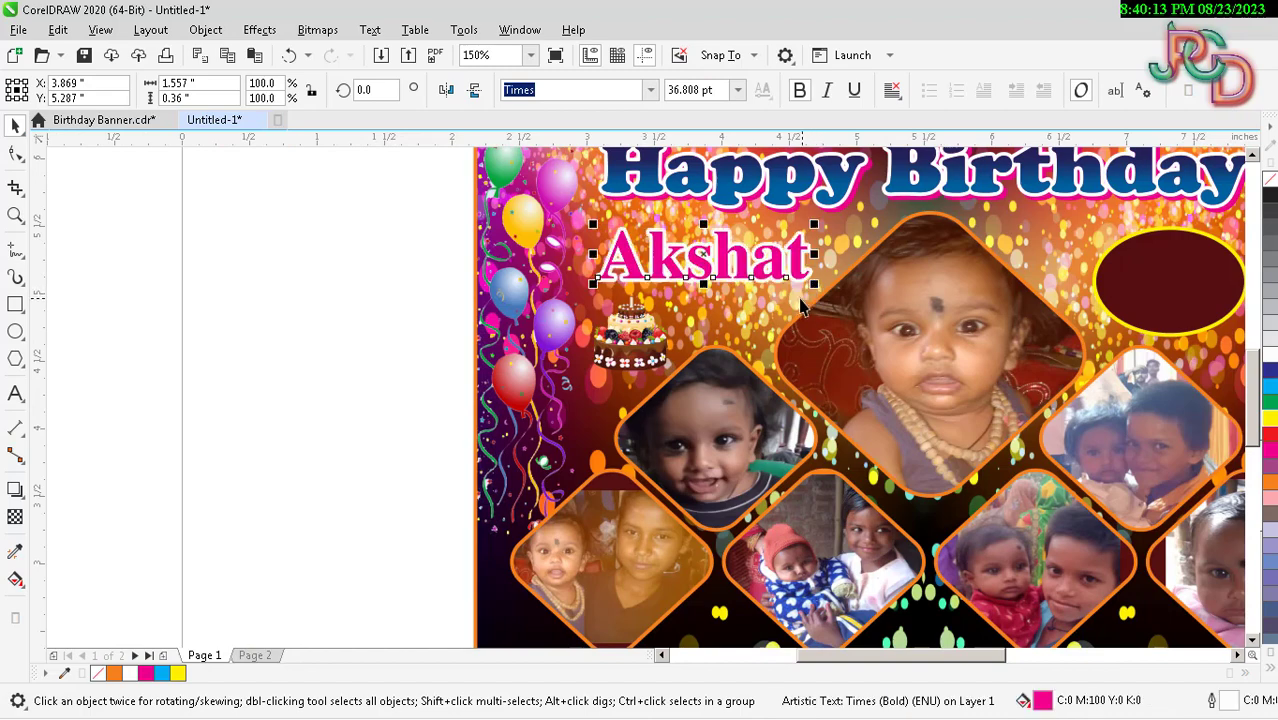
{"action": "scroll", "coordinate": [818, 290], "scroll_direction": "down", "scroll_amount": 2}
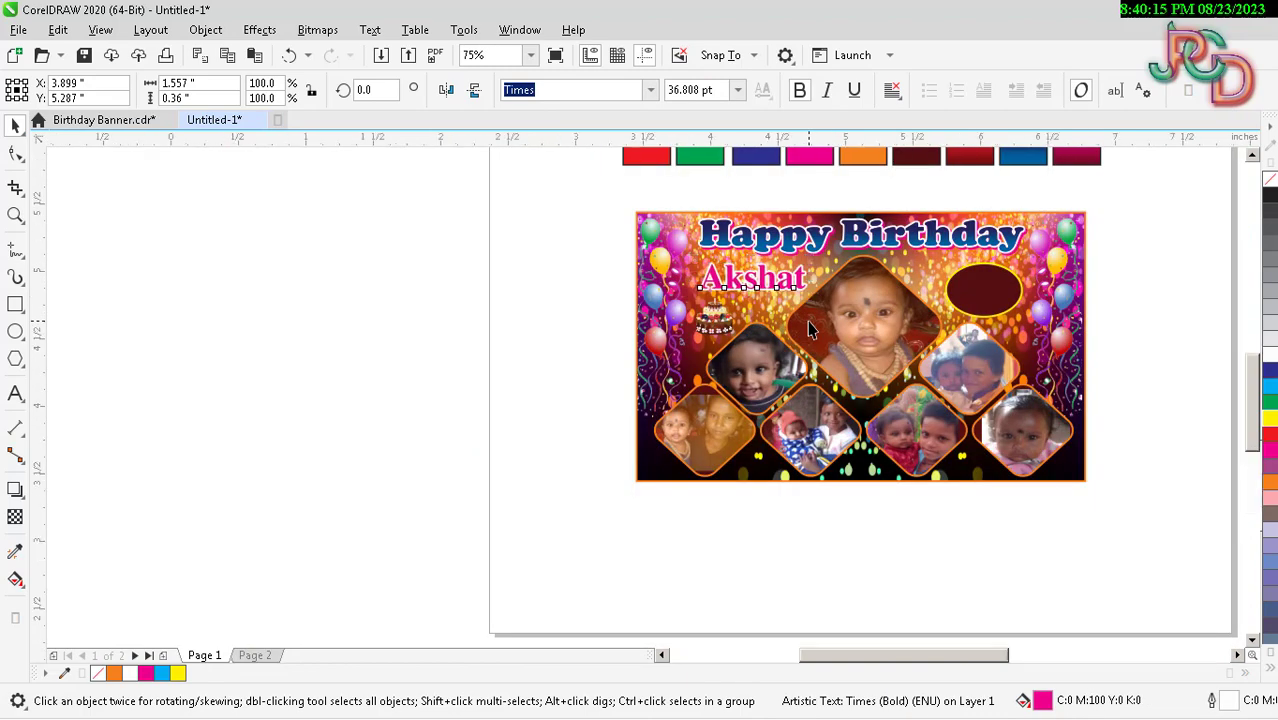
{"action": "scroll", "coordinate": [810, 330], "scroll_direction": "up", "scroll_amount": 1}
{"action": "scroll", "coordinate": [750, 340], "scroll_direction": "down", "scroll_amount": 1}
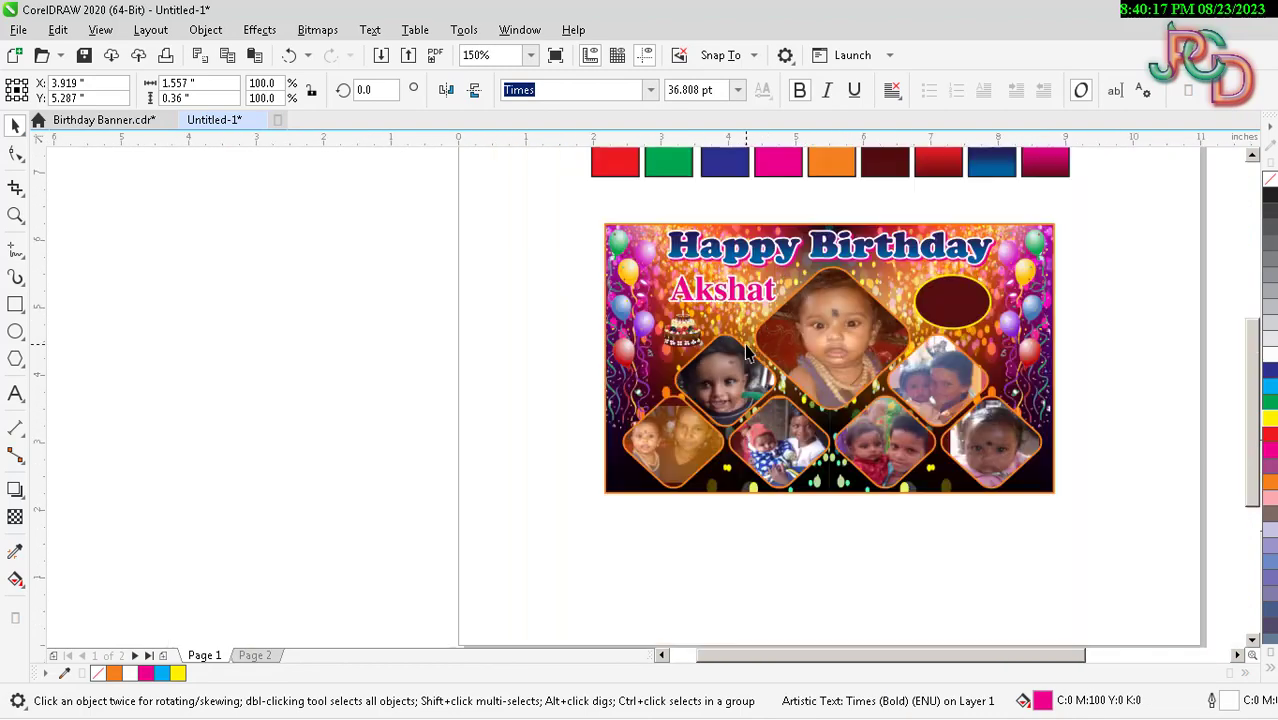
{"action": "left_click", "coordinate": [567, 195]}
Delete the colour-swatch row above the banner and zoom to fit the banner.
{"action": "scroll", "coordinate": [608, 280], "scroll_direction": "down", "scroll_amount": 3}
{"action": "left_click_drag", "start_coordinate": [574, 201], "coordinate": [875, 252]}
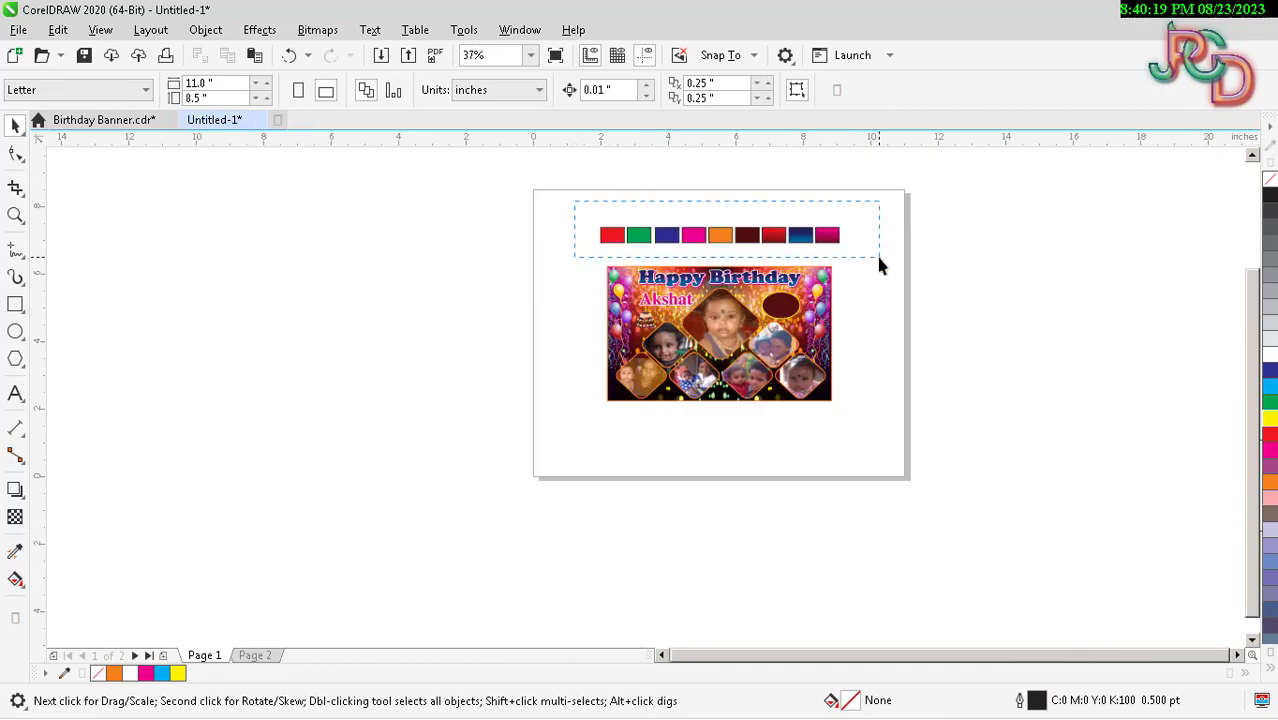
{"action": "key", "text": "Delete"}
{"action": "mouse_move", "coordinate": [586, 238]}
{"action": "left_mouse_down"}
{"action": "mouse_move", "coordinate": [793, 383]}
{"action": "mouse_move", "coordinate": [910, 431]}
{"action": "left_mouse_up"}
{"action": "key", "text": "shift+F2"}
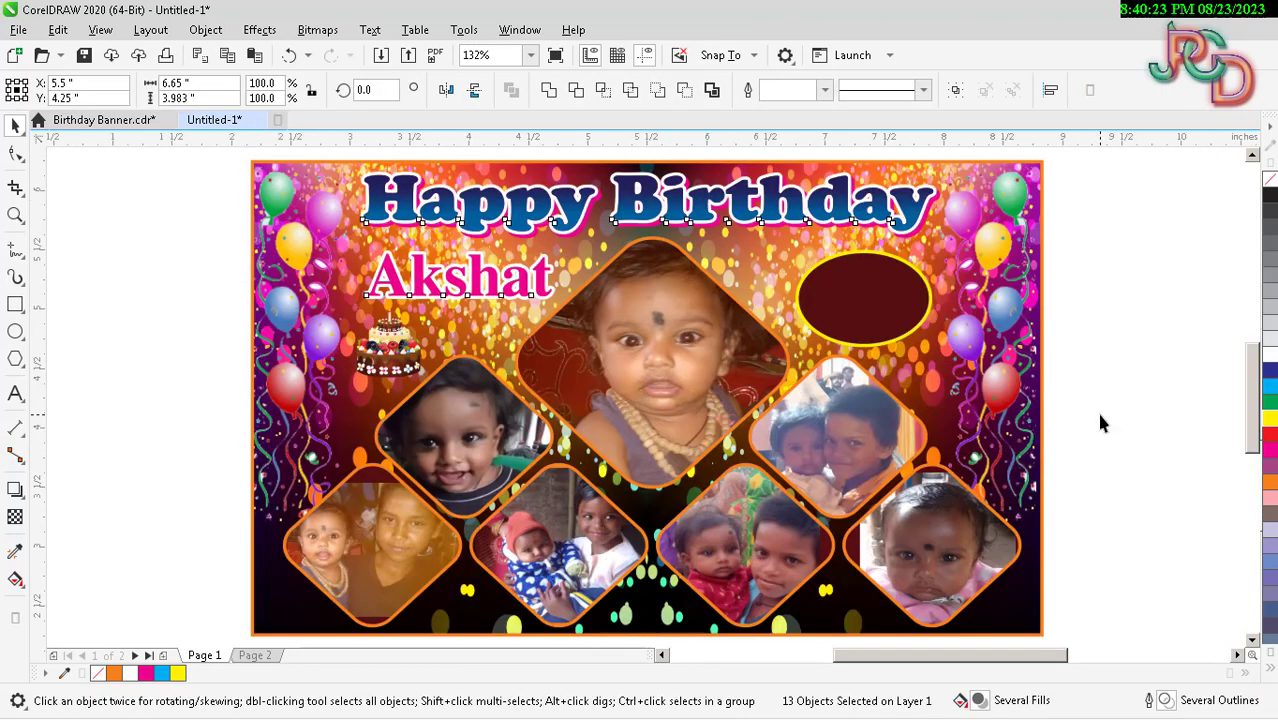
Rescale the centre baby photo inside its PowerClip frame to about 145.9%.
{"action": "left_click", "coordinate": [1096, 409]}
{"action": "left_click", "coordinate": [722, 382]}
{"action": "double_click", "coordinate": [722, 382]}
{"action": "left_click", "coordinate": [719, 384]}
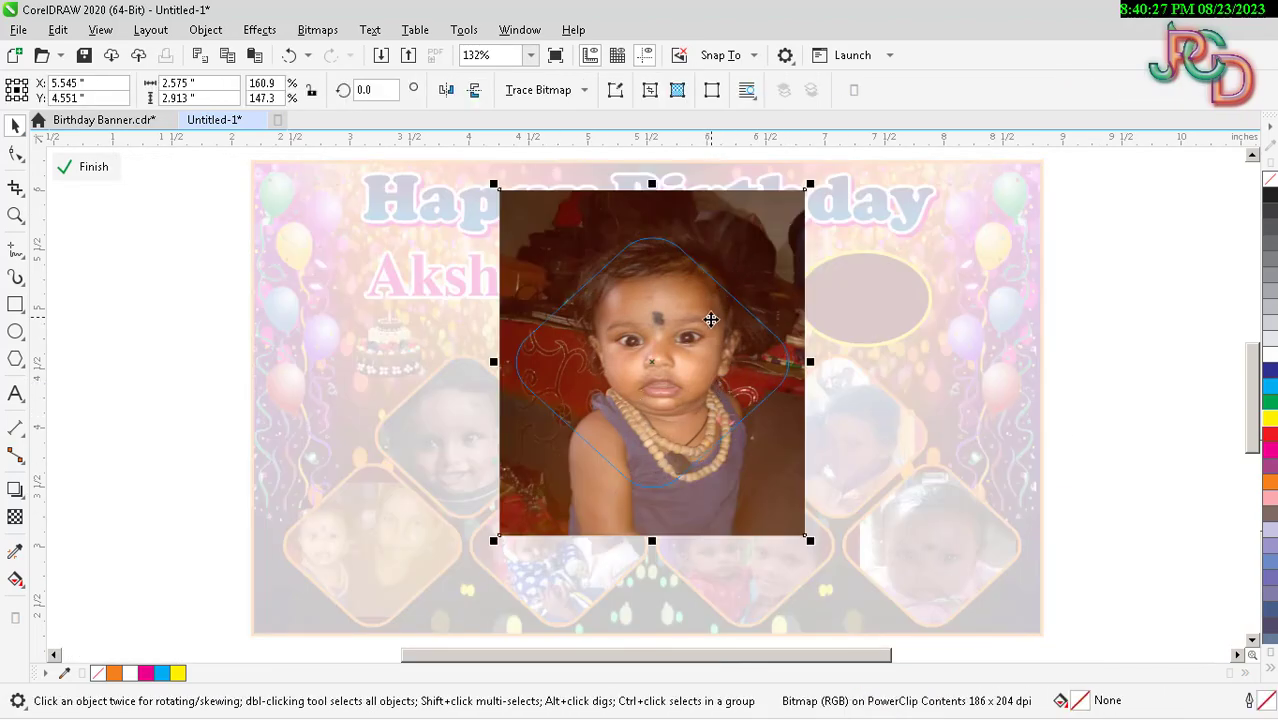
{"action": "left_click_drag", "start_coordinate": [809, 185], "coordinate": [806, 203]}
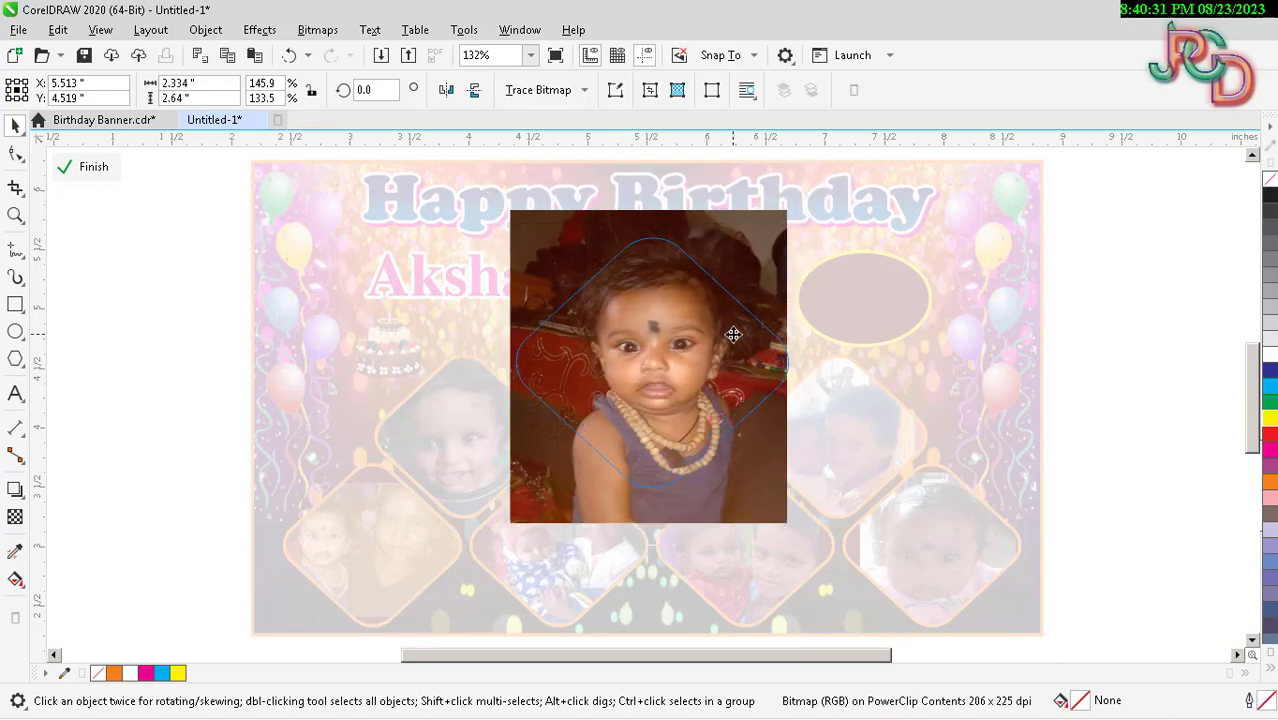
{"action": "scroll", "coordinate": [730, 384], "scroll_direction": "down", "scroll_amount": 2}
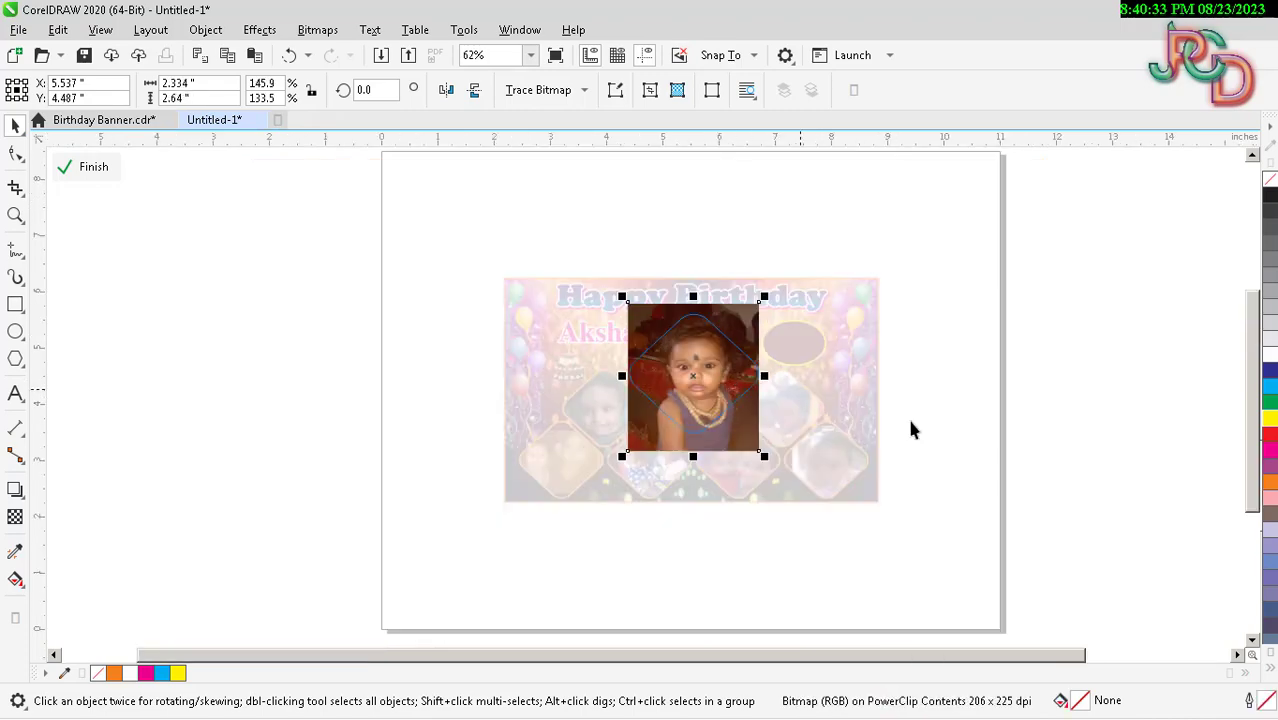
{"action": "left_click", "coordinate": [1049, 457], "text": "ctrl"}
{"action": "left_click", "coordinate": [1049, 457]}
{"action": "left_click_drag", "start_coordinate": [472, 242], "coordinate": [978, 519]}
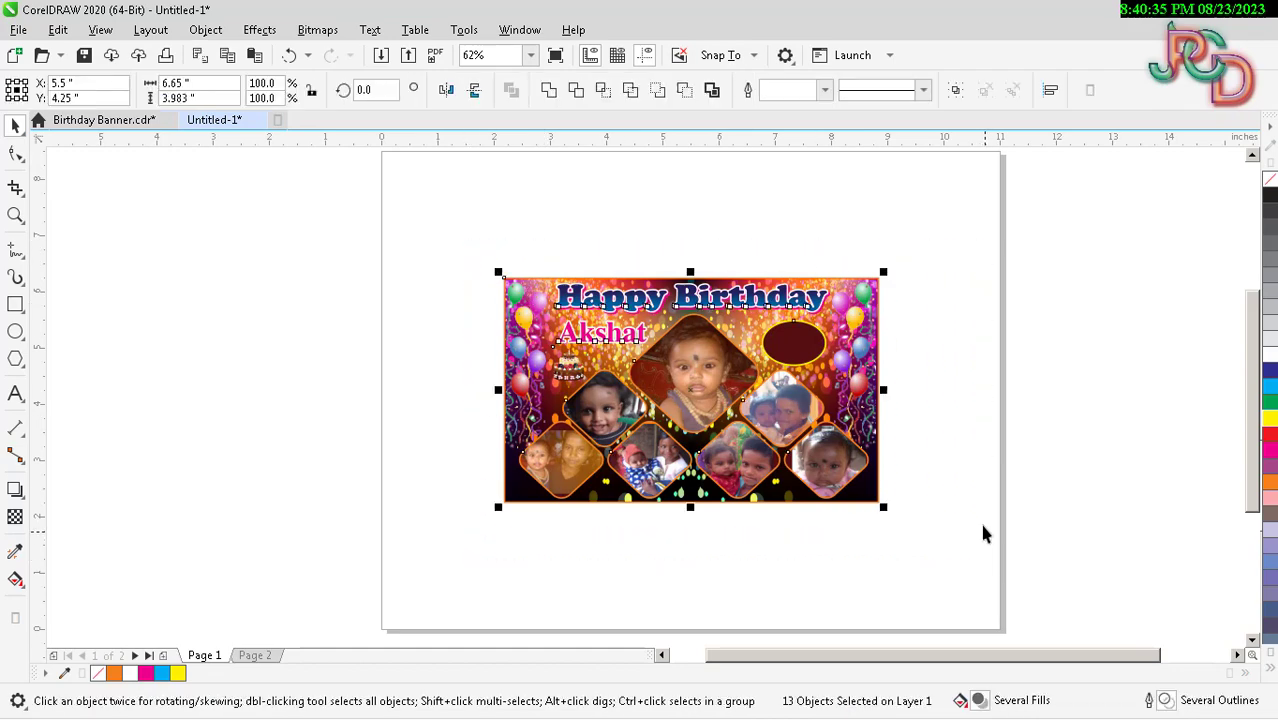
{"action": "key", "text": "shift+F2"}
Copy Akshat onto the maroon oval, retype it as '1', and move it into the oval.
{"action": "left_click", "coordinate": [1127, 438]}
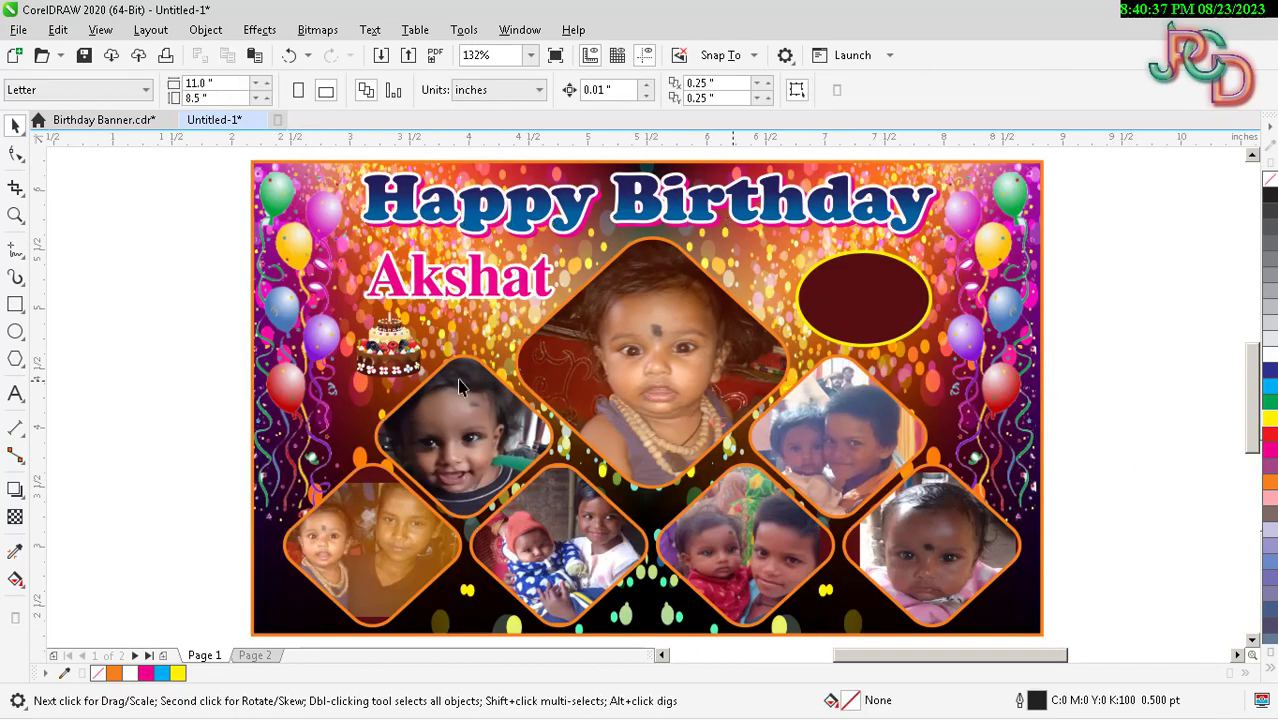
{"action": "left_click_drag", "start_coordinate": [450, 311], "coordinate": [830, 330]}
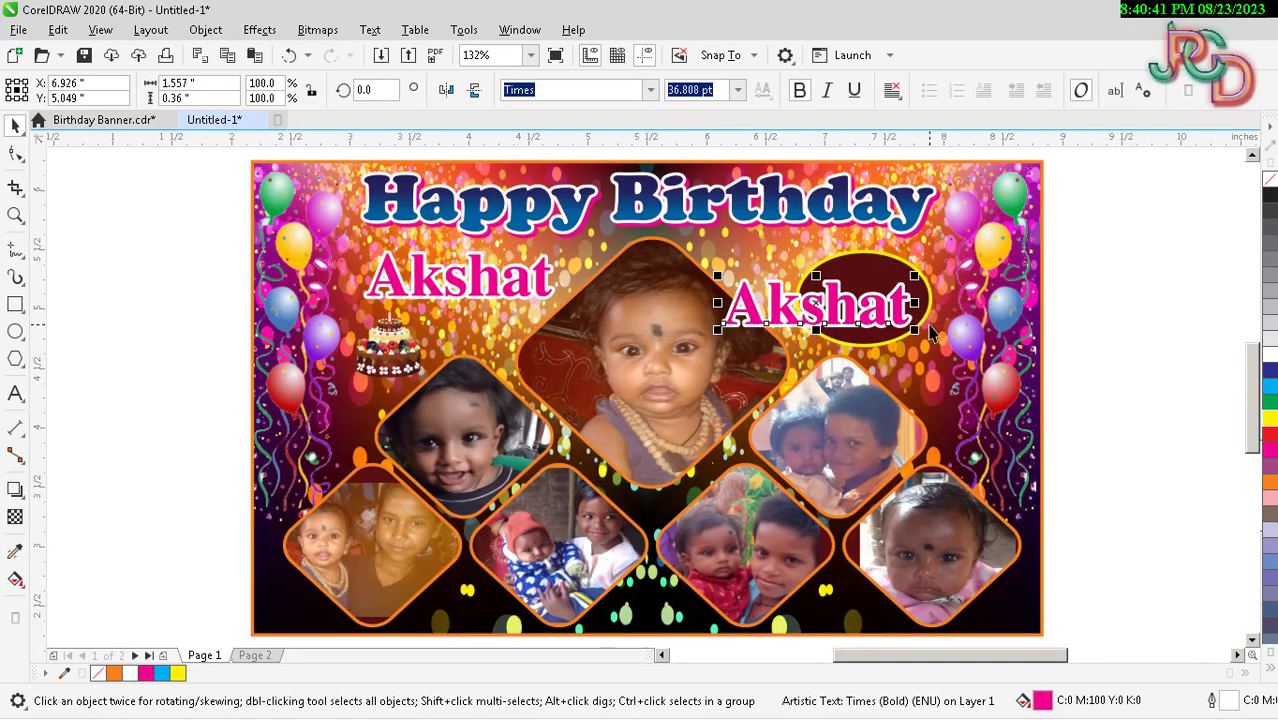
{"action": "double_click", "coordinate": [893, 322]}
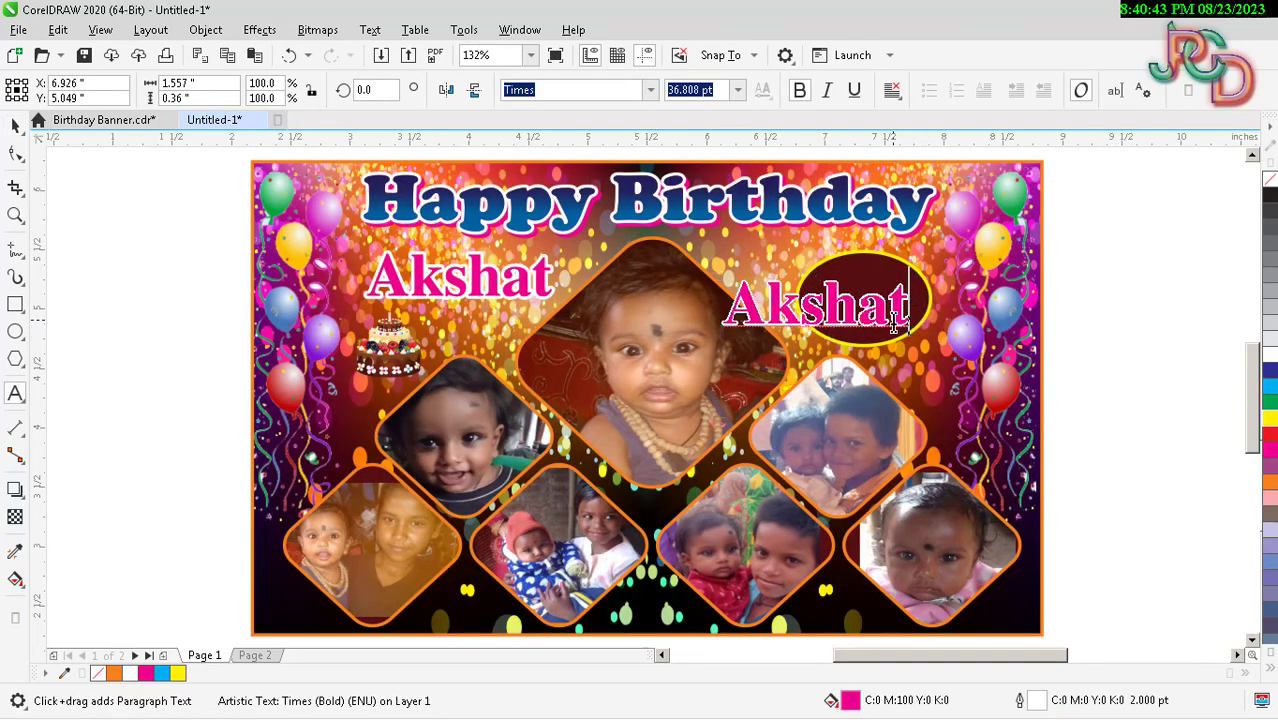
{"action": "double_click", "coordinate": [893, 322]}
{"action": "type", "text": "1"}
{"action": "key", "text": "ctrl+space"}
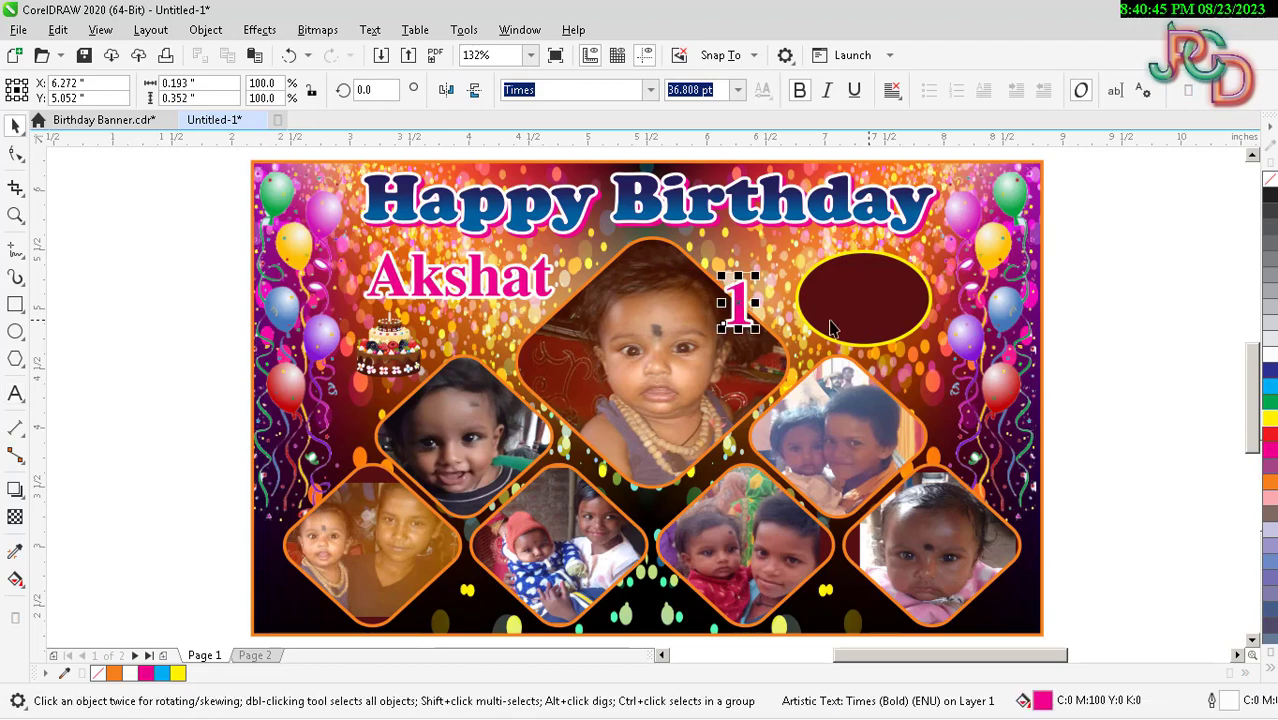
{"action": "left_click_drag", "start_coordinate": [748, 322], "coordinate": [882, 305]}
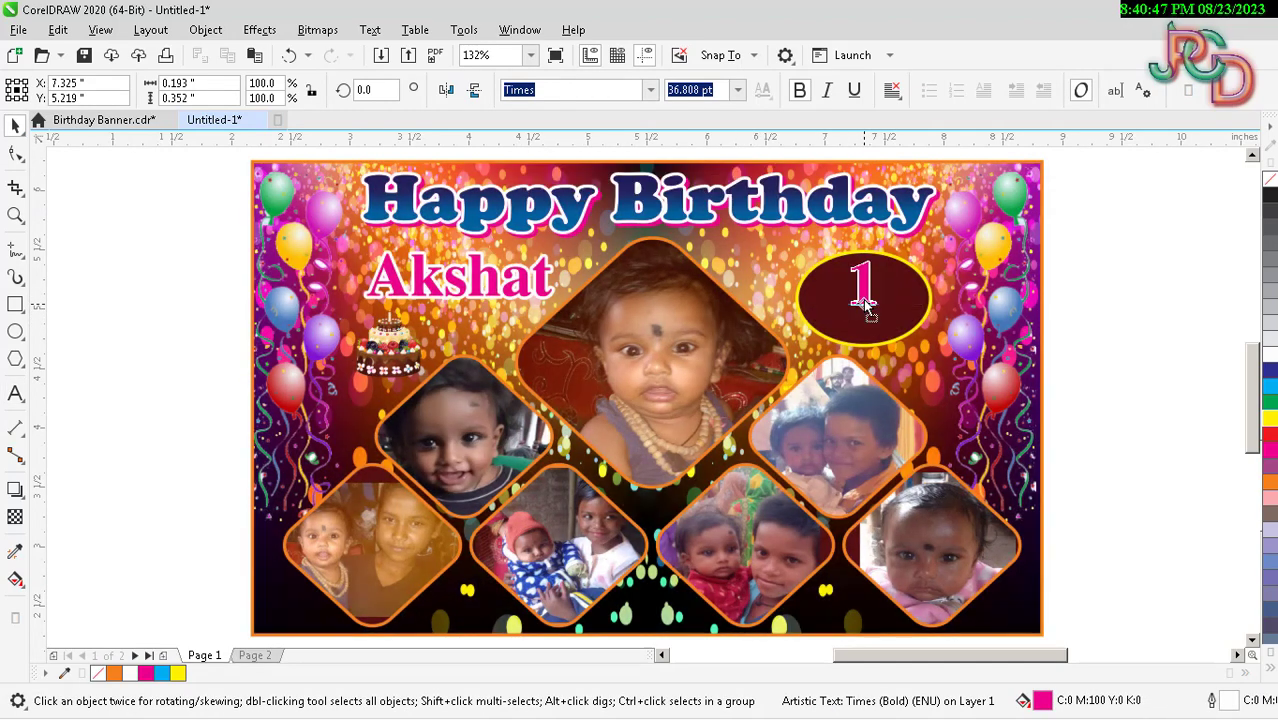
Widen the oval to the left, shift the 1 left within it, and fill it white.
{"action": "scroll", "coordinate": [880, 305], "scroll_direction": "up", "scroll_amount": 3}
{"action": "left_click", "coordinate": [741, 296]}
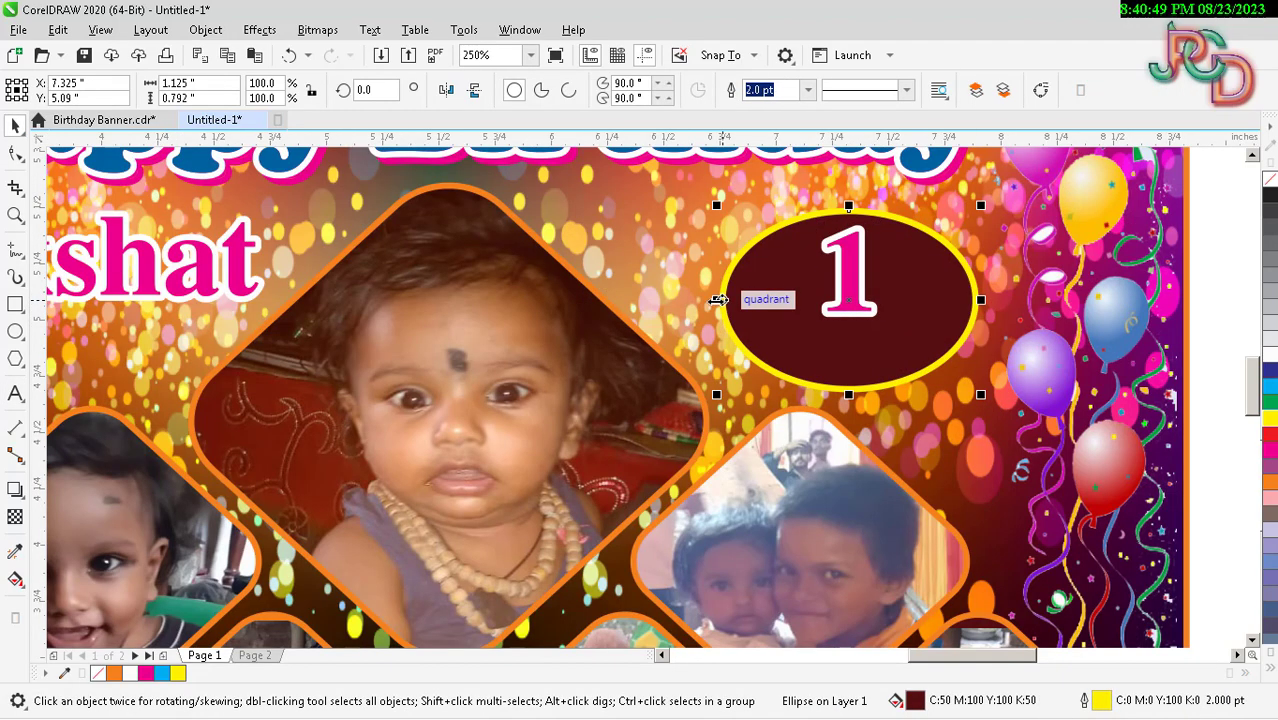
{"action": "left_click_drag", "start_coordinate": [712, 300], "coordinate": [680, 301]}
{"action": "left_click", "coordinate": [852, 302]}
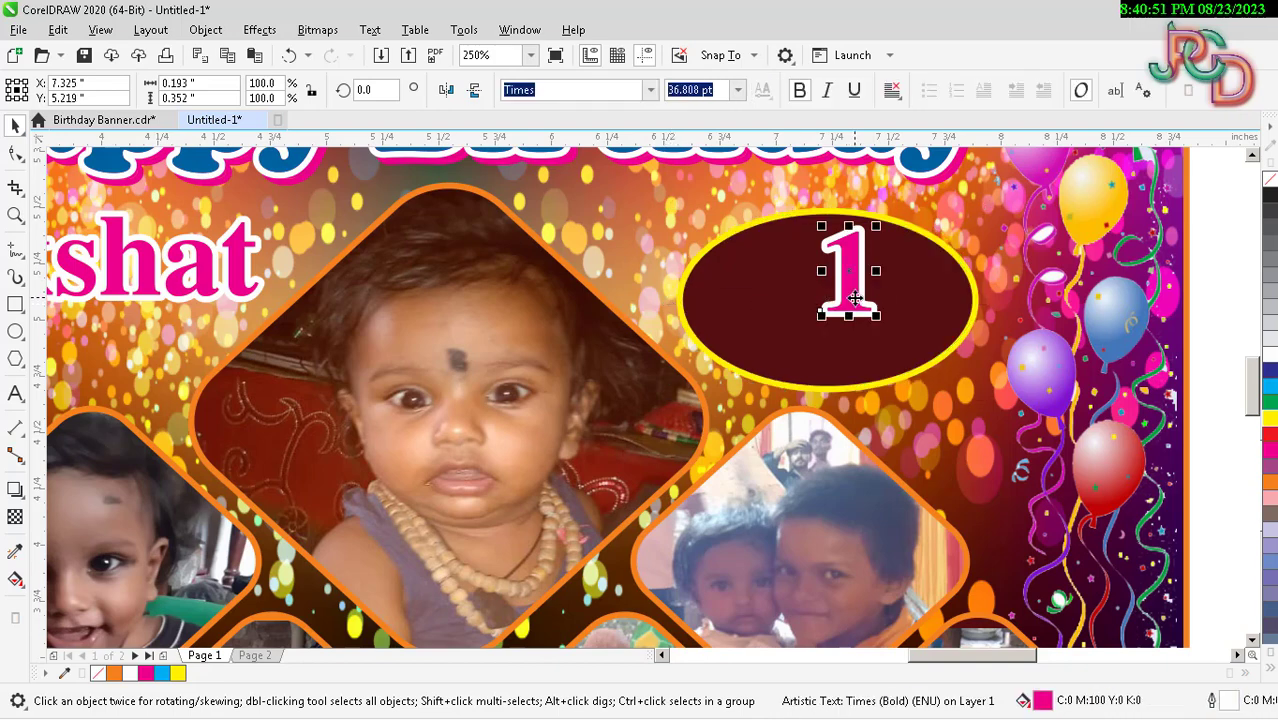
{"action": "mouse_move", "coordinate": [852, 302]}
{"action": "left_mouse_down"}
{"action": "mouse_move", "coordinate": [808, 316]}
{"action": "mouse_move", "coordinate": [822, 318]}
{"action": "left_mouse_up"}
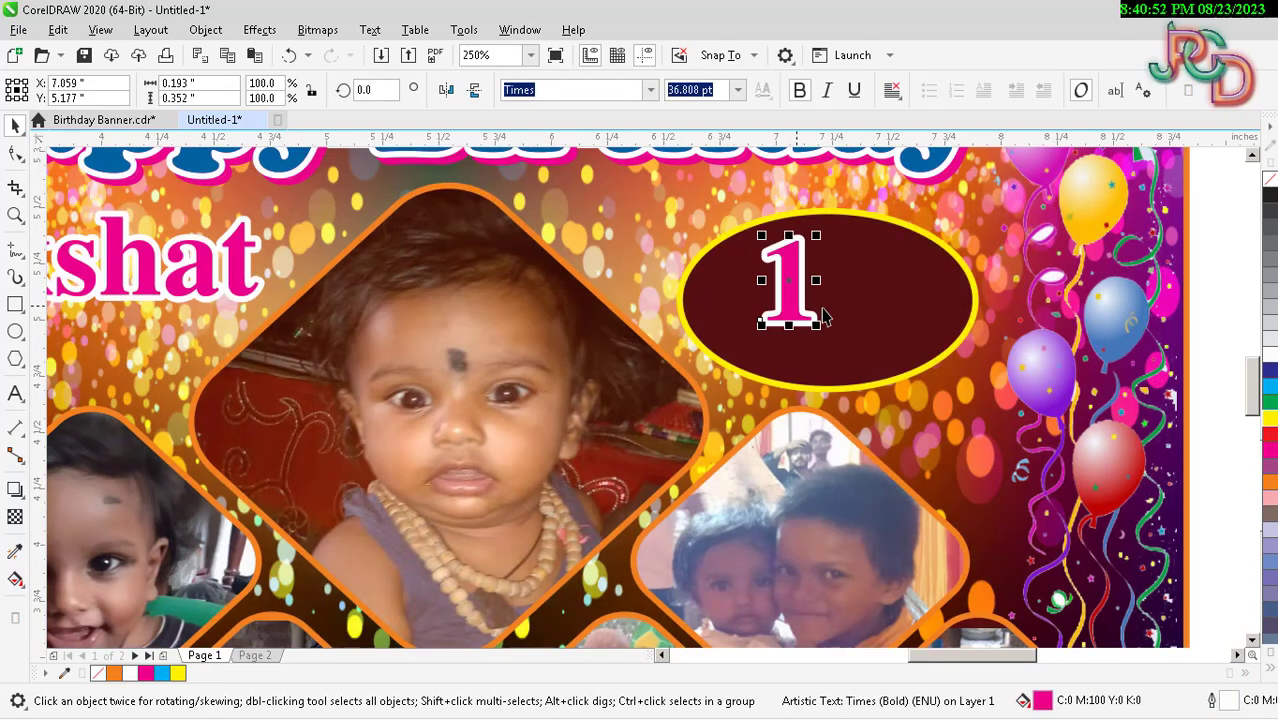
{"action": "left_click", "coordinate": [1270, 354]}
Give the 1 a black outline and shrink it, confirming the Outline Pen settings.
{"action": "right_click", "coordinate": [1264, 200]}
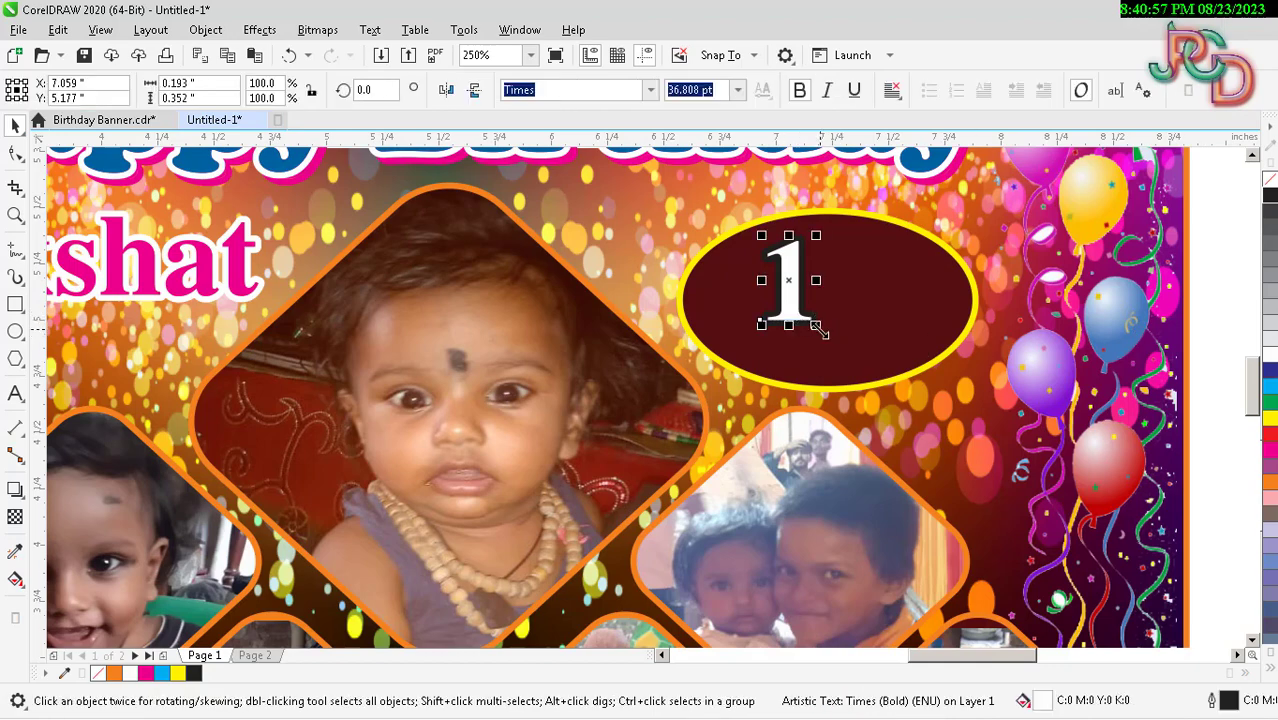
{"action": "mouse_move", "coordinate": [816, 326]}
{"action": "left_mouse_down"}
{"action": "mouse_move", "coordinate": [806, 320]}
{"action": "mouse_move", "coordinate": [825, 311]}
{"action": "left_mouse_up"}
{"action": "key", "text": "F12"}
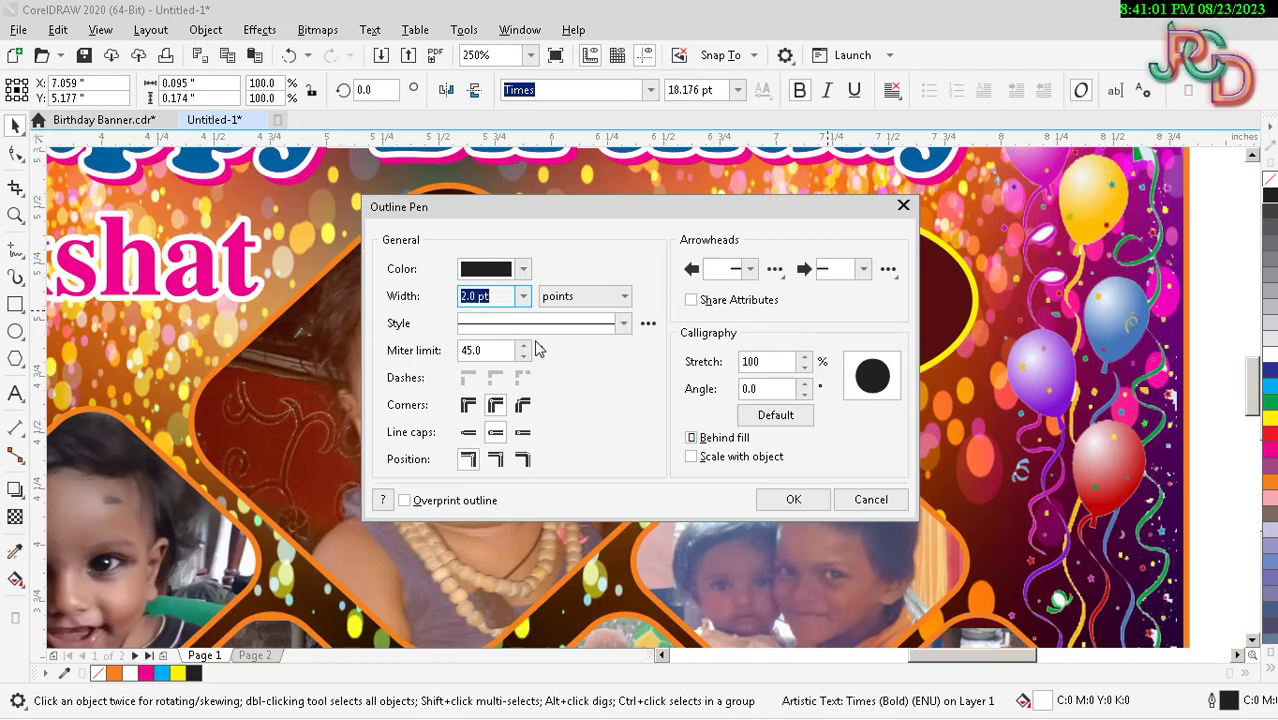
{"action": "left_click", "coordinate": [792, 499]}
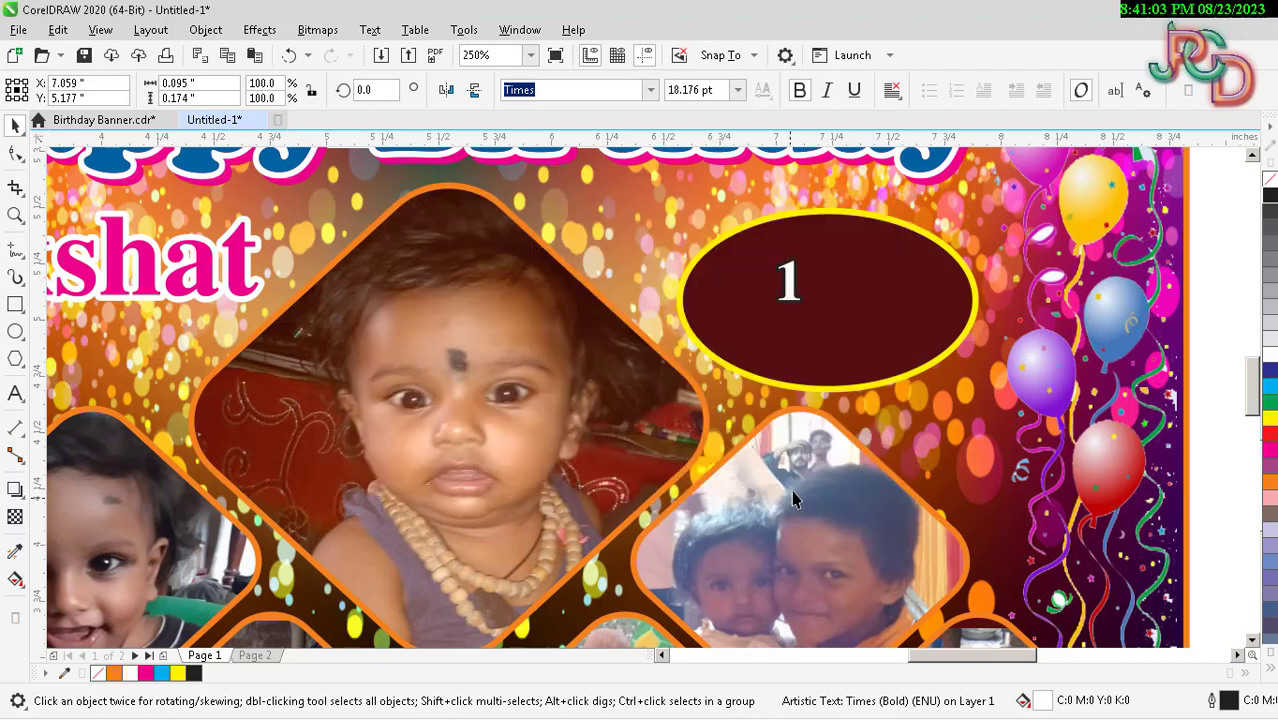
Enlarge the 1 to about 25.9 pt, nudge it left, and place a copy to its right.
{"action": "left_click", "coordinate": [789, 285]}
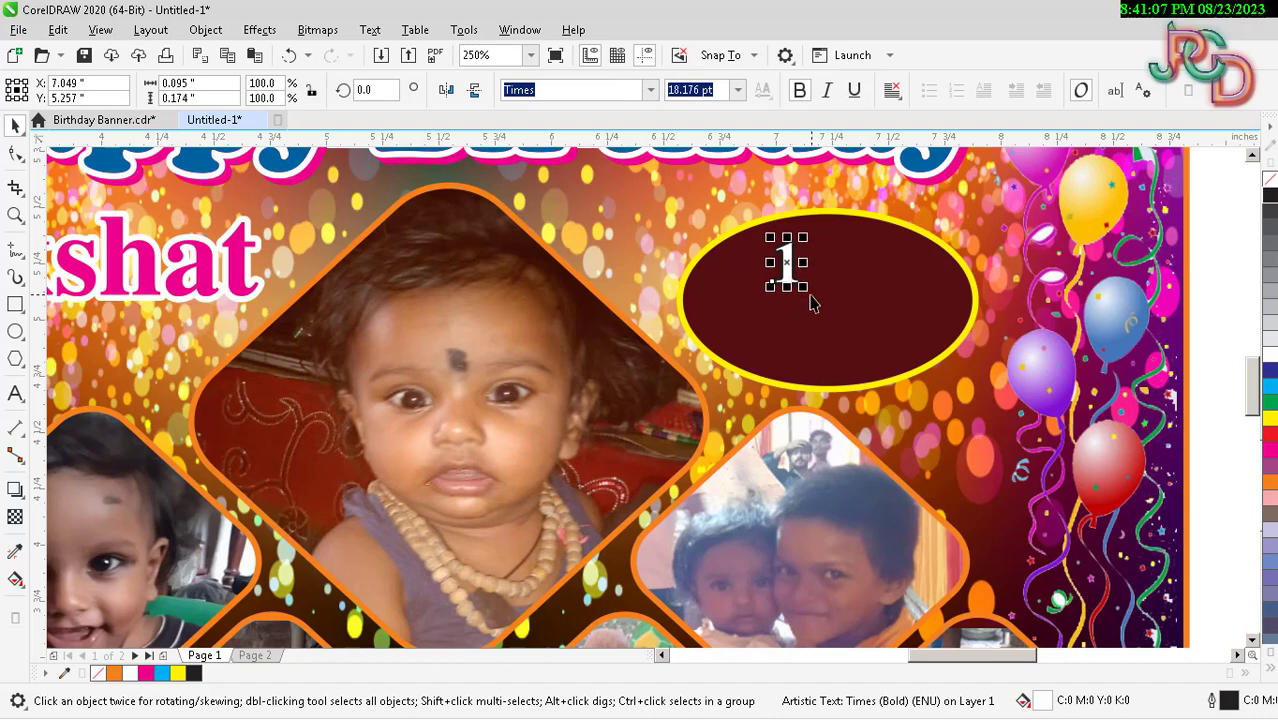
{"action": "scroll", "coordinate": [786, 291], "scroll_direction": "up", "scroll_amount": 2}
{"action": "left_click_drag", "start_coordinate": [780, 275], "coordinate": [813, 314]}
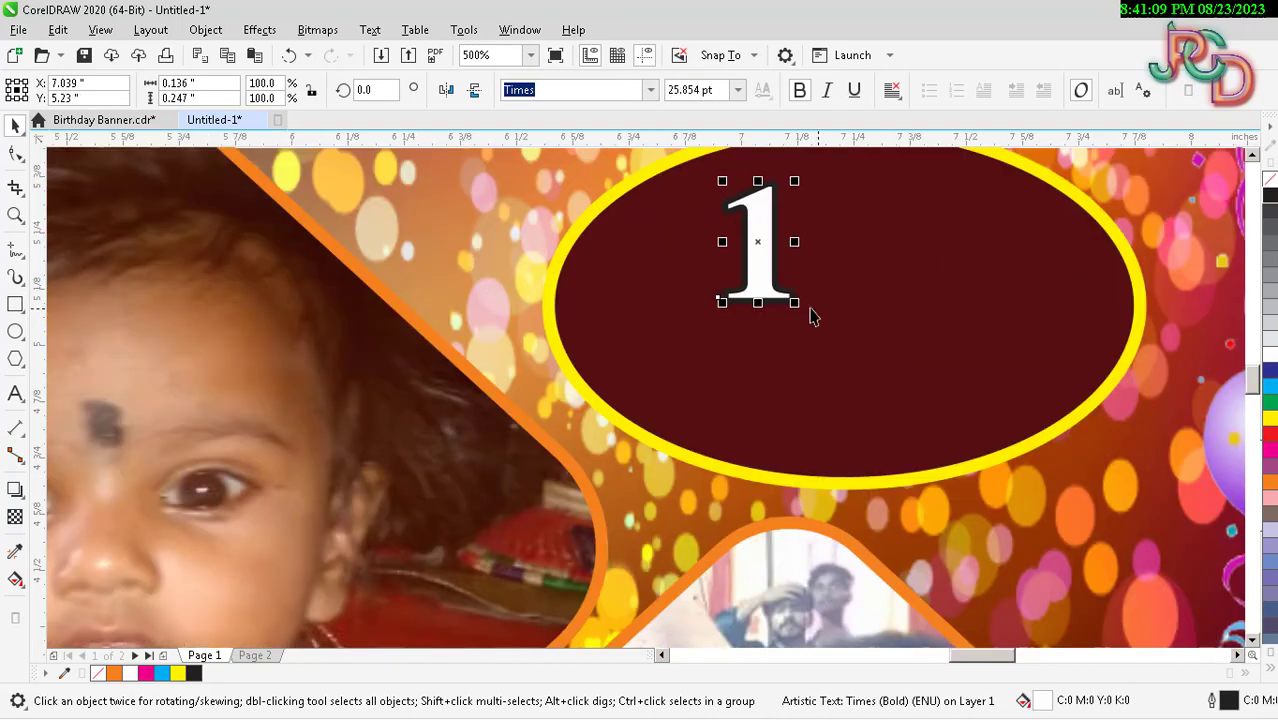
{"action": "scroll", "coordinate": [813, 314], "scroll_direction": "down", "scroll_amount": 2}
{"action": "key", "text": "Left"}
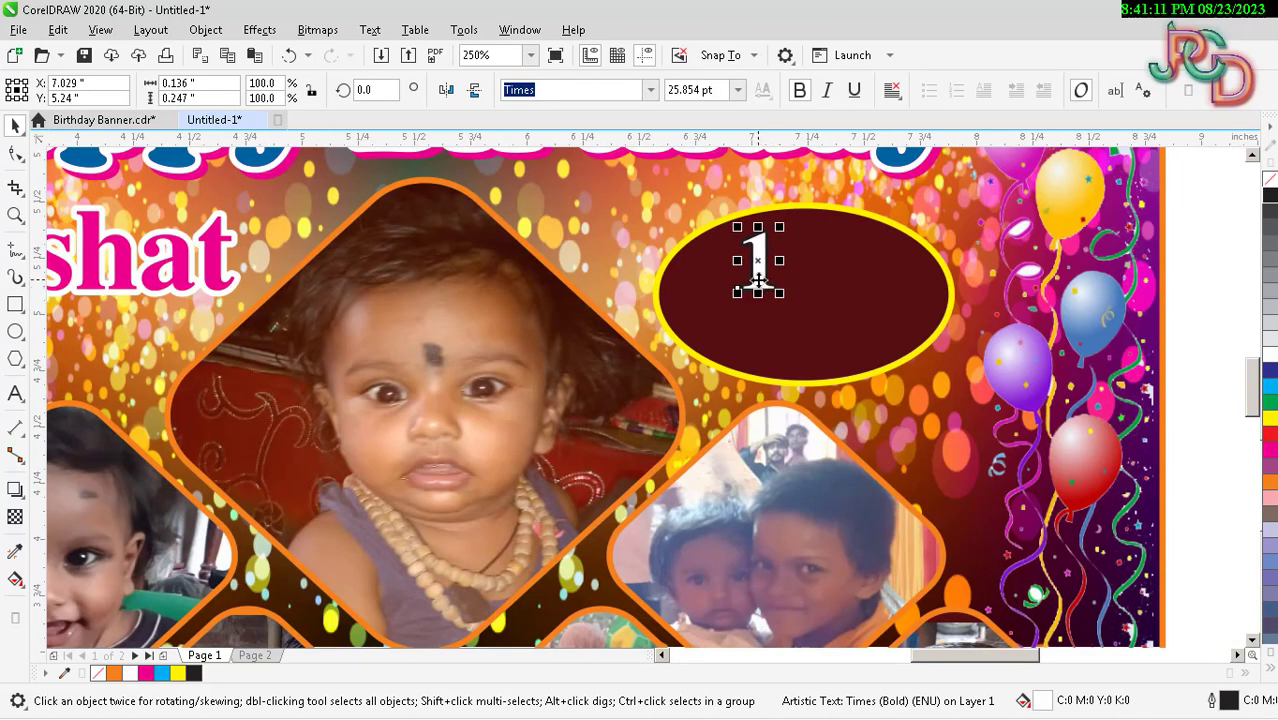
{"action": "left_click_drag", "start_coordinate": [757, 281], "coordinate": [813, 289]}
Retype the copied 1 as 'st', move it beside the 1, and enlarge the '1st' lettering.
{"action": "double_click", "coordinate": [813, 289]}
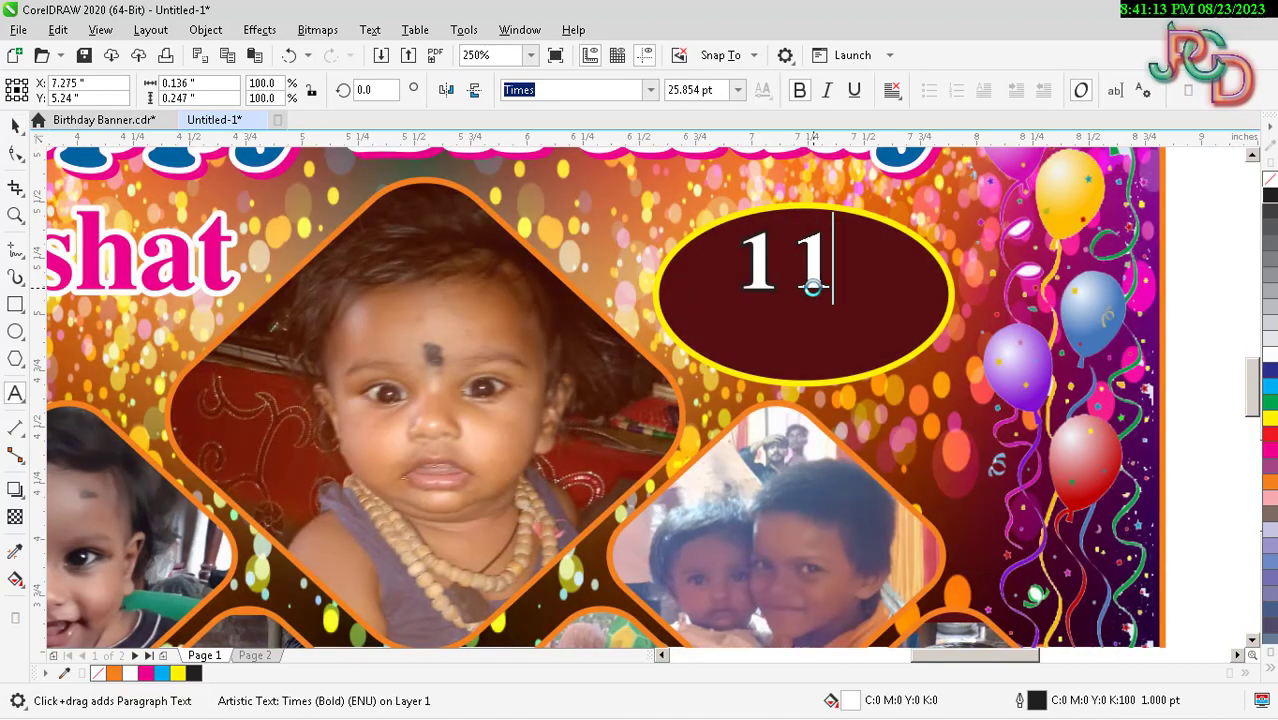
{"action": "double_click", "coordinate": [816, 276]}
{"action": "type", "text": "st"}
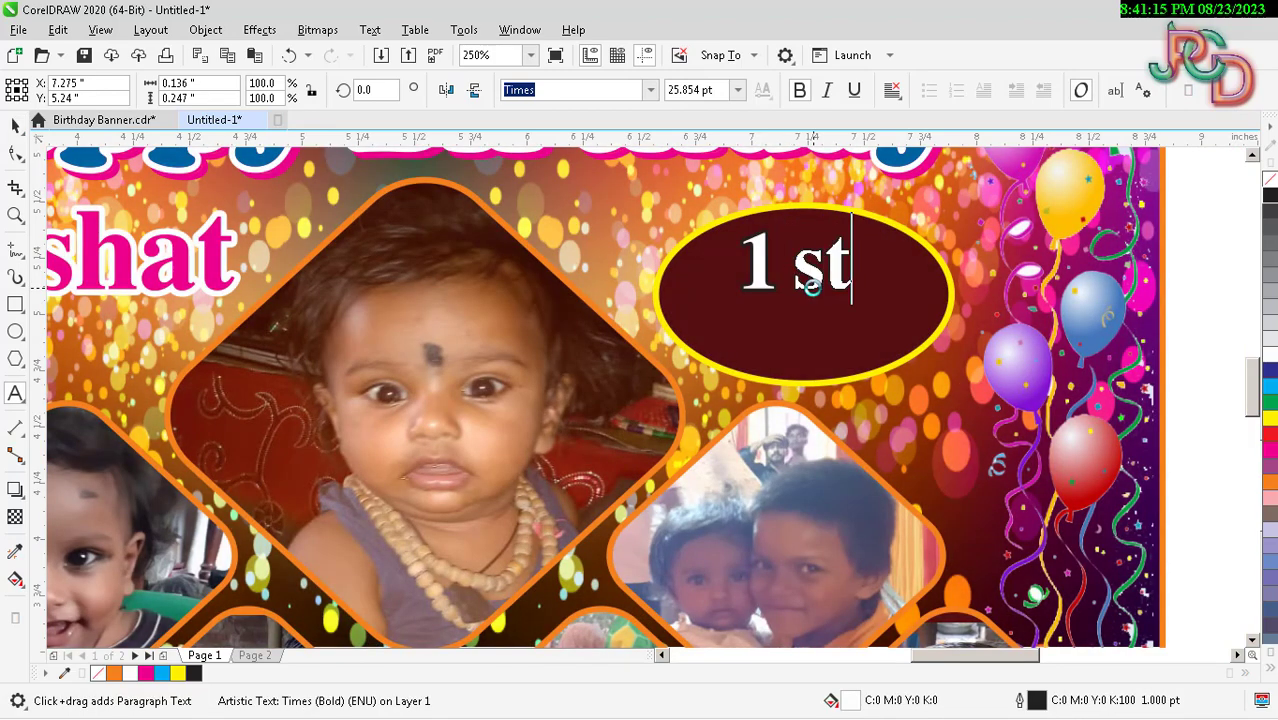
{"action": "key", "text": "ctrl+space"}
{"action": "scroll", "coordinate": [812, 283], "scroll_direction": "down", "scroll_amount": 2}
{"action": "scroll", "coordinate": [810, 287], "scroll_direction": "up", "scroll_amount": 2}
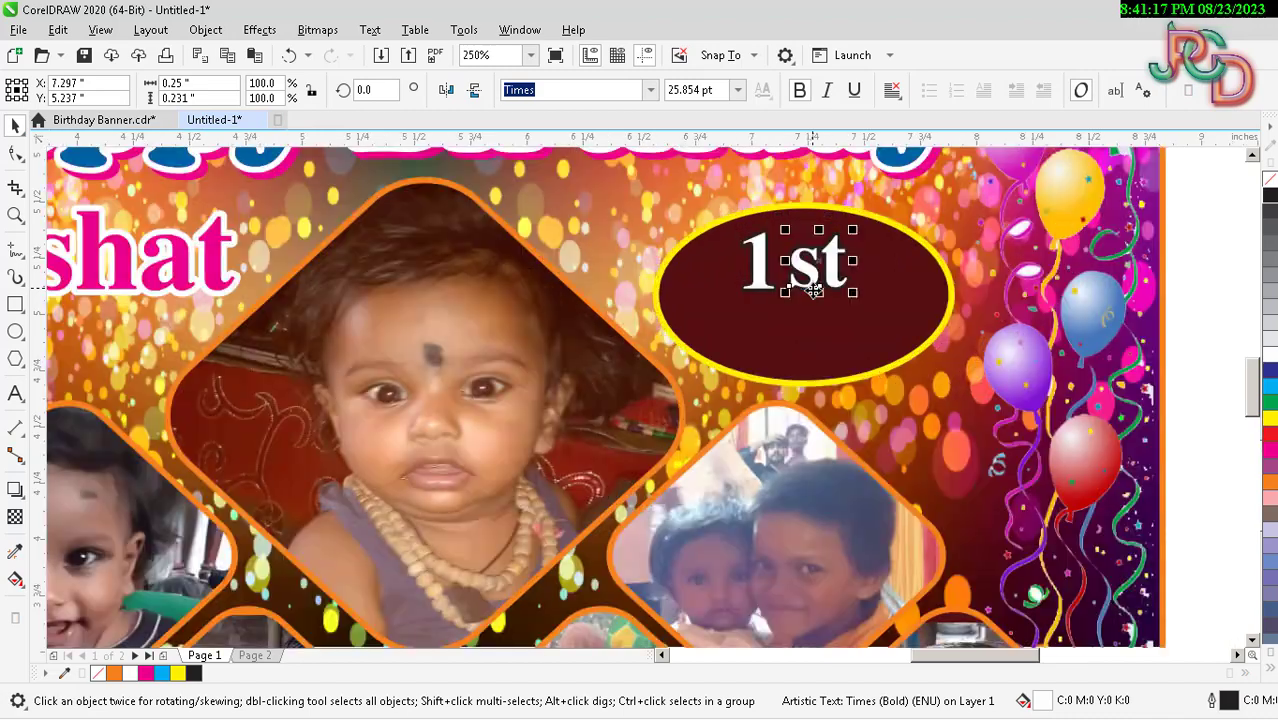
{"action": "mouse_move", "coordinate": [816, 290]}
{"action": "left_mouse_down"}
{"action": "mouse_move", "coordinate": [893, 282]}
{"action": "mouse_move", "coordinate": [884, 291]}
{"action": "left_mouse_up"}
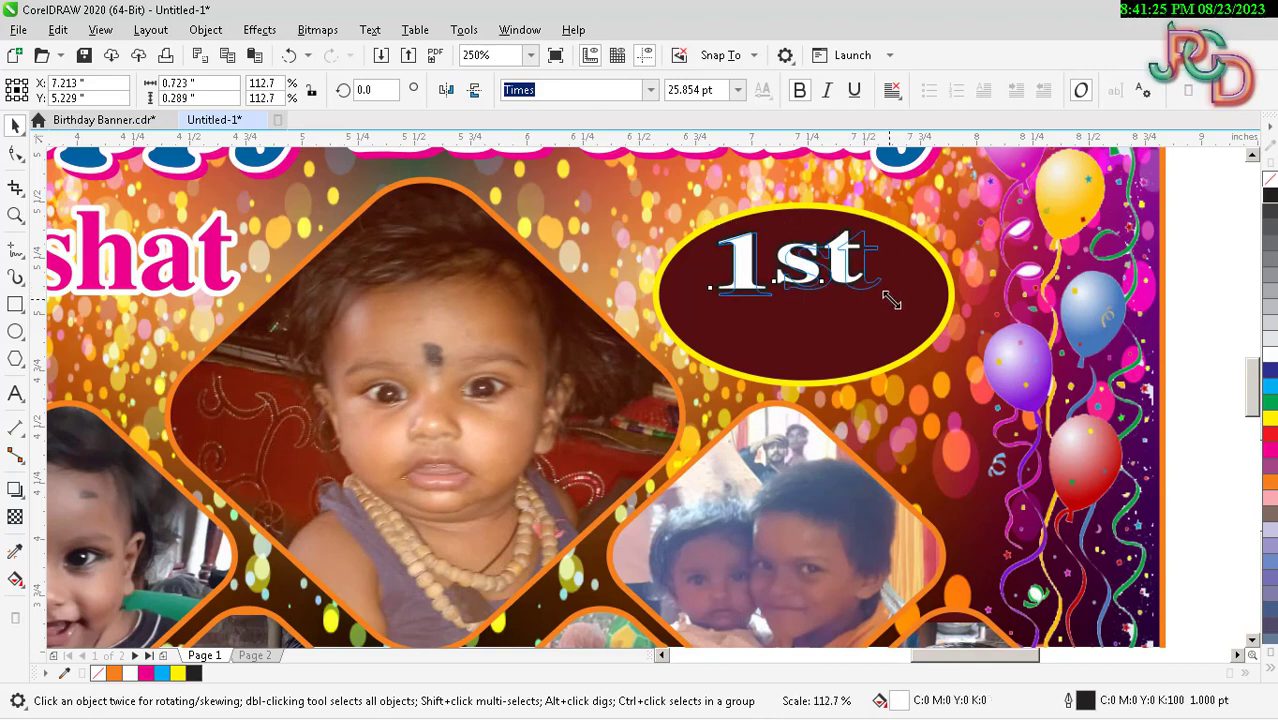
{"action": "left_click_drag", "start_coordinate": [868, 292], "coordinate": [895, 304]}
{"action": "scroll", "coordinate": [810, 298], "scroll_direction": "down", "scroll_amount": 2}
Place a smaller copy of the '1' beneath '1st' inside the maroon oval.
{"action": "left_click", "coordinate": [1088, 385]}
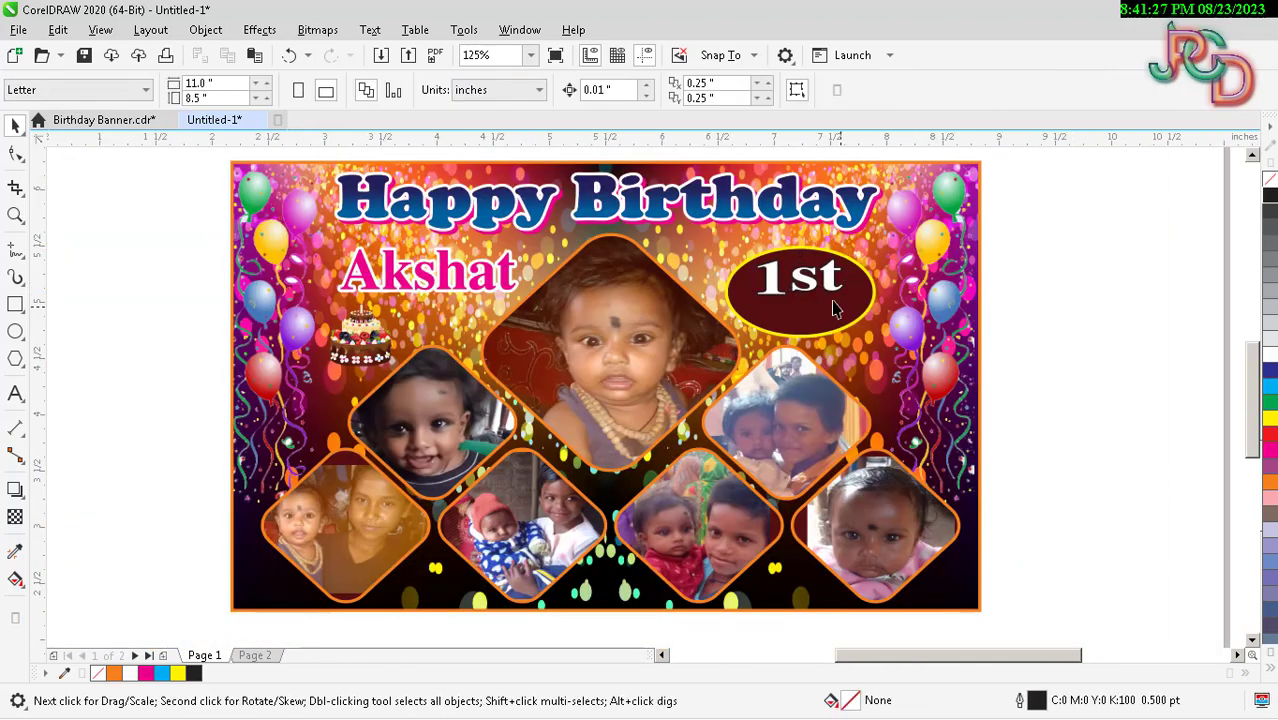
{"action": "left_click", "coordinate": [776, 280]}
{"action": "scroll", "coordinate": [785, 323], "scroll_direction": "up", "scroll_amount": 2}
{"action": "left_click_drag", "start_coordinate": [764, 242], "coordinate": [770, 300]}
{"action": "left_click_drag", "start_coordinate": [800, 246], "coordinate": [771, 281]}
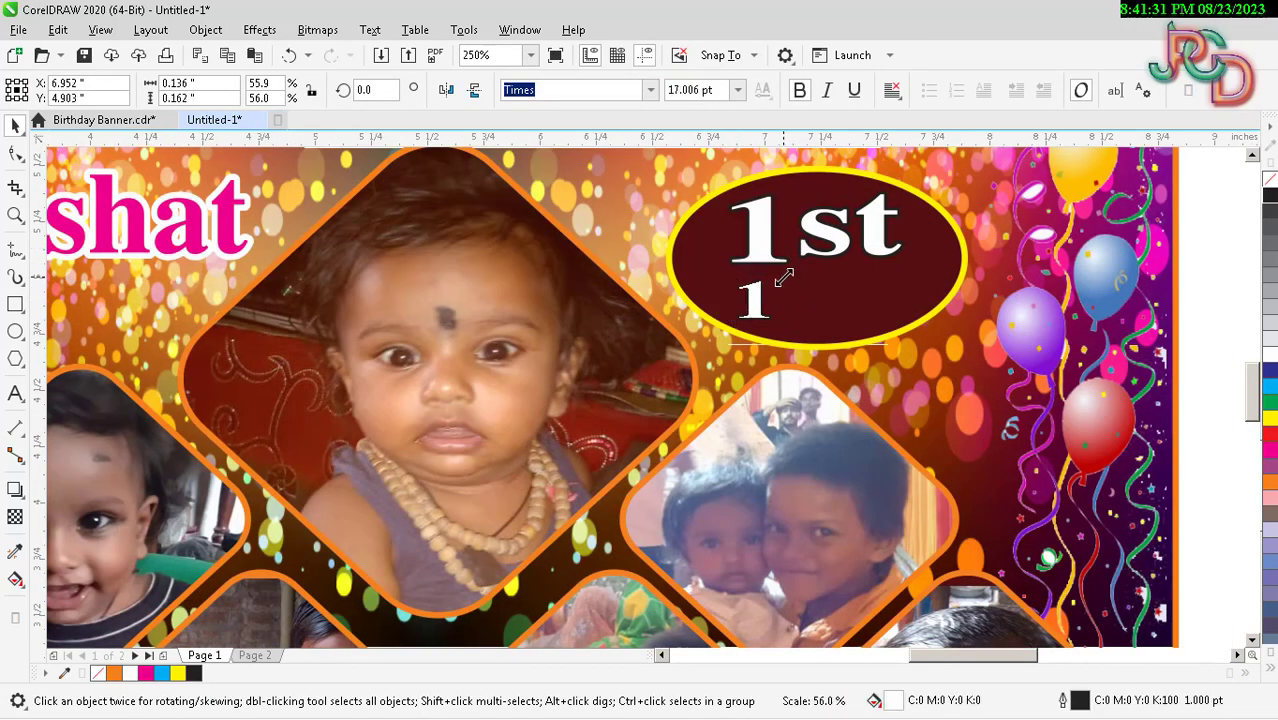
{"action": "scroll", "coordinate": [776, 316], "scroll_direction": "up", "scroll_amount": 2}
{"action": "scroll", "coordinate": [770, 316], "scroll_direction": "down", "scroll_amount": 2}
Check the '1st' text and the oval, then select the small '1' copy below.
{"action": "left_click", "coordinate": [775, 250]}
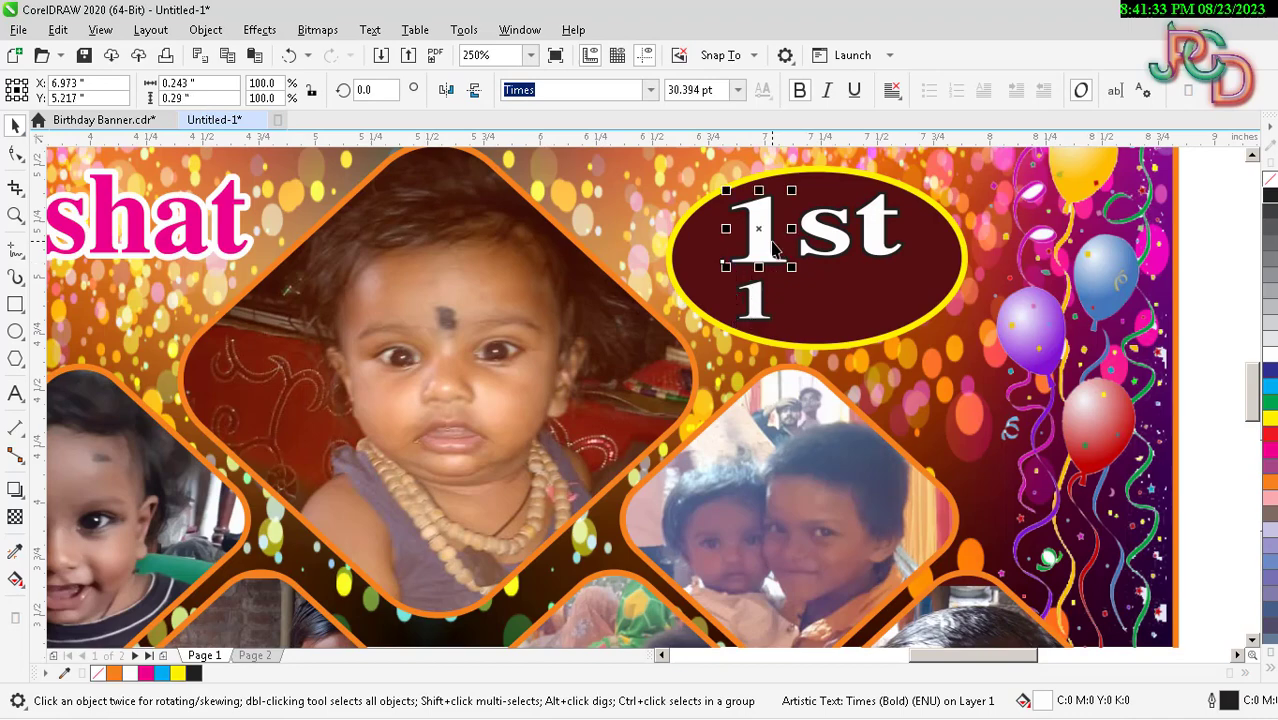
{"action": "left_click", "coordinate": [815, 245], "text": "shift"}
{"action": "left_click", "coordinate": [856, 320]}
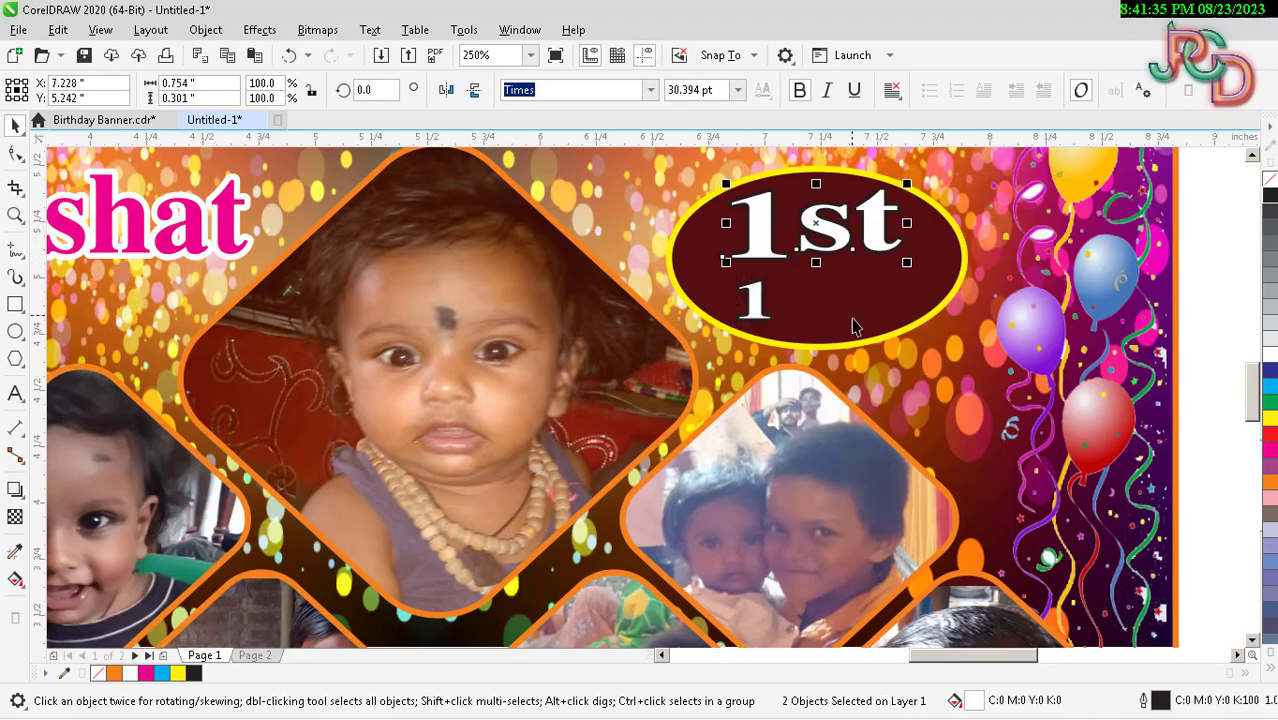
{"action": "scroll", "coordinate": [856, 320], "scroll_direction": "down", "scroll_amount": 2}
{"action": "left_click", "coordinate": [802, 310]}
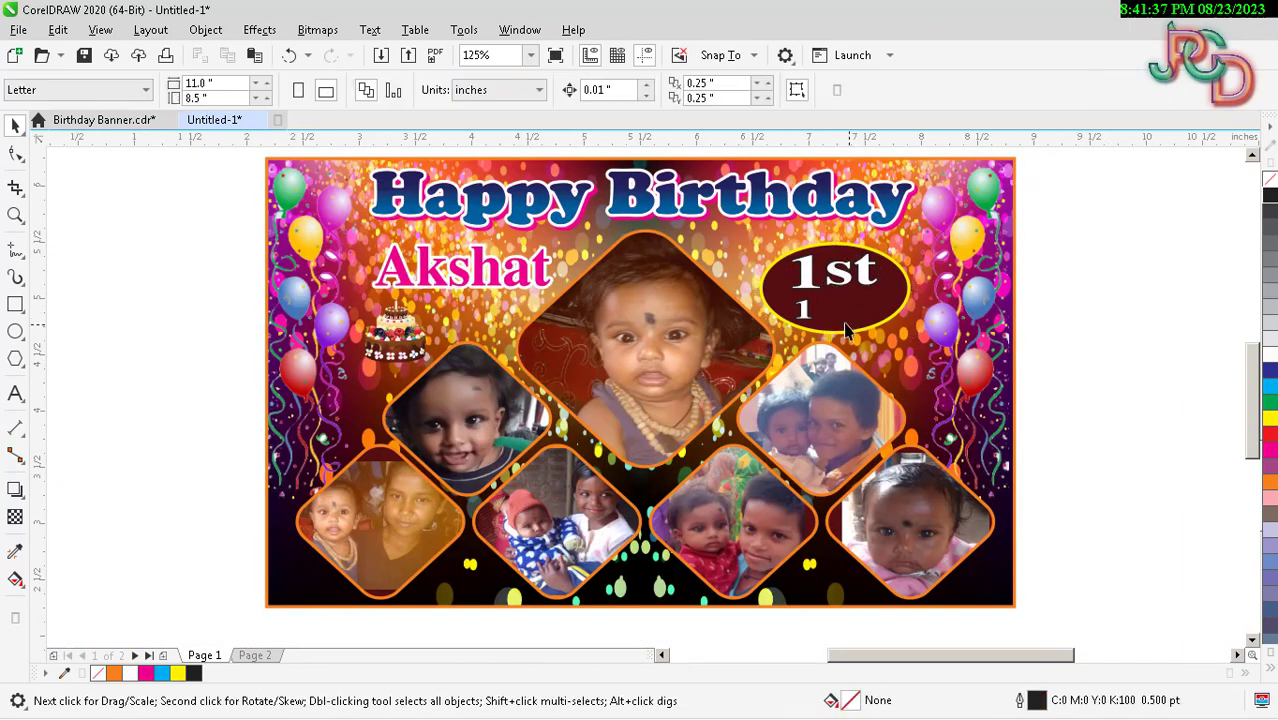
{"action": "scroll", "coordinate": [802, 312], "scroll_direction": "up", "scroll_amount": 2}
{"action": "scroll", "coordinate": [776, 314], "scroll_direction": "up", "scroll_amount": 2}
{"action": "scroll", "coordinate": [757, 315], "scroll_direction": "down", "scroll_amount": 2}
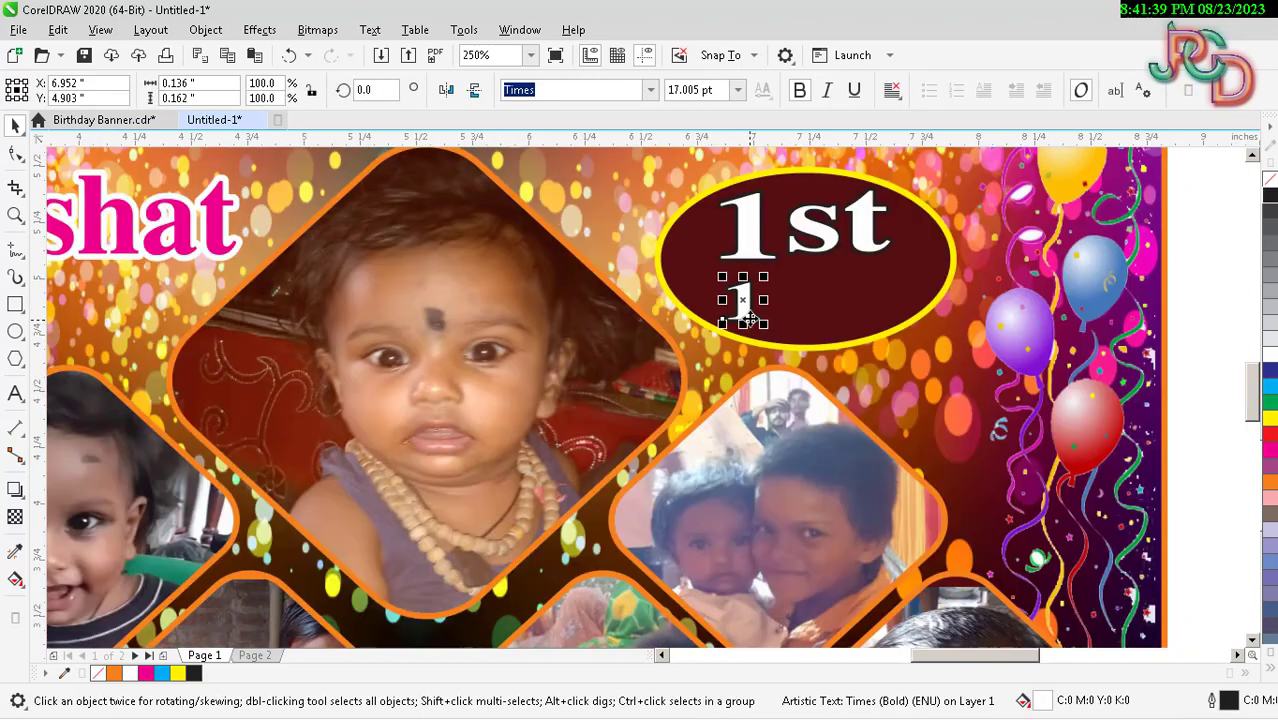
Replace the small '1' with the date '9-10-2023'.
{"action": "key", "text": "F8"}
{"action": "double_click", "coordinate": [748, 318]}
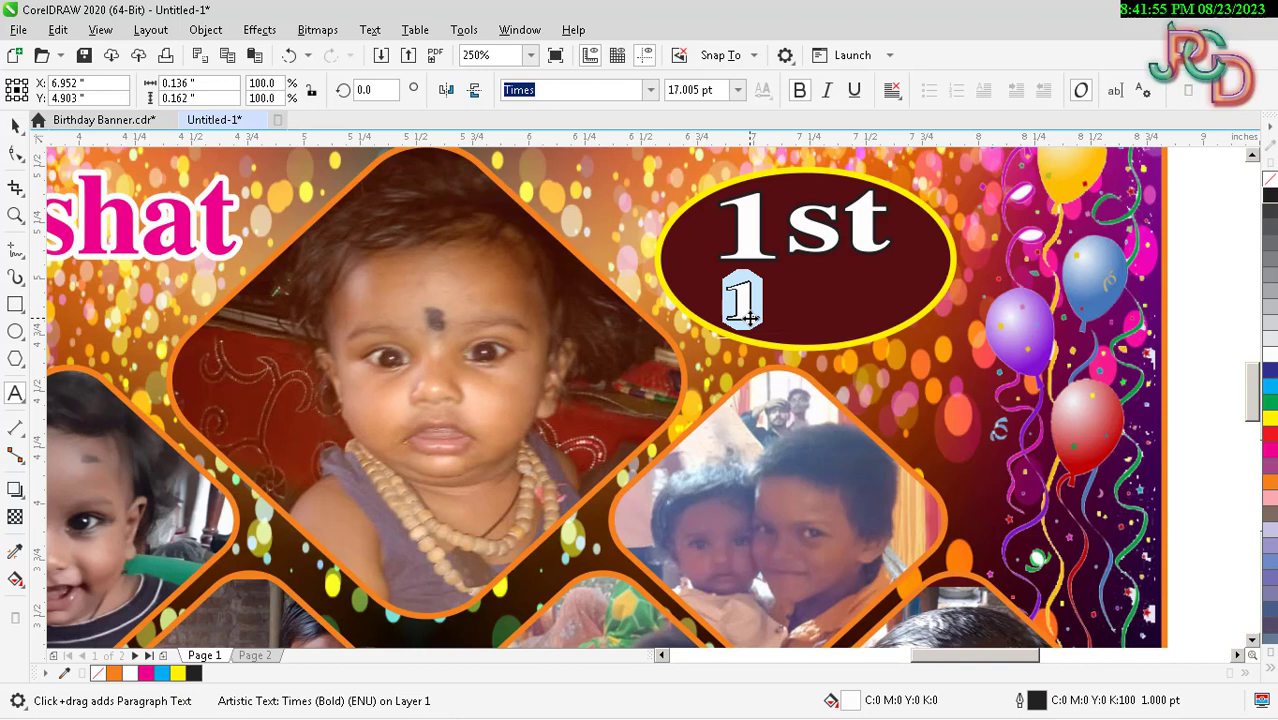
{"action": "type", "text": "9"}
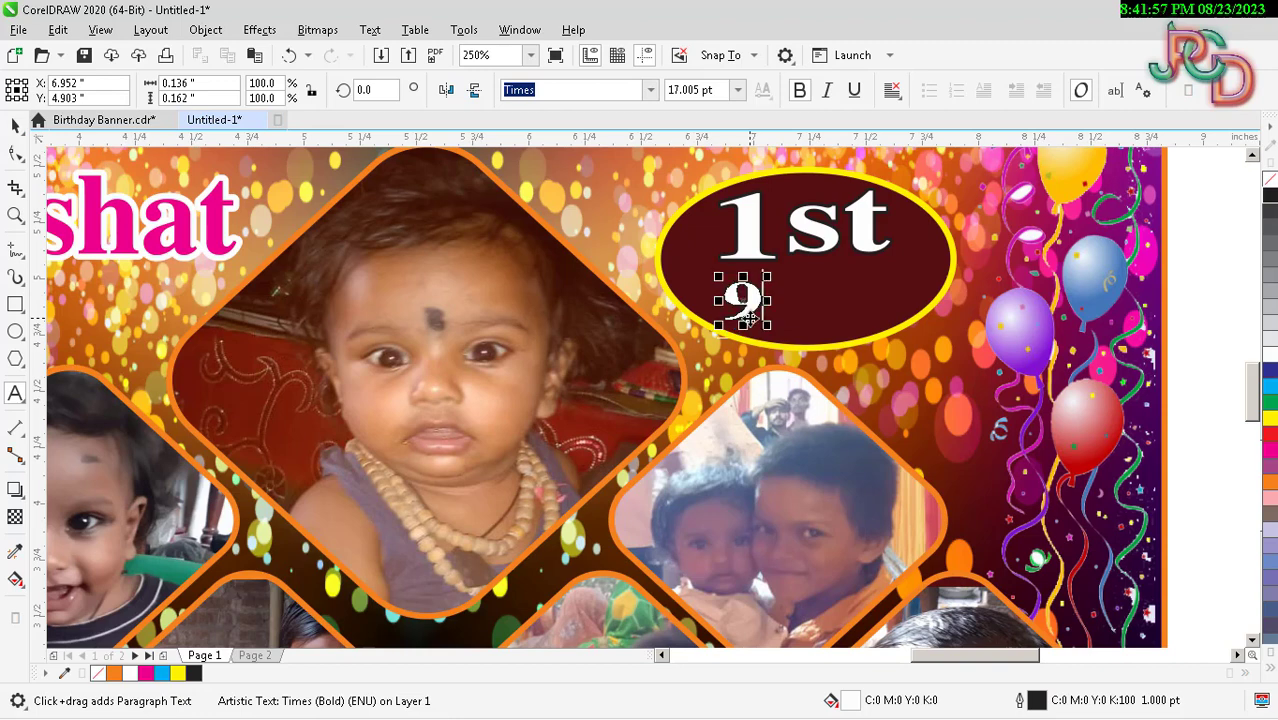
{"action": "type", "text": "-"}
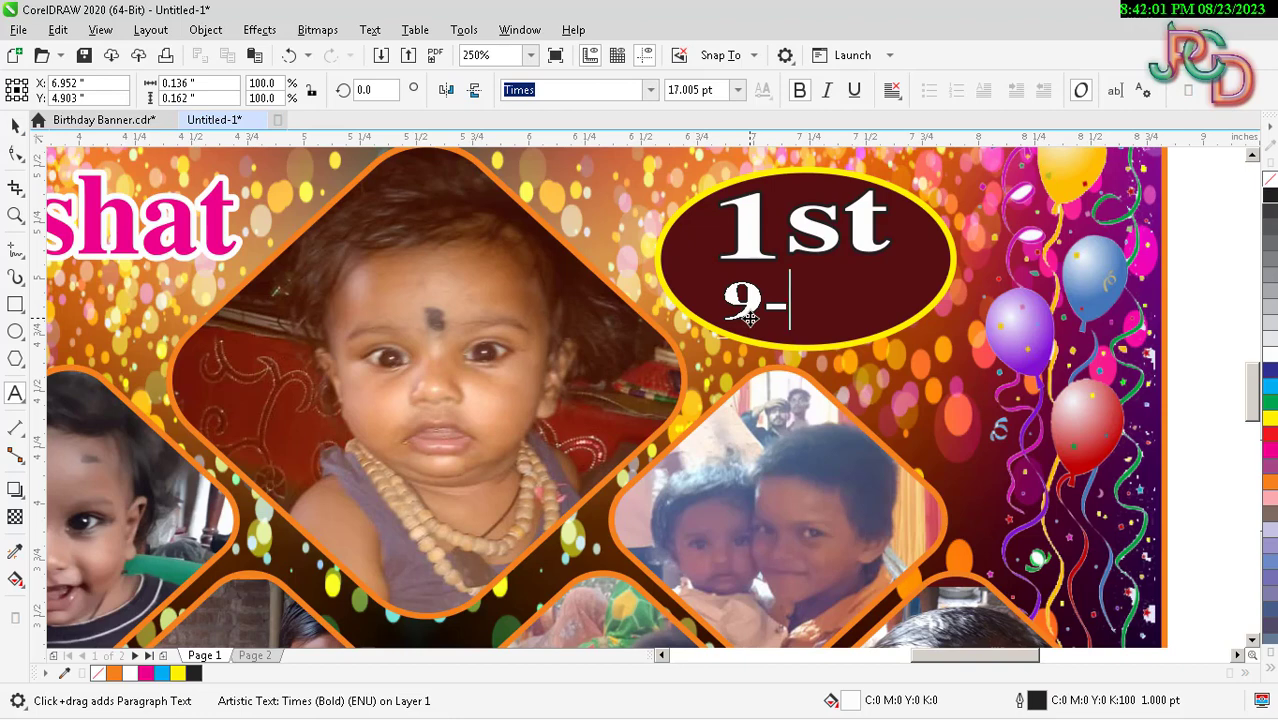
{"action": "type", "text": "10-"}
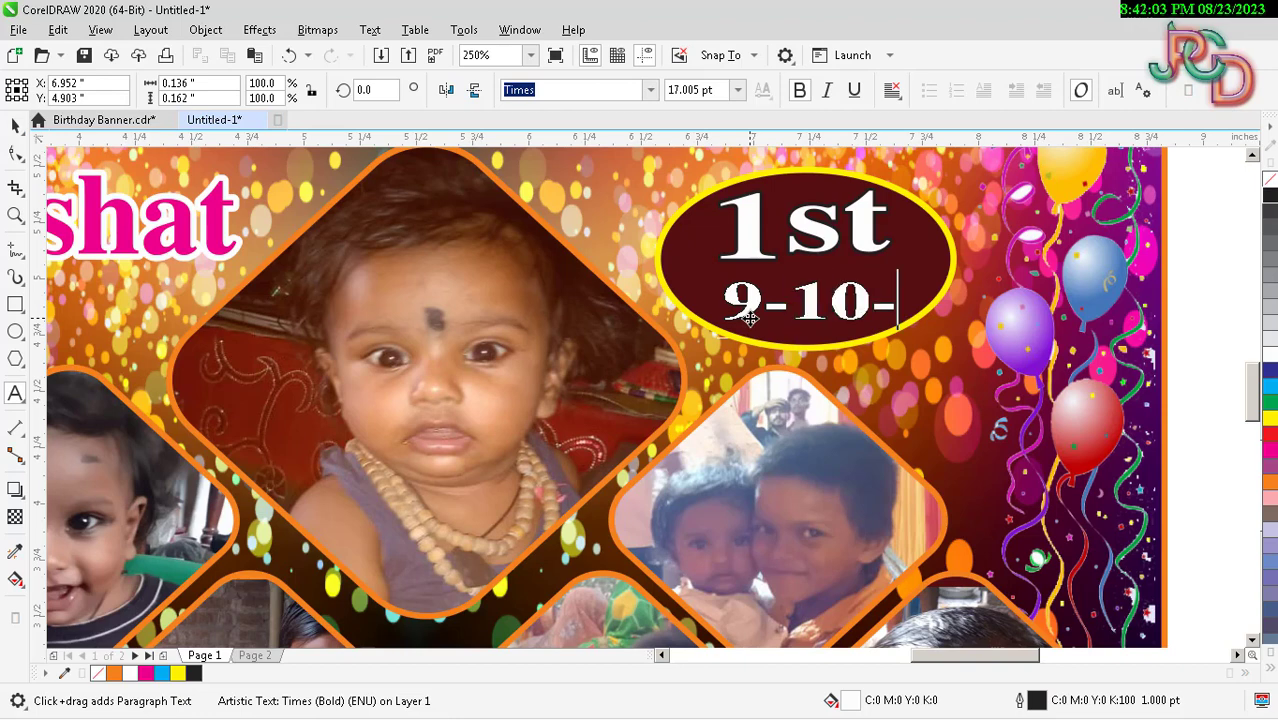
{"action": "type", "text": "2023"}
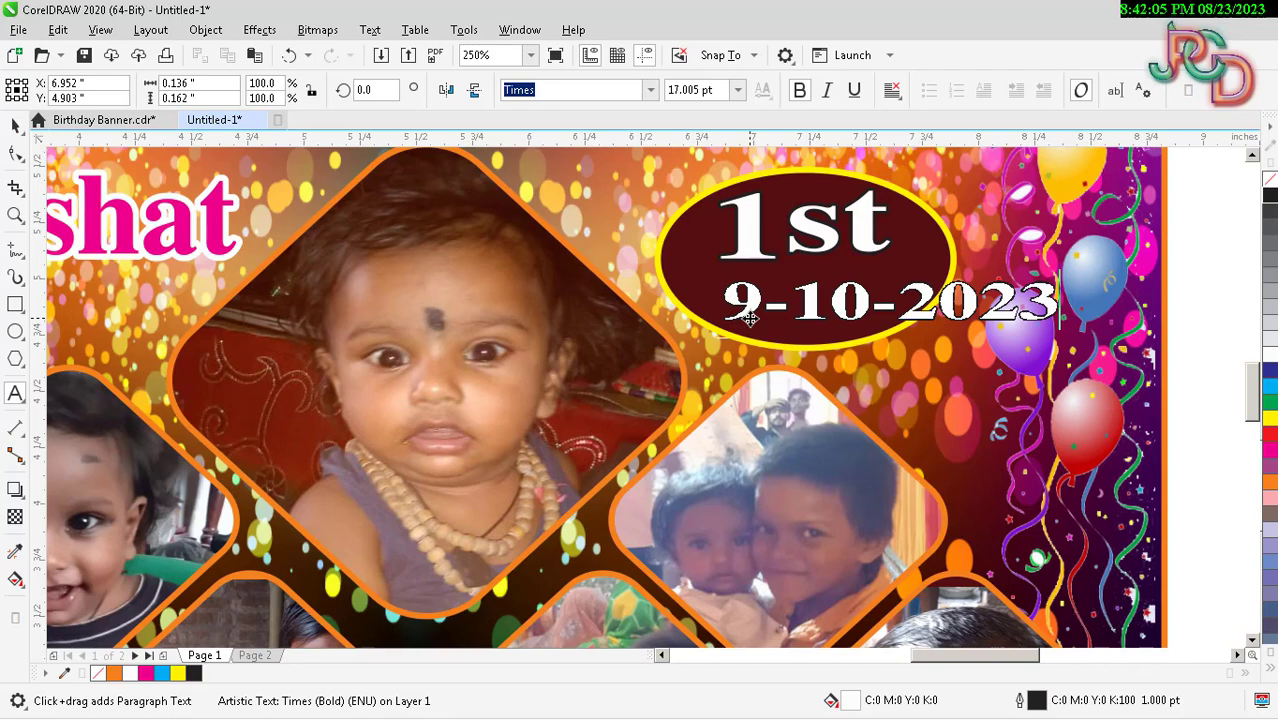
{"action": "key", "text": "ctrl+space"}
Resize the '9-10-2023' text so it fits within the maroon ellipse's width.
{"action": "left_click_drag", "start_coordinate": [1066, 301], "coordinate": [899, 323]}
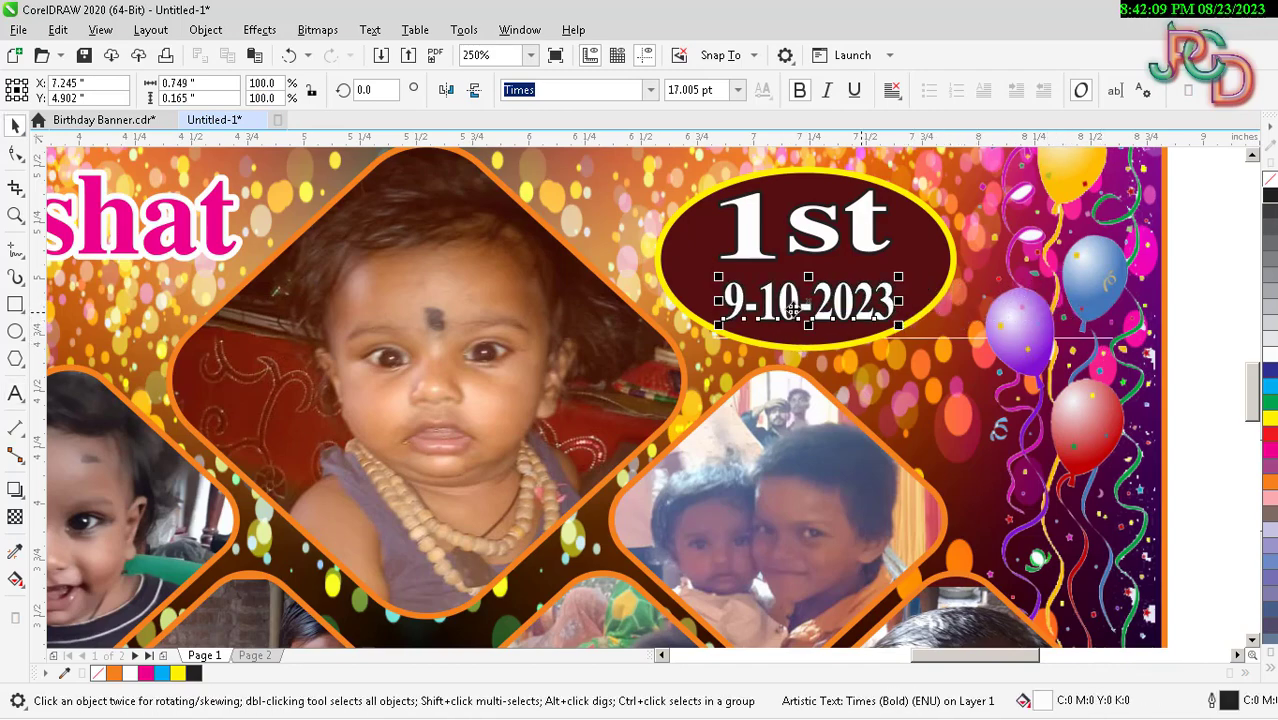
{"action": "left_click_drag", "start_coordinate": [714, 302], "coordinate": [702, 302]}
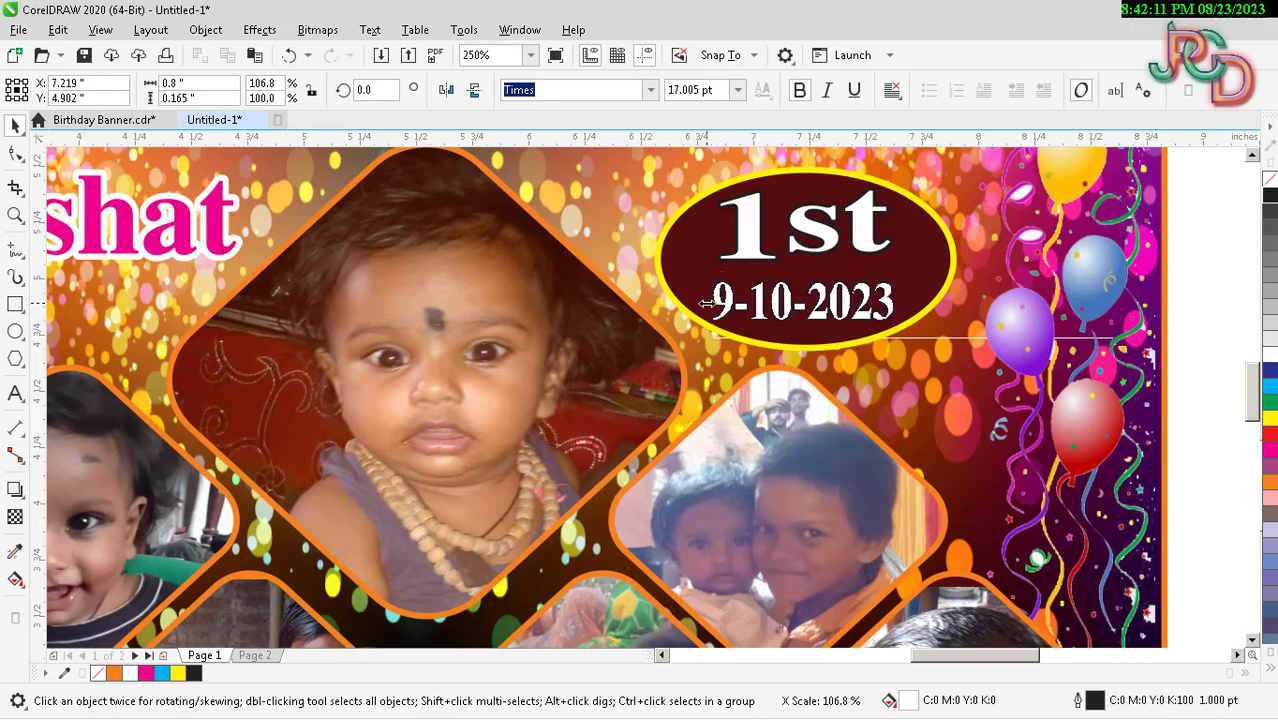
{"action": "scroll", "coordinate": [769, 315], "scroll_direction": "up", "scroll_amount": 2}
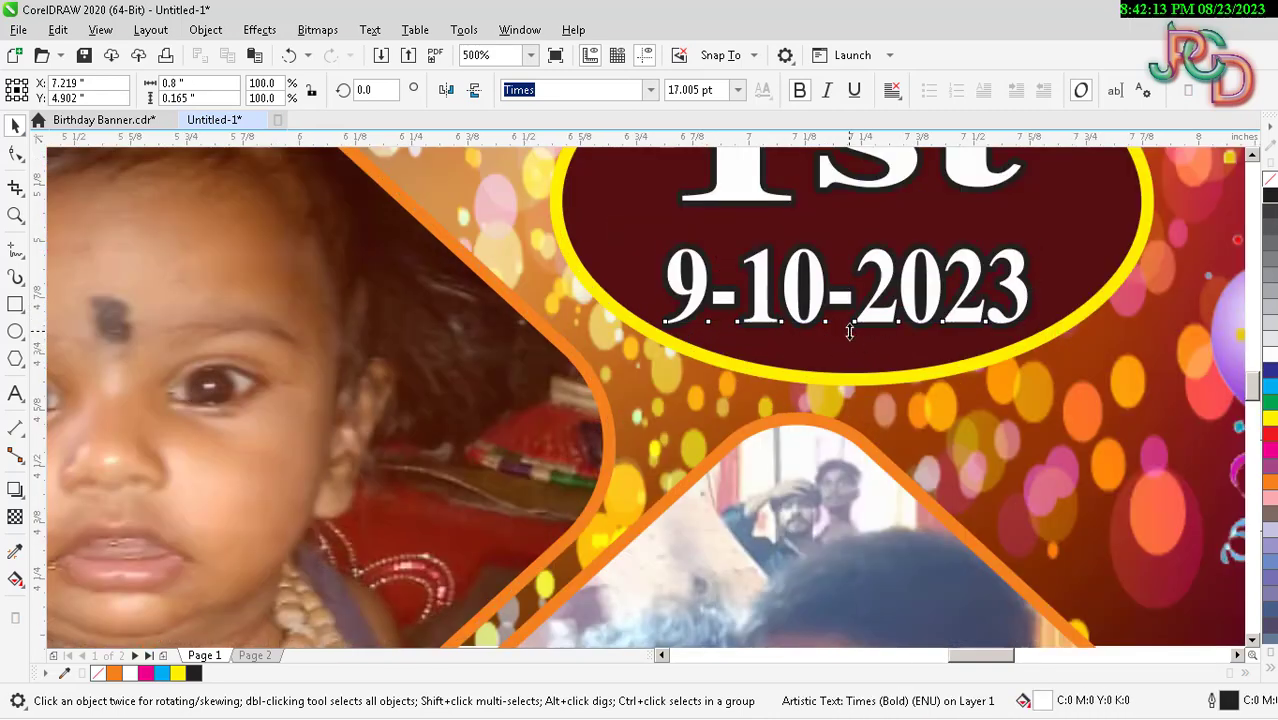
{"action": "left_click_drag", "start_coordinate": [850, 328], "coordinate": [852, 316]}
{"action": "scroll", "coordinate": [853, 315], "scroll_direction": "down", "scroll_amount": 2}
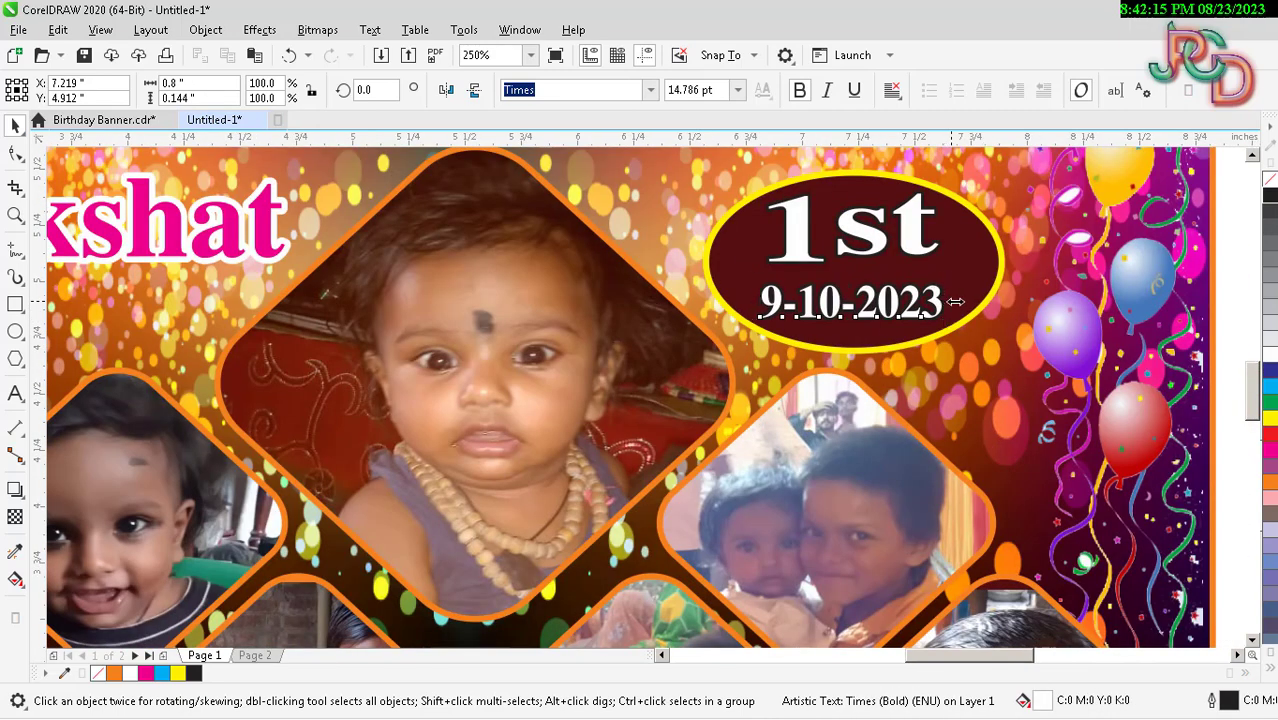
{"action": "left_click_drag", "start_coordinate": [945, 300], "coordinate": [952, 300]}
Zoom to fit the whole banner, deselect it, and bring up the View menu.
{"action": "scroll", "coordinate": [895, 258], "scroll_direction": "down", "scroll_amount": 2}
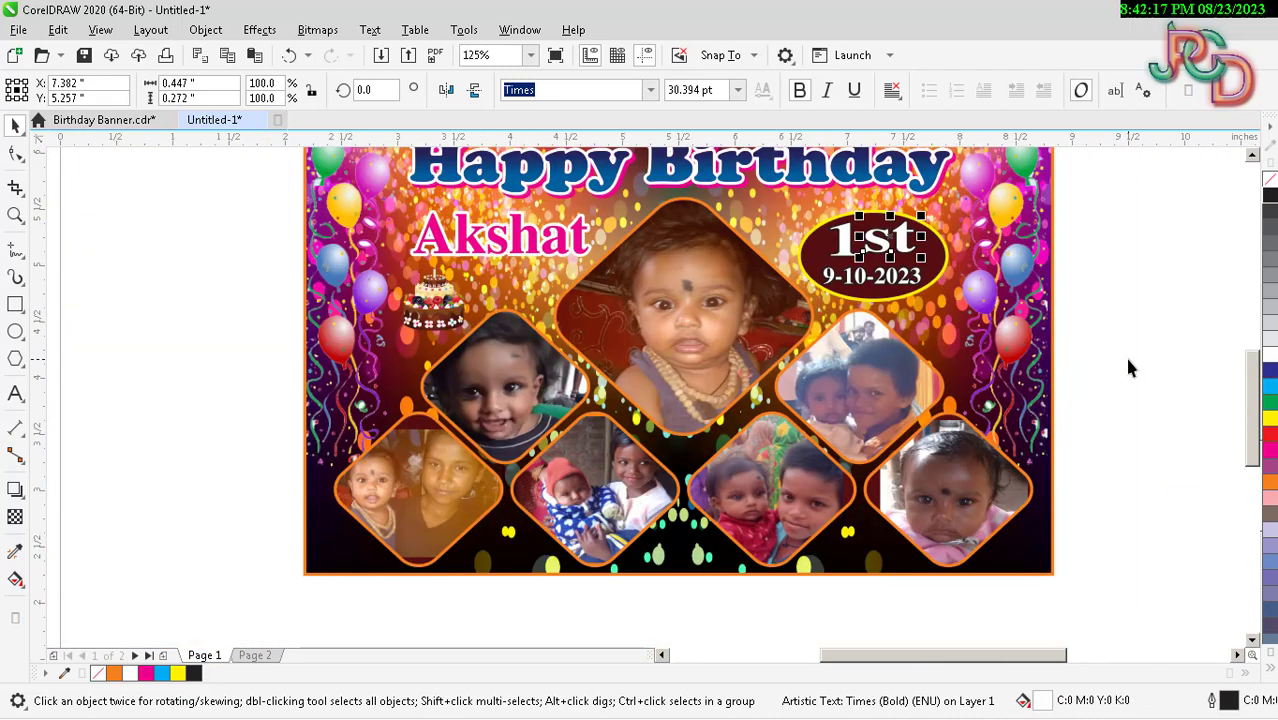
{"action": "left_click", "coordinate": [1130, 365]}
{"action": "scroll", "coordinate": [950, 428], "scroll_direction": "down", "scroll_amount": 2}
{"action": "left_click_drag", "start_coordinate": [598, 244], "coordinate": [1100, 552]}
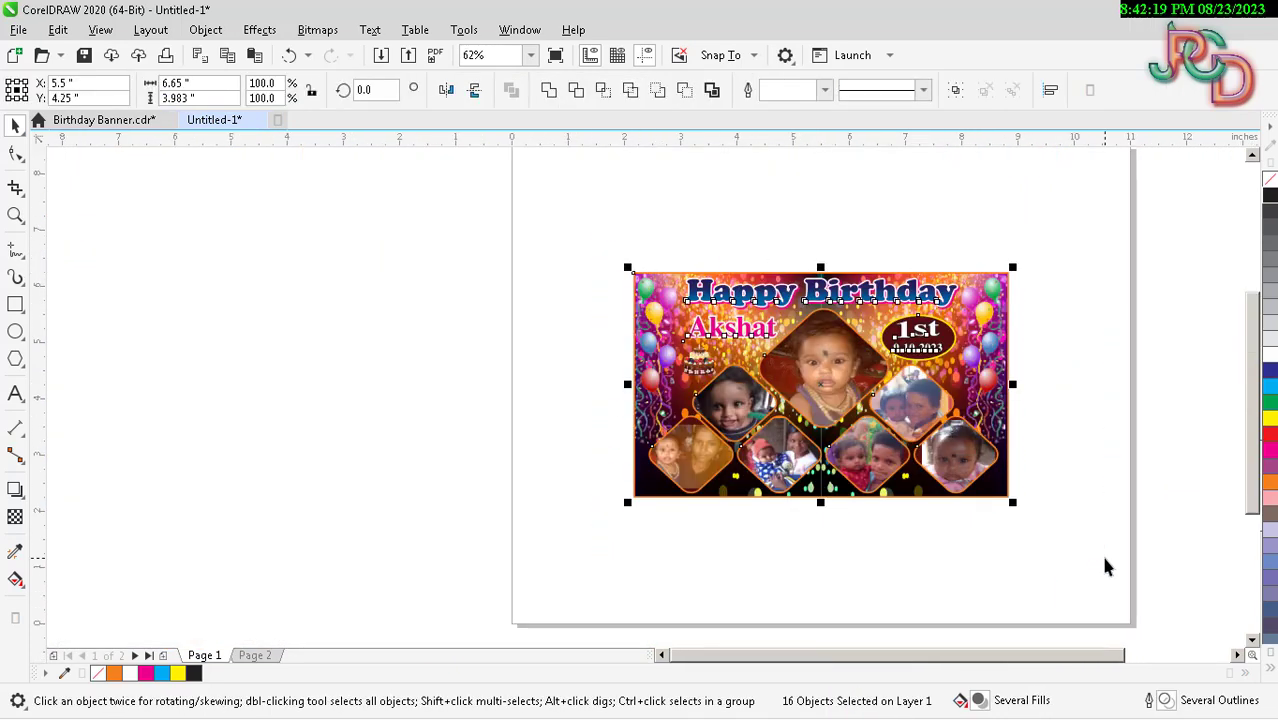
{"action": "key", "text": "shift+F2"}
{"action": "left_click", "coordinate": [1159, 452]}
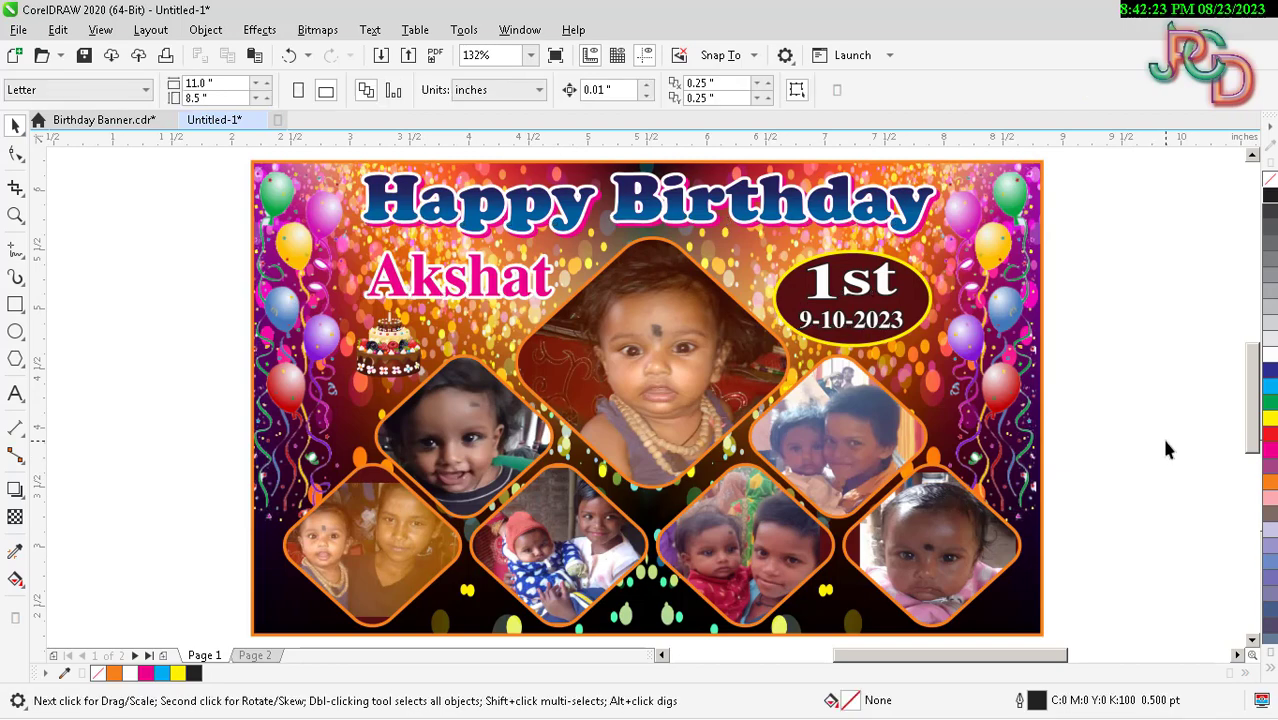
{"action": "key", "text": "alt+v"}
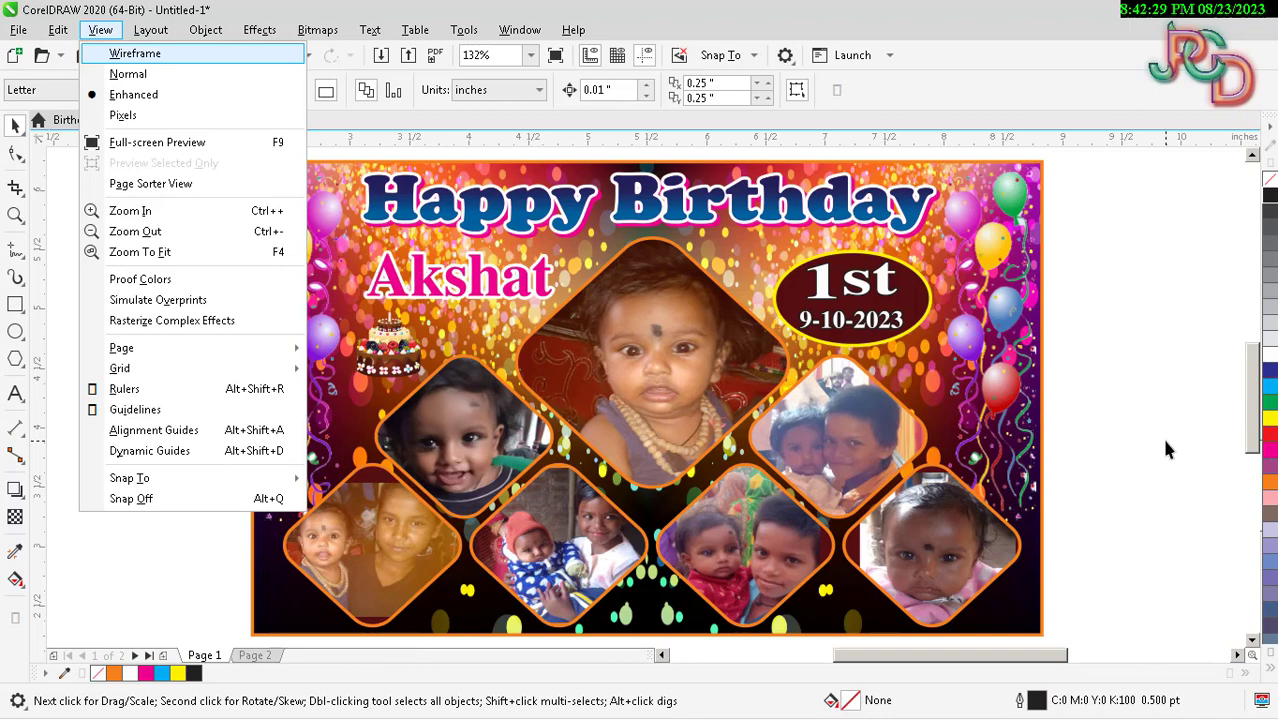
Show the banner in Full-screen Preview, then return to the editing window.
{"action": "key", "text": "Down"}
{"action": "key", "text": "Down"}
{"action": "key", "text": "Down"}
{"action": "key", "text": "Return"}
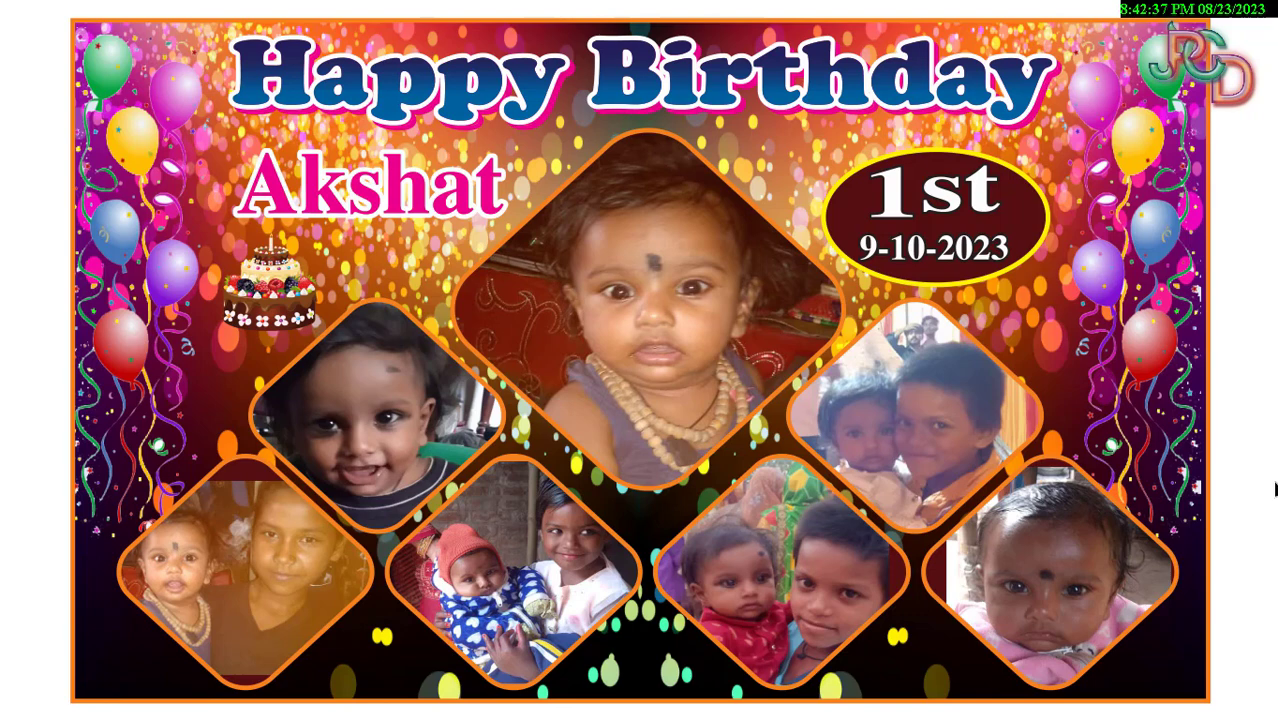
{"action": "left_click", "coordinate": [1264, 493]}
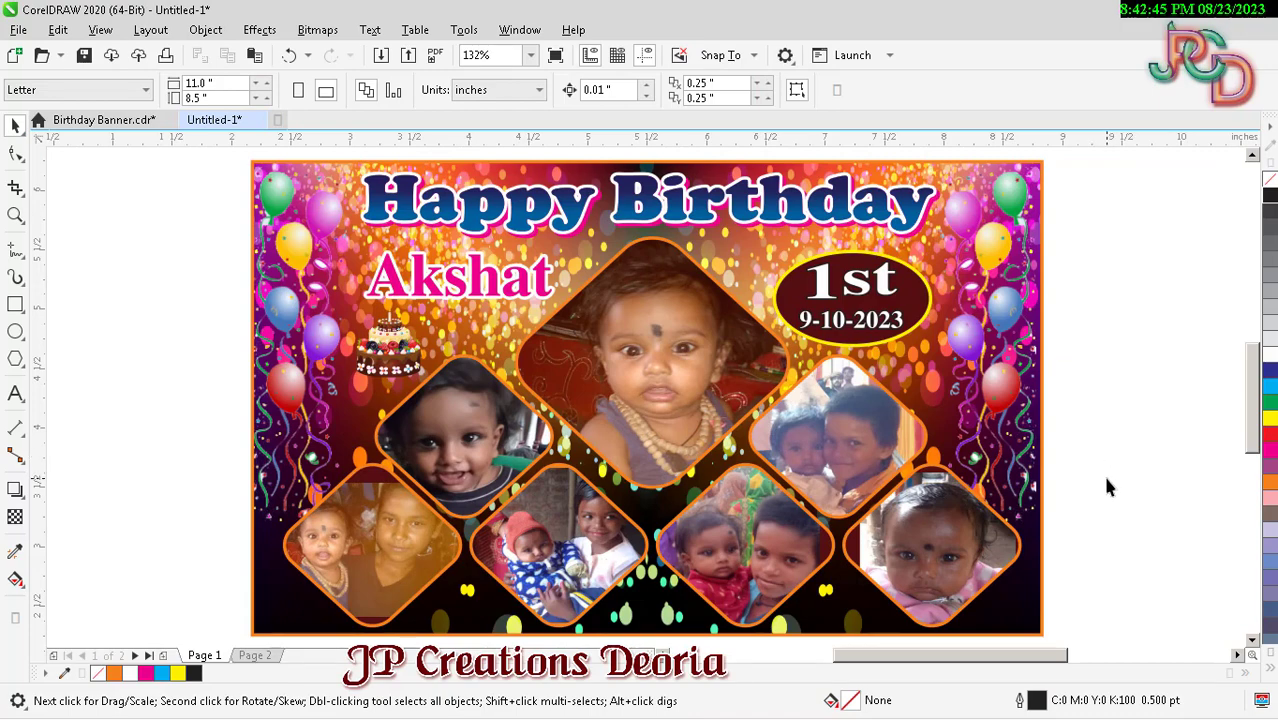
Zoom to frame the whole banner and fine-tune the zoom level.
{"action": "scroll", "coordinate": [1058, 478], "scroll_direction": "down", "scroll_amount": 2}
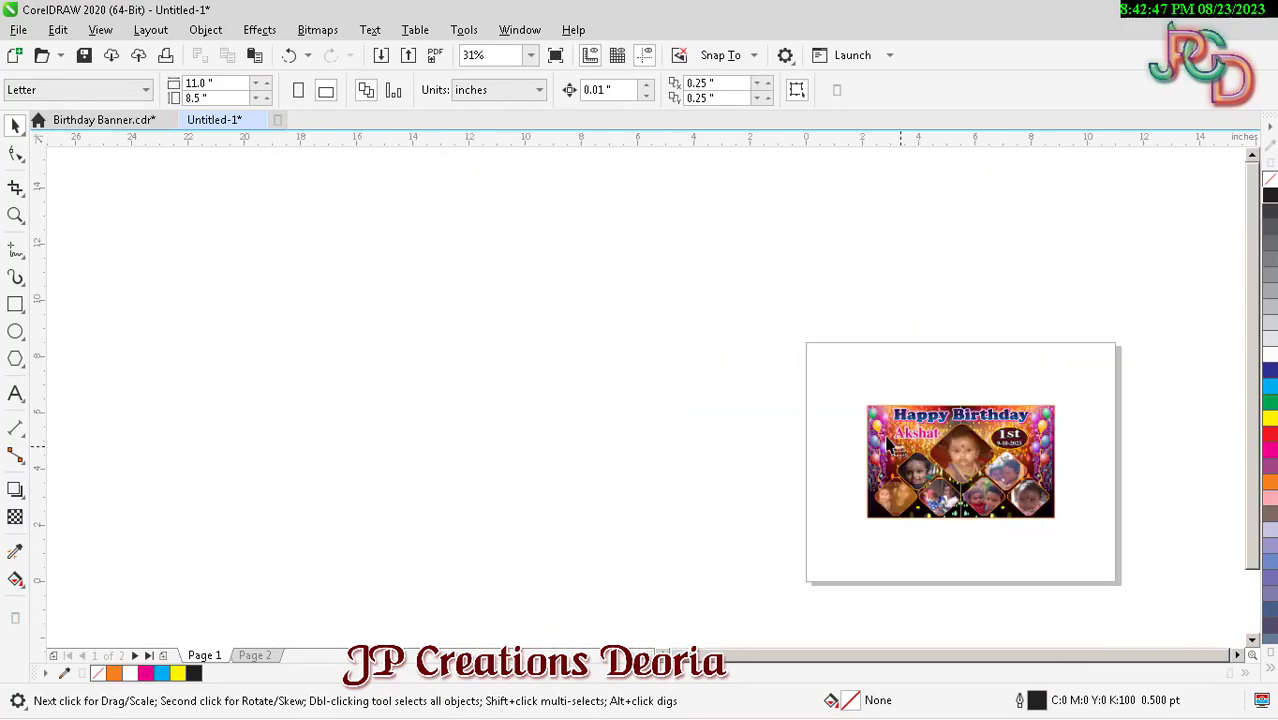
{"action": "left_click_drag", "start_coordinate": [828, 378], "coordinate": [1120, 553]}
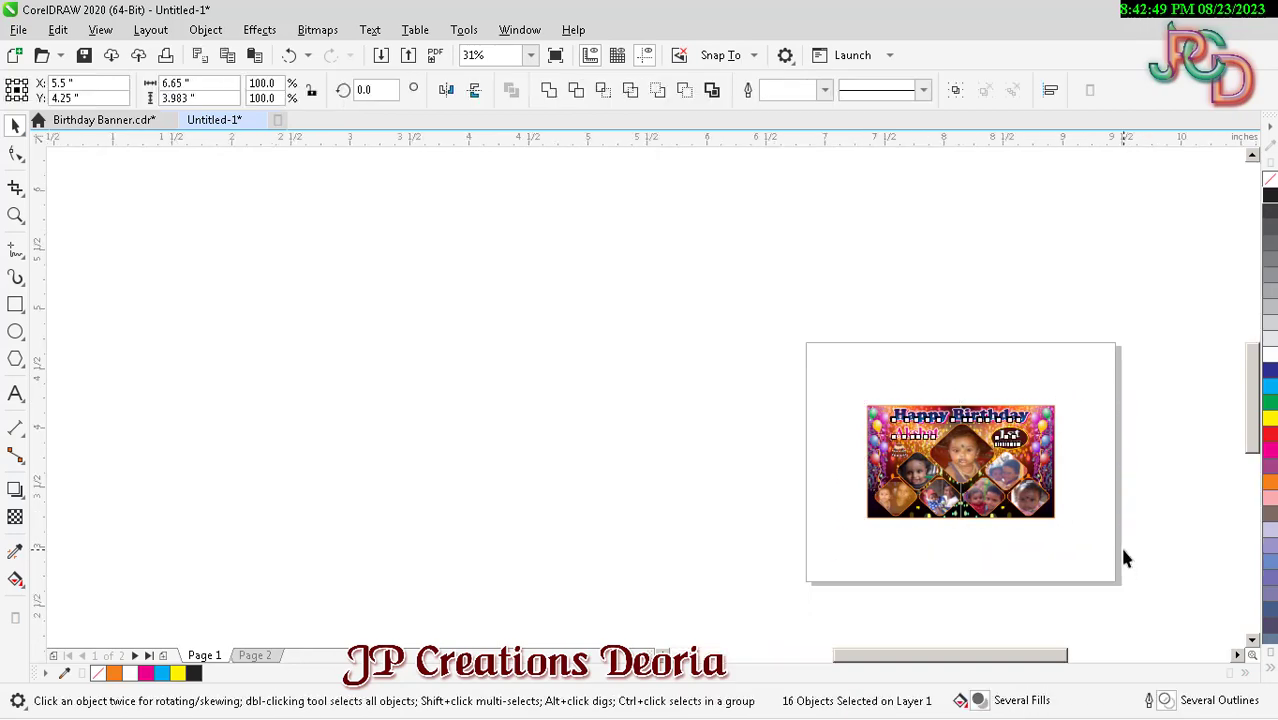
{"action": "key", "text": "shift+F2"}
{"action": "left_click", "coordinate": [1117, 480]}
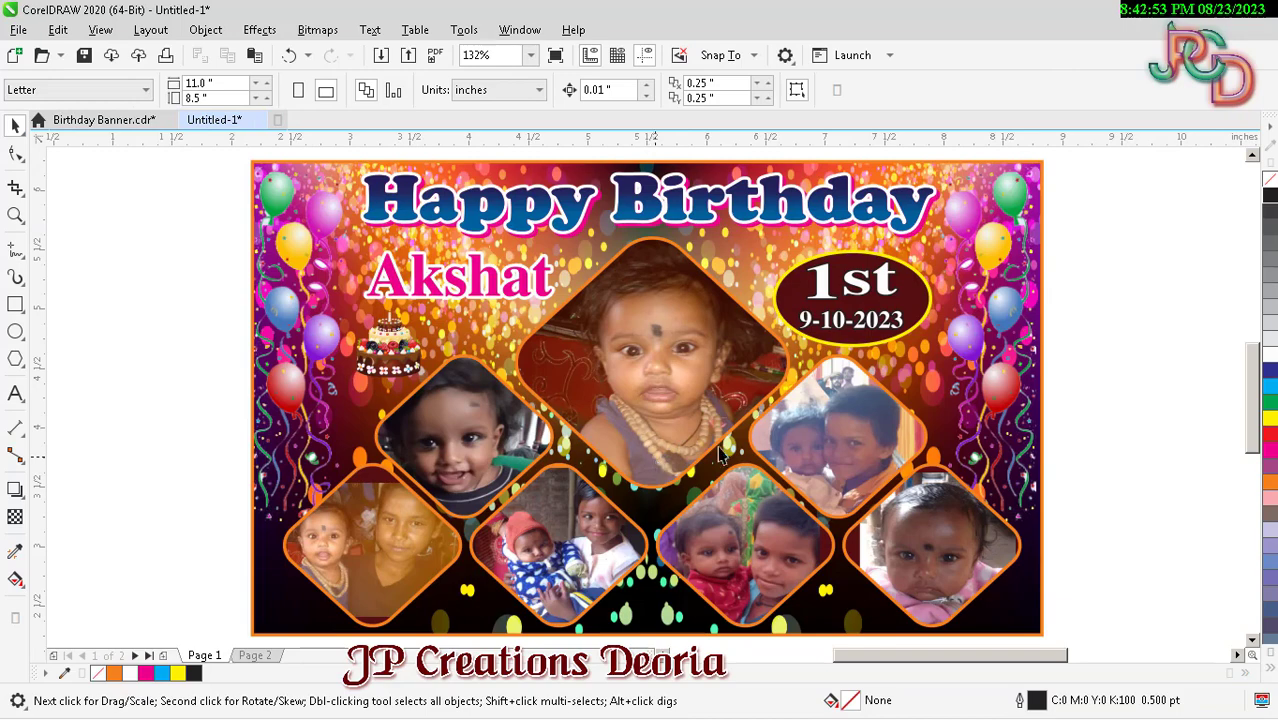
{"action": "scroll", "coordinate": [1063, 467], "scroll_direction": "down", "scroll_amount": 1}
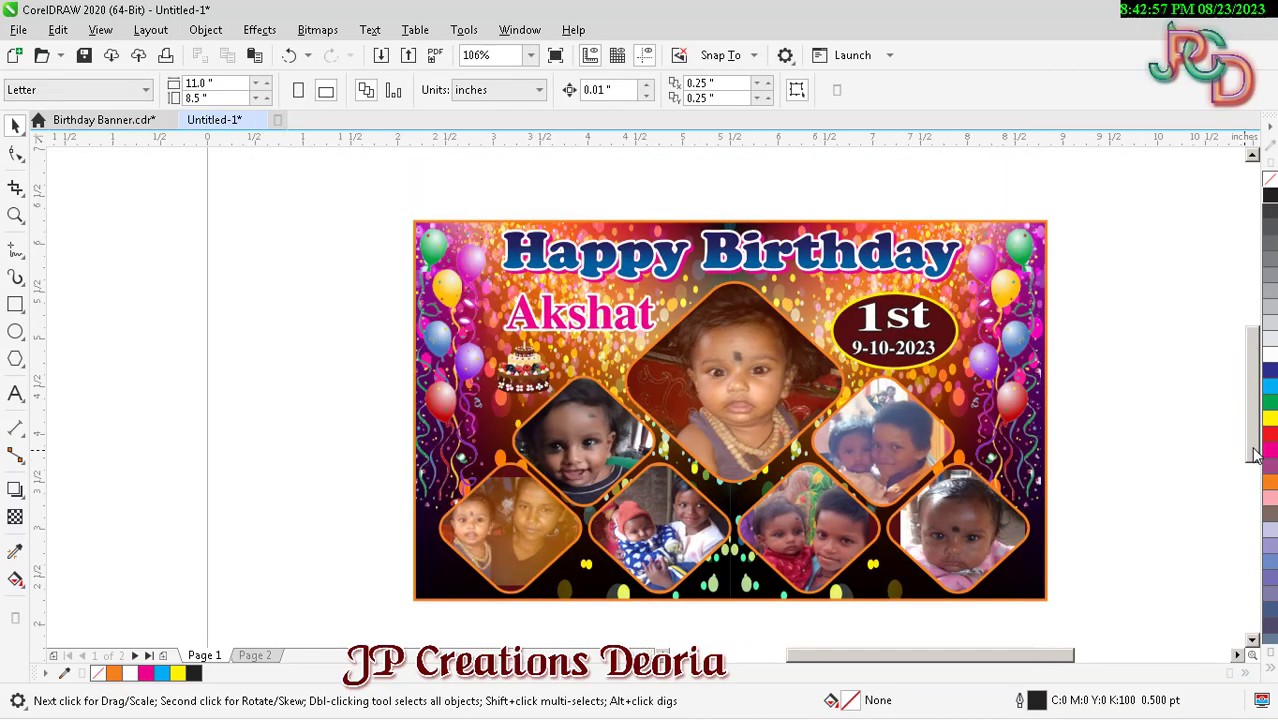
{"action": "scroll", "coordinate": [1140, 590], "scroll_direction": "down", "scroll_amount": 1}
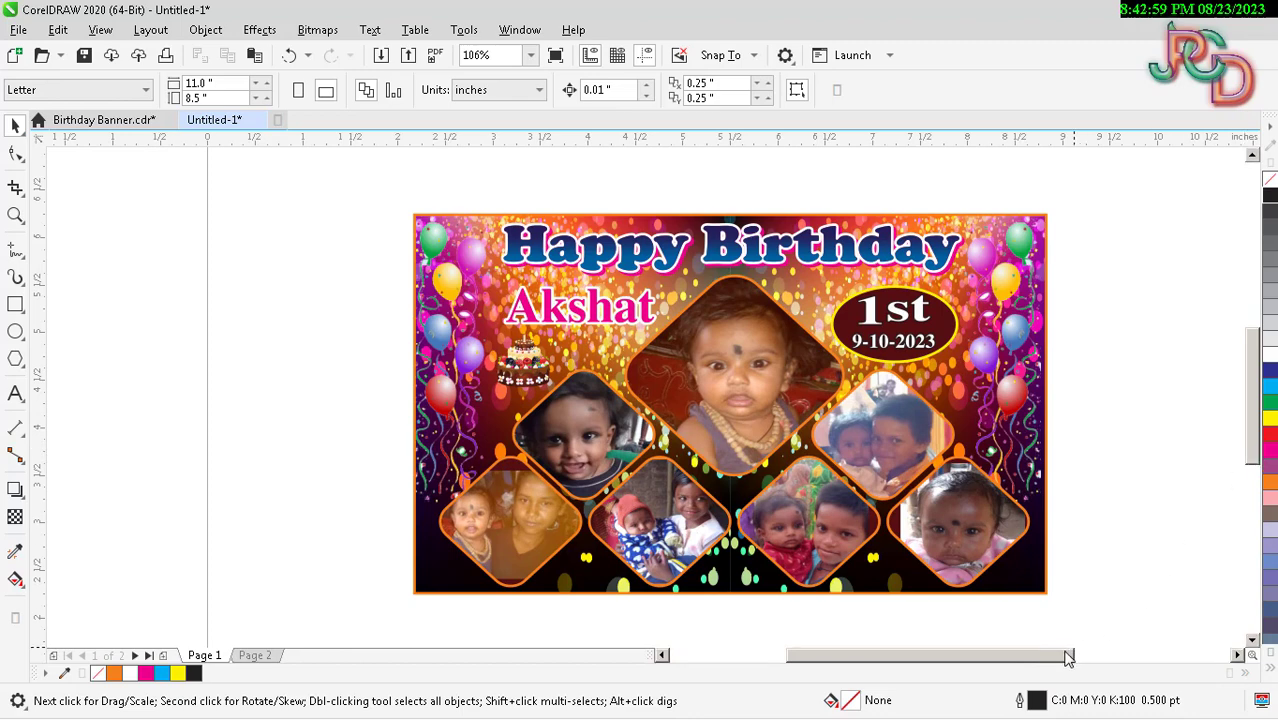
{"action": "left_click_drag", "start_coordinate": [1072, 655], "coordinate": [1082, 655]}
{"action": "scroll", "coordinate": [1250, 445], "scroll_direction": "down", "scroll_amount": 1}
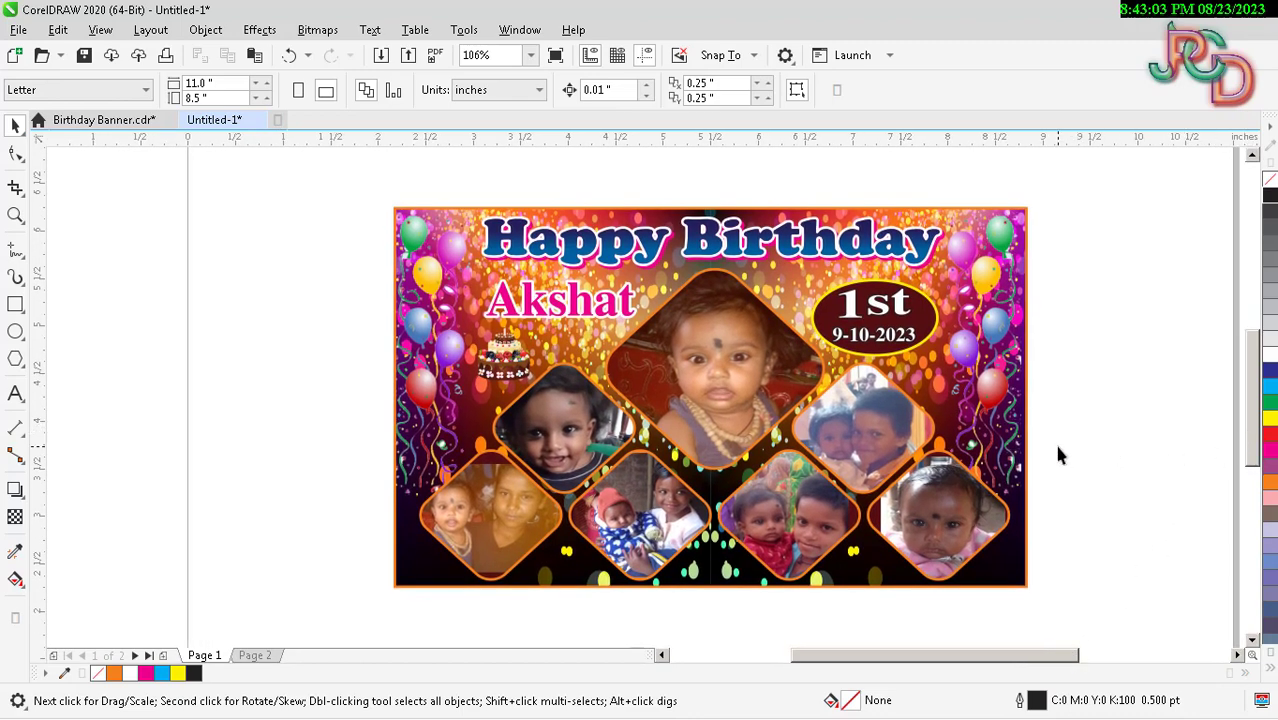
{"action": "scroll", "coordinate": [1058, 448], "scroll_direction": "down", "scroll_amount": 1}
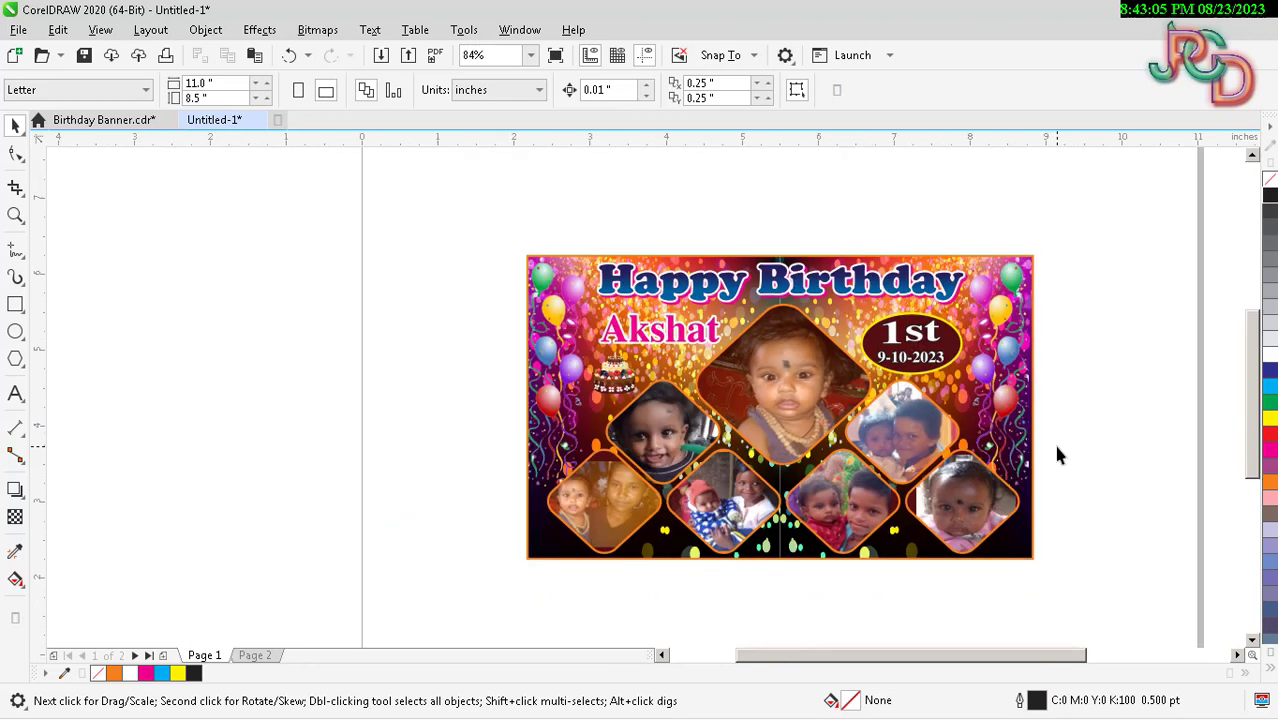
{"action": "scroll", "coordinate": [1058, 455], "scroll_direction": "down", "scroll_amount": 2}
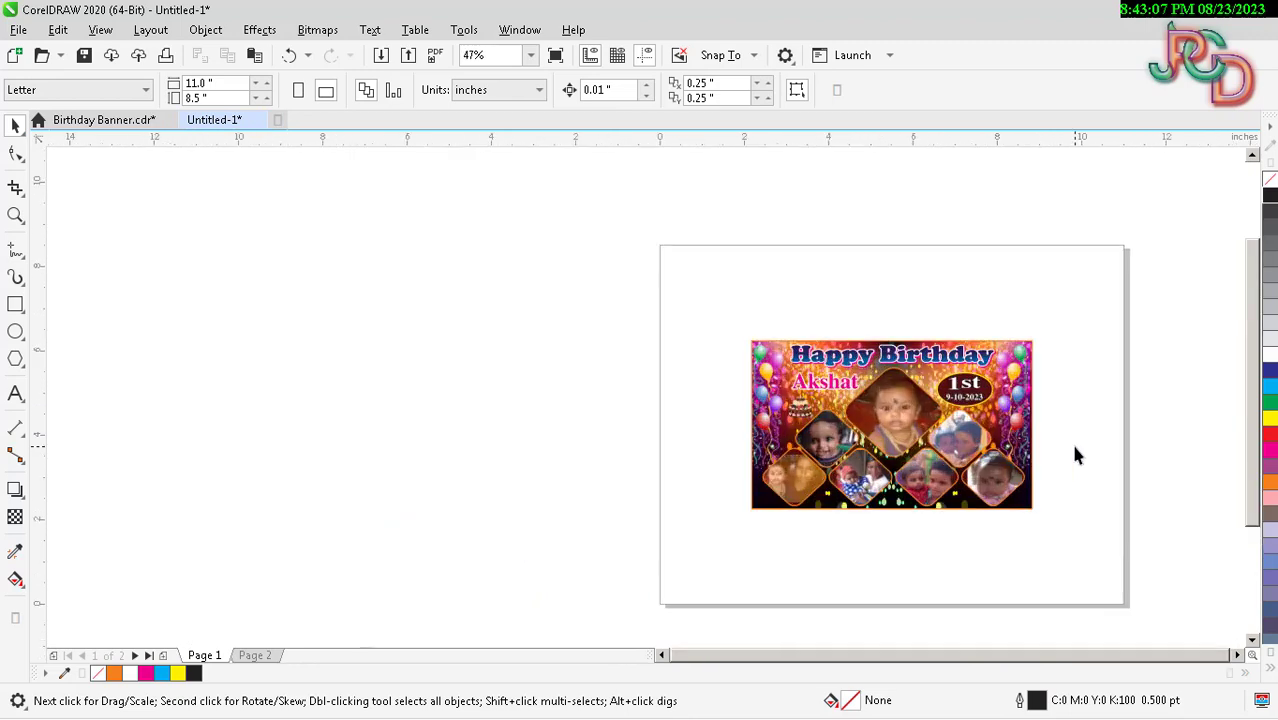
{"action": "scroll", "coordinate": [1075, 455], "scroll_direction": "up", "scroll_amount": 1}
{"action": "scroll", "coordinate": [1060, 453], "scroll_direction": "up", "scroll_amount": 1}
{"action": "scroll", "coordinate": [1045, 448], "scroll_direction": "up", "scroll_amount": 1}
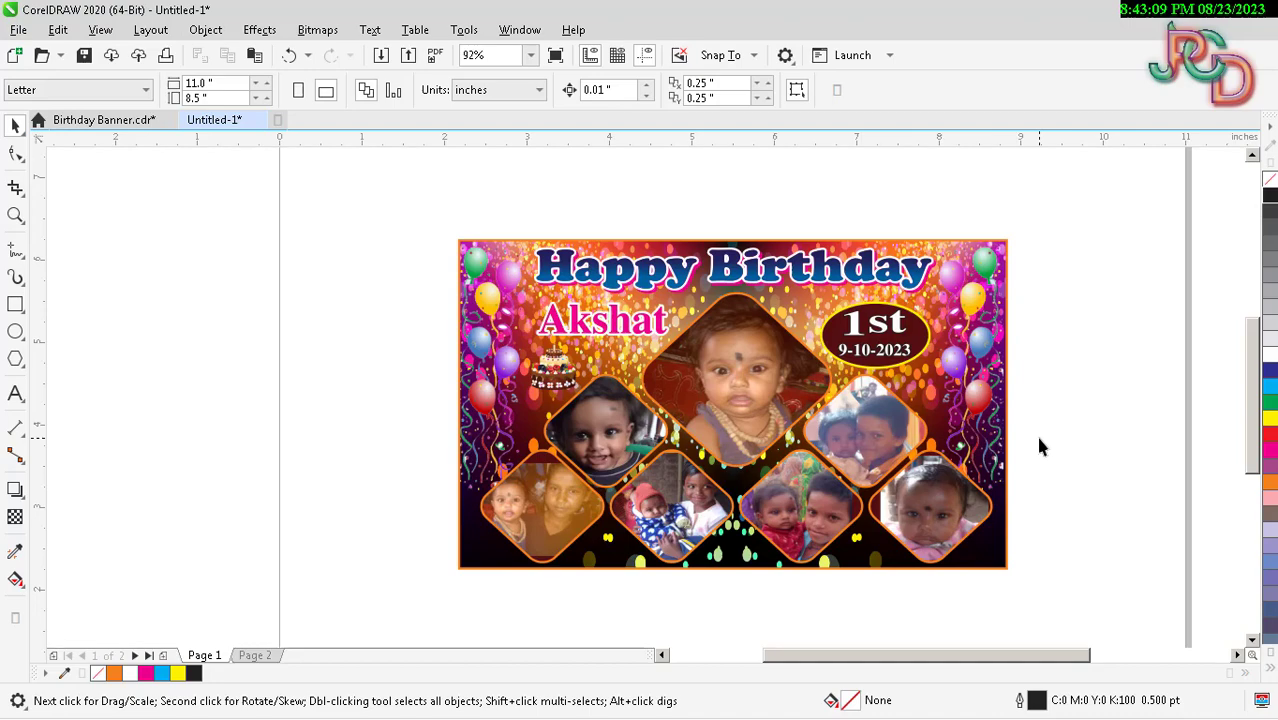